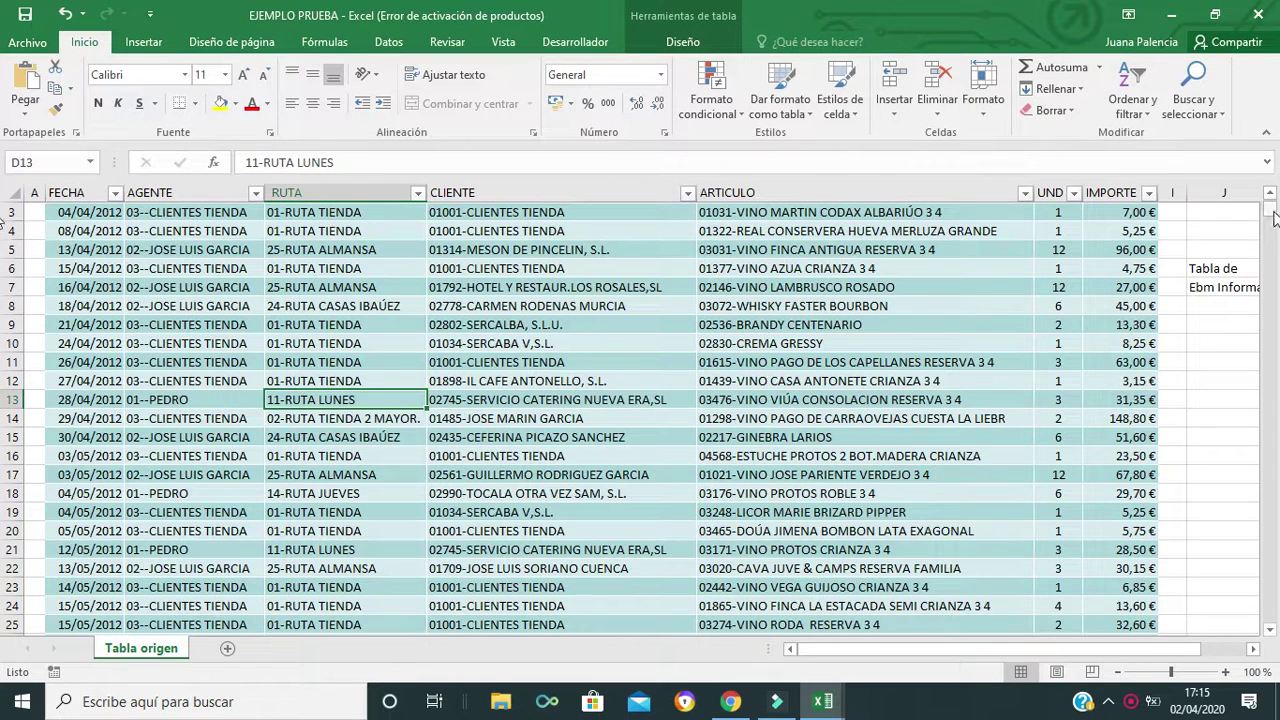
Browse the ribbon and table styles without applying any, then select cell D5 in the data.
{"action": "left_click_drag", "start_coordinate": [1270, 212], "coordinate": [1270, 197]}
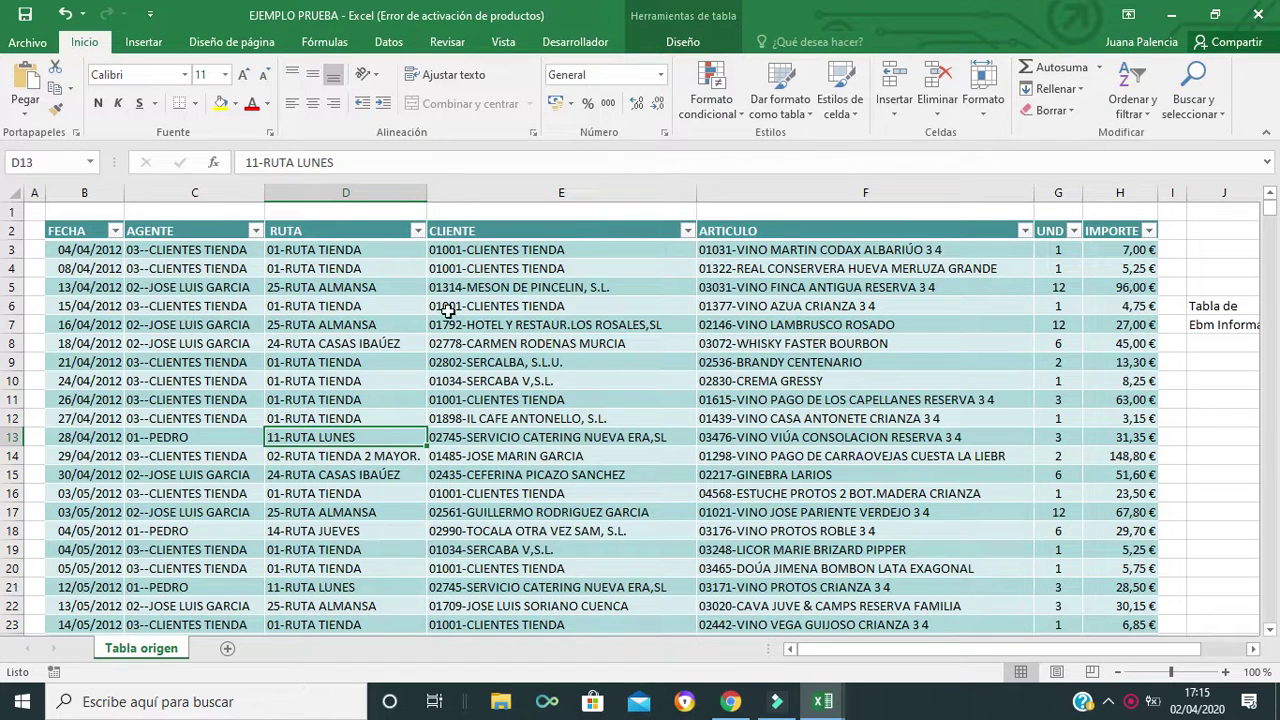
{"action": "left_click", "coordinate": [145, 45]}
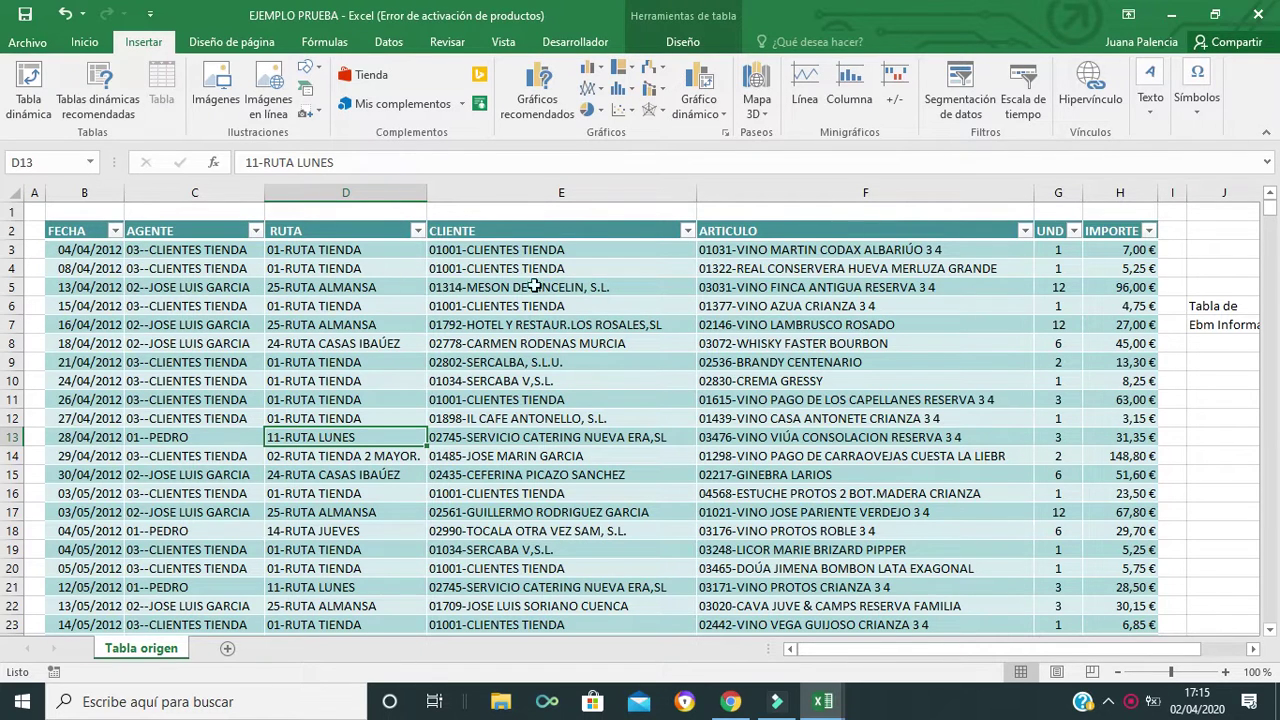
{"action": "left_click", "coordinate": [82, 43]}
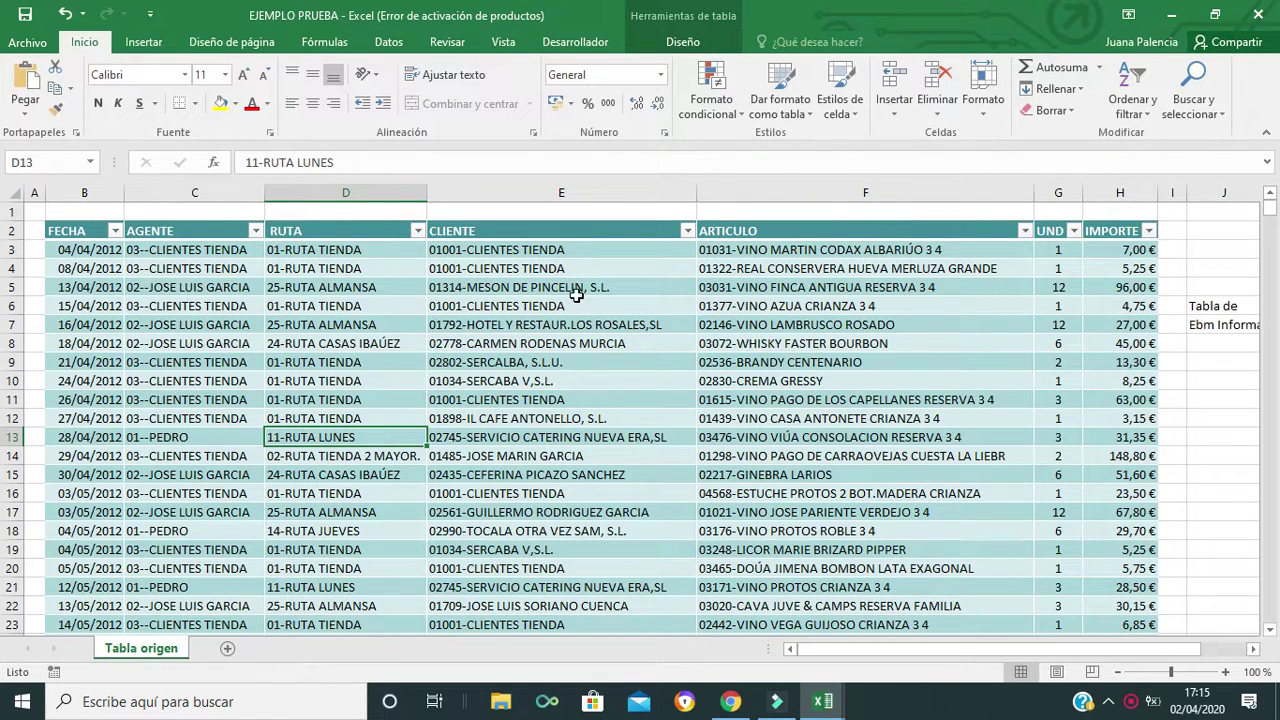
{"action": "left_click", "coordinate": [810, 116]}
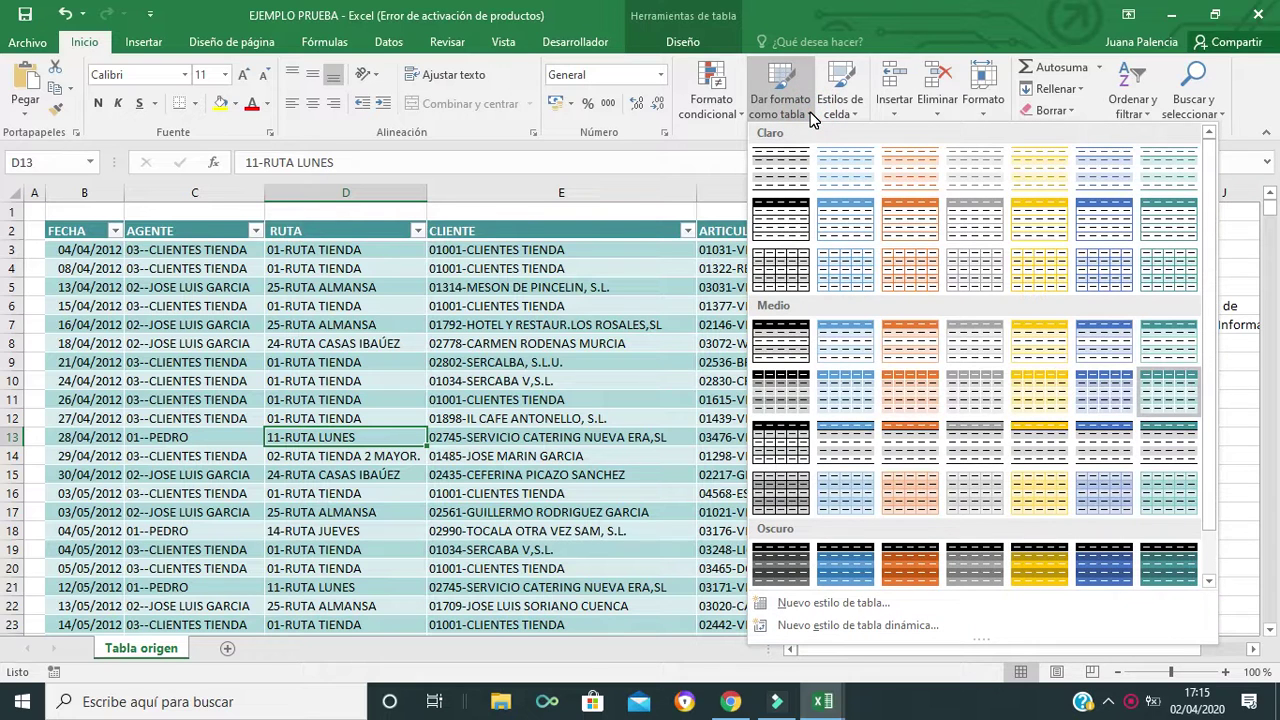
{"action": "left_click", "coordinate": [533, 330]}
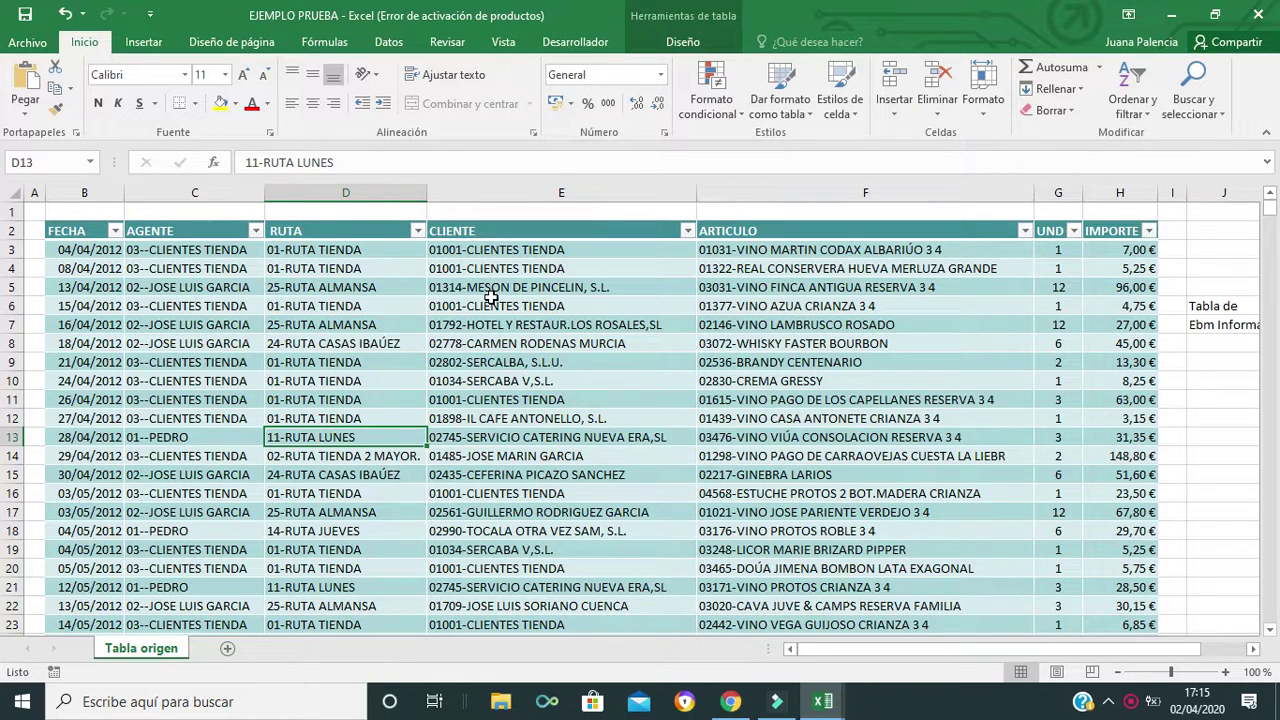
{"action": "left_click", "coordinate": [348, 287]}
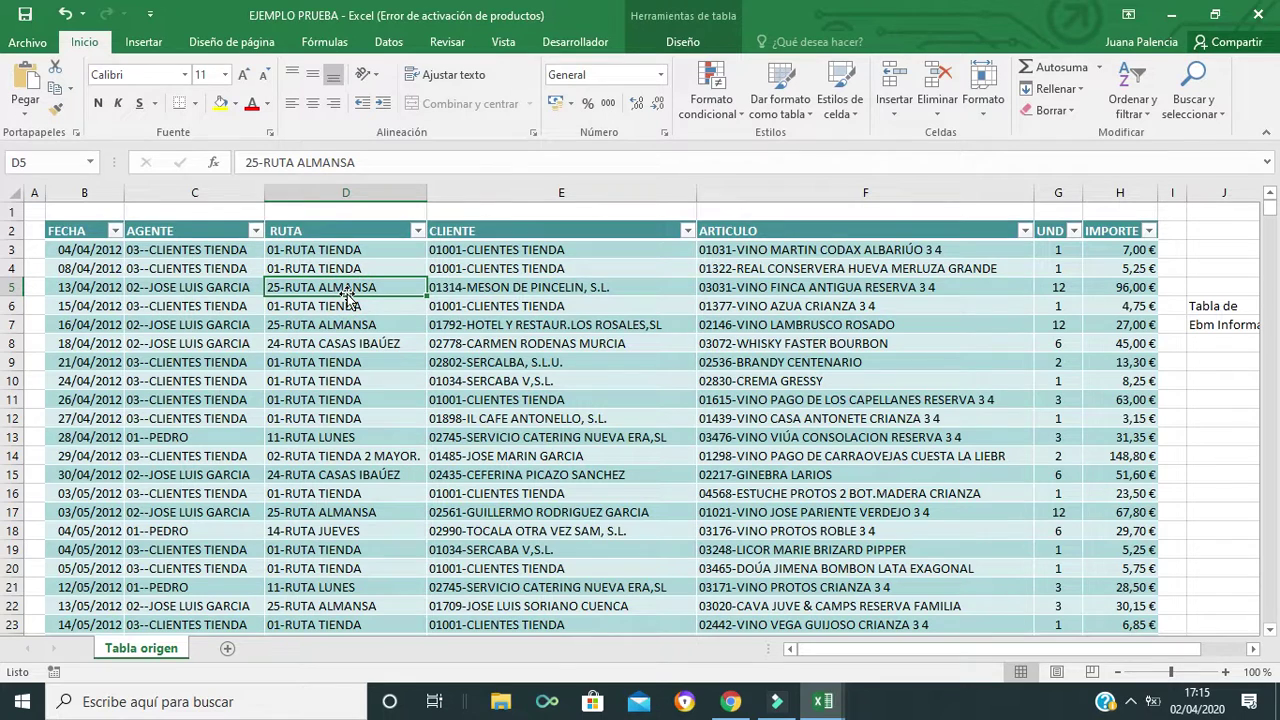
Create a pivot table from Tabla1 on a new worksheet.
{"action": "left_click", "coordinate": [143, 42]}
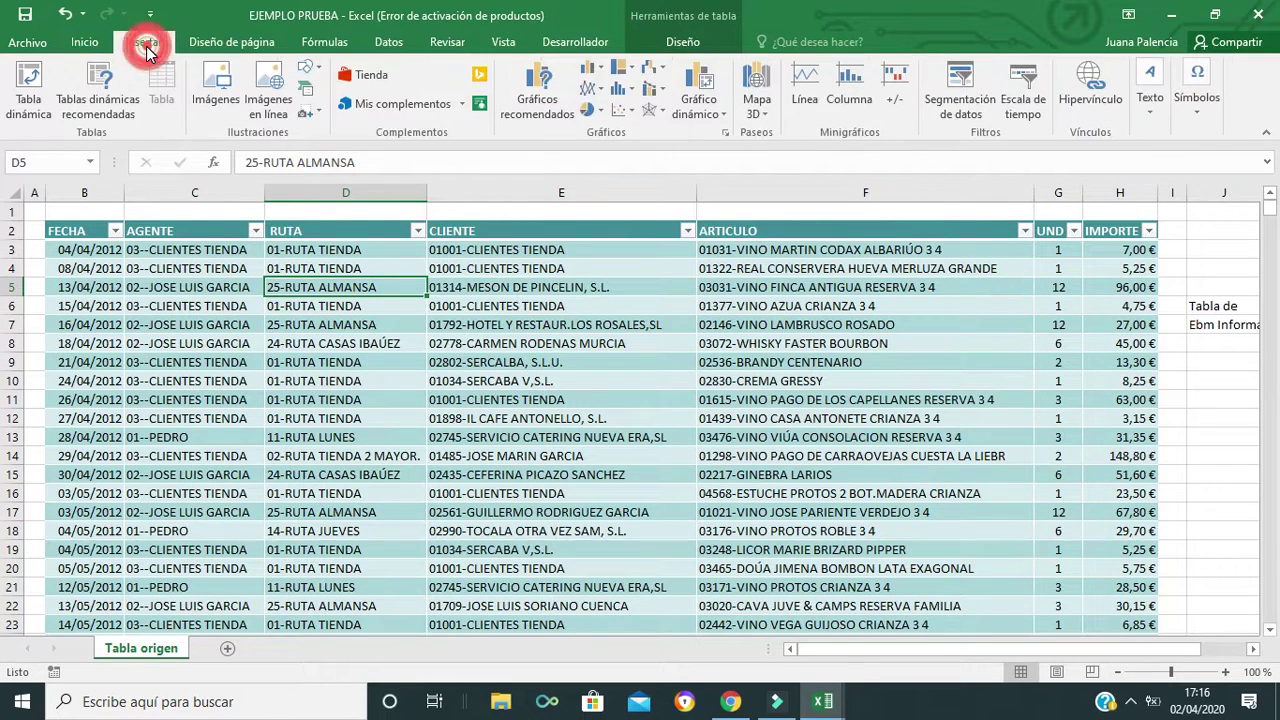
{"action": "left_click", "coordinate": [40, 110]}
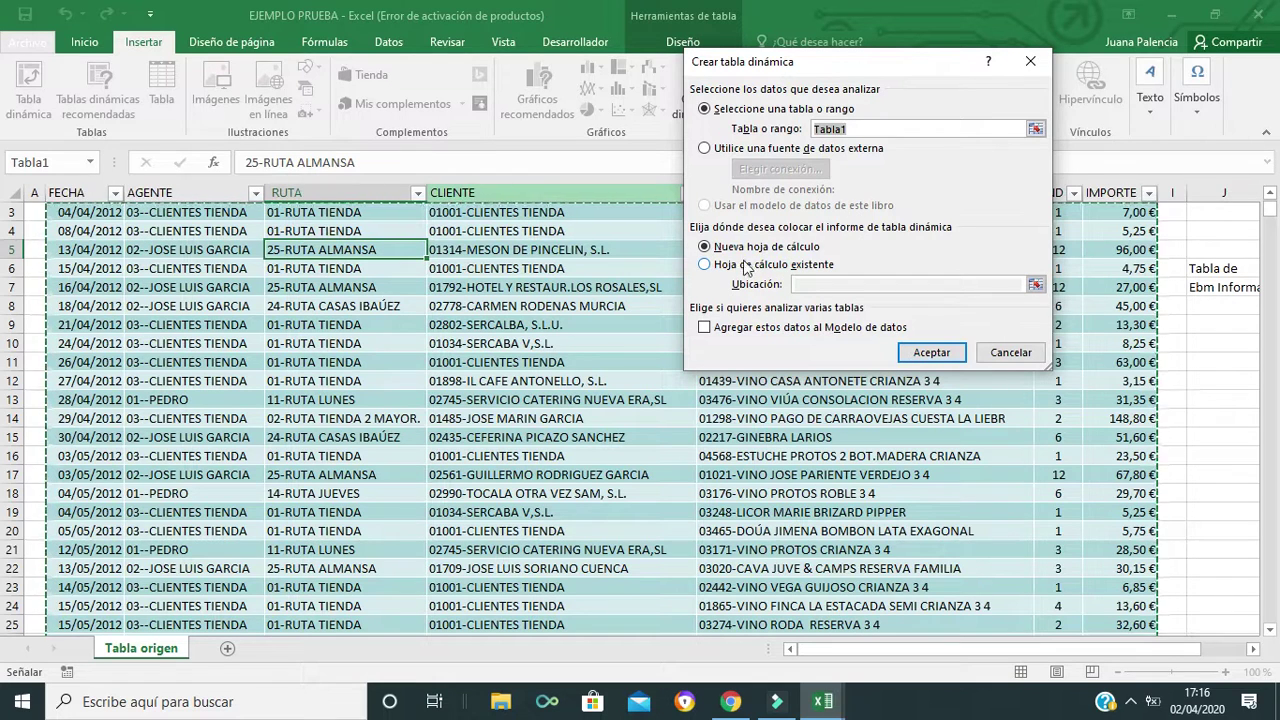
{"action": "left_click", "coordinate": [920, 352]}
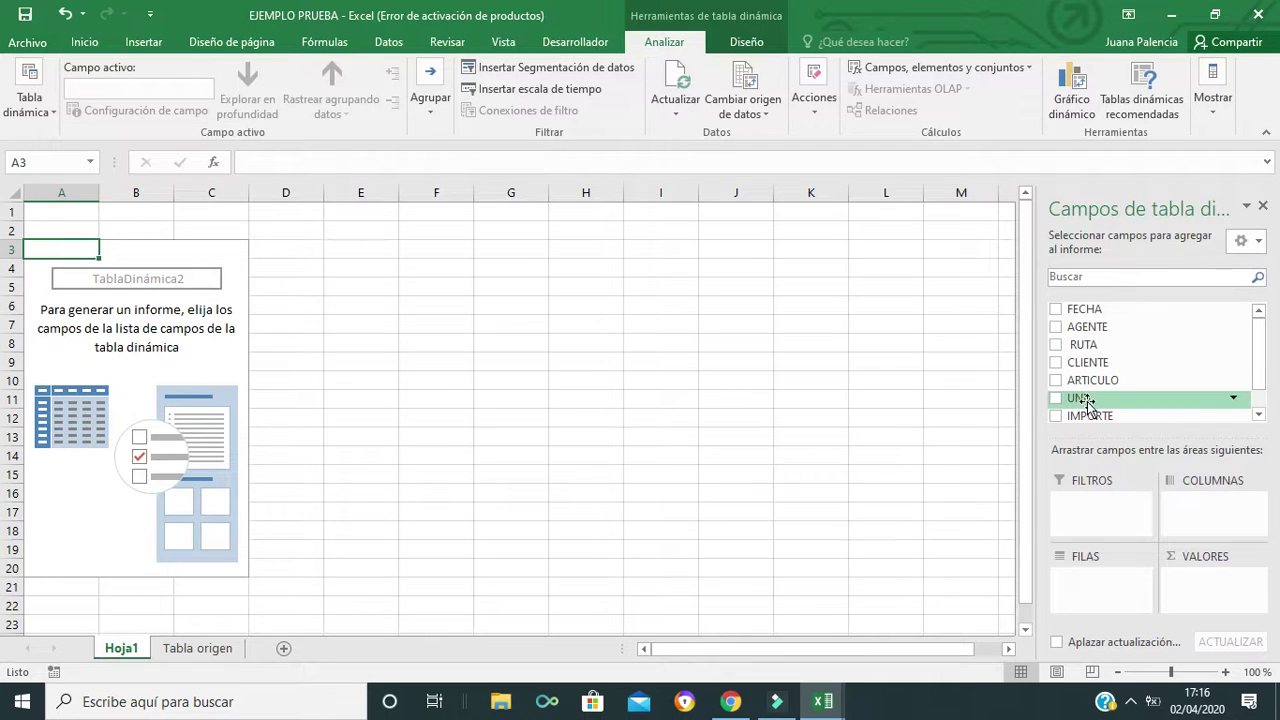
Add CLIENTE and ARTICULO as row fields and scroll through the resulting client rows.
{"action": "left_click_drag", "start_coordinate": [1088, 362], "coordinate": [1085, 575]}
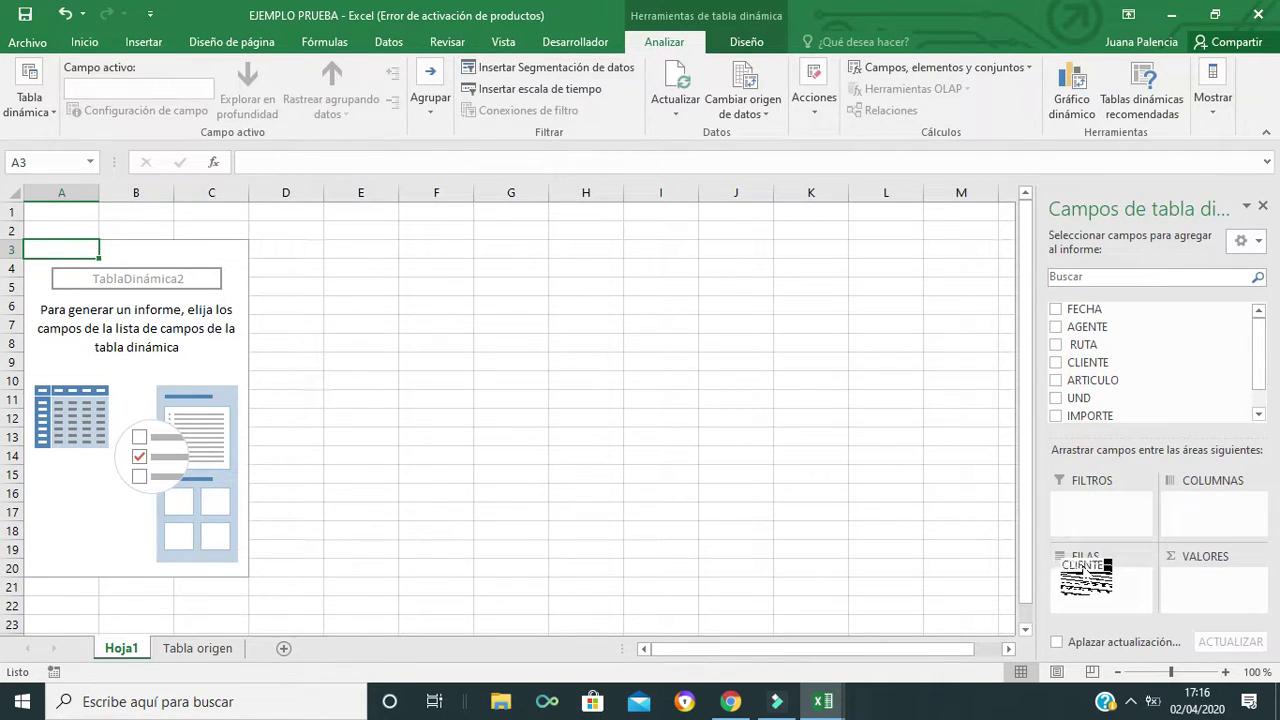
{"action": "left_click_drag", "start_coordinate": [1092, 380], "coordinate": [1095, 597]}
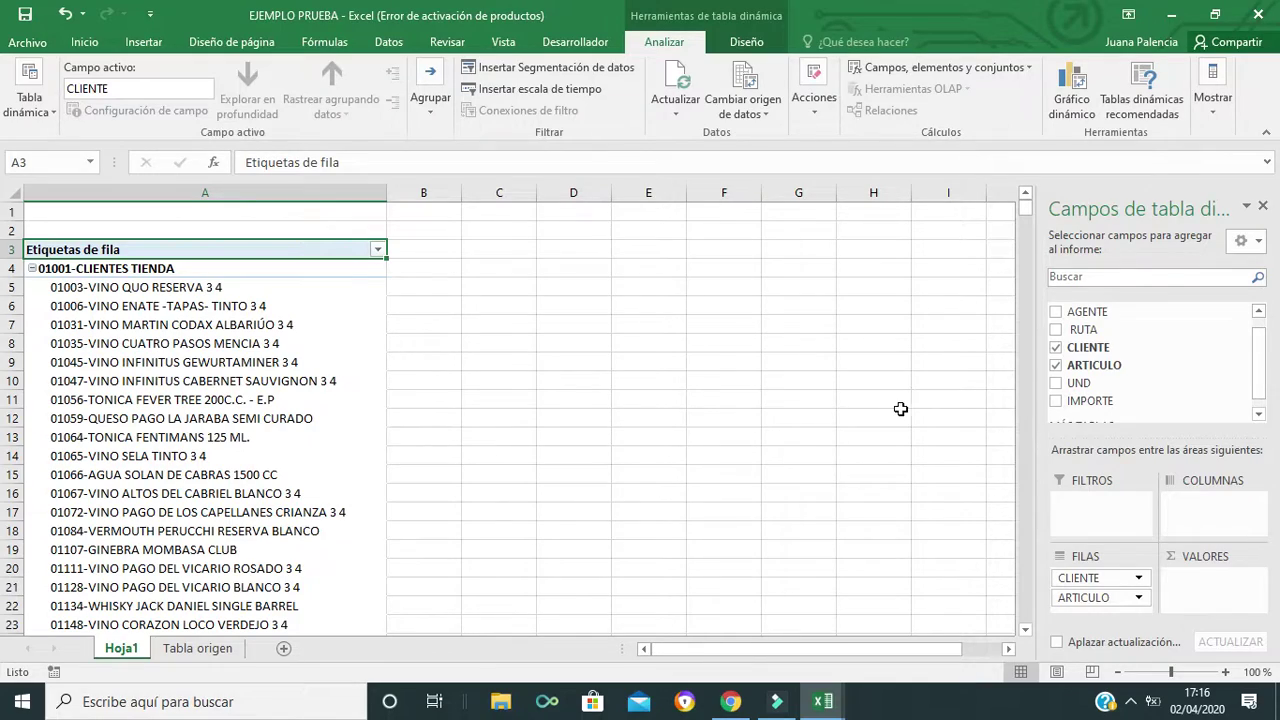
{"action": "left_click", "coordinate": [1021, 437]}
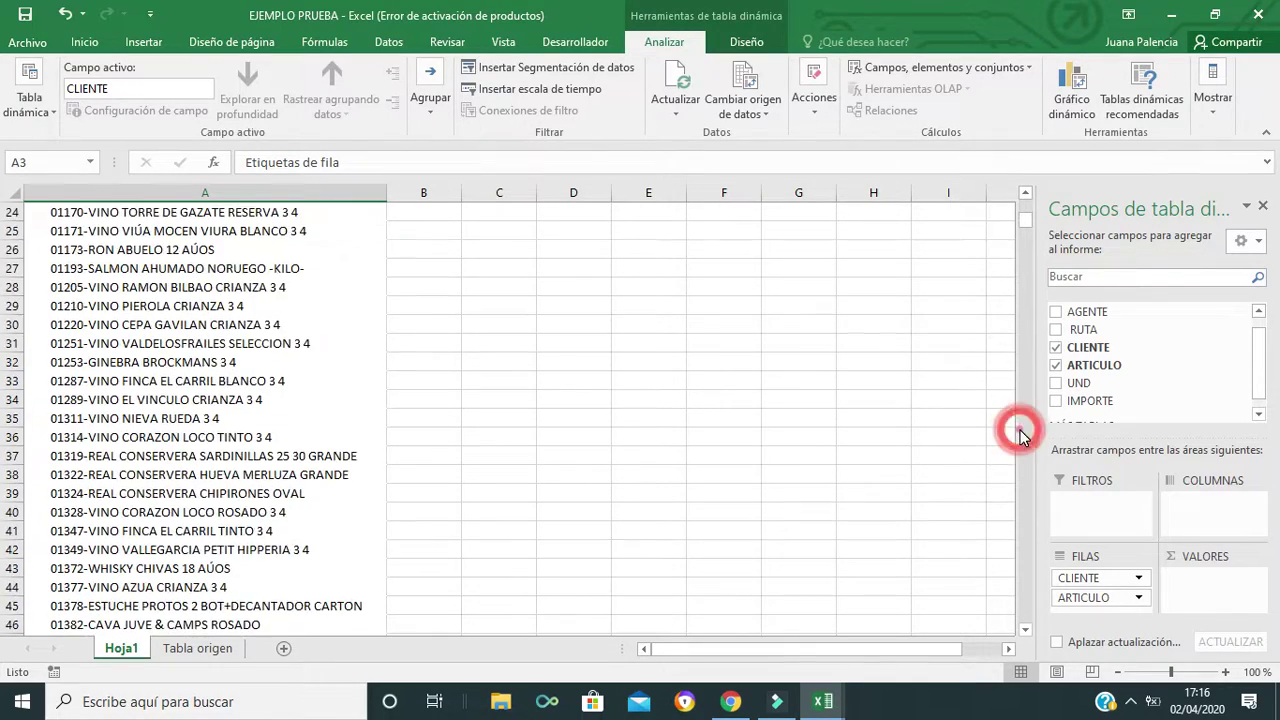
{"action": "scroll", "coordinate": [1021, 437], "scroll_direction": "down", "scroll_amount": 14}
{"action": "scroll", "coordinate": [1021, 437], "scroll_direction": "down", "scroll_amount": 8}
{"action": "scroll", "coordinate": [1021, 437], "scroll_direction": "down", "scroll_amount": 18}
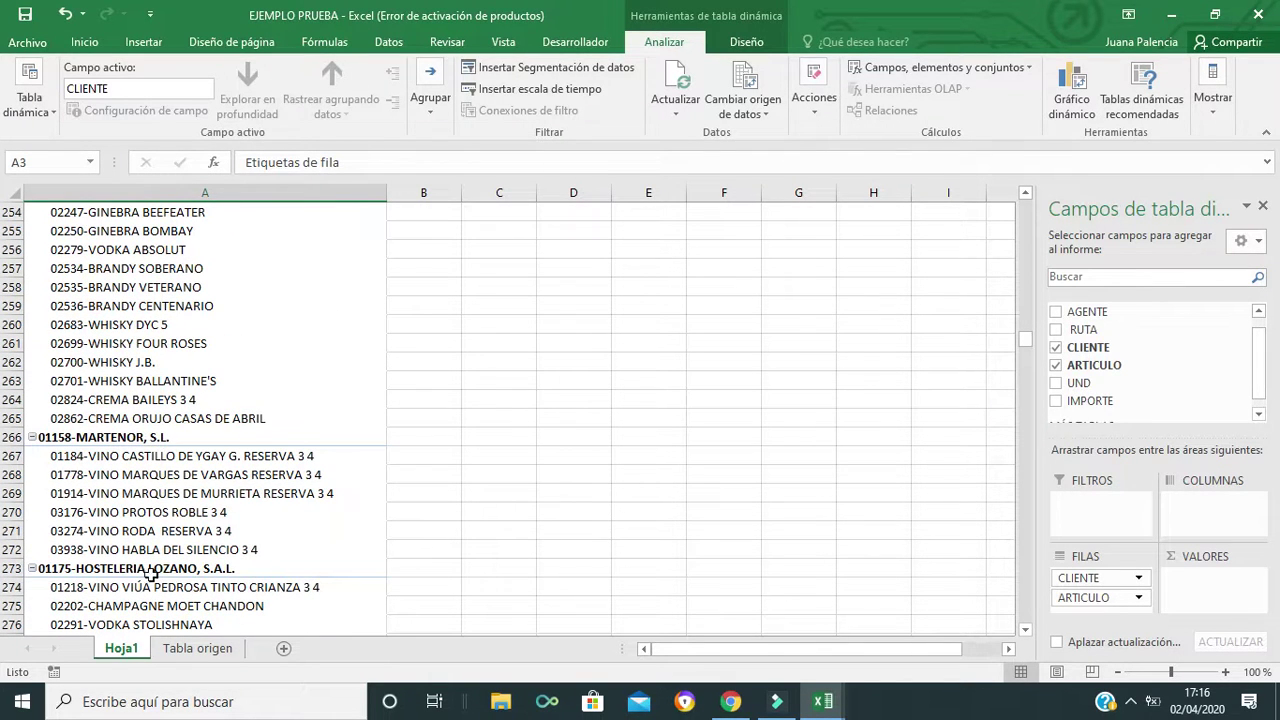
Swap ARTICULO above CLIENTE, then restore CLIENTE as the outer row field.
{"action": "left_click_drag", "start_coordinate": [1026, 340], "coordinate": [1020, 212]}
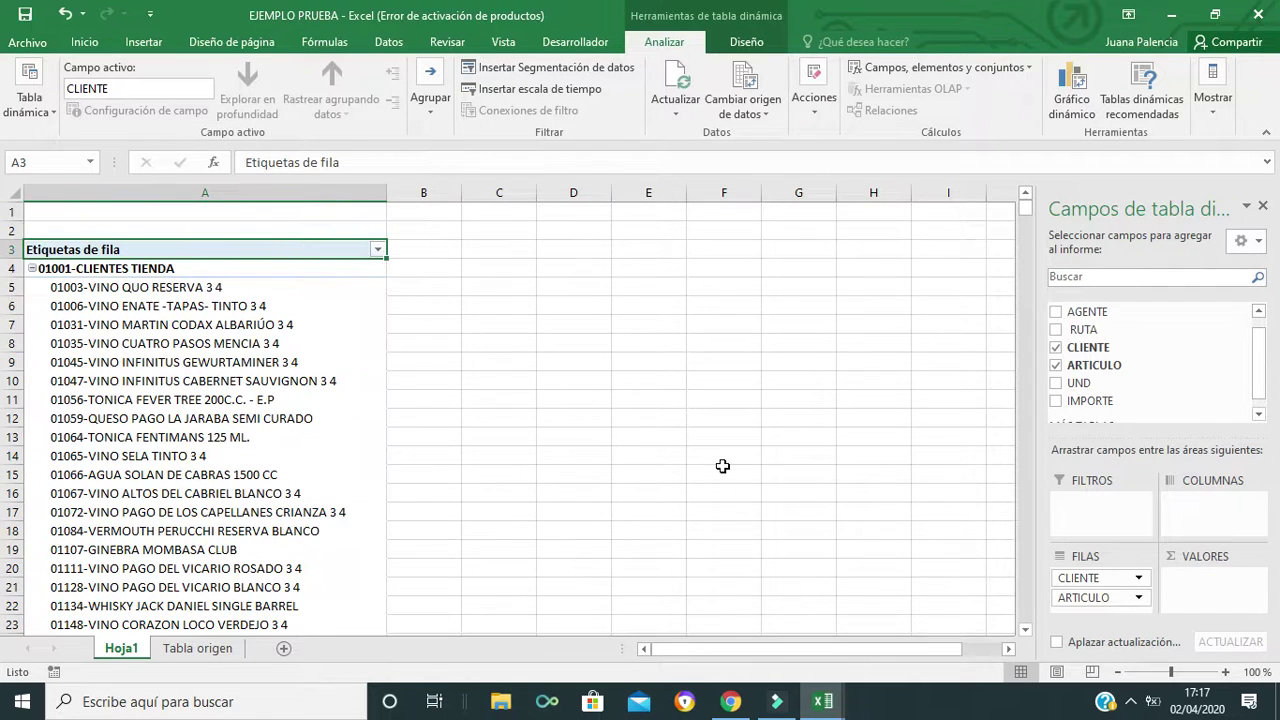
{"action": "left_click_drag", "start_coordinate": [1084, 598], "coordinate": [1076, 580]}
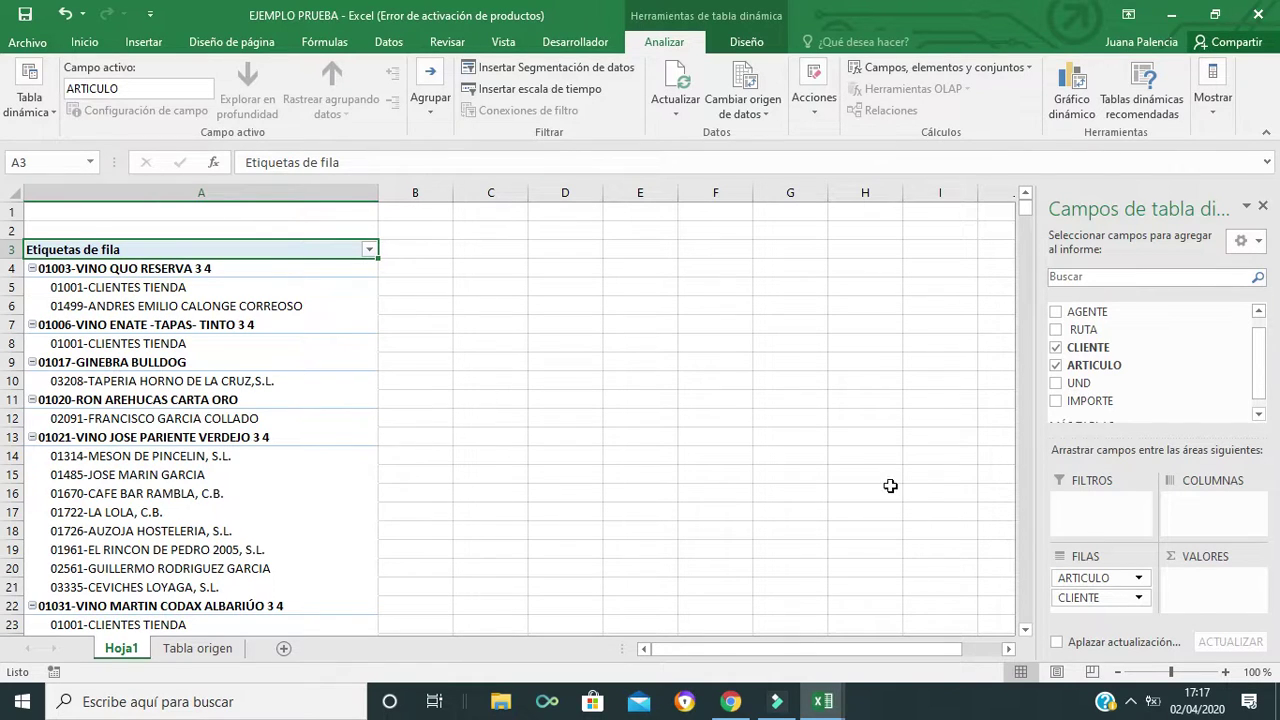
{"action": "mouse_move", "coordinate": [1076, 603]}
{"action": "left_mouse_down"}
{"action": "mouse_move", "coordinate": [1093, 608]}
{"action": "mouse_move", "coordinate": [1090, 576]}
{"action": "left_mouse_up"}
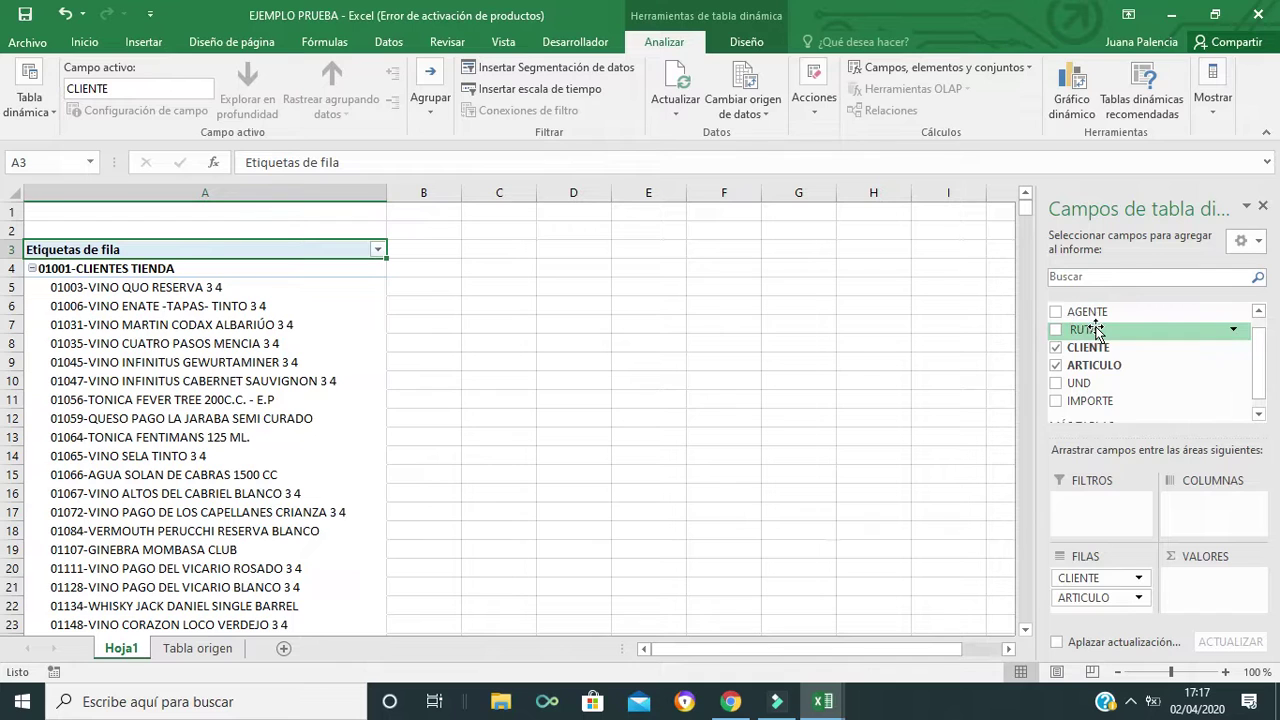
Add RUTA as the top row field and FECHA as a column field.
{"action": "left_click_drag", "start_coordinate": [1095, 330], "coordinate": [1092, 577]}
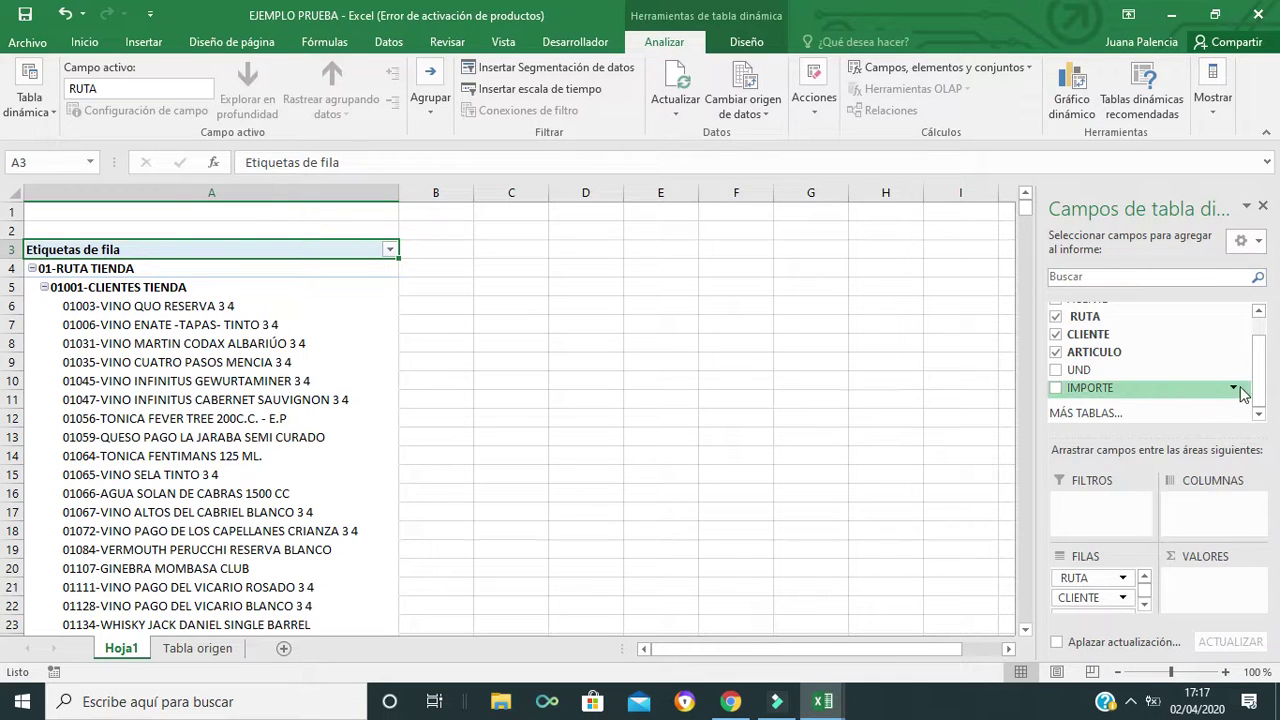
{"action": "left_click_drag", "start_coordinate": [1256, 392], "coordinate": [1258, 368]}
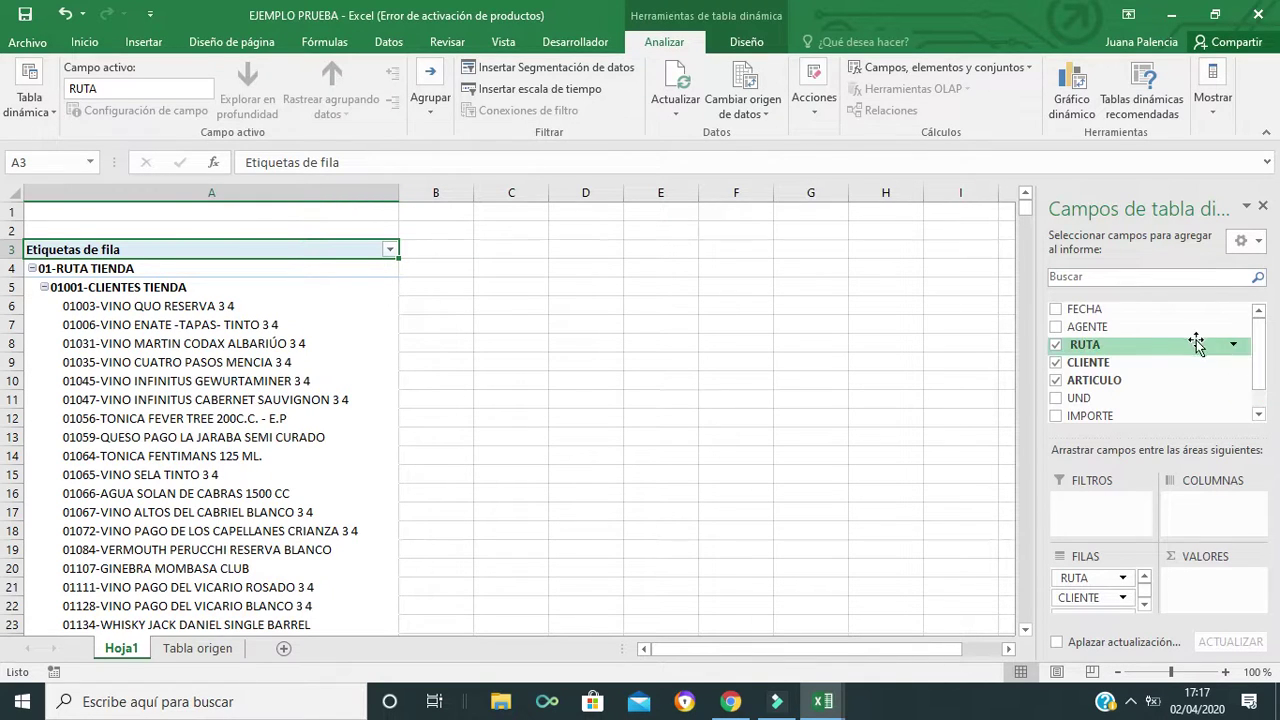
{"action": "left_click_drag", "start_coordinate": [1126, 313], "coordinate": [1216, 524]}
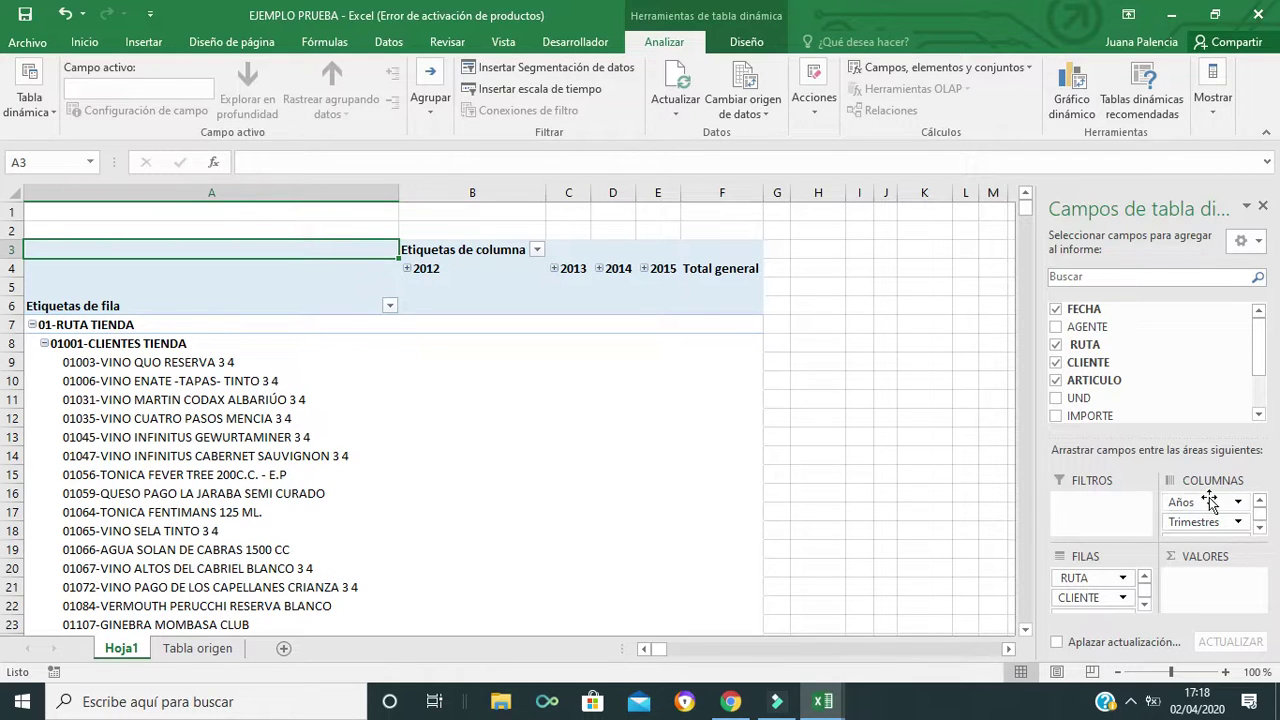
Group the date columns by months, quarters and years from the 2012 header.
{"action": "left_click", "coordinate": [1239, 524]}
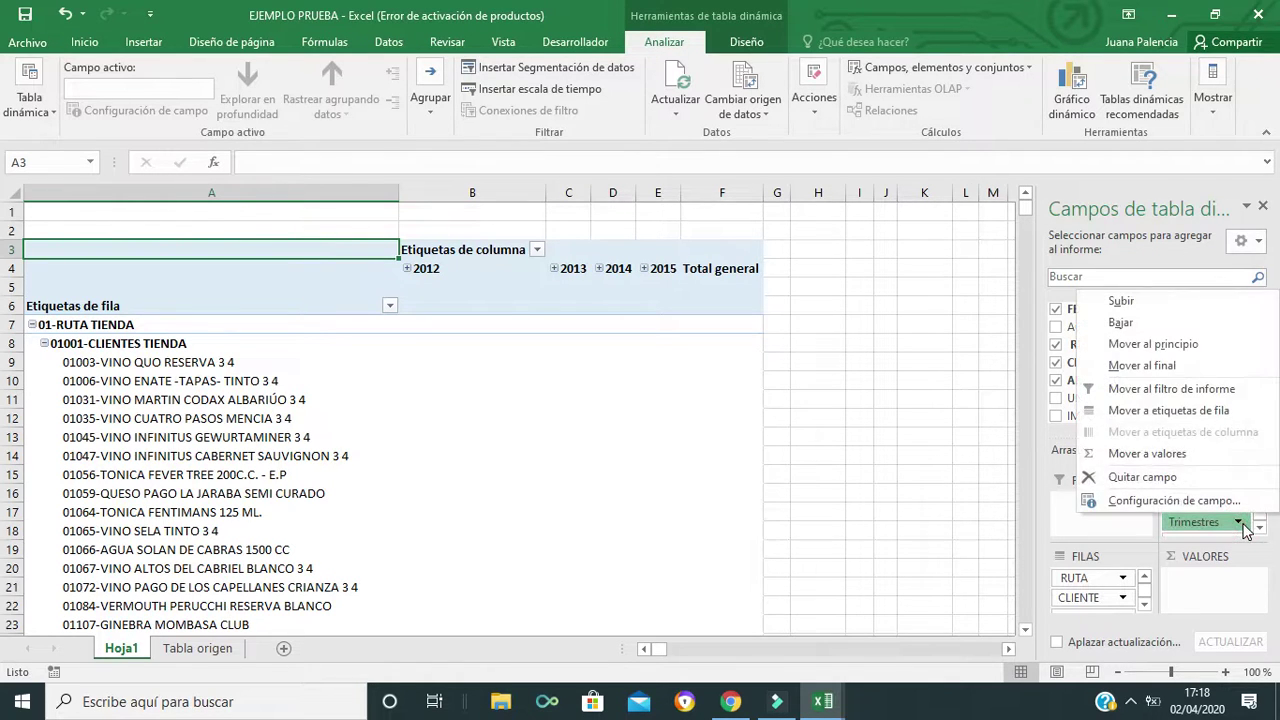
{"action": "left_click", "coordinate": [1125, 533]}
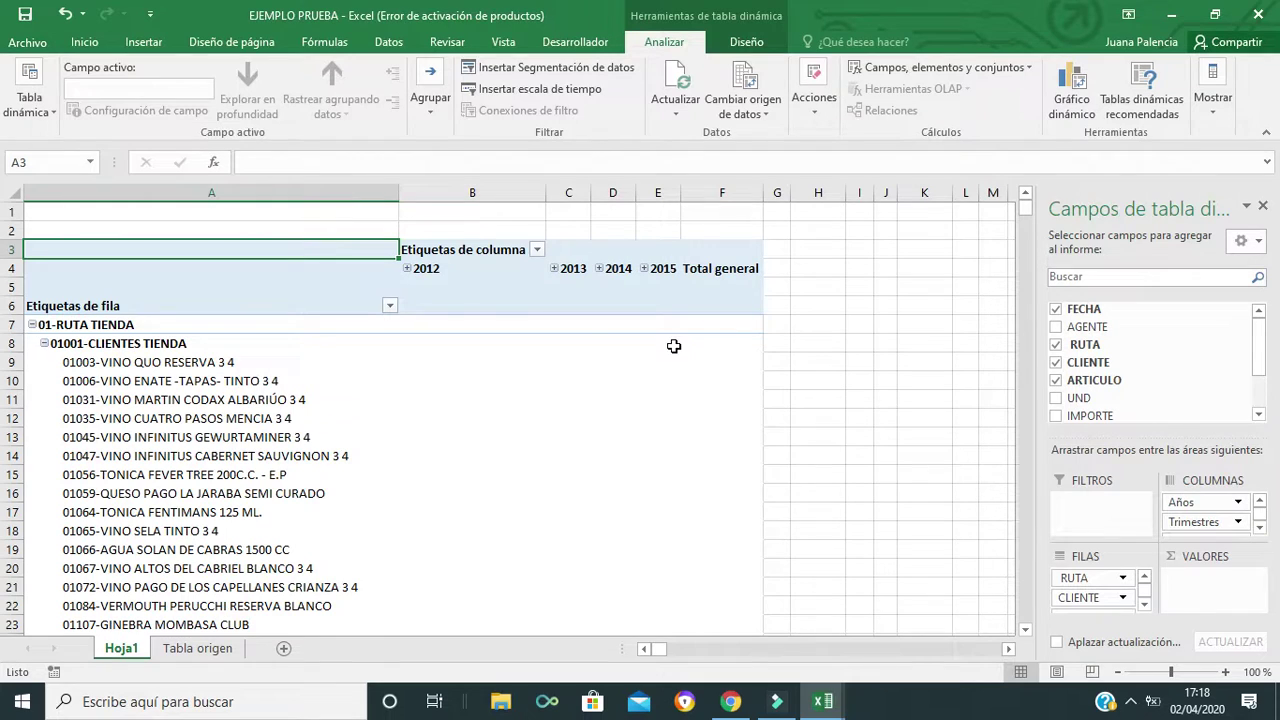
{"action": "left_click", "coordinate": [447, 279]}
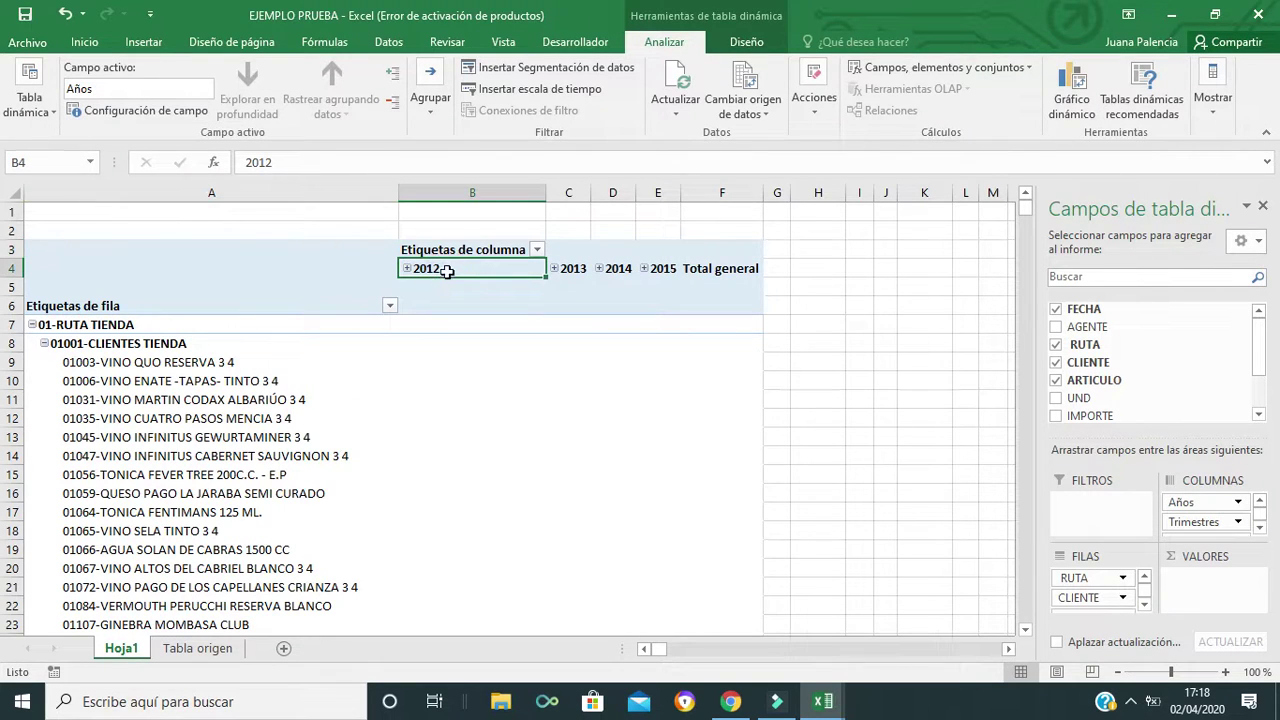
{"action": "right_click", "coordinate": [447, 268]}
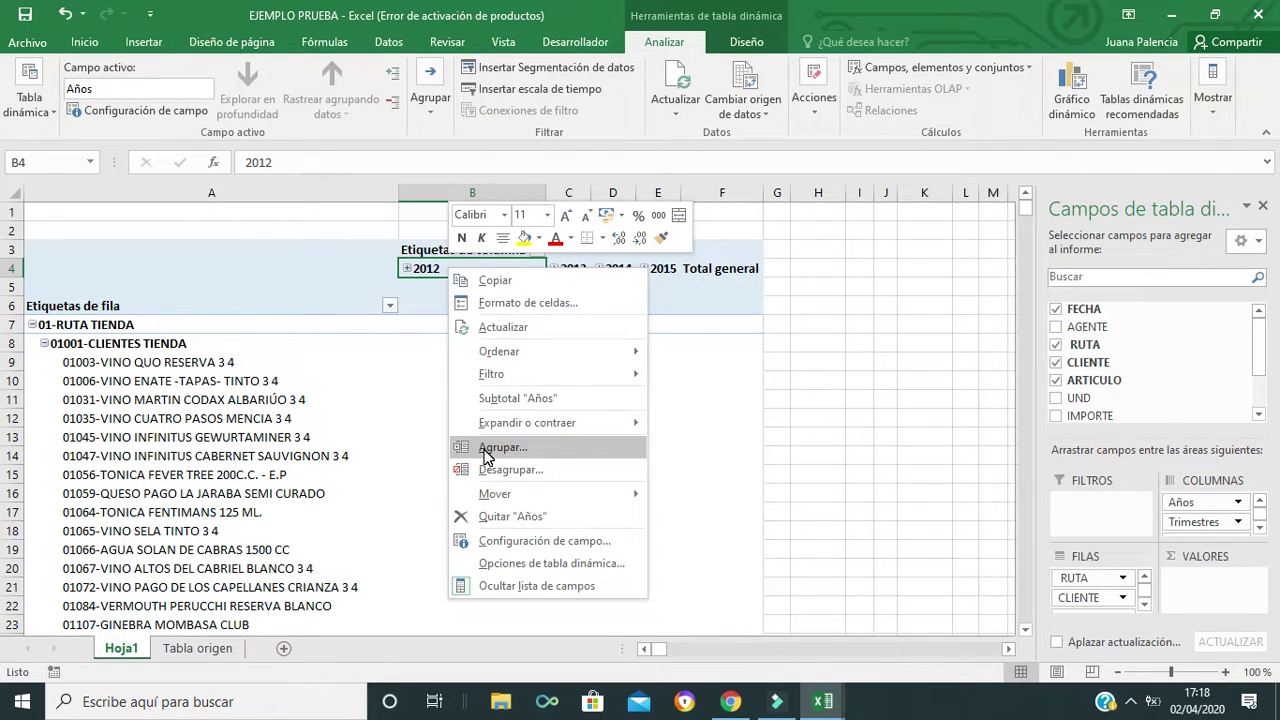
{"action": "left_click", "coordinate": [486, 457]}
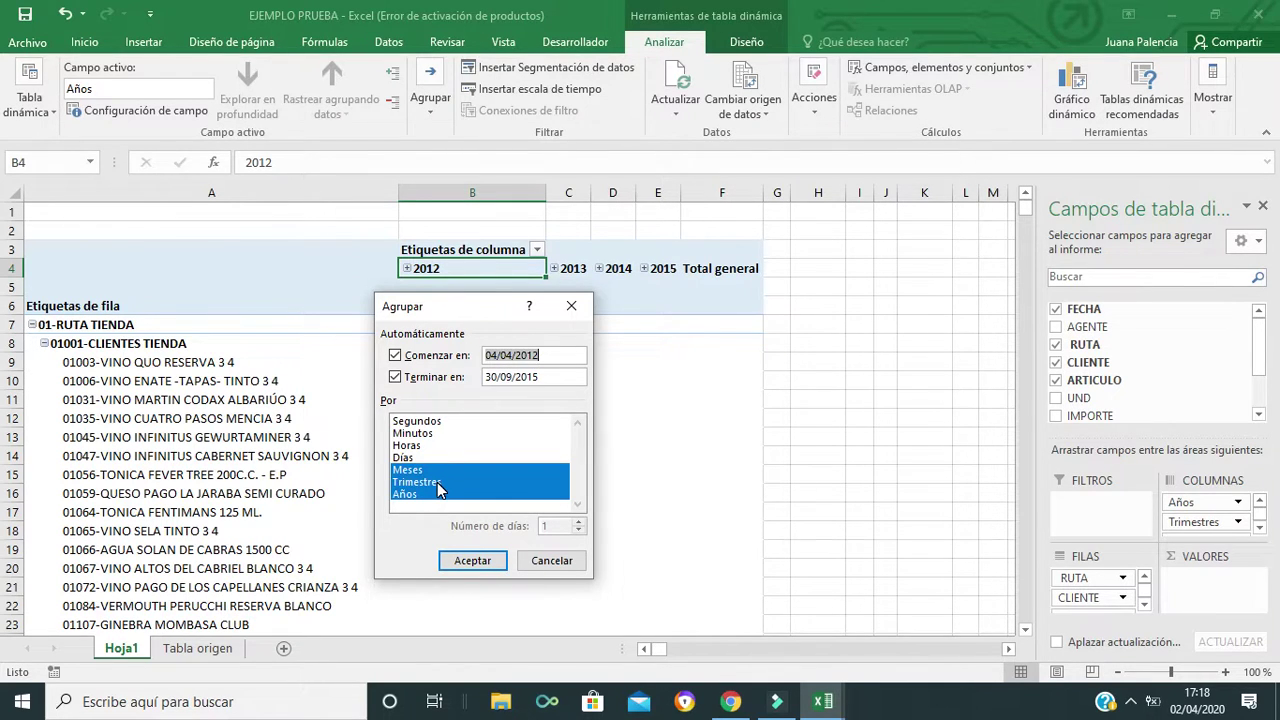
{"action": "left_click", "coordinate": [470, 561]}
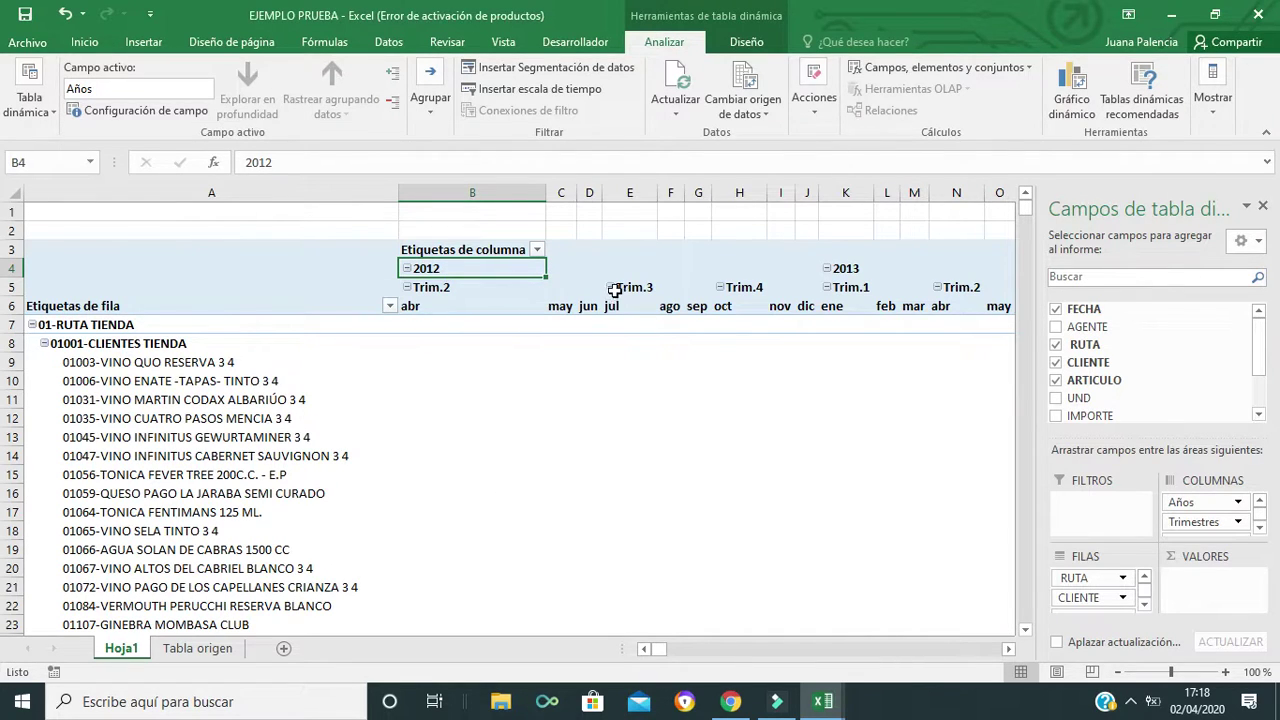
{"action": "left_click", "coordinate": [609, 288]}
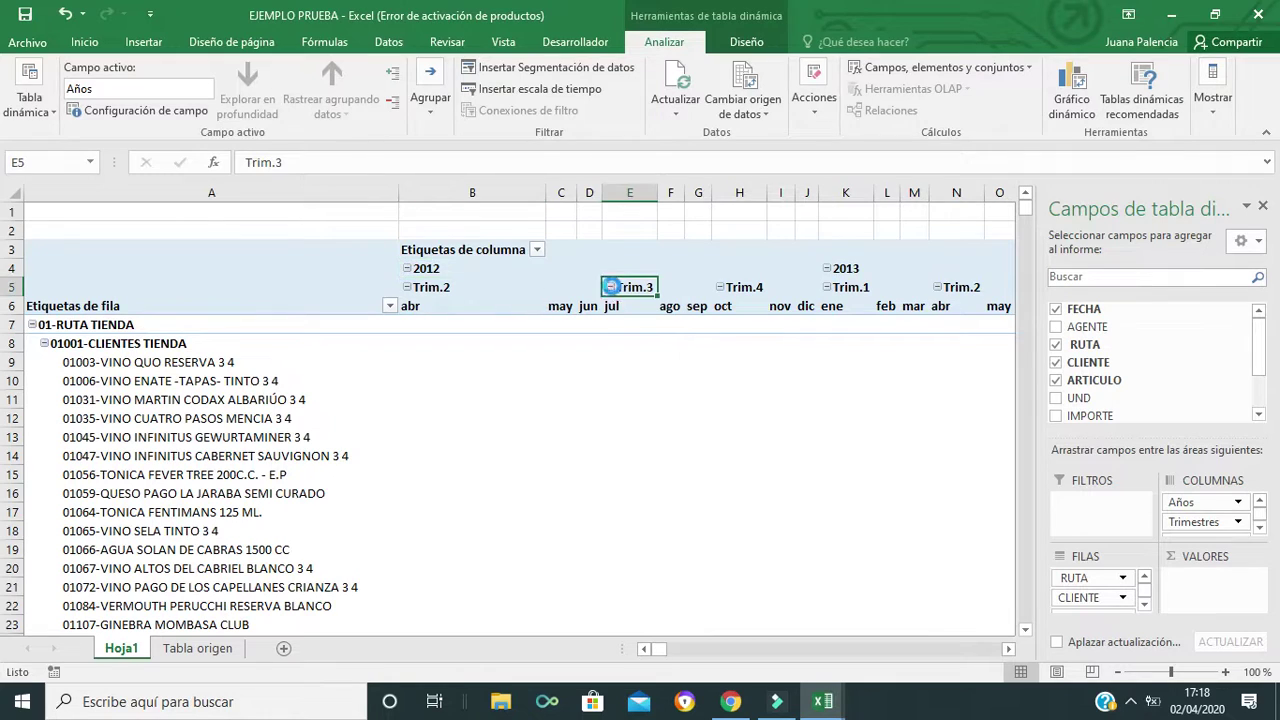
{"action": "left_click", "coordinate": [407, 288]}
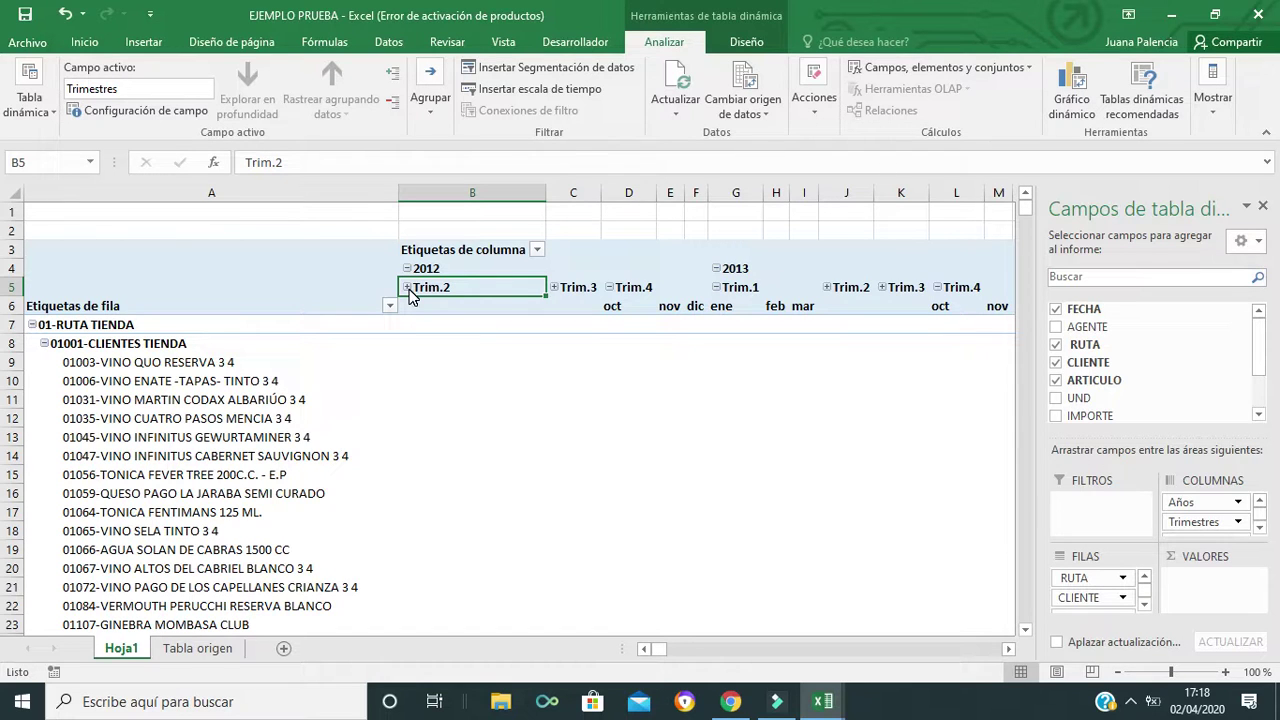
{"action": "left_click", "coordinate": [407, 288]}
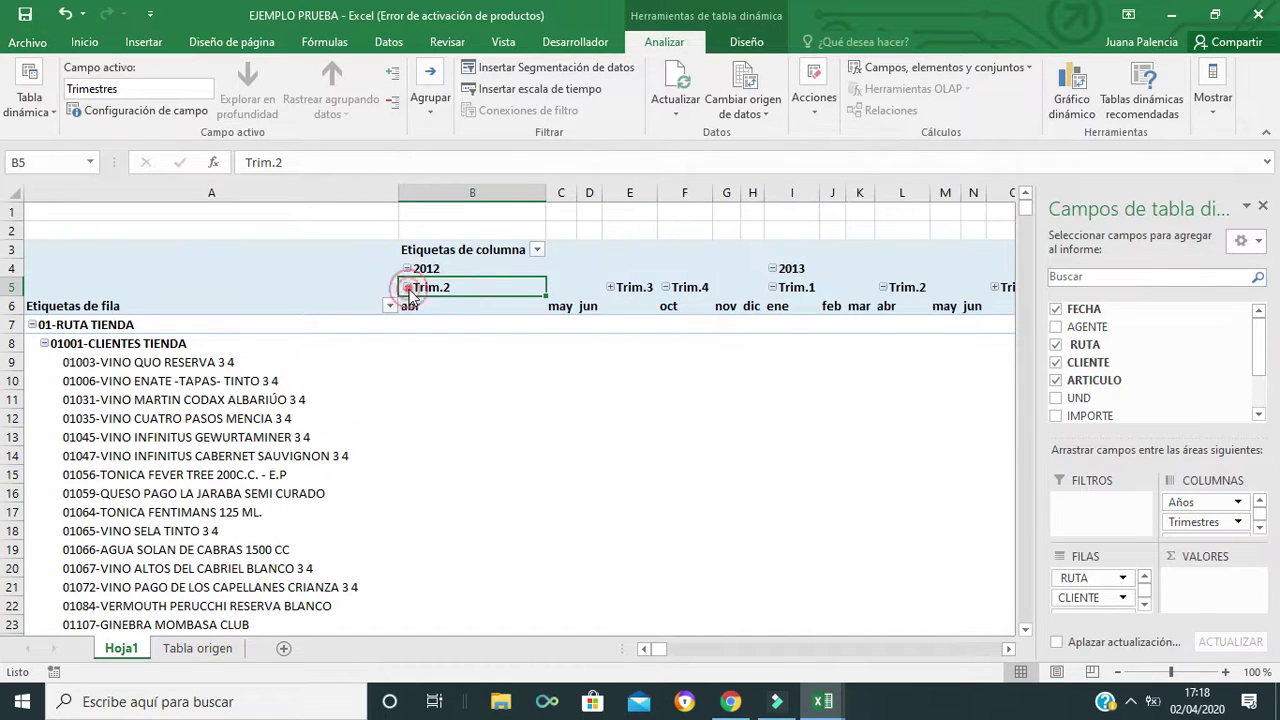
{"action": "left_click", "coordinate": [44, 343]}
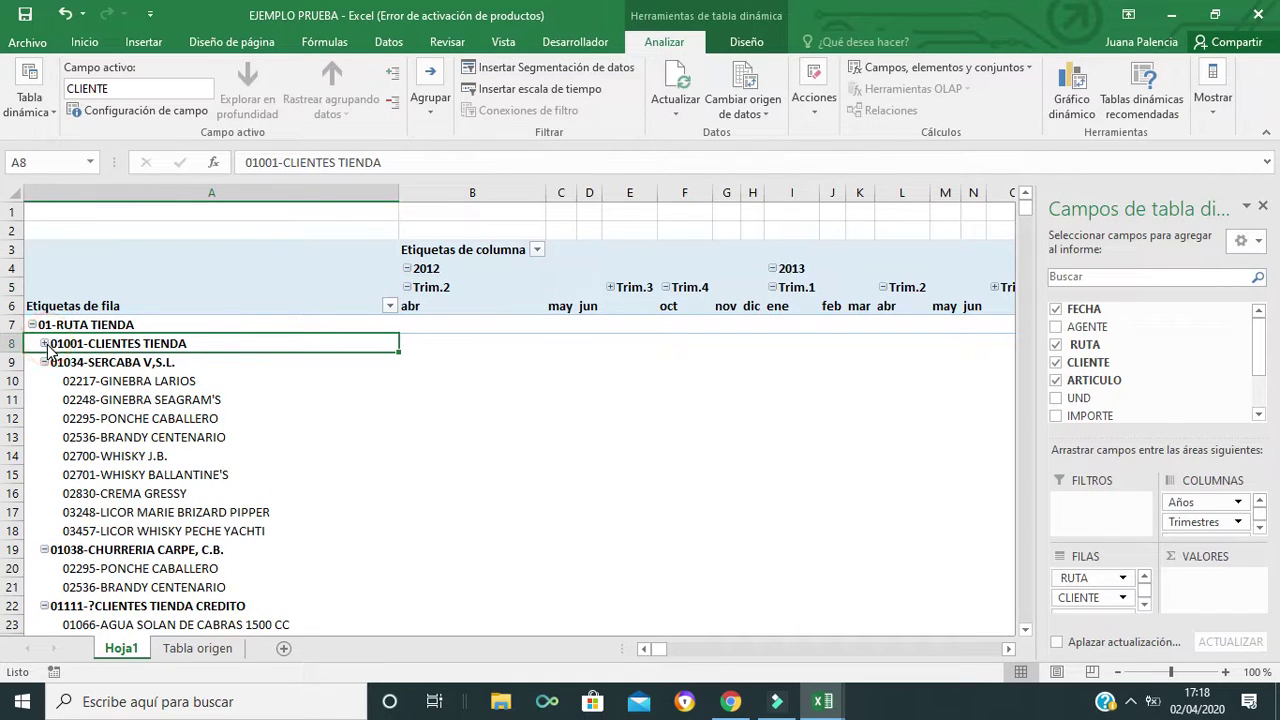
{"action": "left_click", "coordinate": [45, 549]}
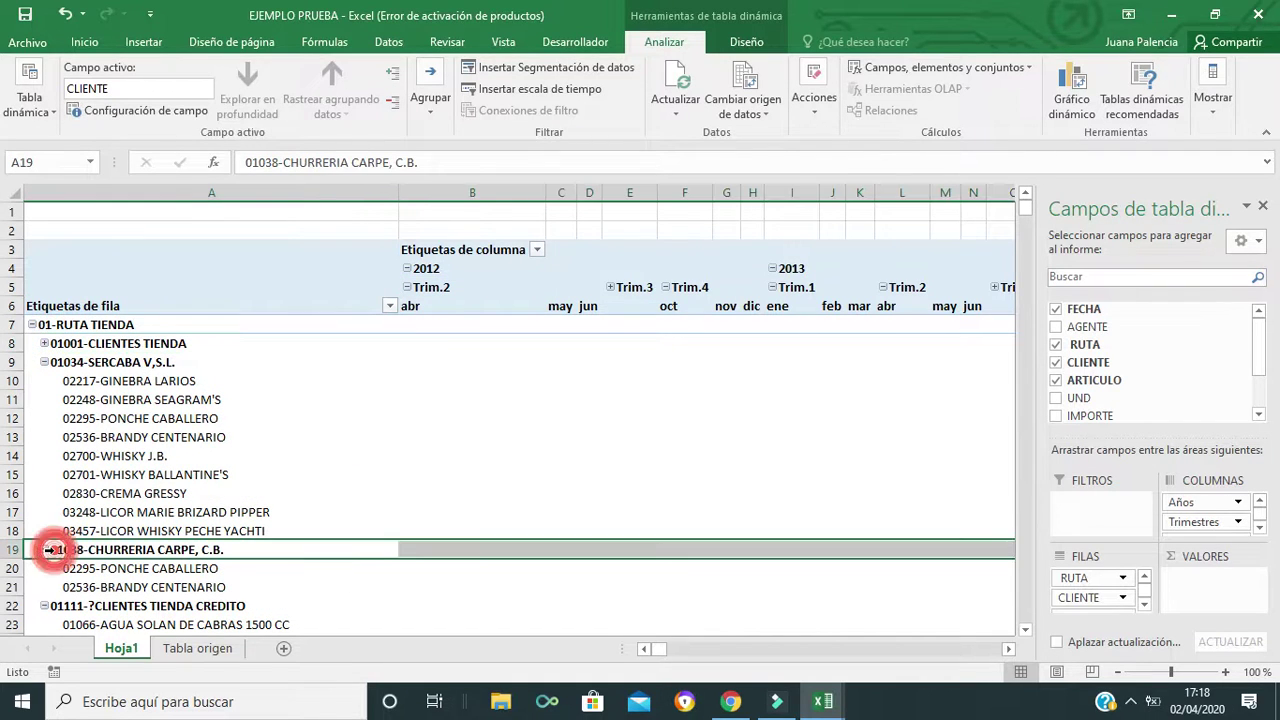
{"action": "left_click", "coordinate": [492, 437]}
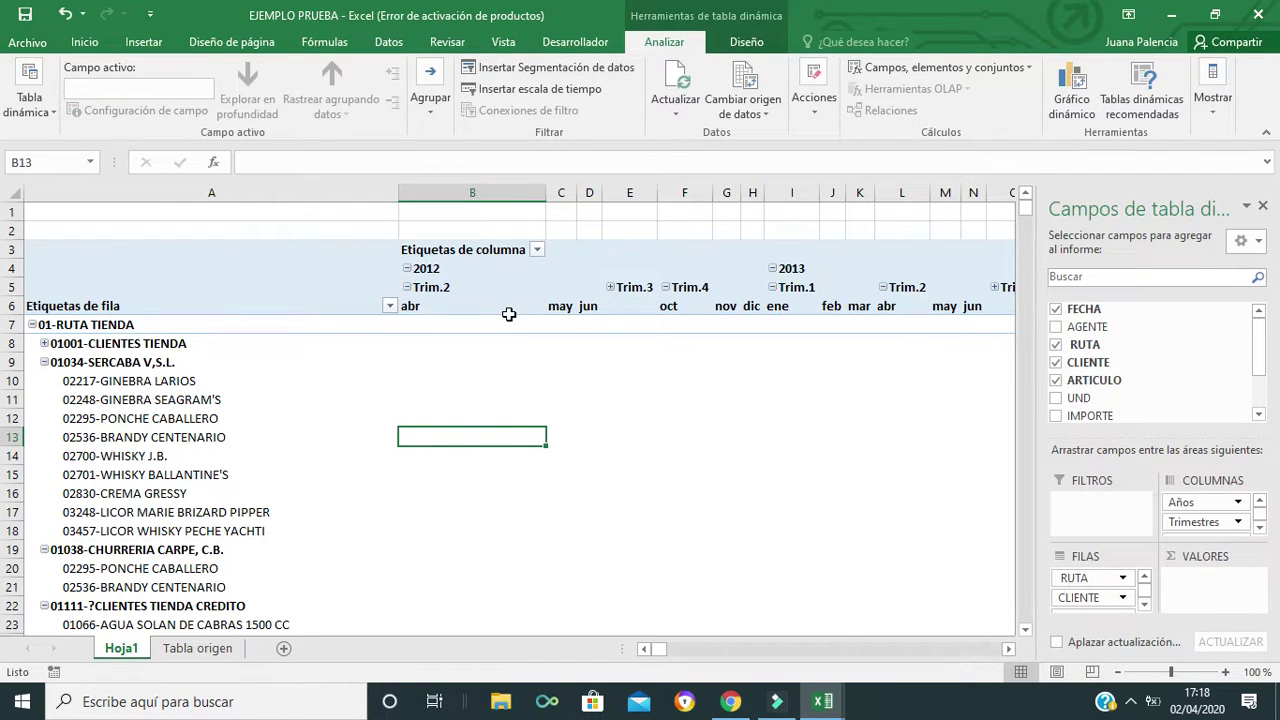
Reopen the date grouping settings from the 2012 header and keep them unchanged.
{"action": "left_click", "coordinate": [438, 272]}
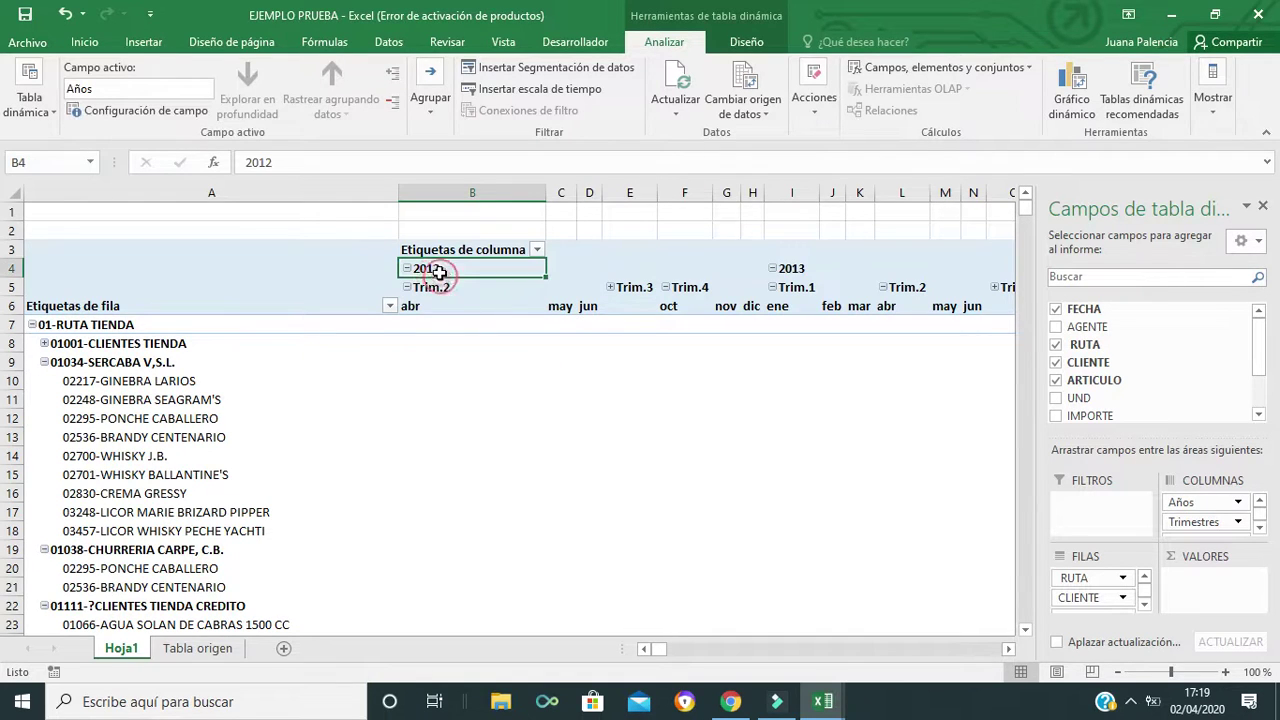
{"action": "right_click", "coordinate": [438, 272]}
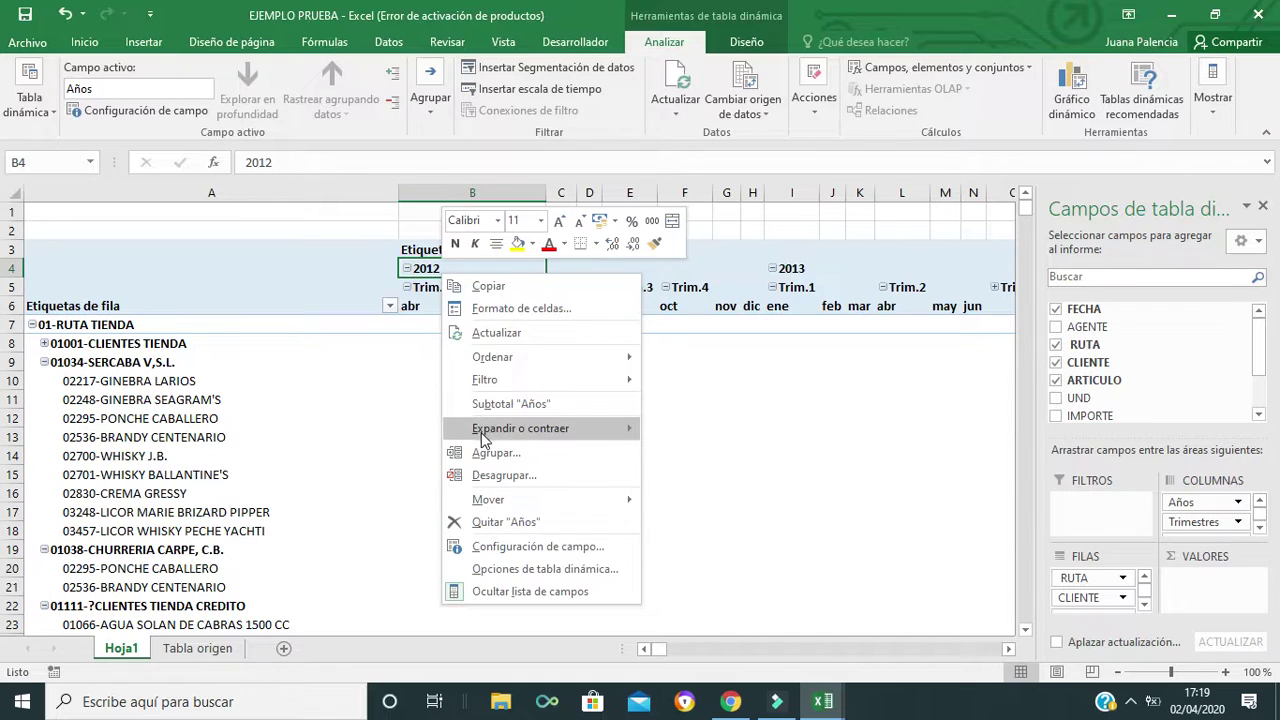
{"action": "left_click", "coordinate": [484, 452]}
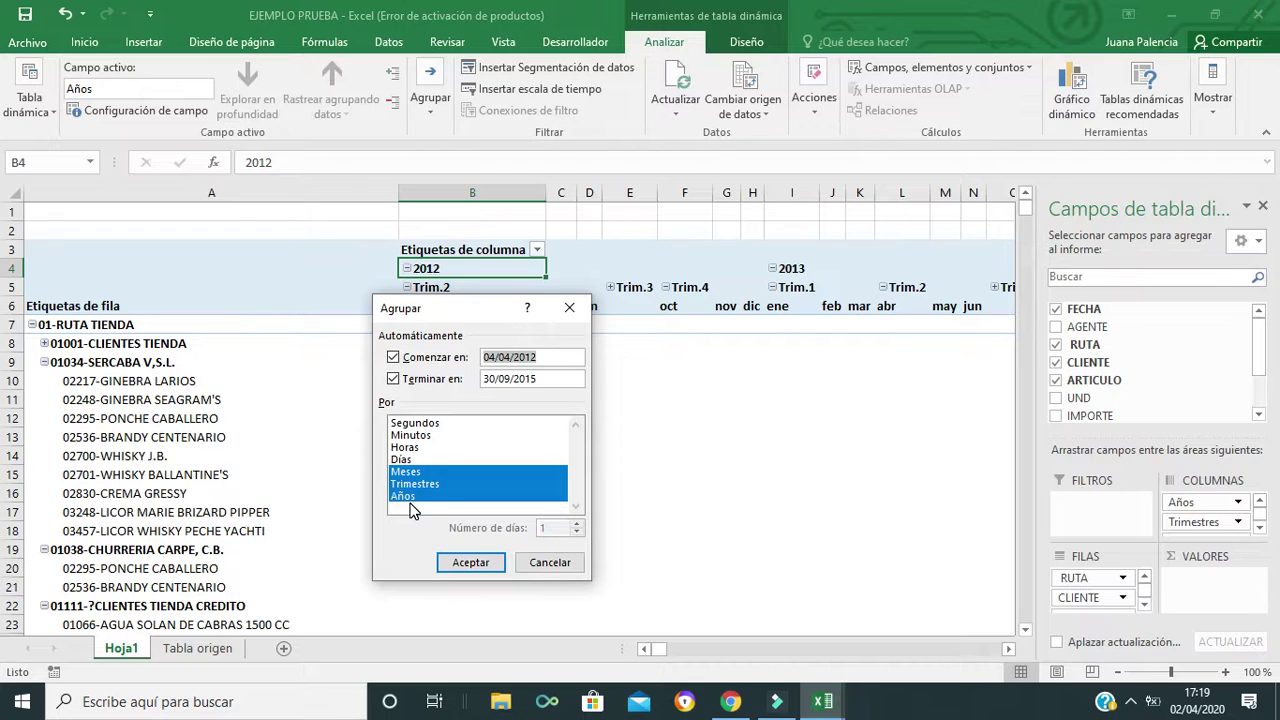
{"action": "left_click", "coordinate": [470, 562]}
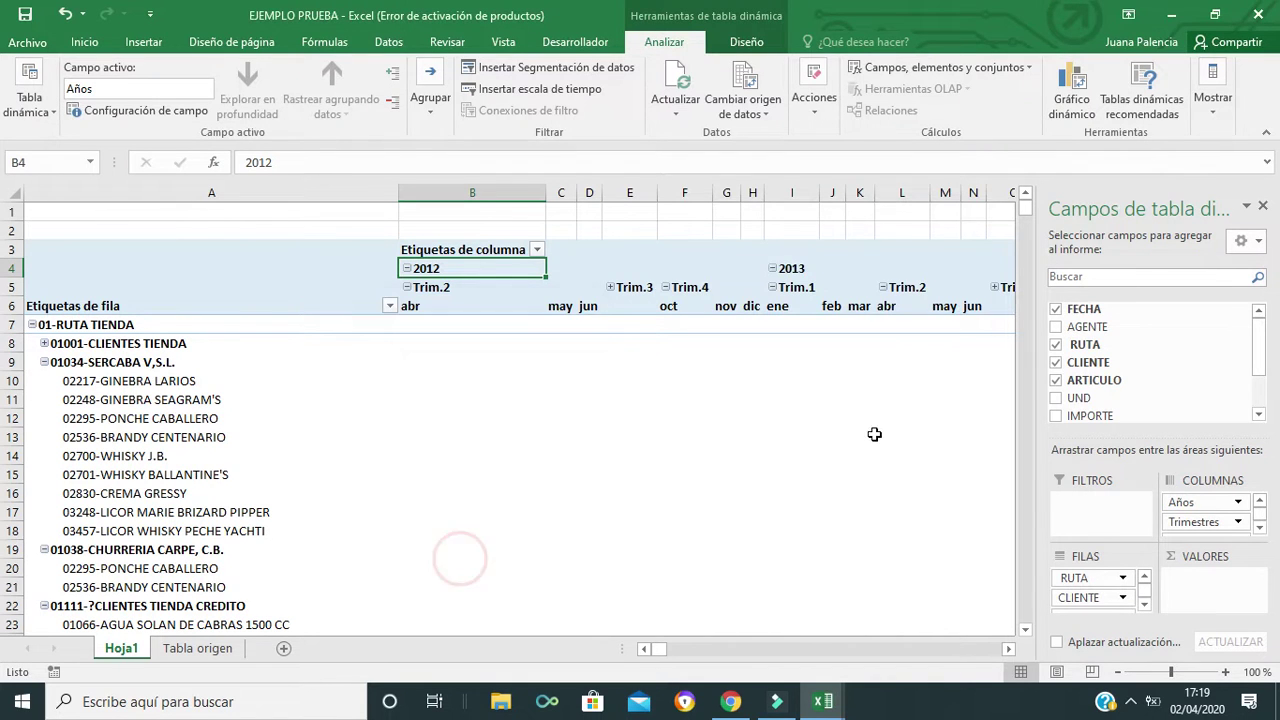
Remove Años and Trimestres from the columns and regroup dates by months and years only.
{"action": "left_click_drag", "start_coordinate": [1175, 500], "coordinate": [1163, 390]}
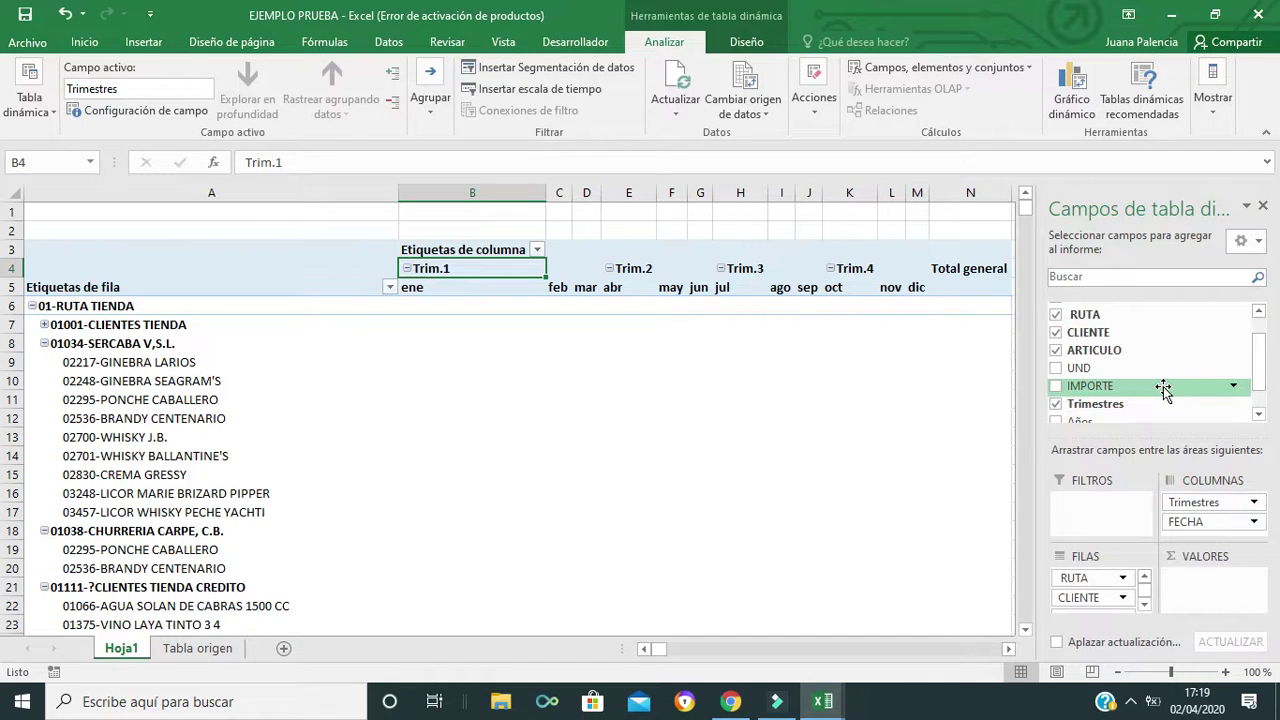
{"action": "left_click_drag", "start_coordinate": [1195, 502], "coordinate": [1188, 372]}
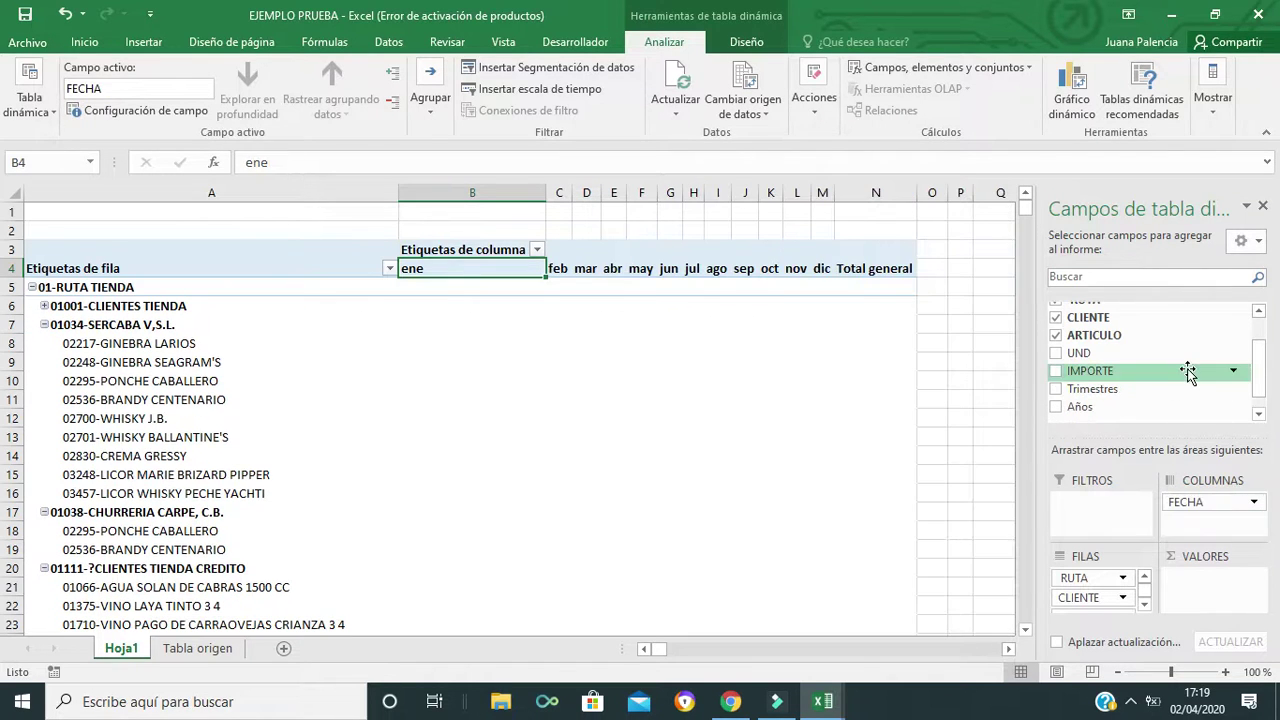
{"action": "right_click", "coordinate": [498, 272]}
{"action": "left_click", "coordinate": [532, 456]}
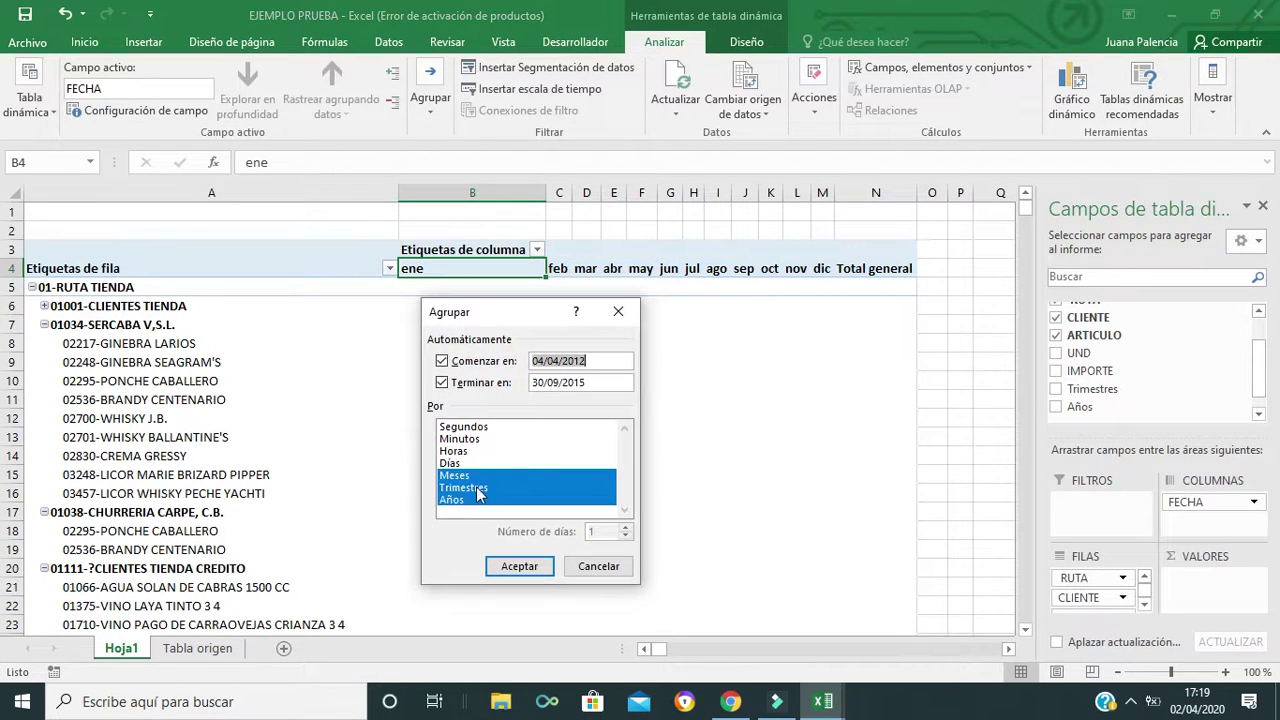
{"action": "left_click", "coordinate": [478, 489]}
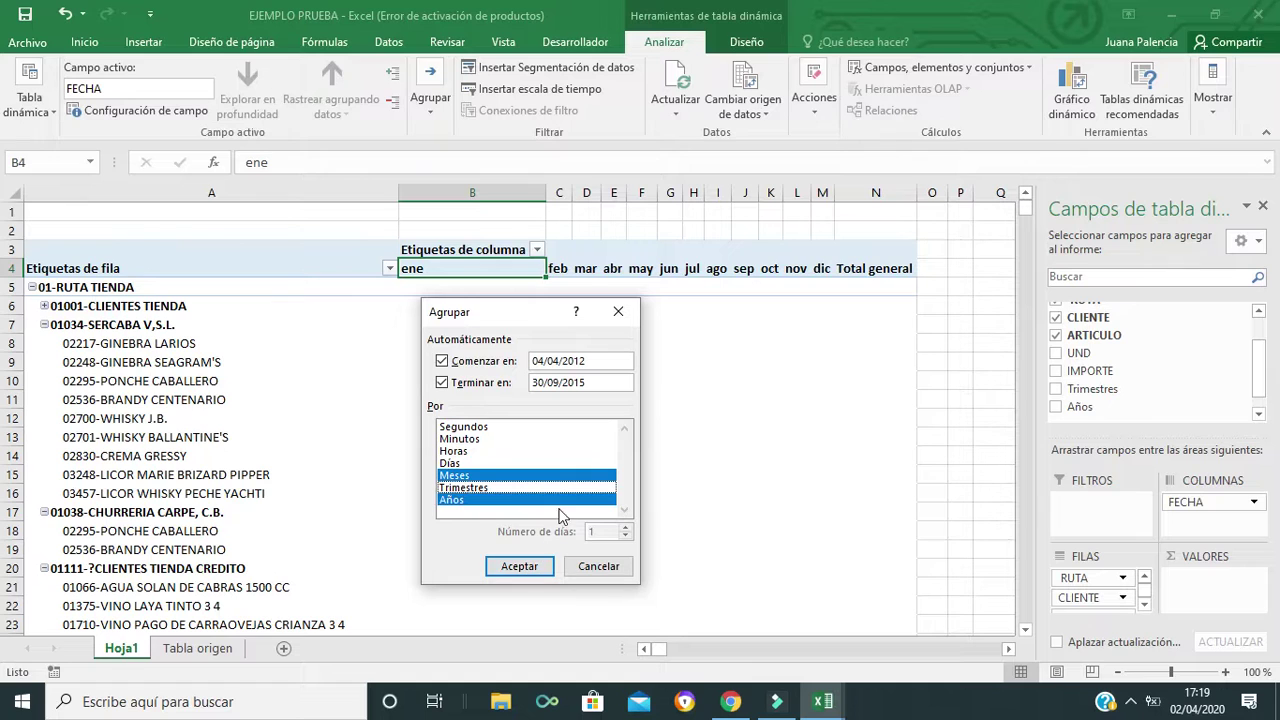
{"action": "left_click", "coordinate": [530, 567]}
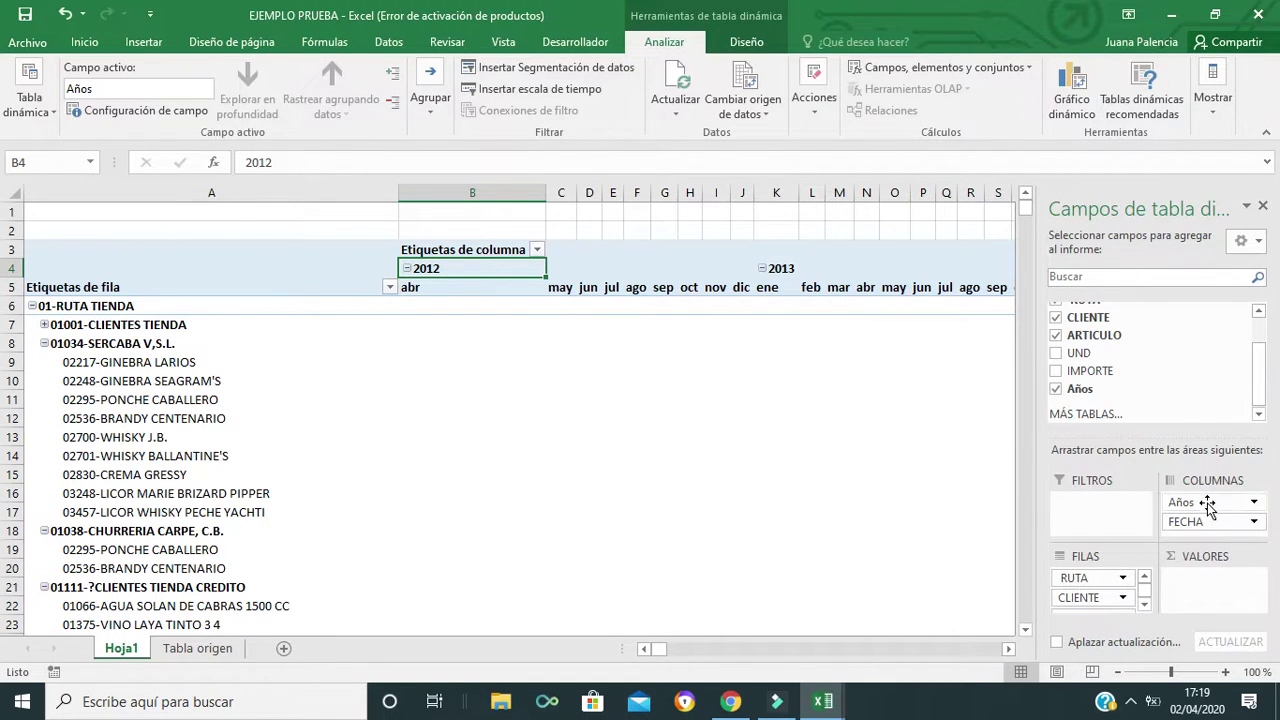
Drop the years level from the columns and add IMPORTE to Valores as Suma de IMPORTE.
{"action": "left_click_drag", "start_coordinate": [1207, 503], "coordinate": [1180, 400]}
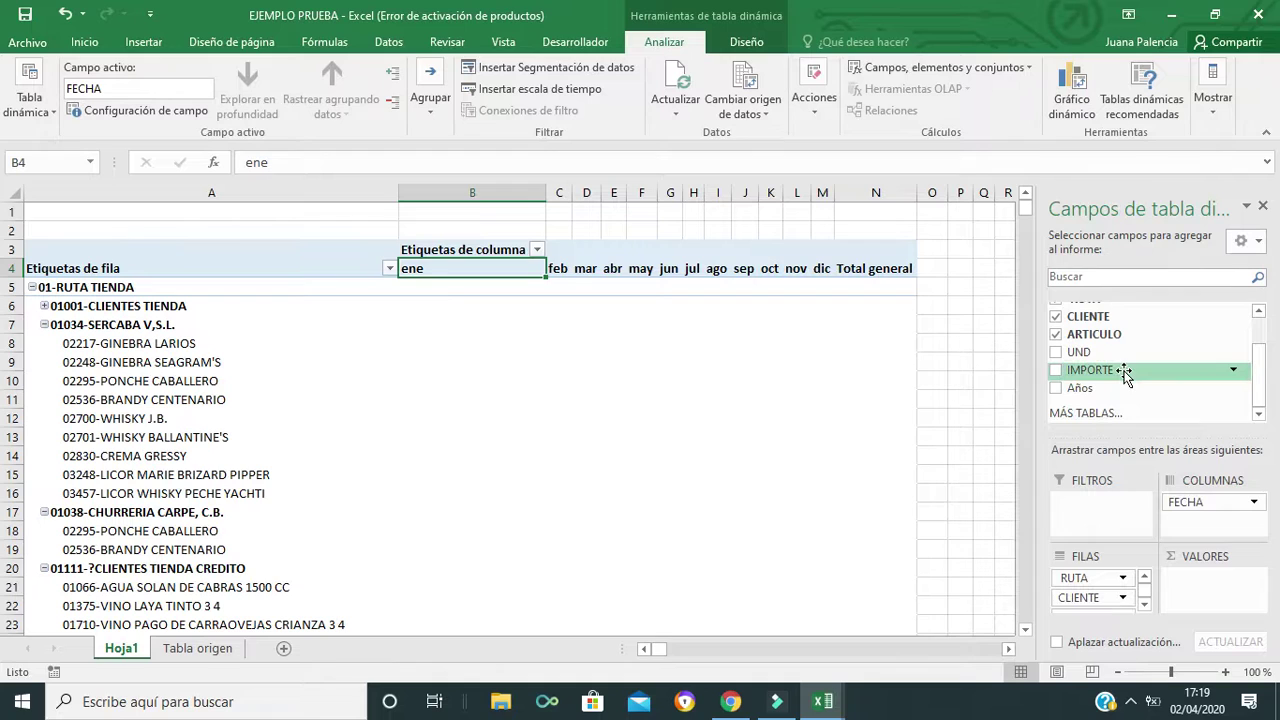
{"action": "scroll", "coordinate": [1258, 390], "scroll_direction": "up", "scroll_amount": 1}
{"action": "scroll", "coordinate": [1258, 390], "scroll_direction": "down", "scroll_amount": 1}
{"action": "left_click_drag", "start_coordinate": [1110, 370], "coordinate": [1200, 588]}
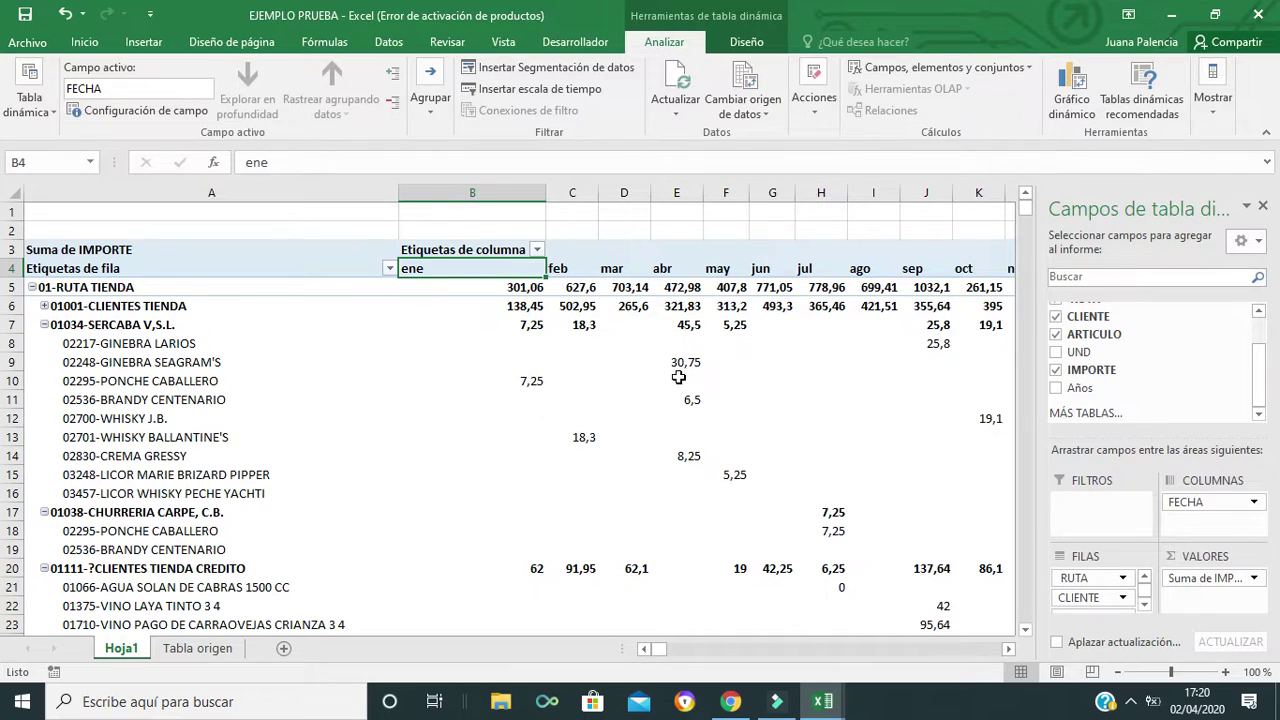
{"action": "mouse_move", "coordinate": [760, 493]}
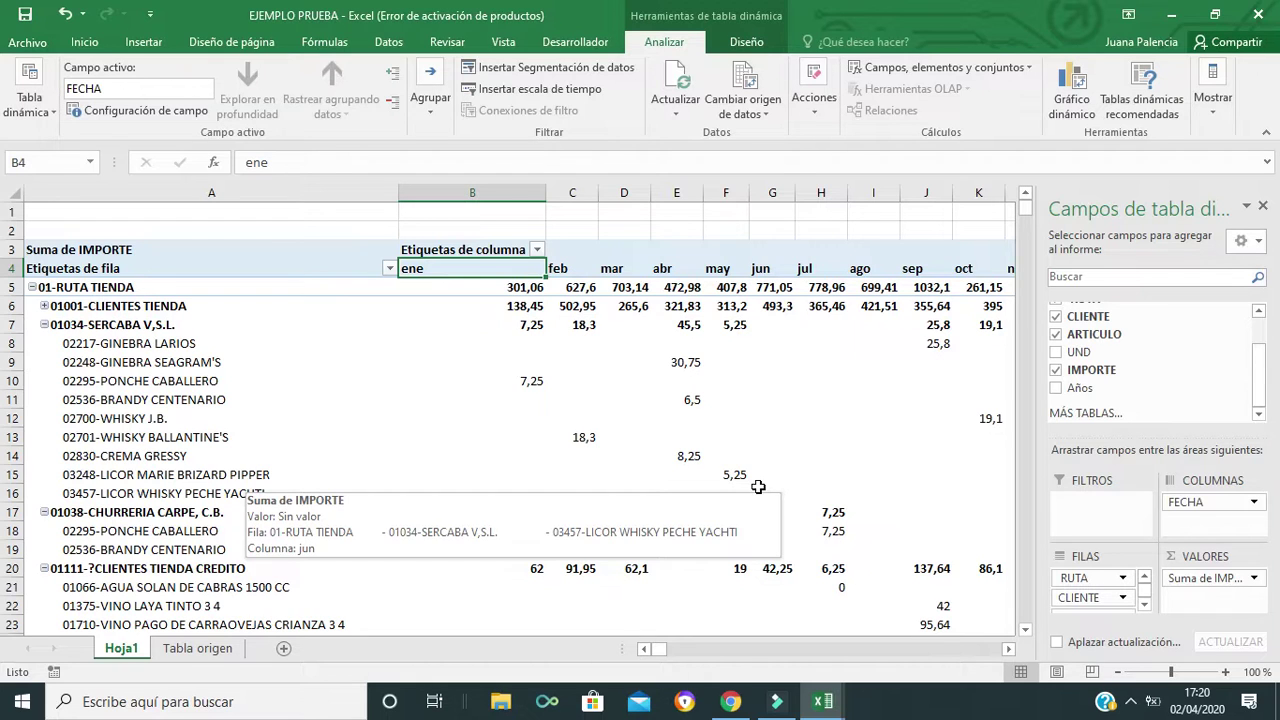
Move FECHA into Filtros and set the filter to all items with multiple selection enabled.
{"action": "left_click_drag", "start_coordinate": [1195, 502], "coordinate": [1108, 525]}
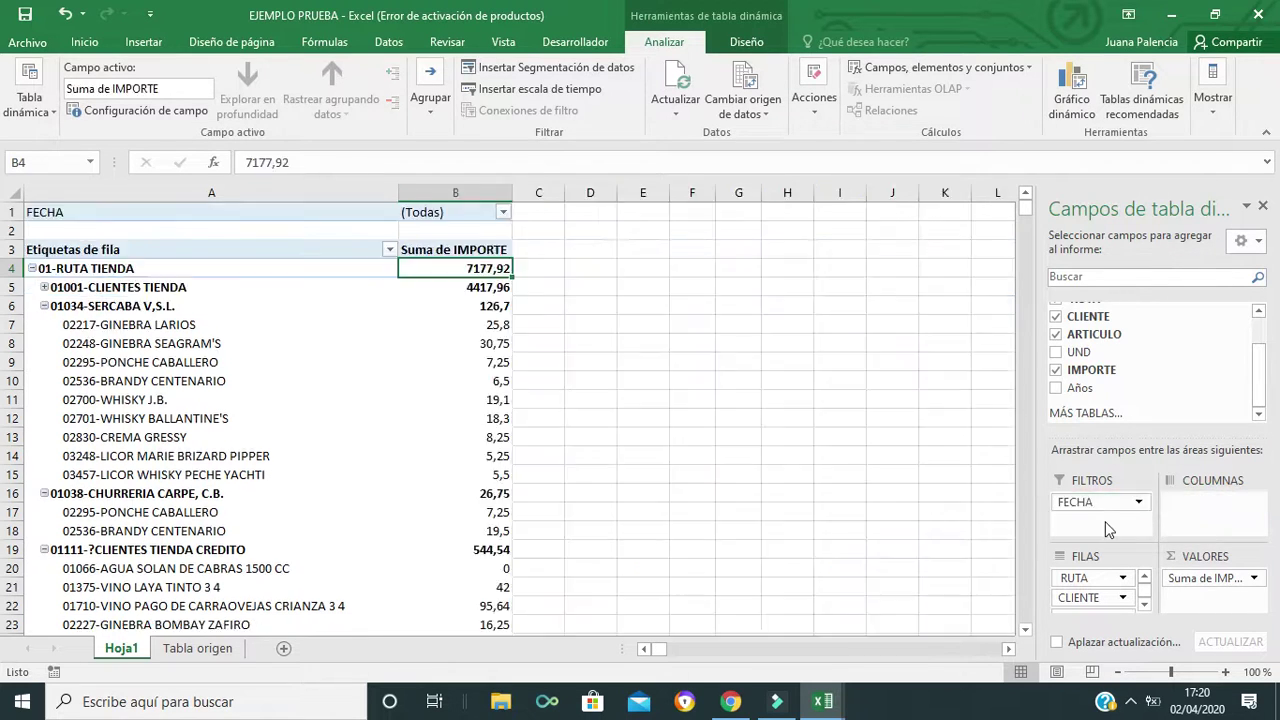
{"action": "left_click", "coordinate": [503, 213]}
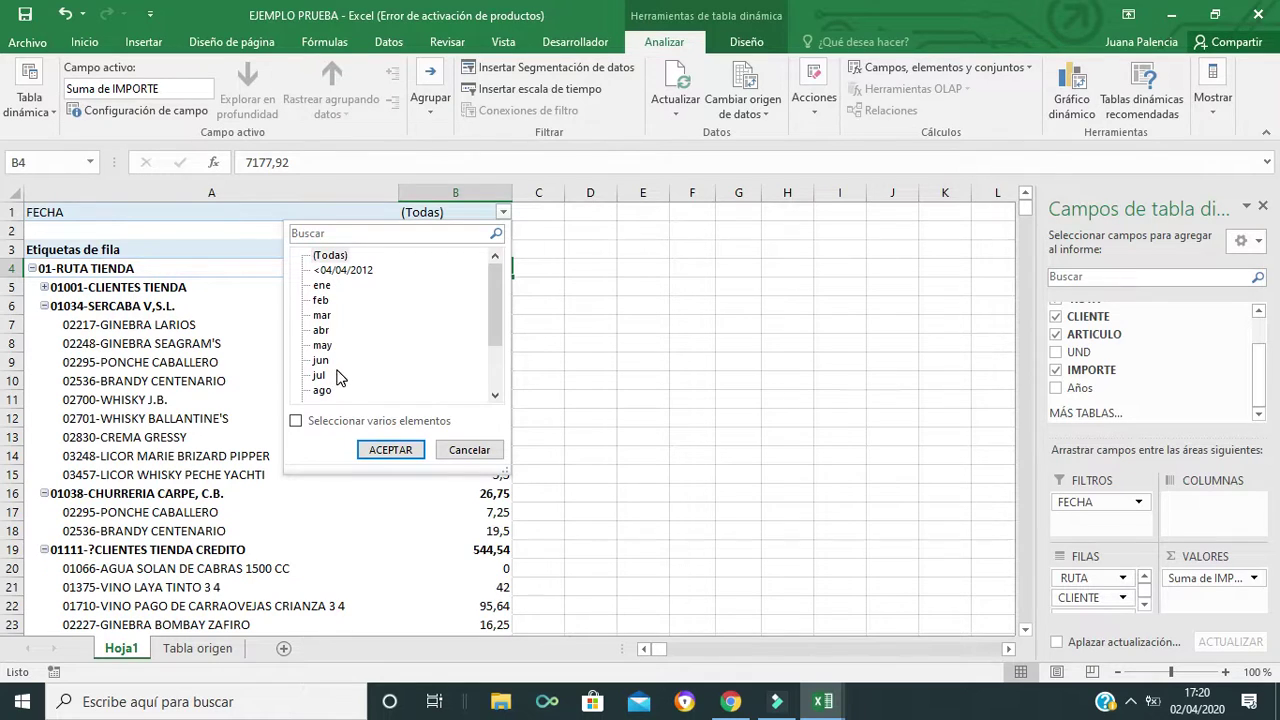
{"action": "left_click", "coordinate": [296, 421]}
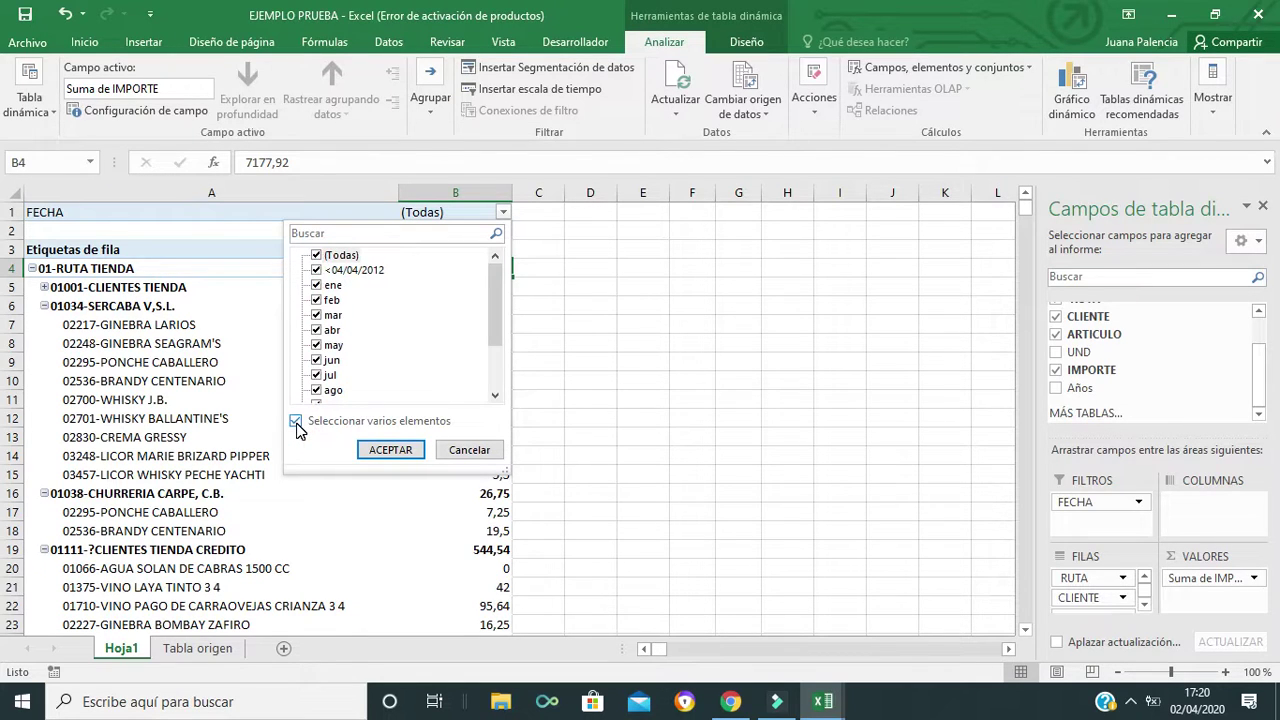
{"action": "left_click", "coordinate": [388, 449]}
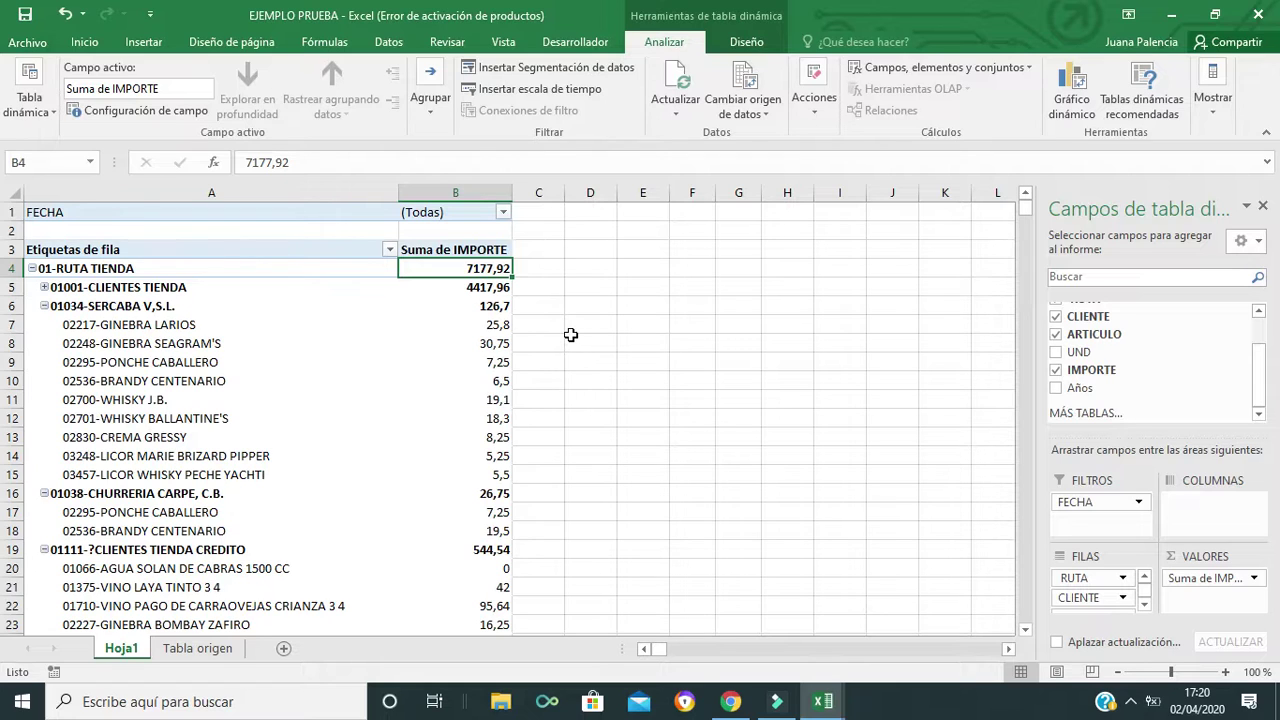
Move FECHA back to the columns and group the dates by years only.
{"action": "left_click_drag", "start_coordinate": [1085, 503], "coordinate": [1192, 510]}
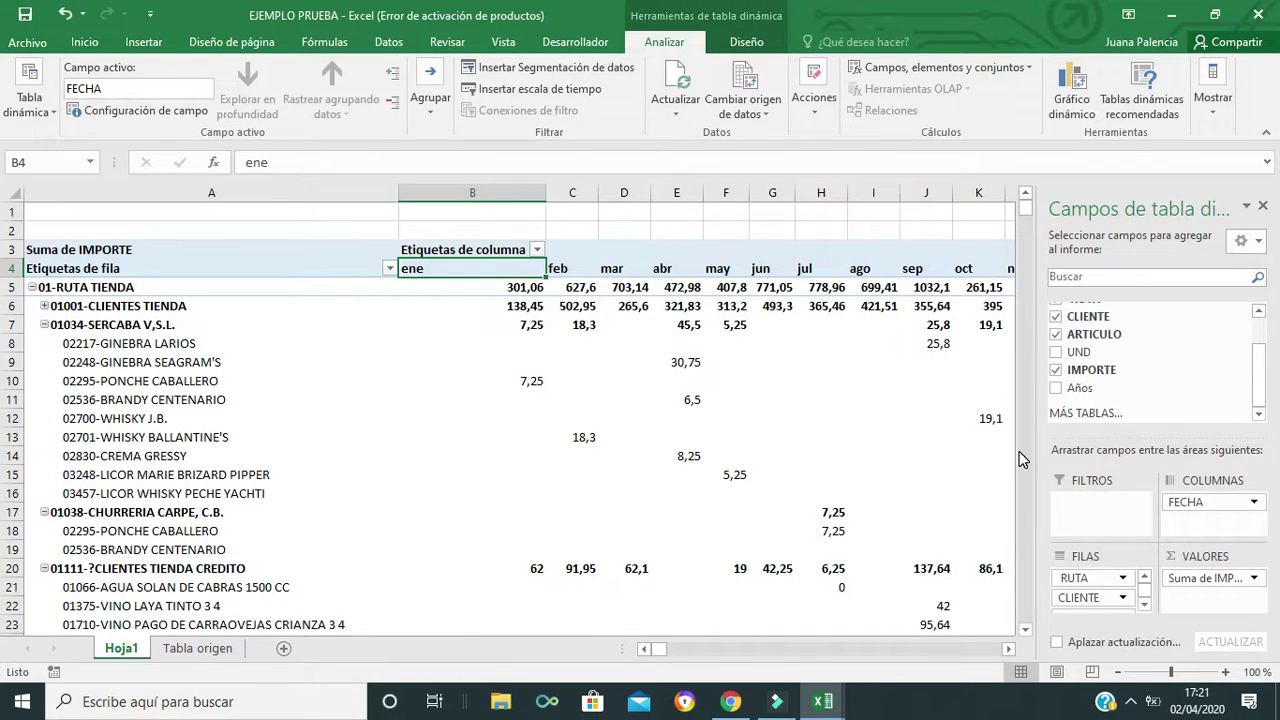
{"action": "right_click", "coordinate": [527, 270]}
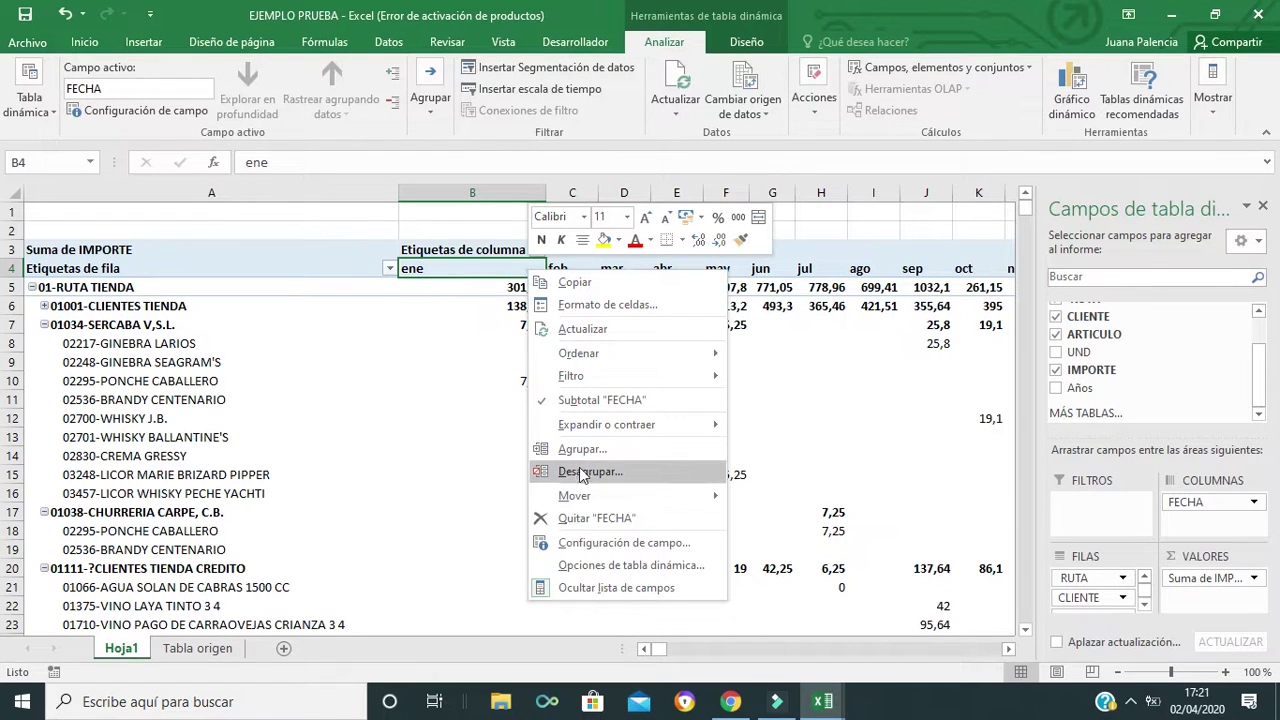
{"action": "left_click", "coordinate": [572, 451]}
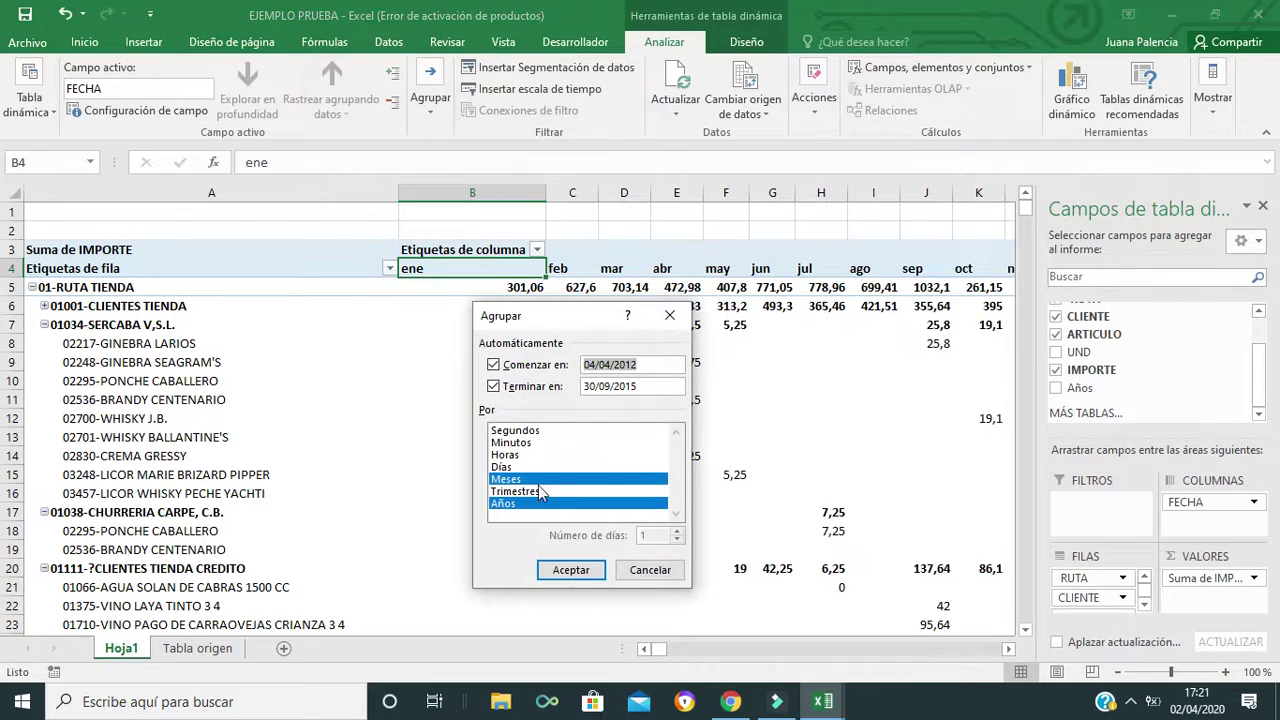
{"action": "left_click", "coordinate": [525, 479]}
{"action": "left_click", "coordinate": [560, 575]}
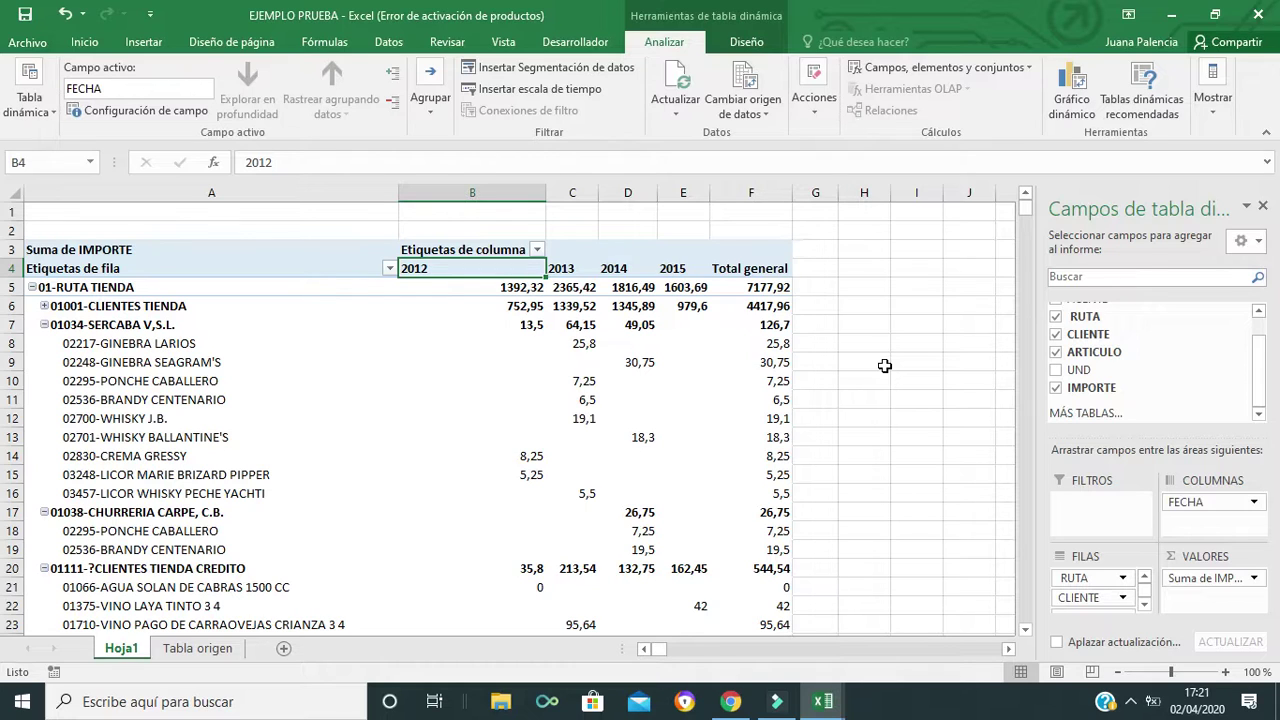
Select cells in the Total general column, the 19,1 total in F12, and the 2012 header.
{"action": "left_click_drag", "start_coordinate": [884, 366], "coordinate": [751, 211]}
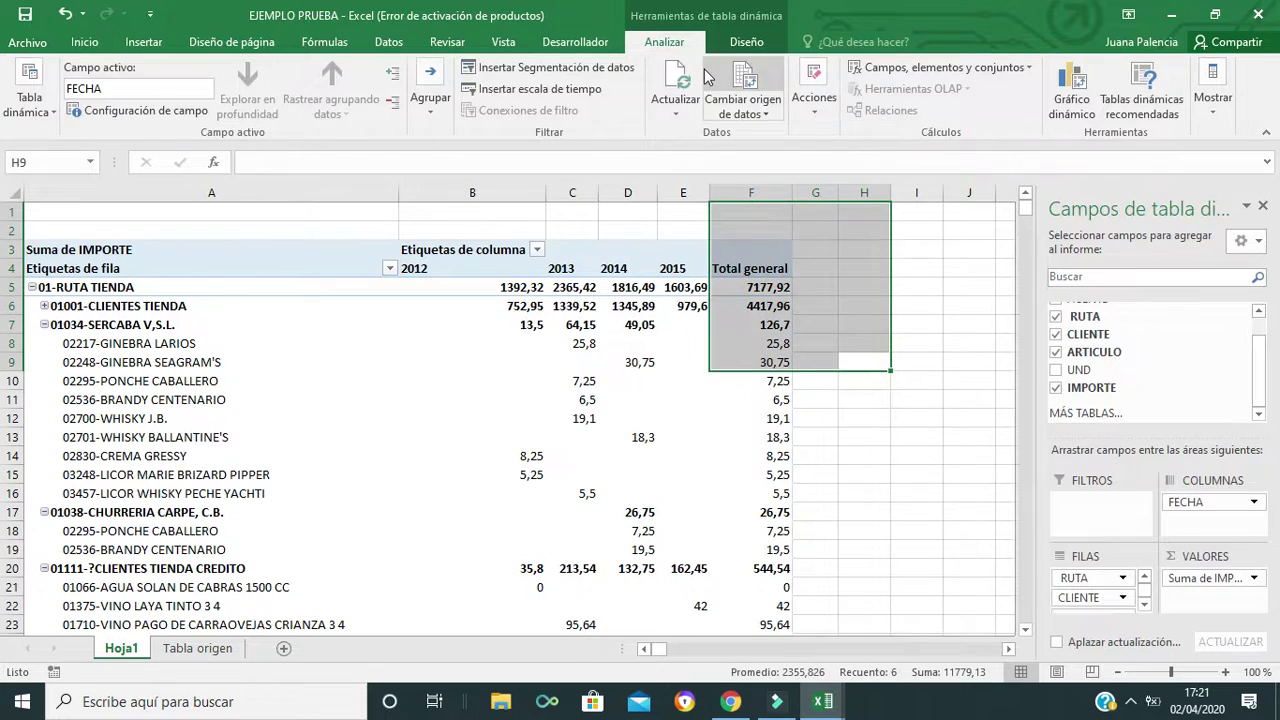
{"action": "left_click", "coordinate": [727, 418]}
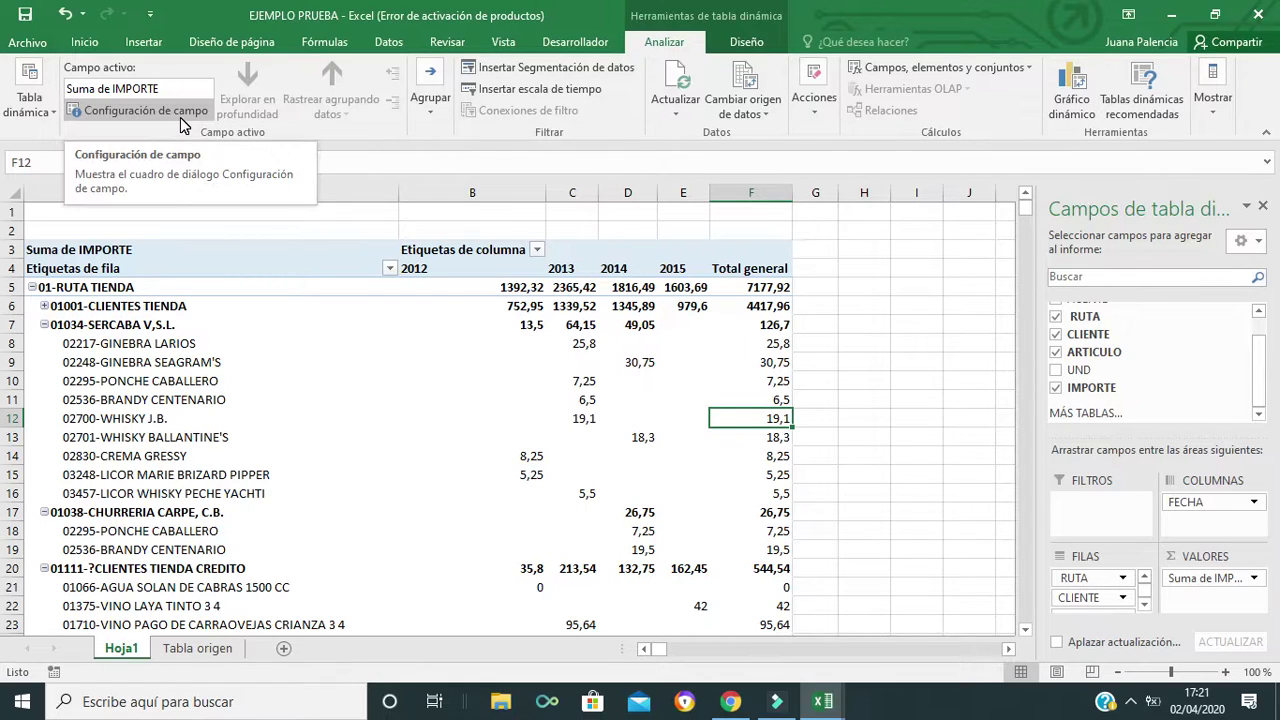
{"action": "left_click", "coordinate": [468, 268]}
Try renaming Suma de IMPORTE to IMPORTE, then keep the default Sum name after the duplicate-name warning.
{"action": "right_click", "coordinate": [469, 268]}
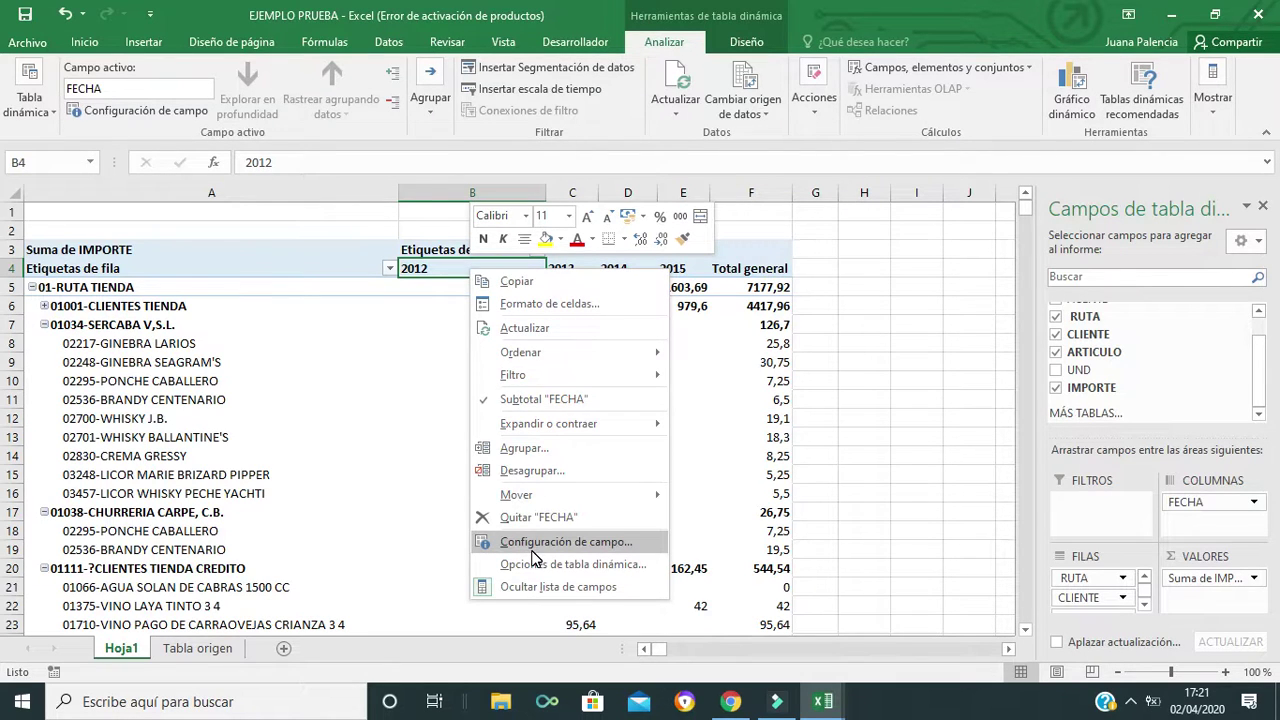
{"action": "left_click", "coordinate": [1221, 581]}
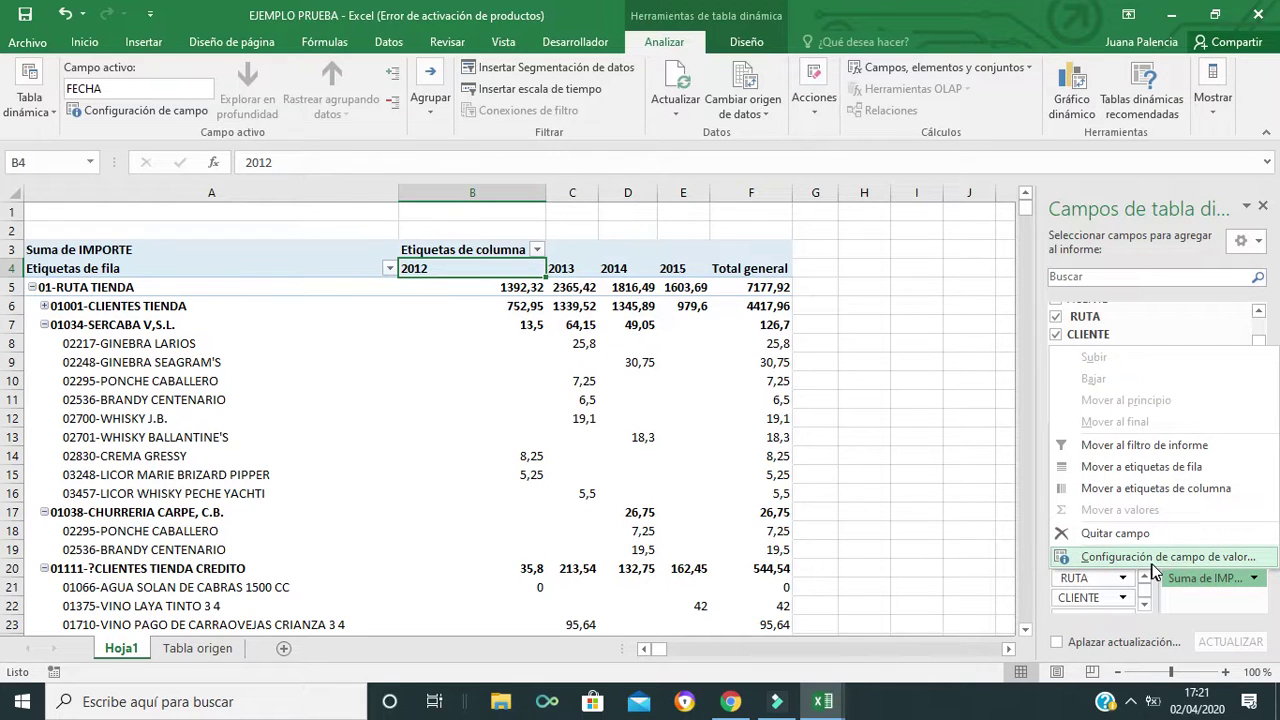
{"action": "left_click", "coordinate": [1159, 562]}
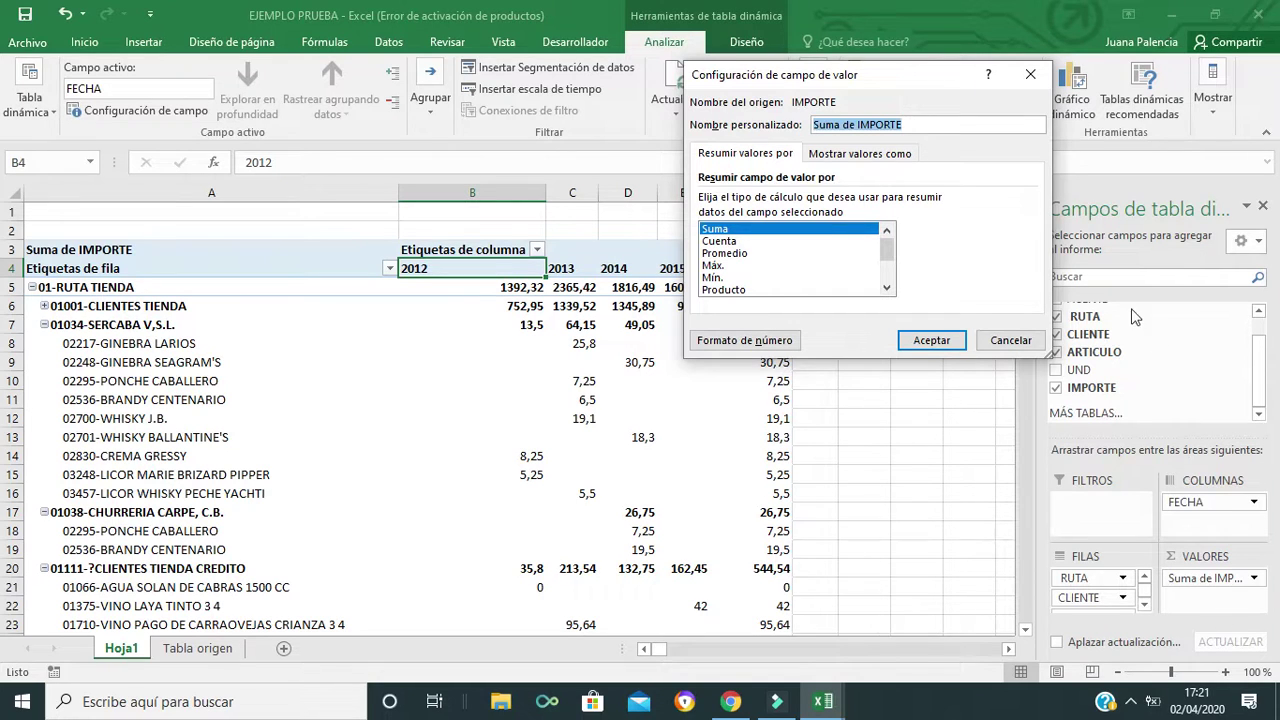
{"action": "left_click_drag", "start_coordinate": [897, 80], "coordinate": [729, 86]}
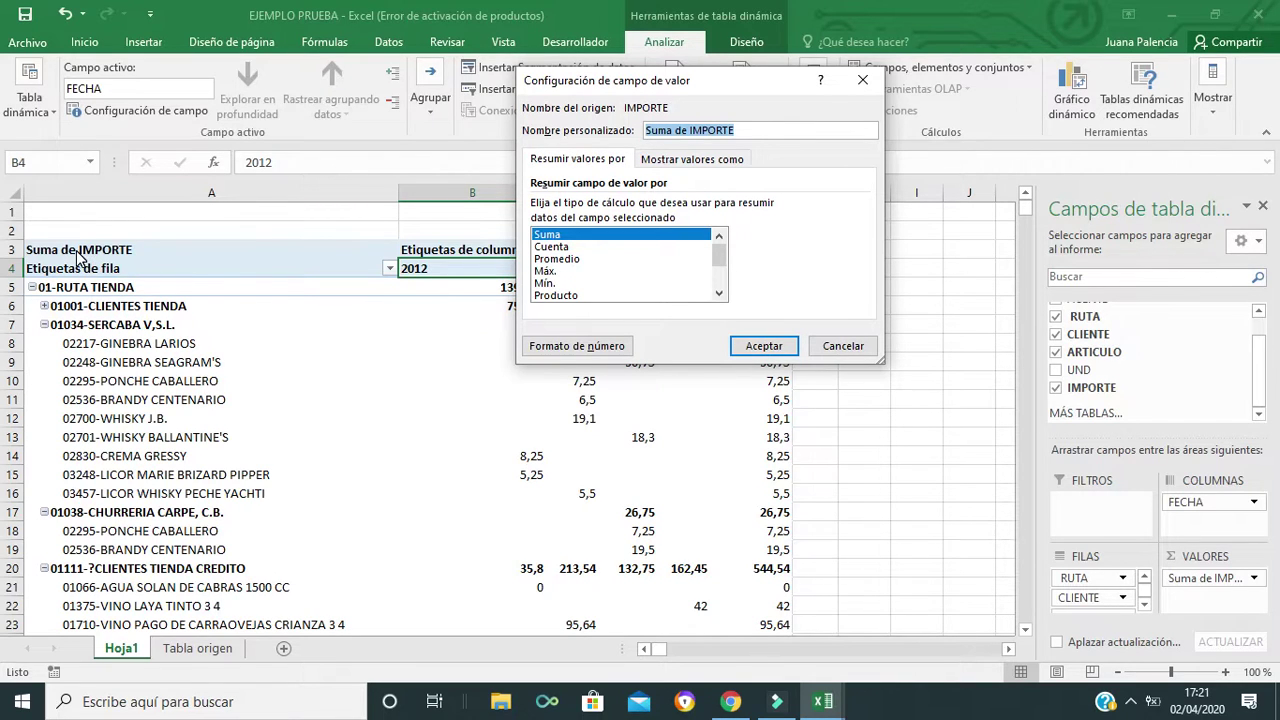
{"action": "left_click", "coordinate": [691, 132]}
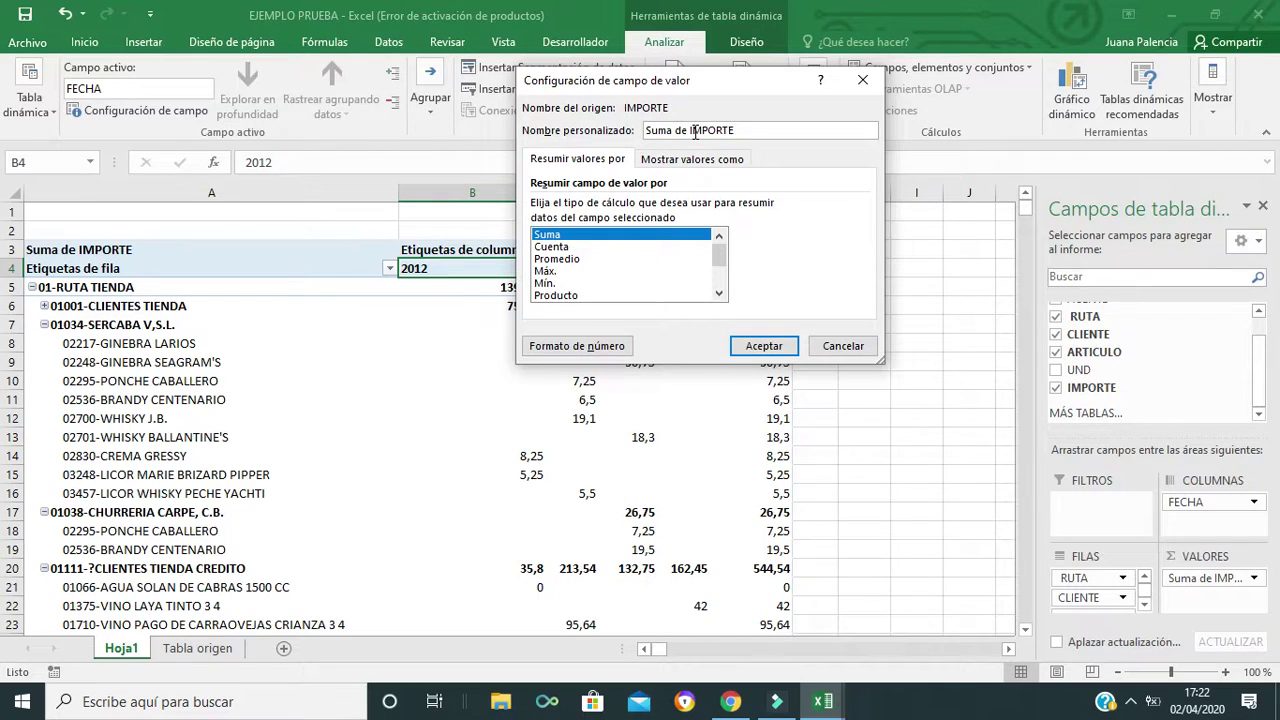
{"action": "key", "text": "BackSpace"}
{"action": "key", "text": "BackSpace"}
{"action": "key", "text": "BackSpace"}
{"action": "key", "text": "BackSpace"}
{"action": "key", "text": "BackSpace"}
{"action": "key", "text": "BackSpace"}
{"action": "key", "text": "BackSpace"}
{"action": "key", "text": "BackSpace"}
{"action": "left_click", "coordinate": [770, 347]}
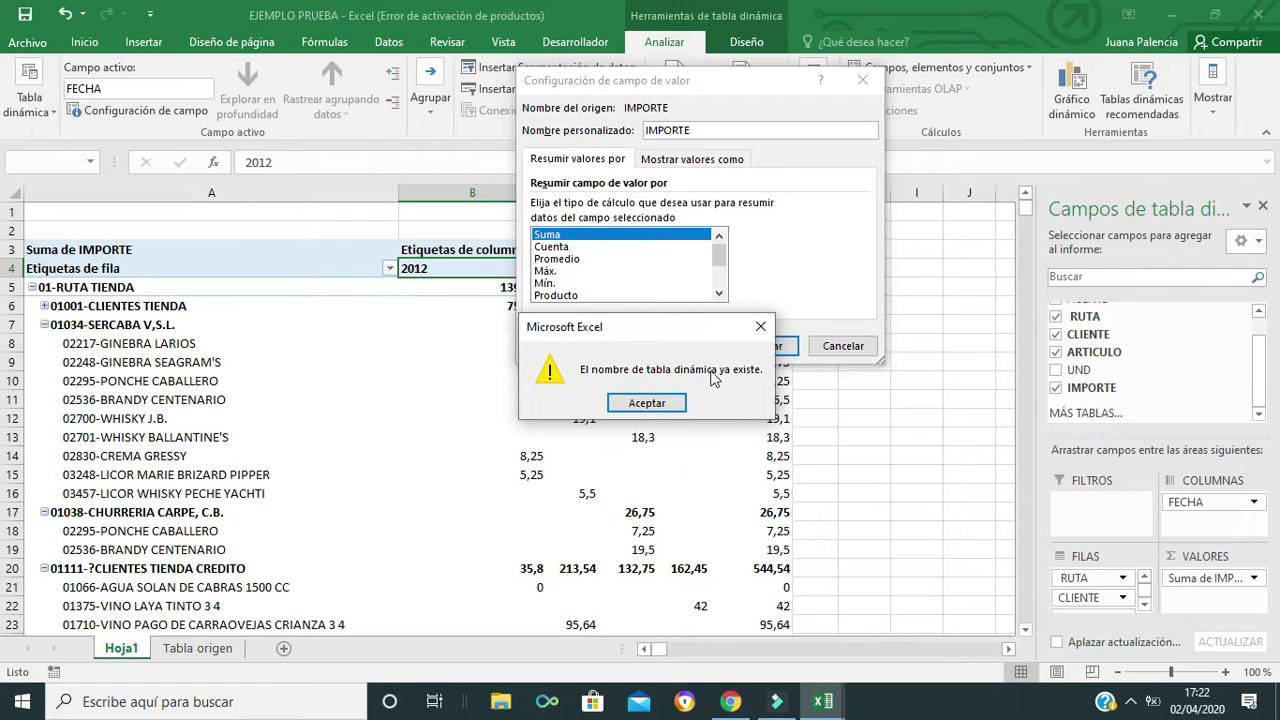
{"action": "left_click", "coordinate": [644, 404]}
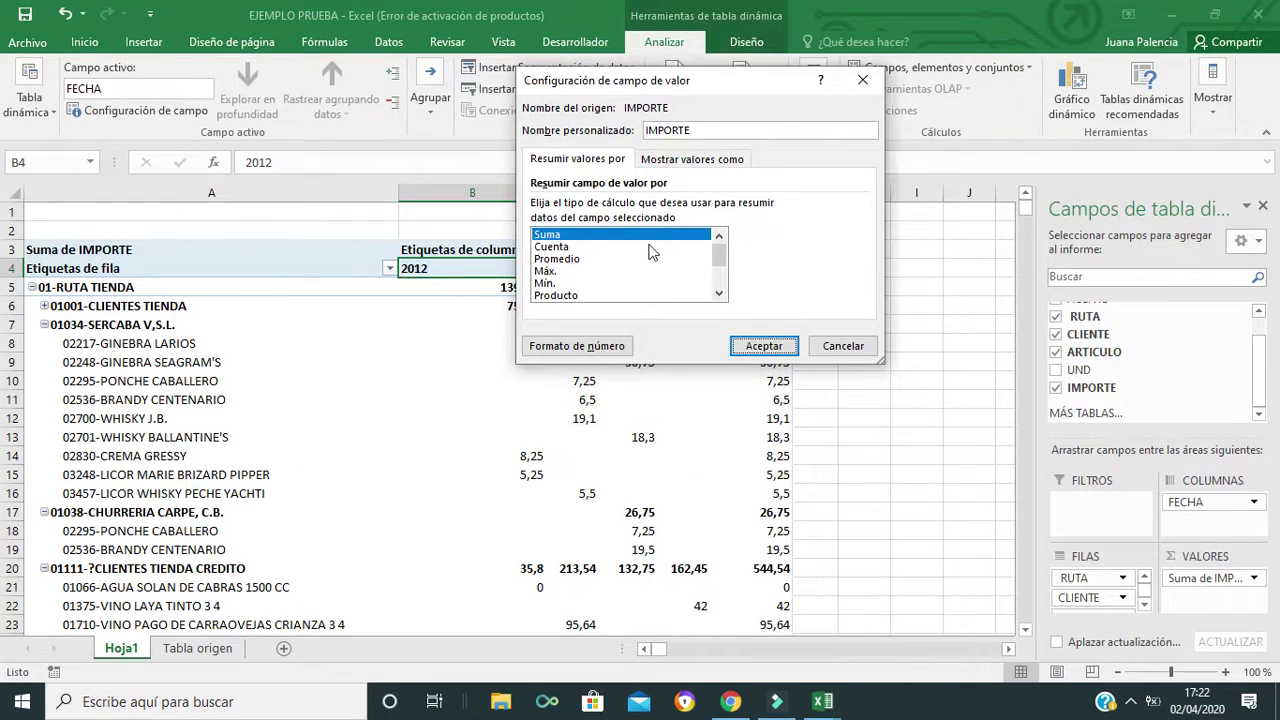
{"action": "left_click", "coordinate": [594, 237]}
{"action": "left_click", "coordinate": [594, 237]}
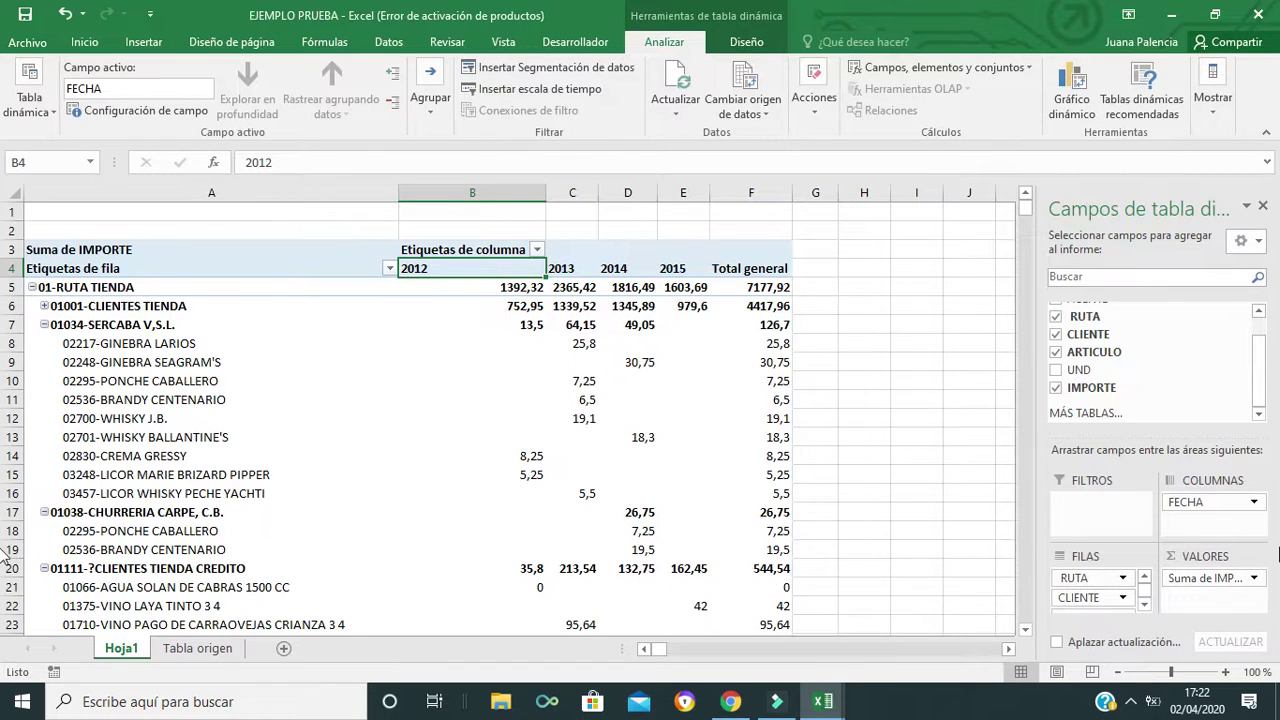
Change the IMPORTE value field summary from Suma to Promedio.
{"action": "left_click", "coordinate": [1212, 580]}
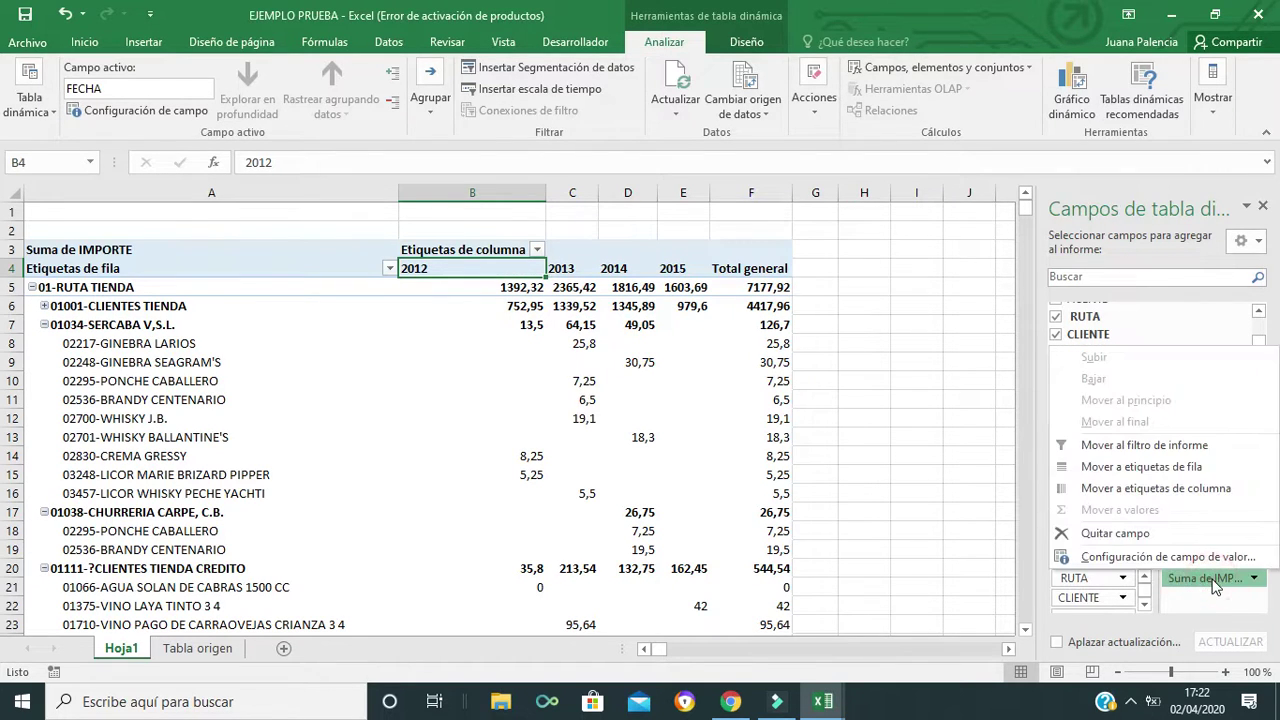
{"action": "left_click", "coordinate": [1196, 557]}
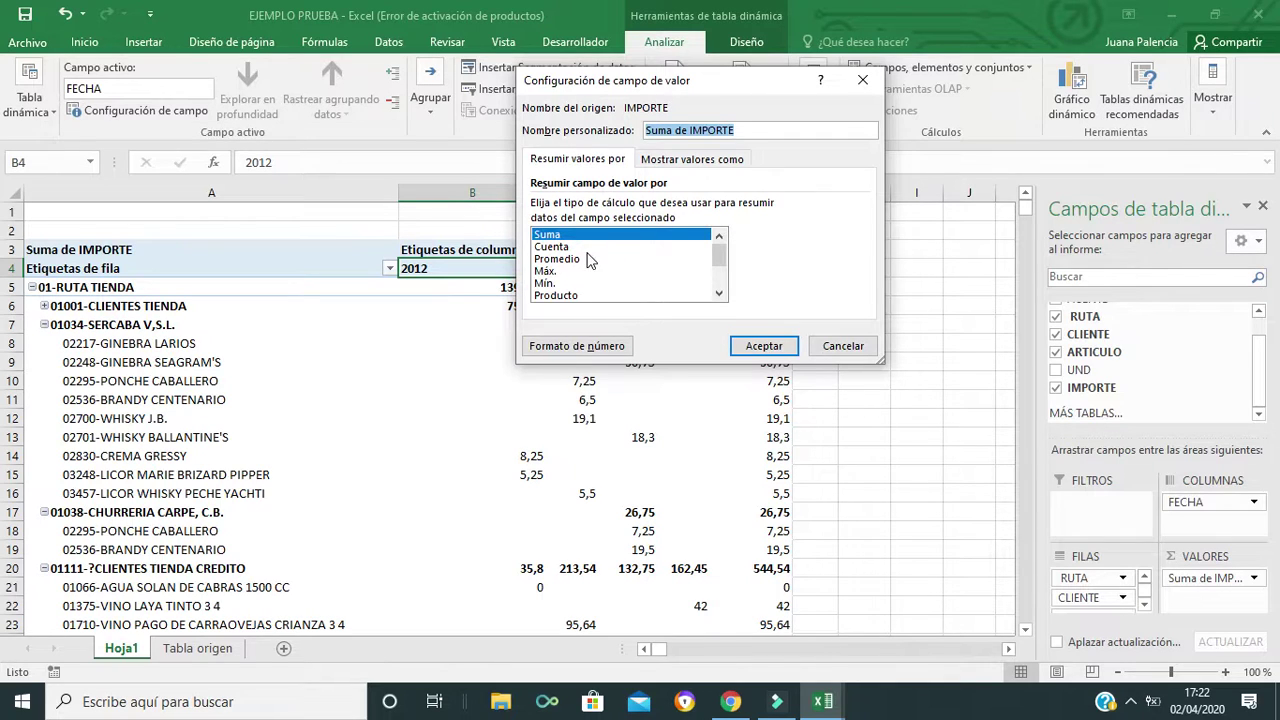
{"action": "left_click", "coordinate": [558, 259]}
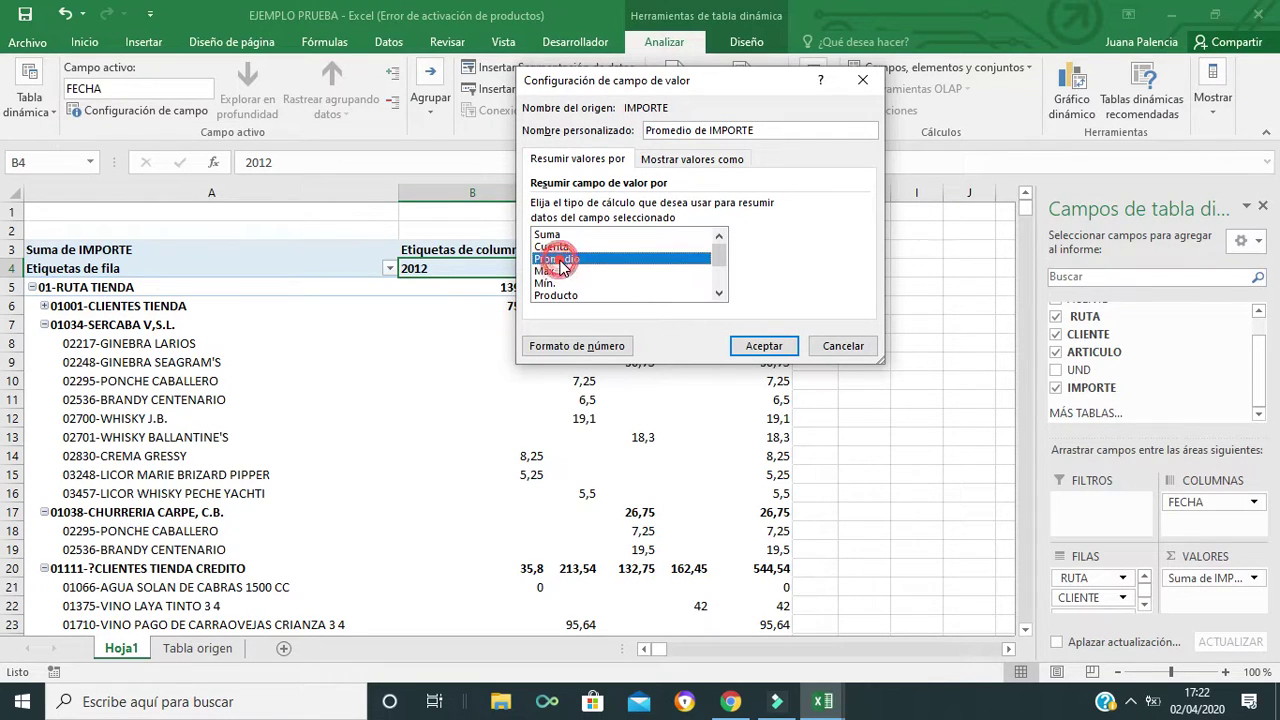
{"action": "left_click", "coordinate": [764, 346]}
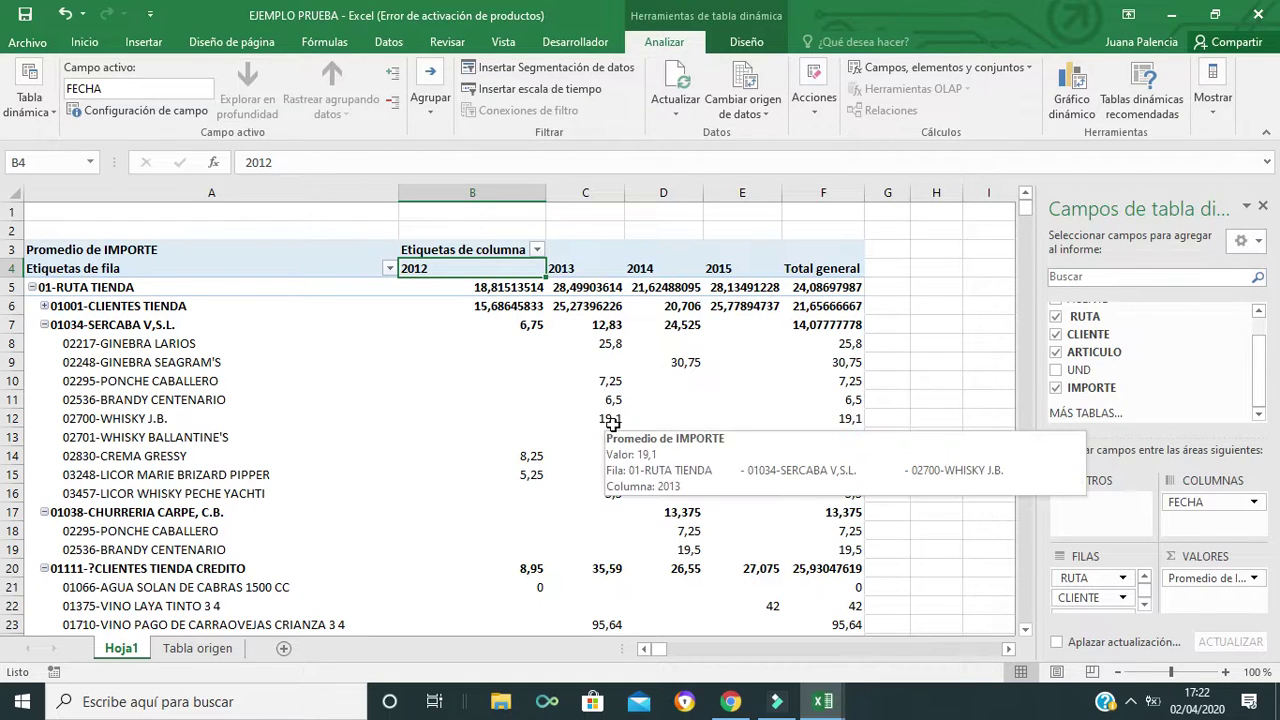
Switch the IMPORTE value field back to Suma, shown as % del total general (01-RUTA TIENDA 24,68%).
{"action": "right_click", "coordinate": [514, 267]}
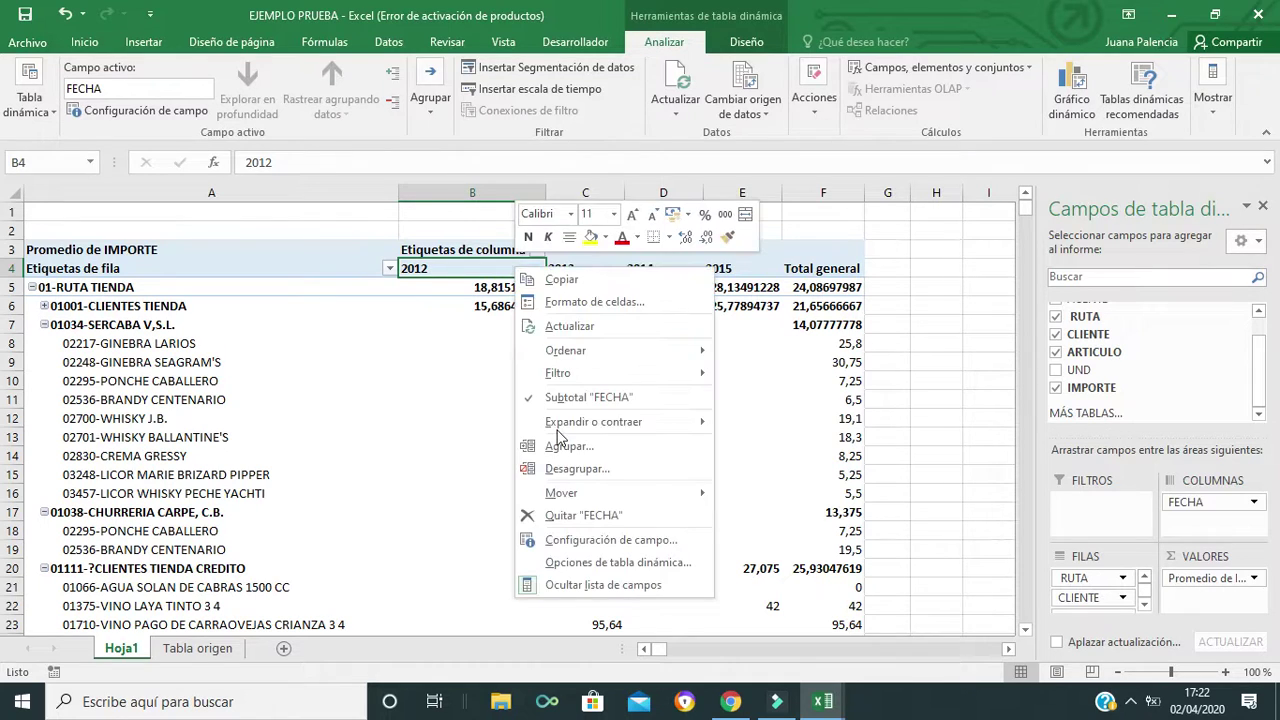
{"action": "mouse_move", "coordinate": [593, 421]}
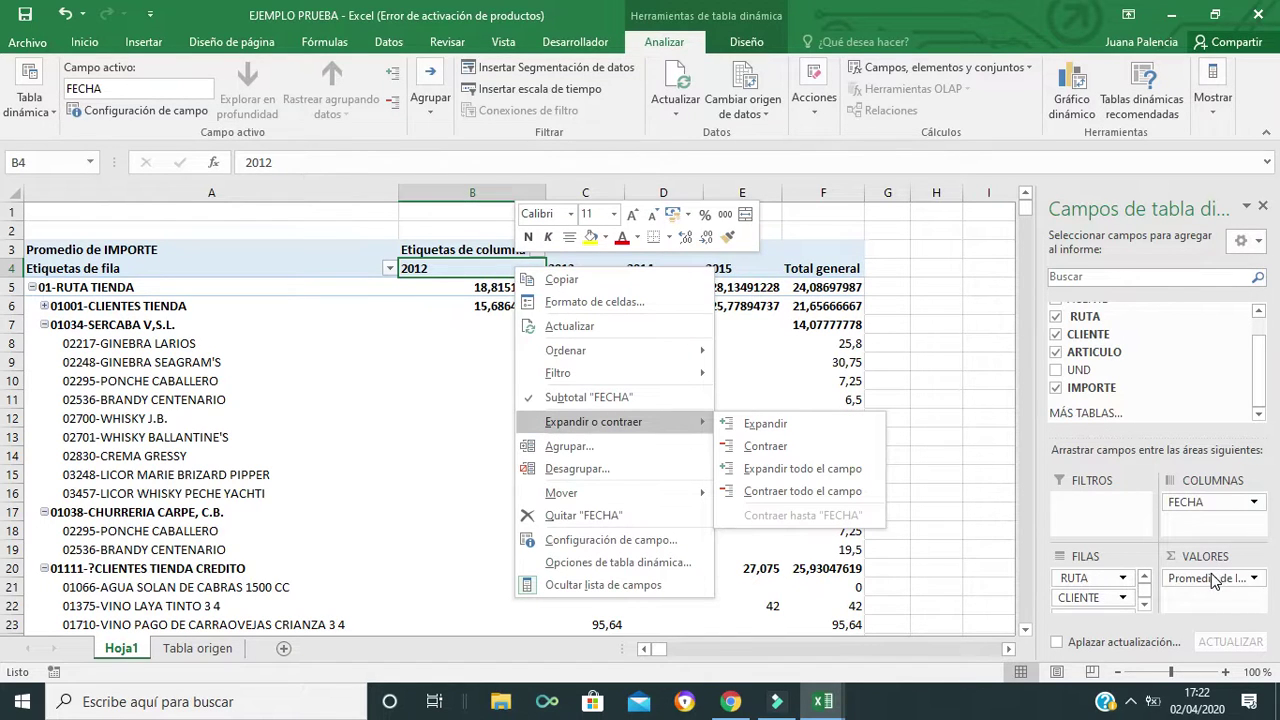
{"action": "left_click", "coordinate": [1212, 585]}
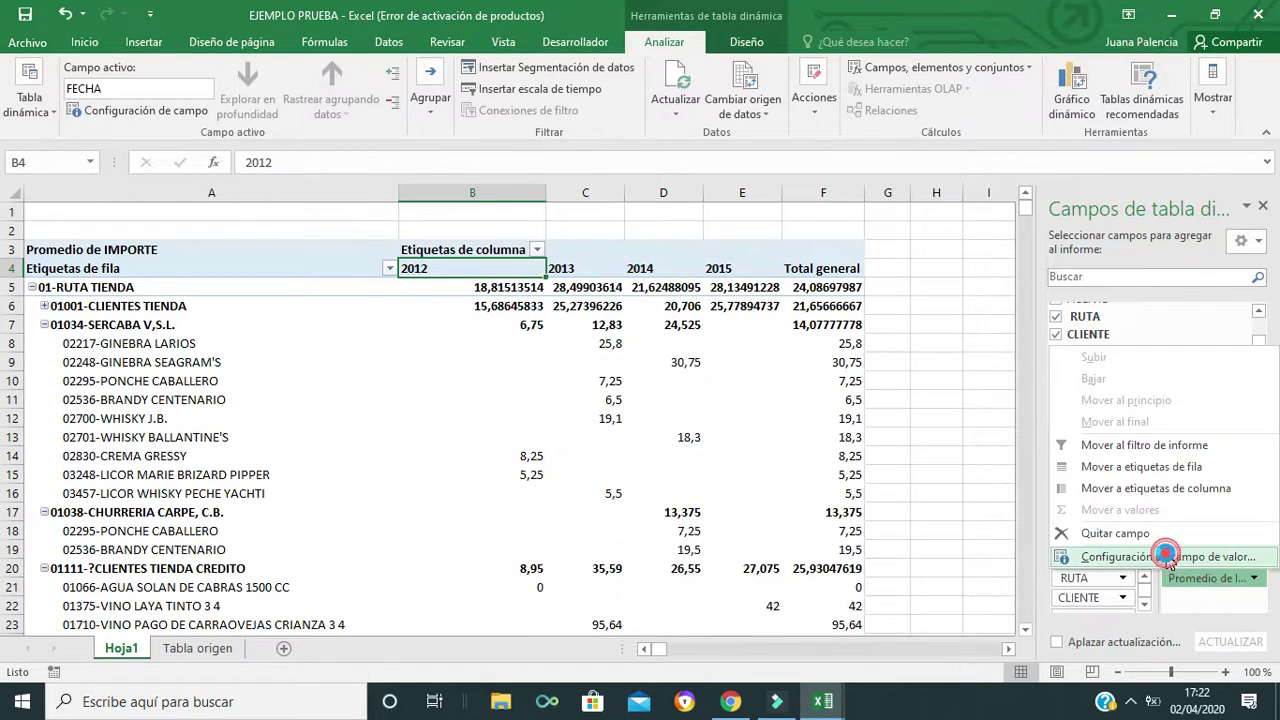
{"action": "left_click", "coordinate": [1166, 558]}
{"action": "left_click", "coordinate": [553, 236]}
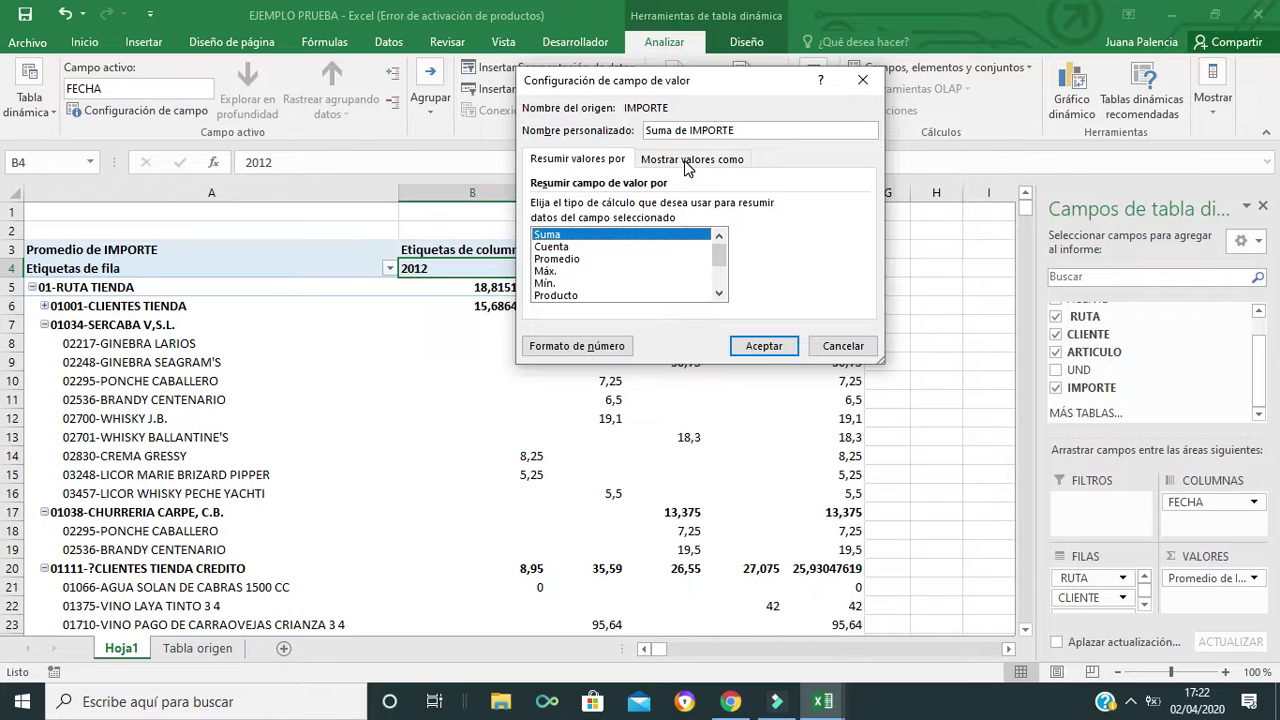
{"action": "mouse_move", "coordinate": [718, 252]}
{"action": "left_mouse_down"}
{"action": "mouse_move", "coordinate": [720, 285]}
{"action": "mouse_move", "coordinate": [718, 245]}
{"action": "left_mouse_up"}
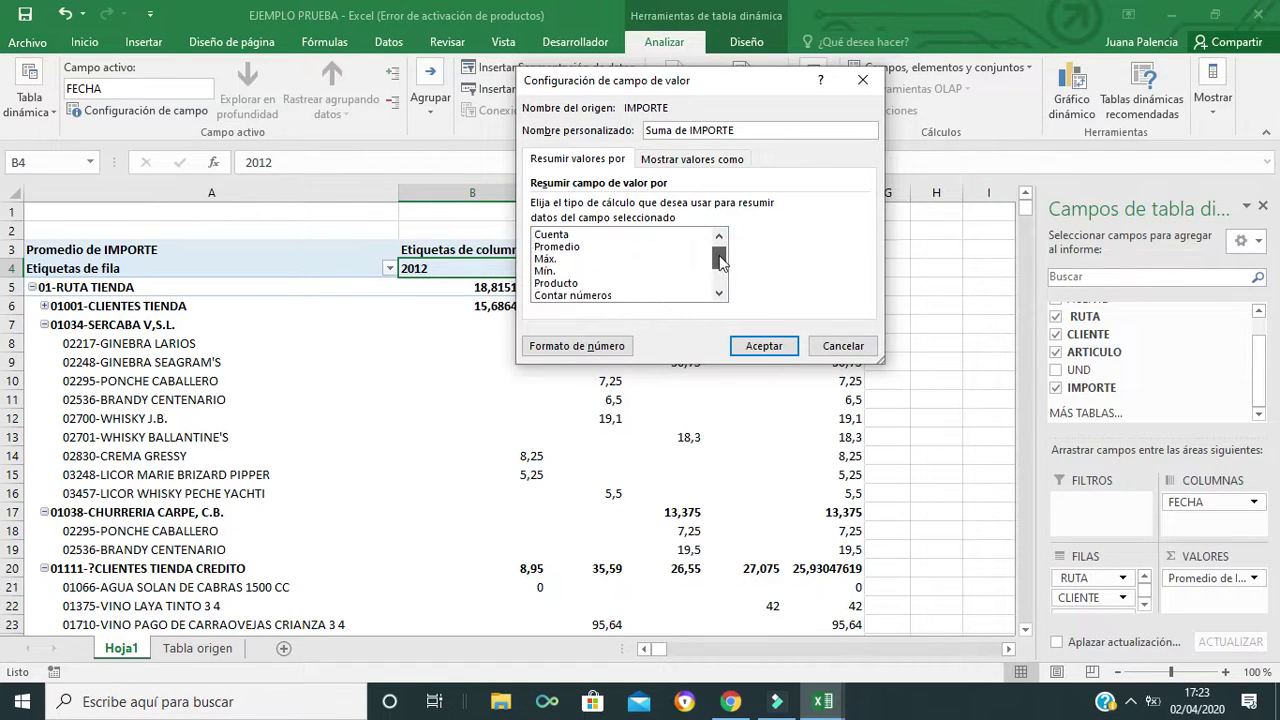
{"action": "left_click", "coordinate": [693, 159]}
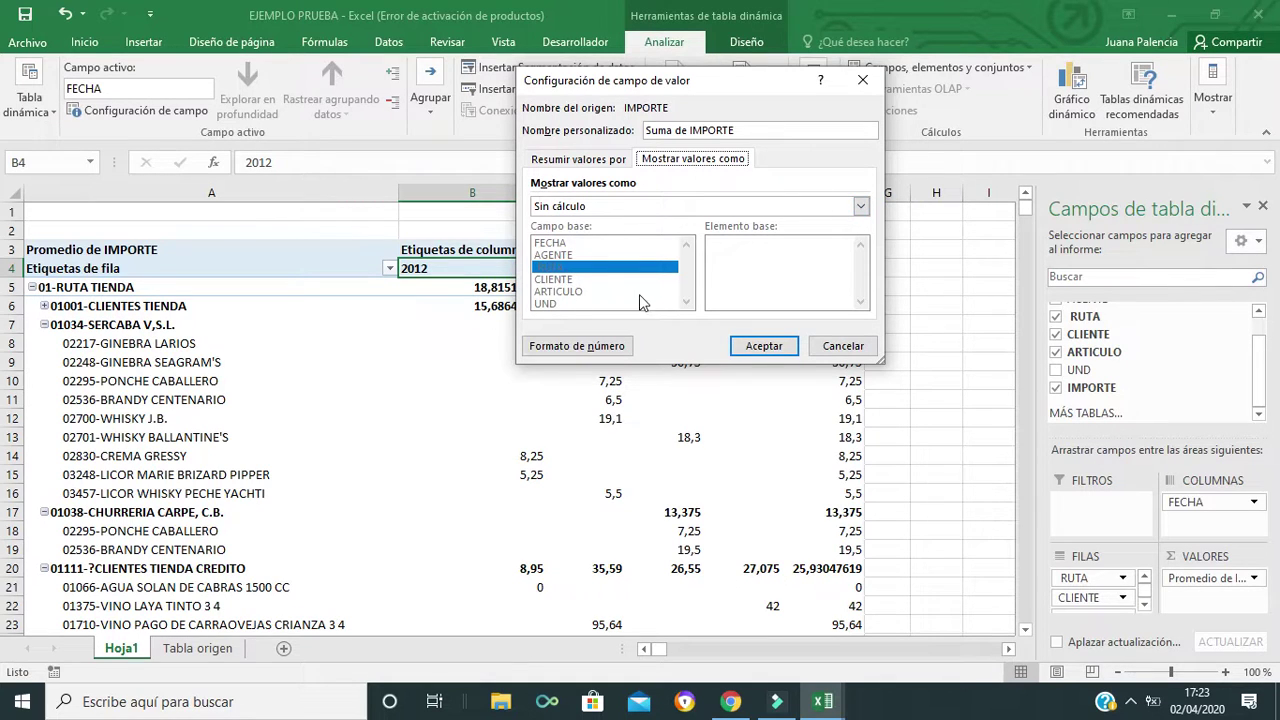
{"action": "left_click", "coordinate": [861, 206]}
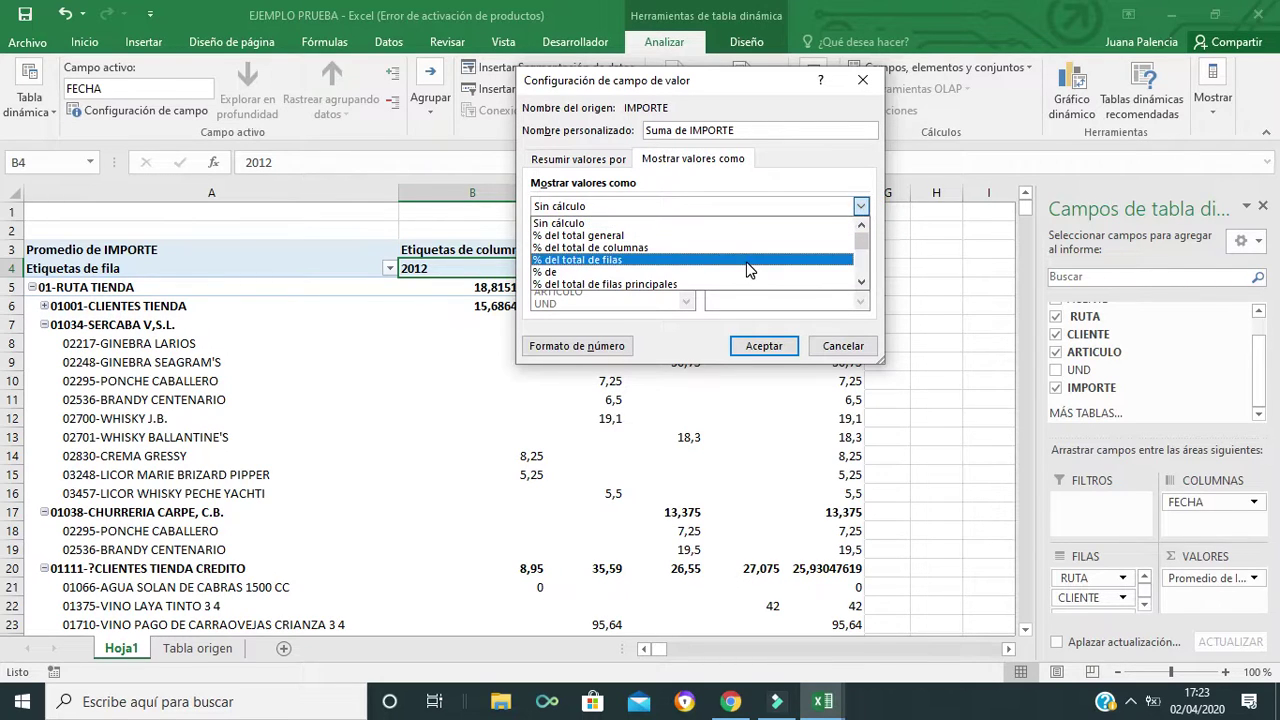
{"action": "left_click", "coordinate": [697, 238]}
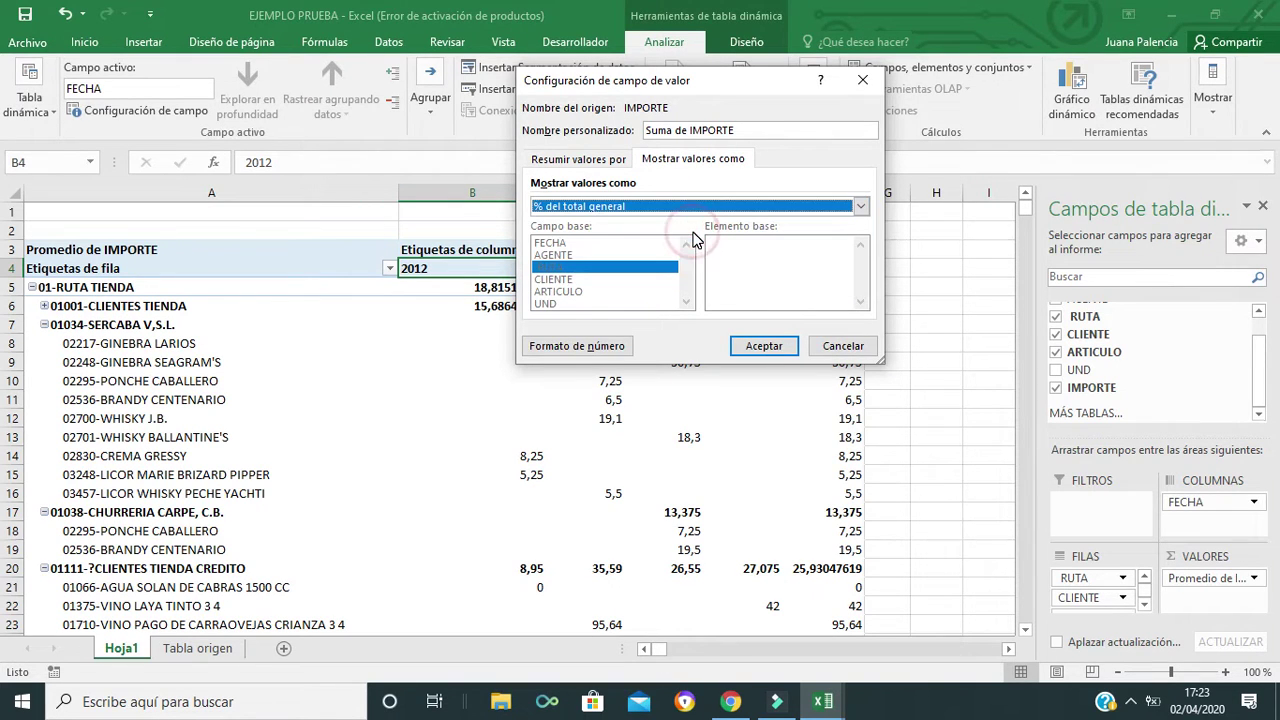
{"action": "left_click", "coordinate": [773, 342]}
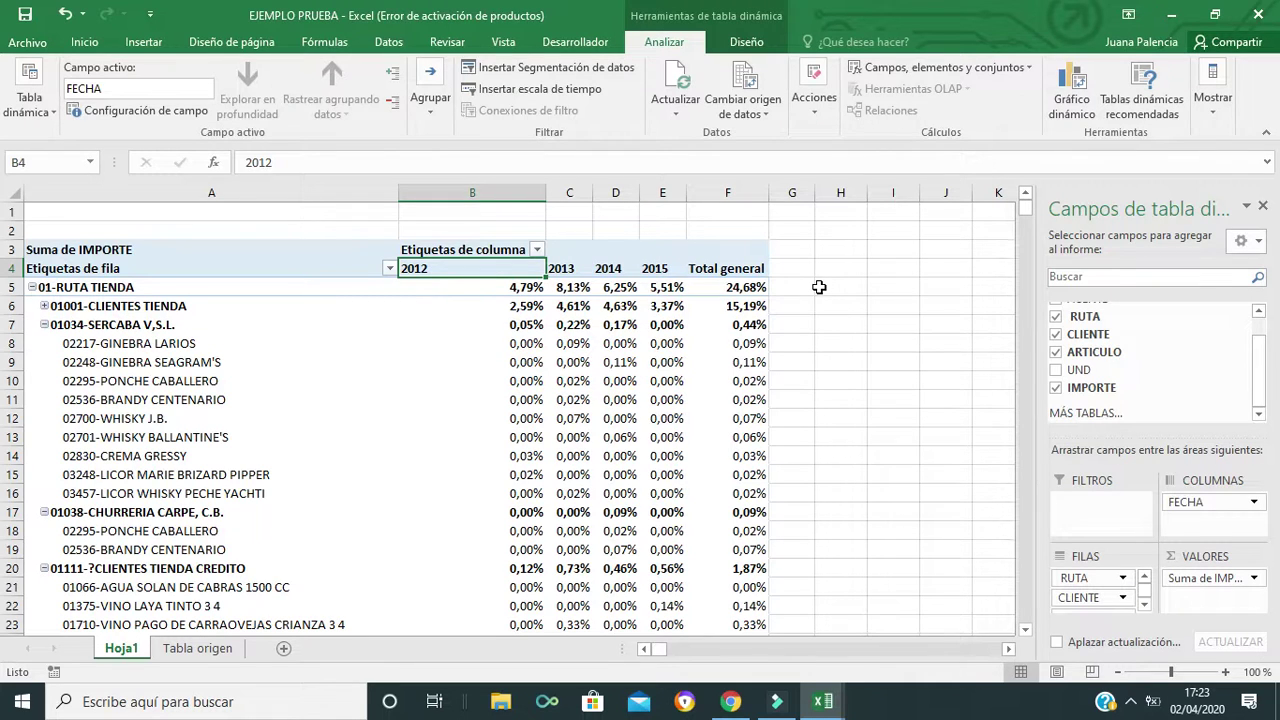
{"action": "mouse_move", "coordinate": [615, 305]}
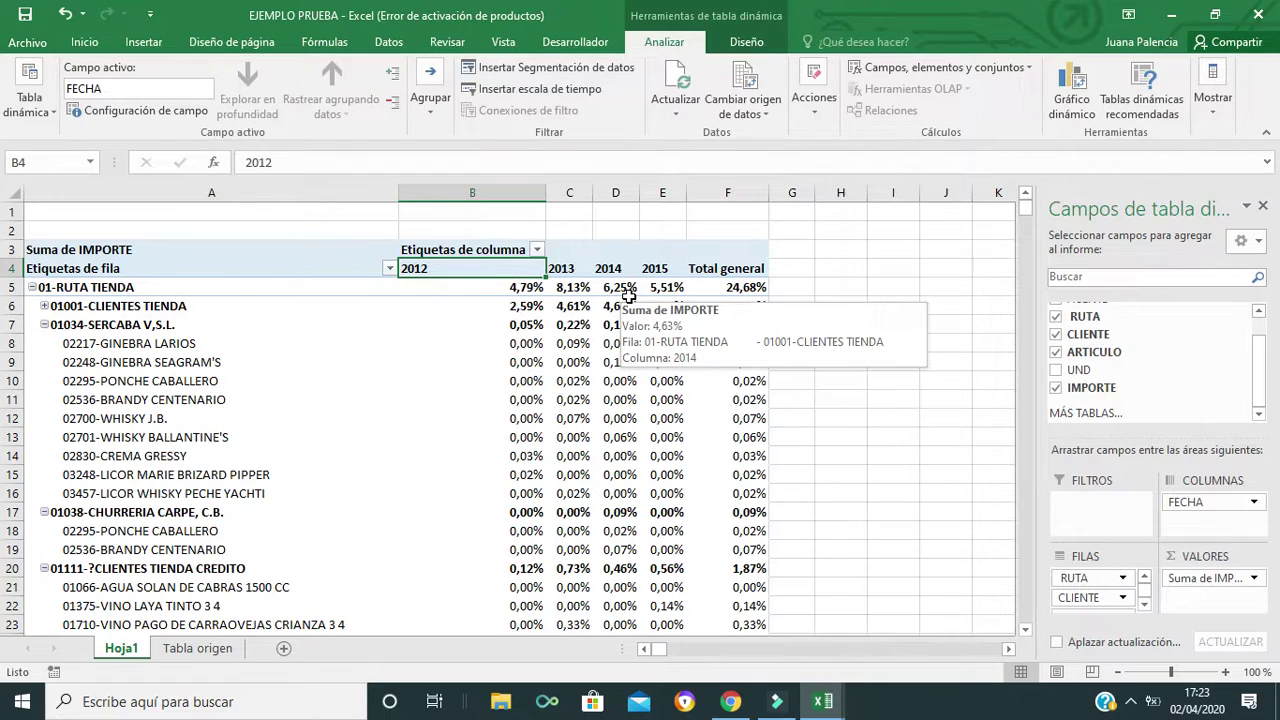
{"action": "left_click", "coordinate": [621, 288]}
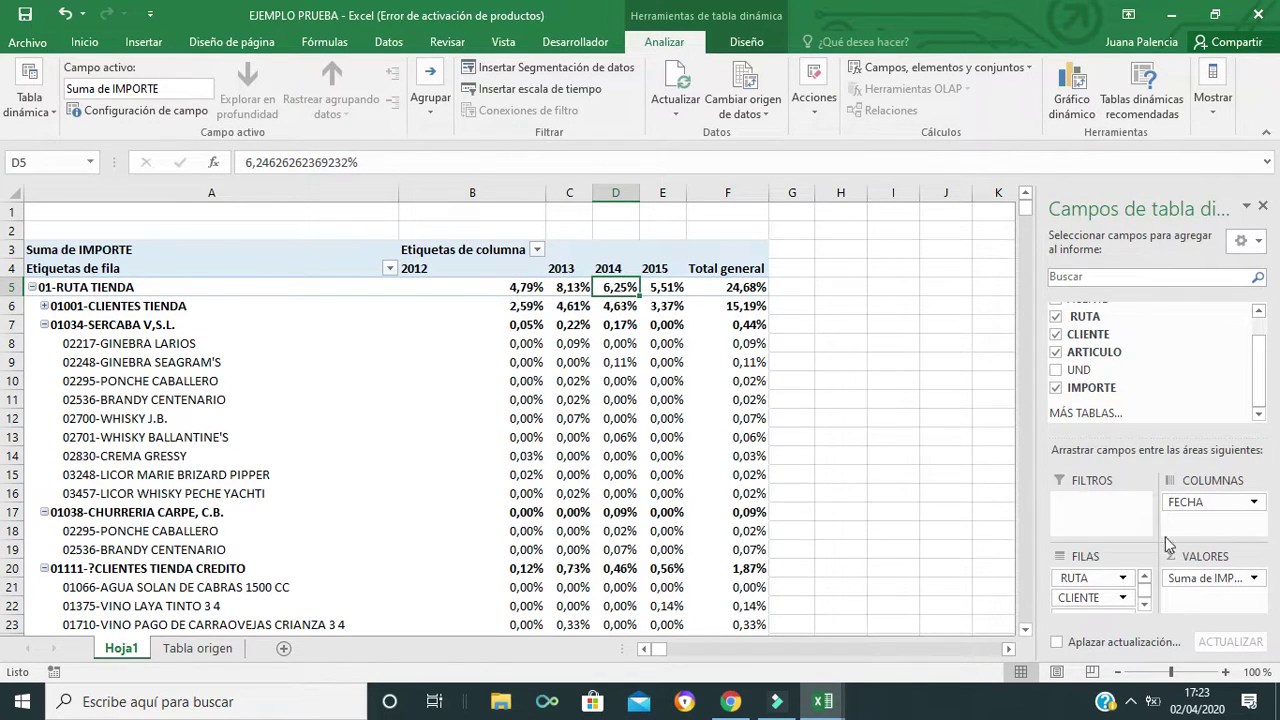
Display the IMPORTE sums as % del total de columnas, giving 31,18% for 01-RUTA TIENDA in 2012.
{"action": "left_click", "coordinate": [1200, 580]}
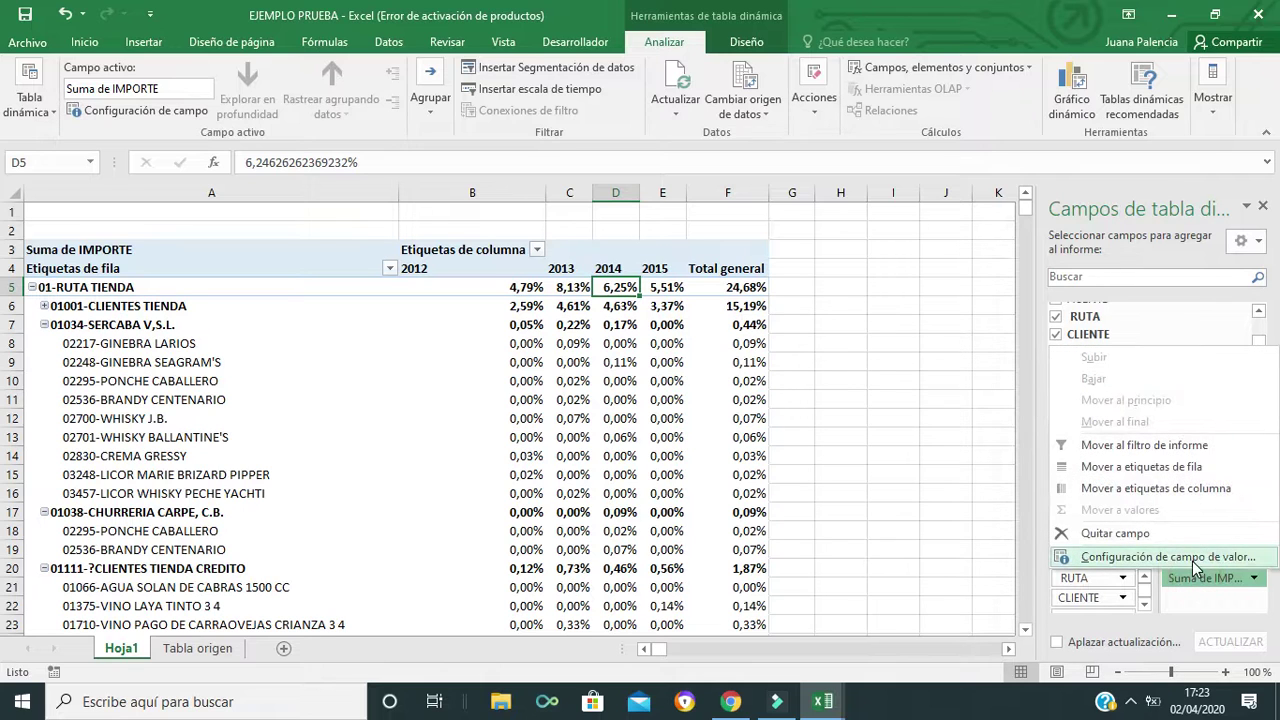
{"action": "left_click", "coordinate": [1160, 557]}
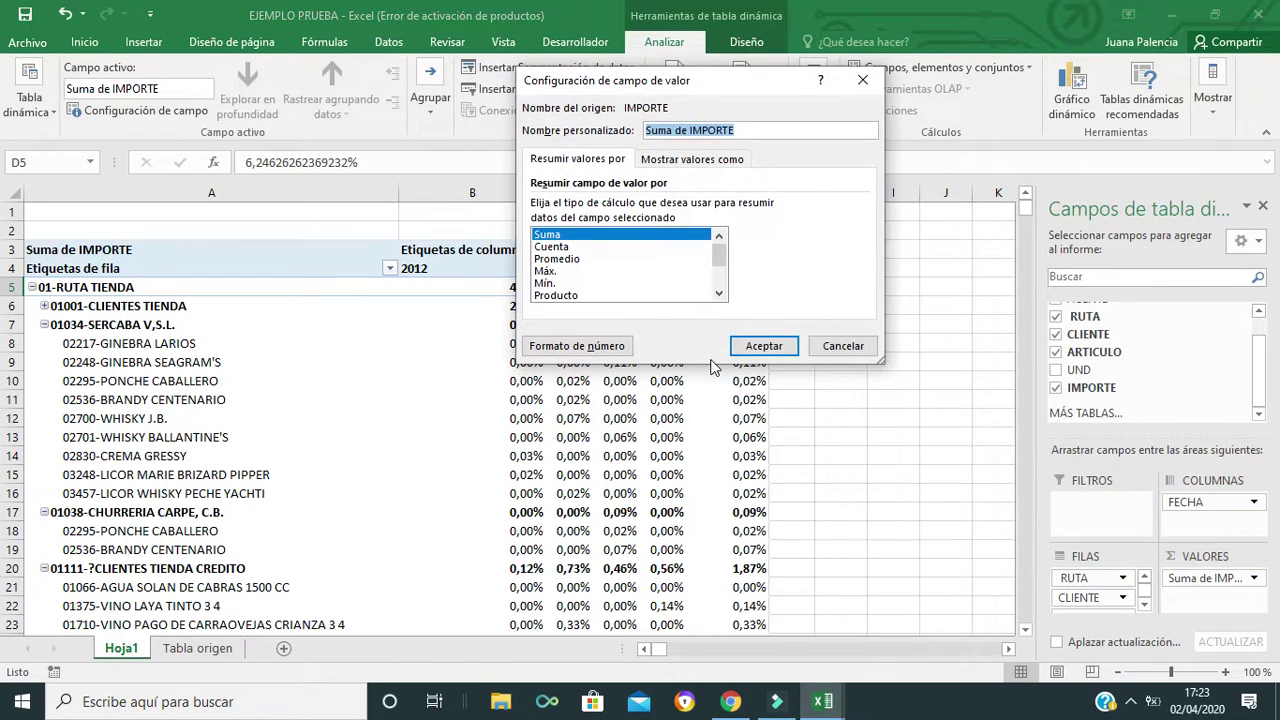
{"action": "left_click", "coordinate": [724, 162]}
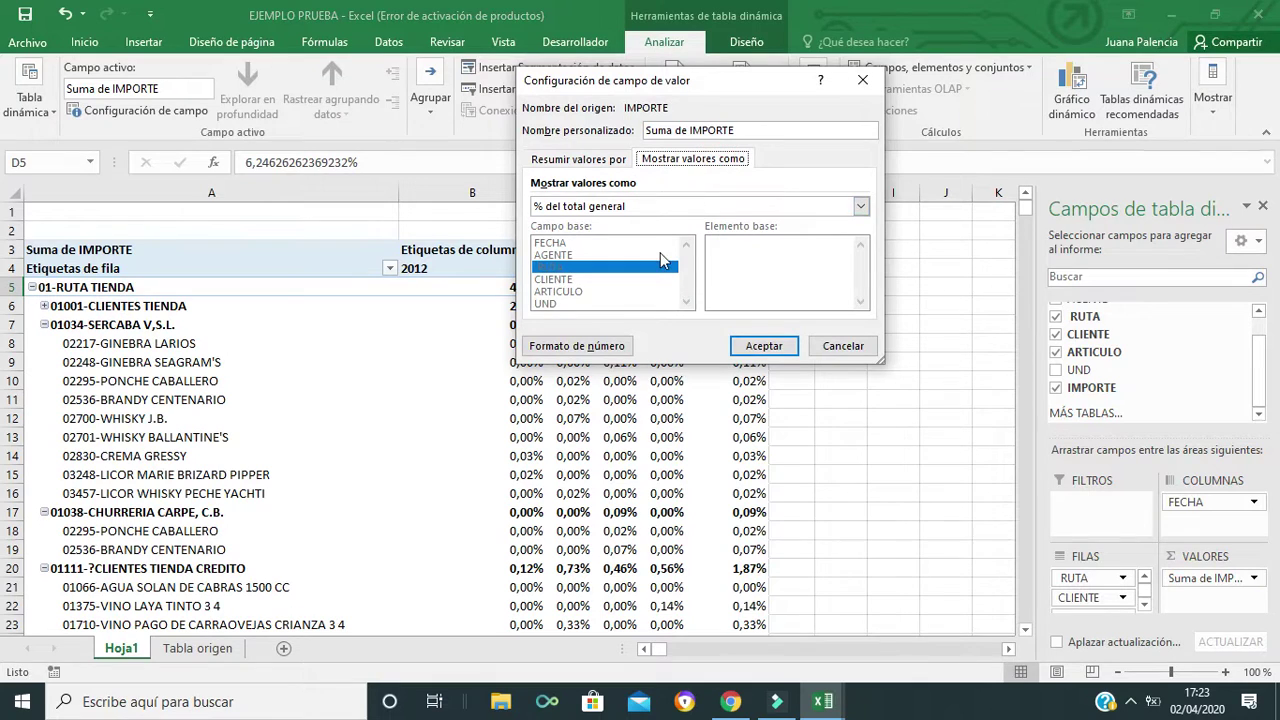
{"action": "left_click", "coordinate": [857, 207]}
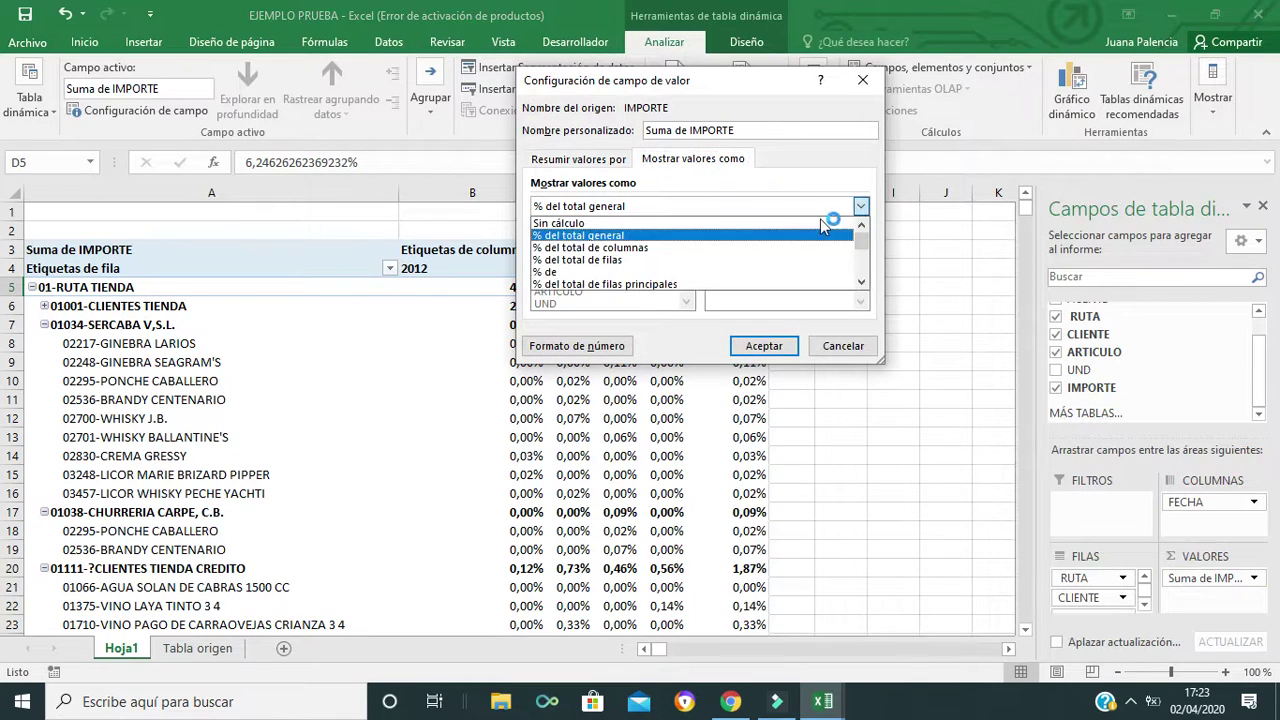
{"action": "left_click", "coordinate": [729, 256]}
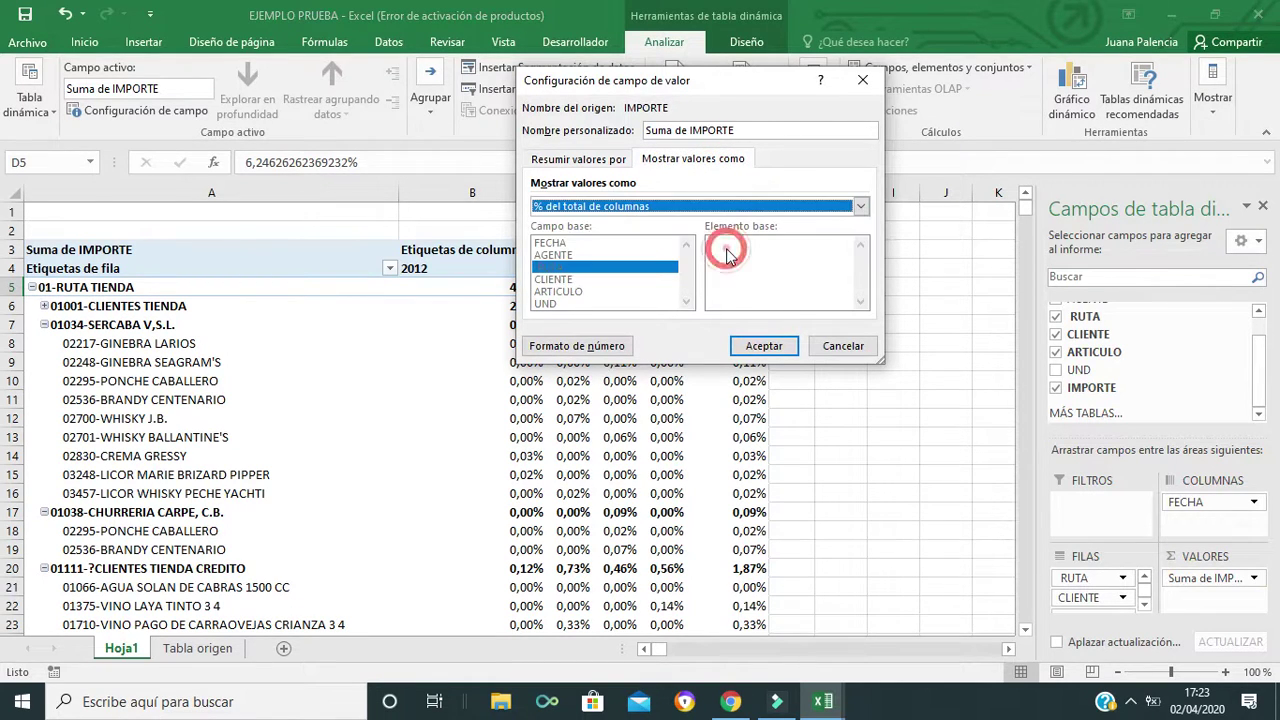
{"action": "left_click", "coordinate": [756, 343]}
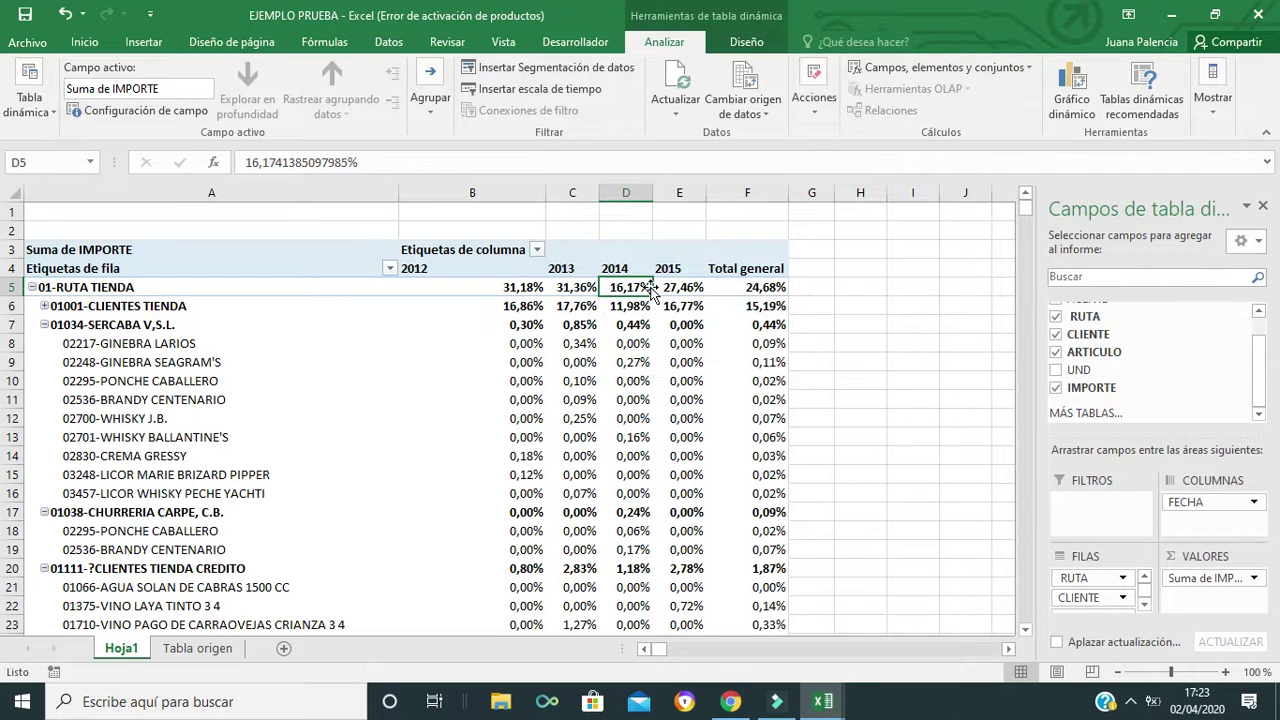
{"action": "left_click", "coordinate": [1192, 584]}
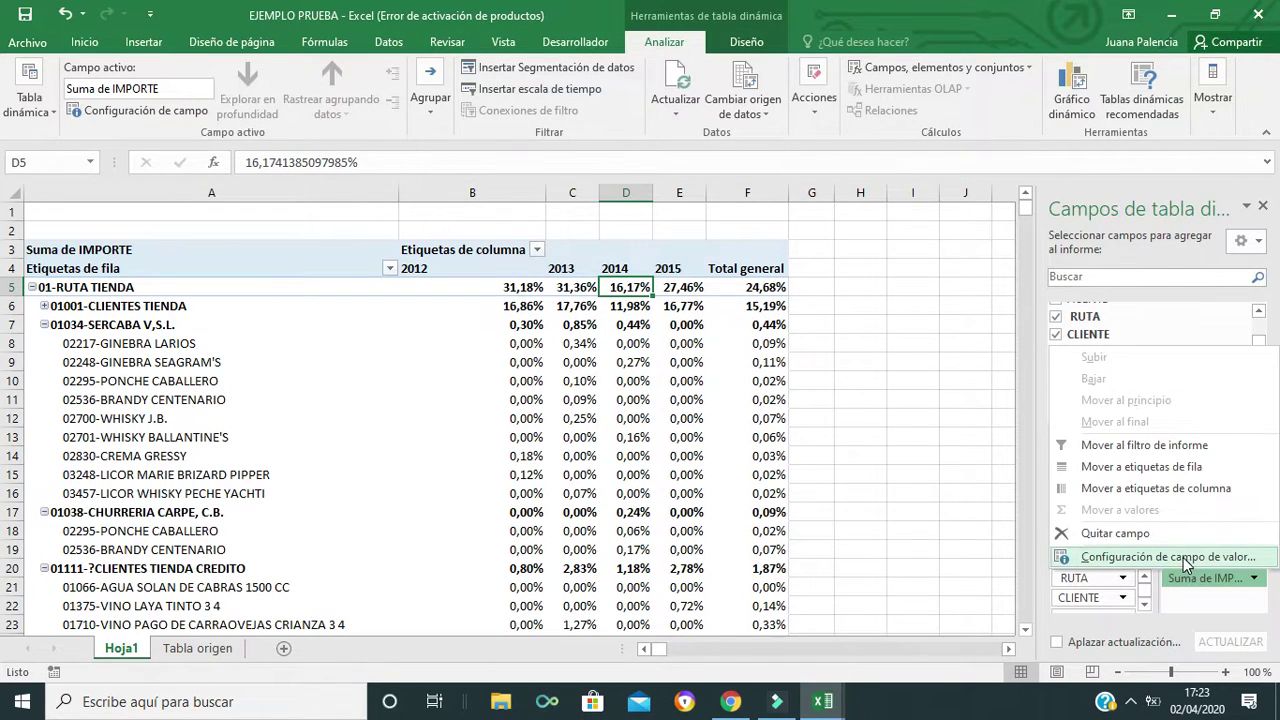
{"action": "left_click", "coordinate": [1180, 557]}
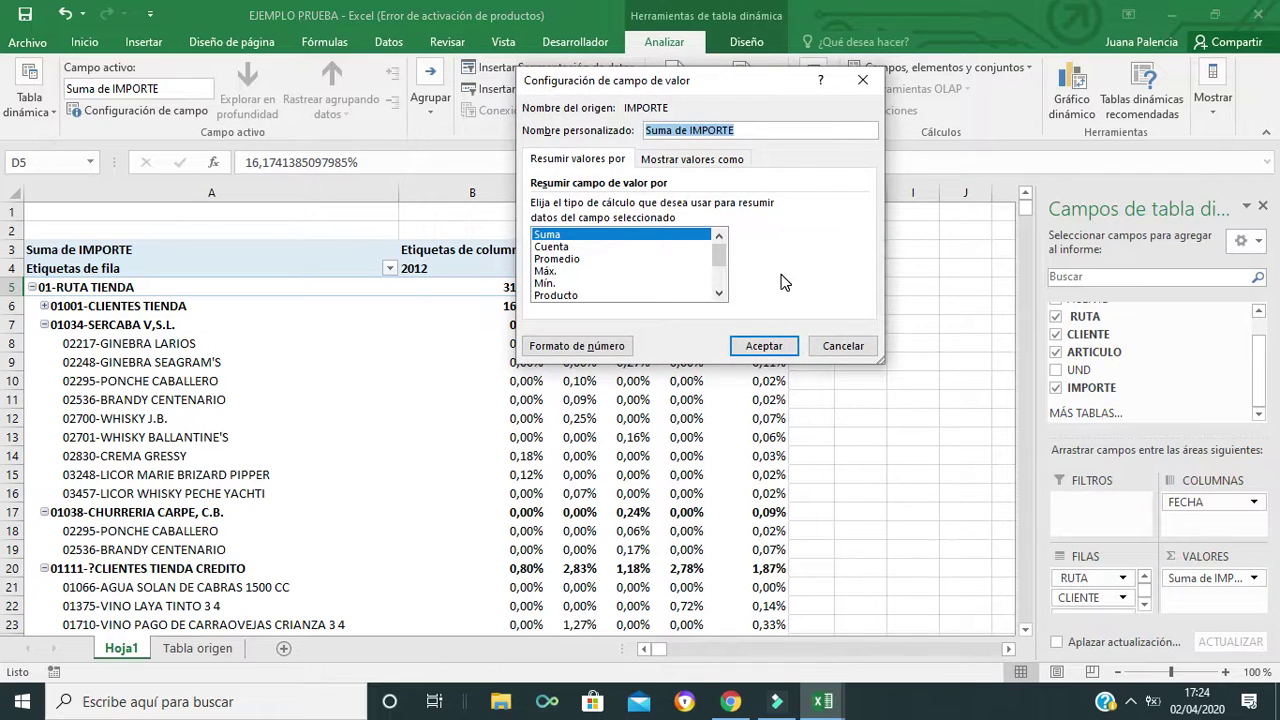
Set Mostrar valores como to Sin cálculo so IMPORTE shows plain amounts, e.g. 1392,32 for 2012.
{"action": "left_click", "coordinate": [716, 168]}
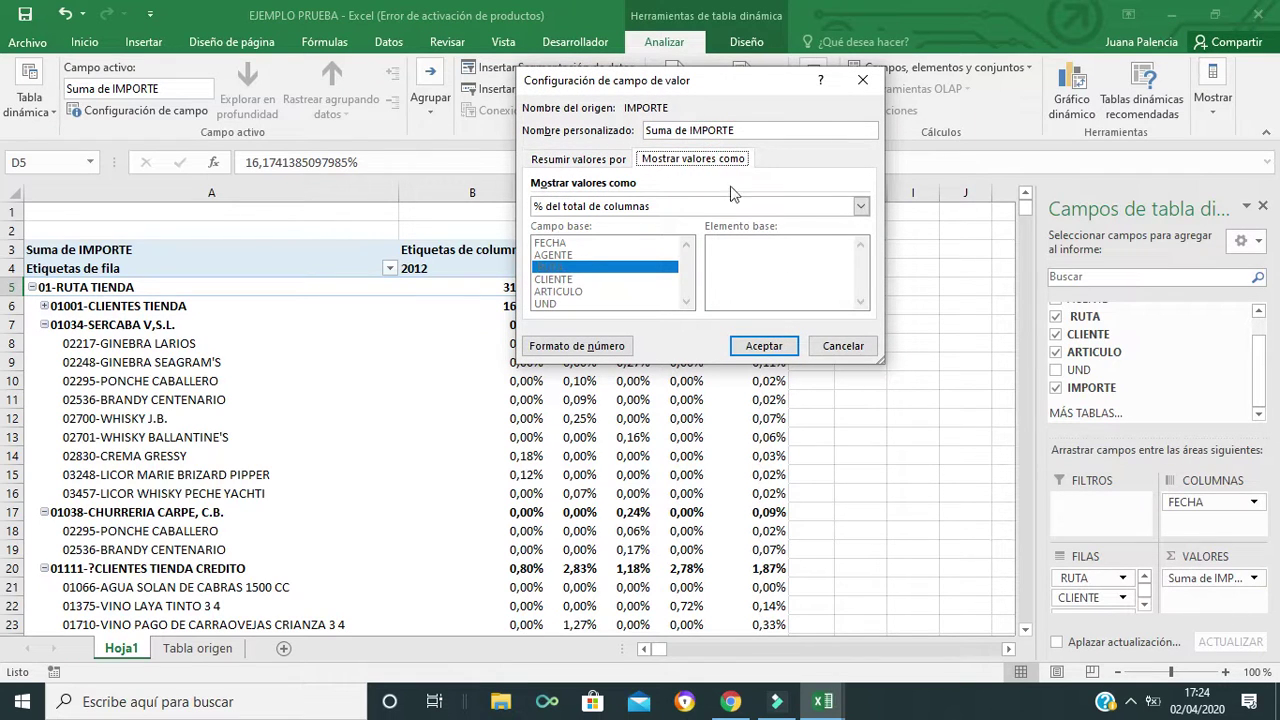
{"action": "left_click", "coordinate": [860, 210]}
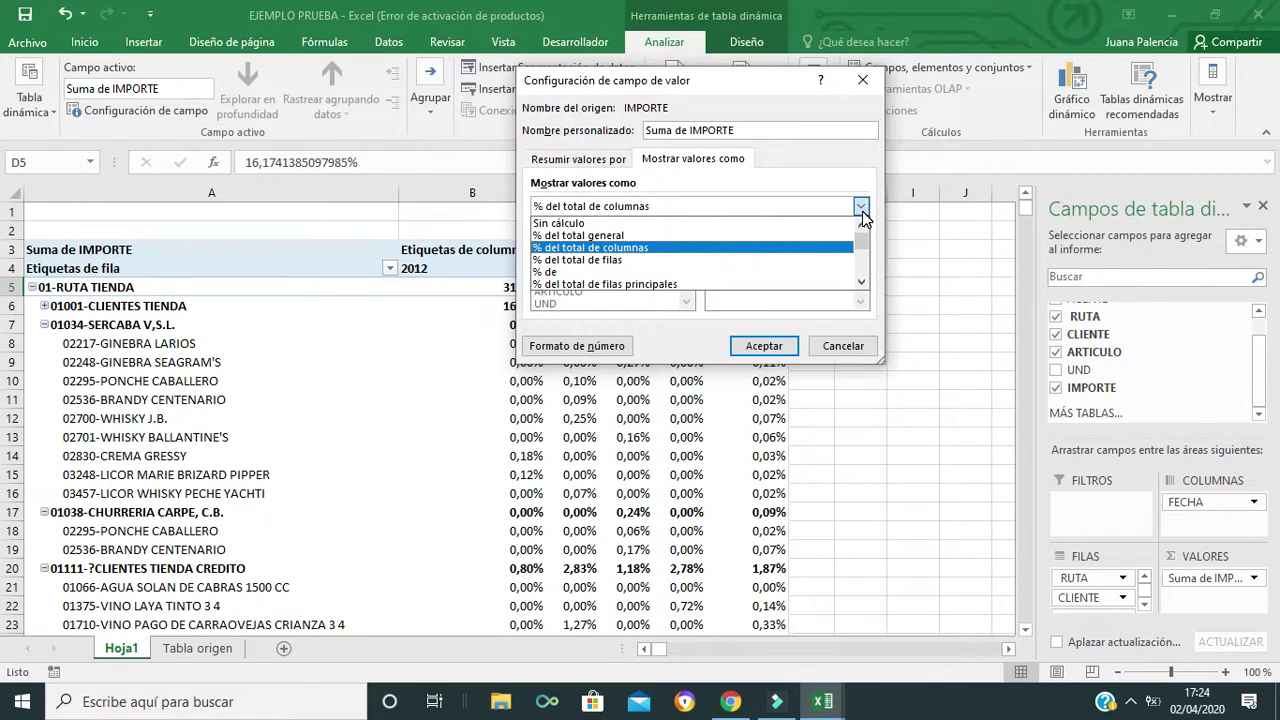
{"action": "left_click", "coordinate": [770, 223]}
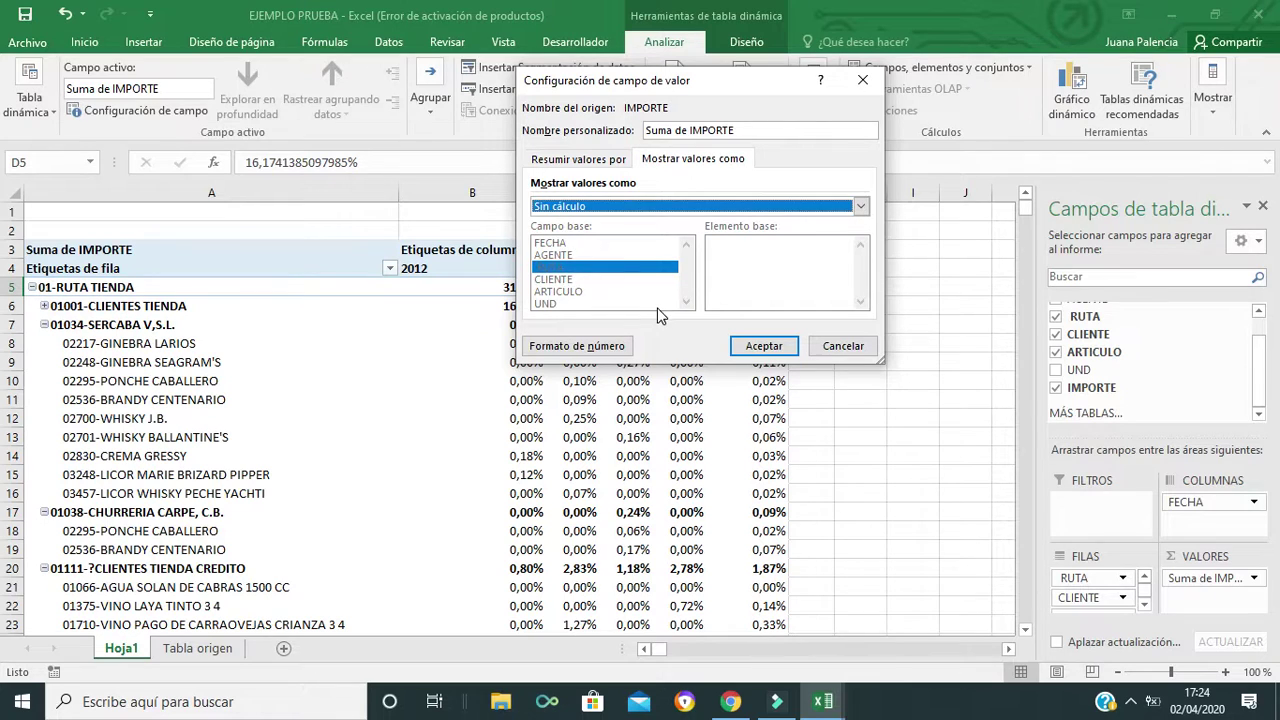
{"action": "left_click", "coordinate": [757, 349]}
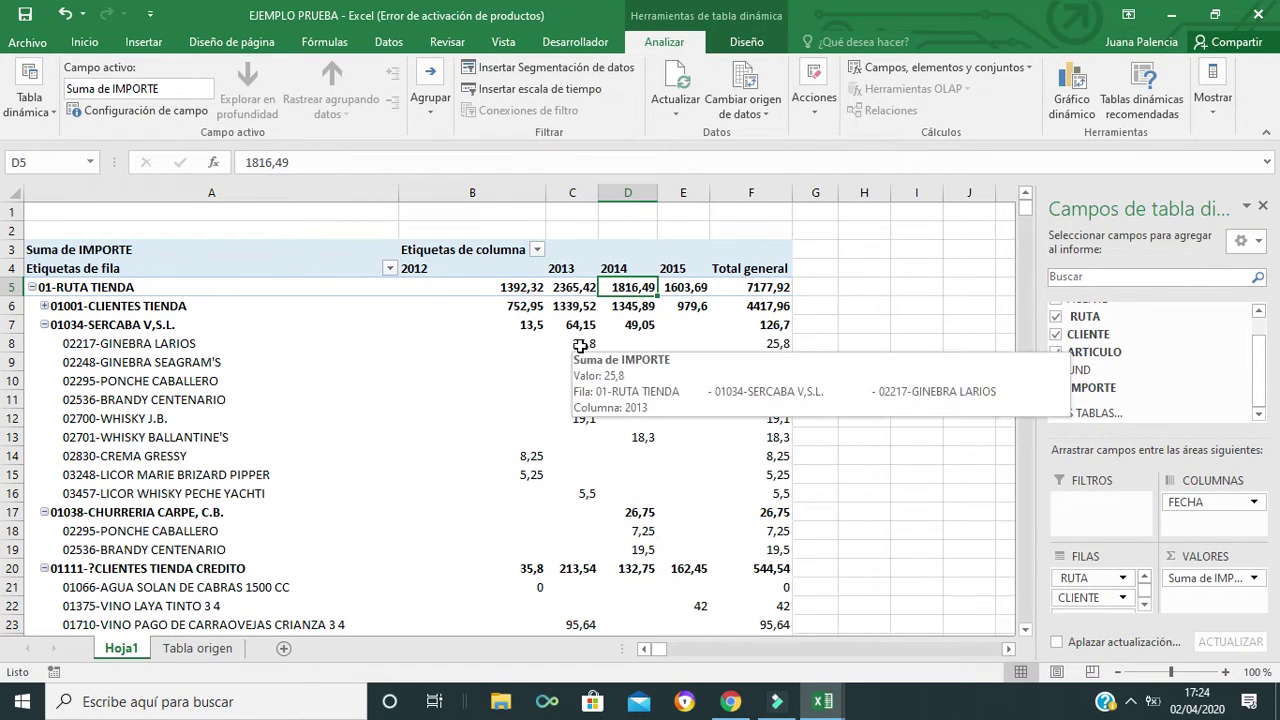
{"action": "mouse_move", "coordinate": [628, 306]}
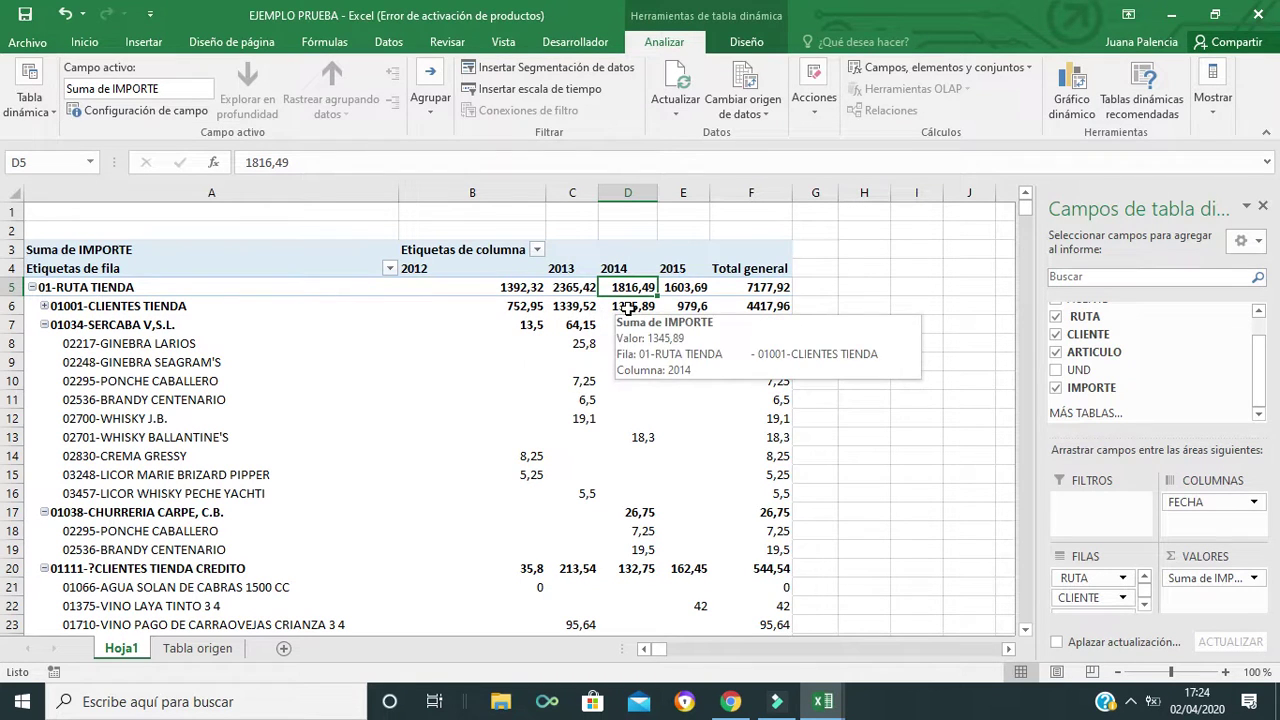
{"action": "left_click", "coordinate": [1207, 580]}
{"action": "left_click", "coordinate": [1192, 557]}
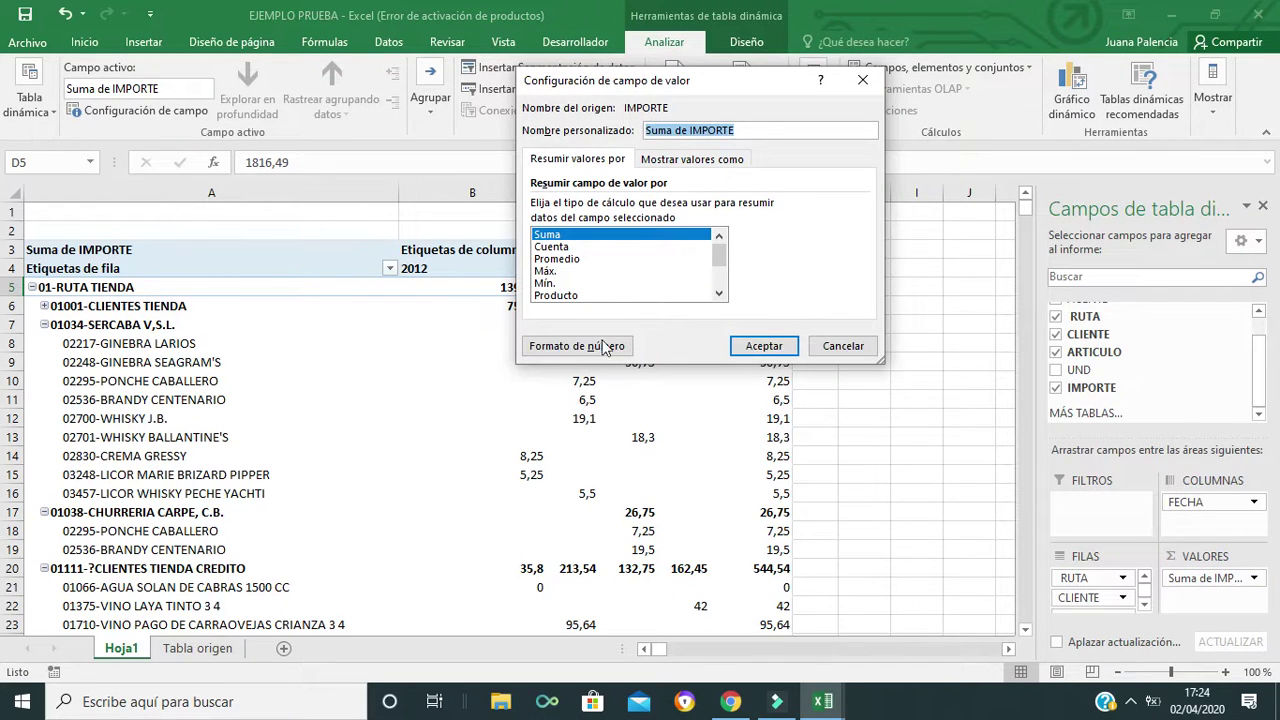
{"action": "left_click", "coordinate": [590, 350]}
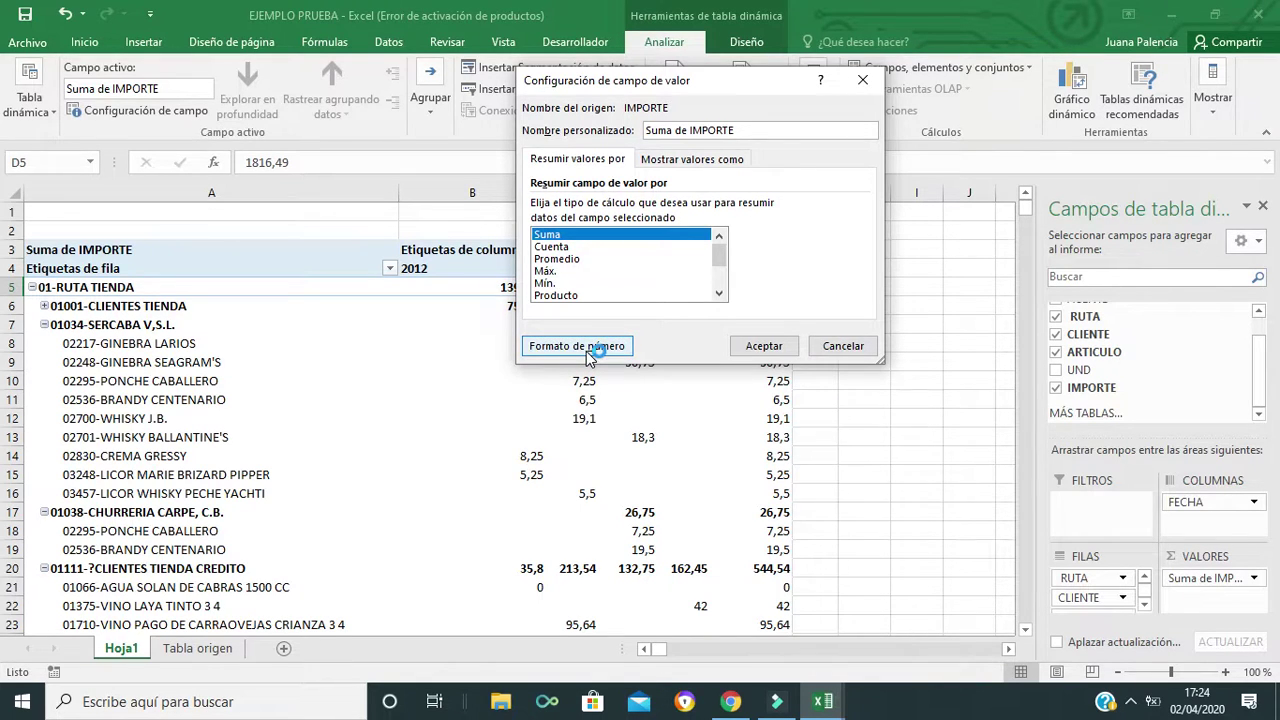
{"action": "left_click", "coordinate": [588, 350]}
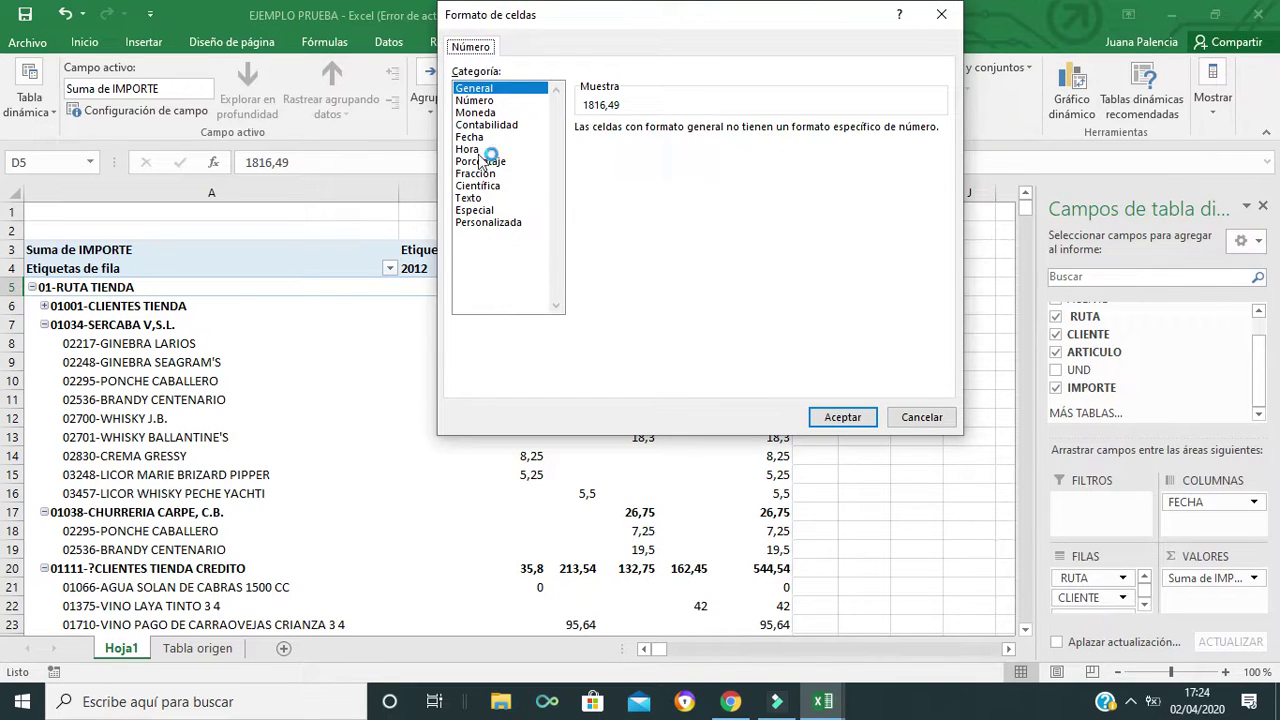
{"action": "left_click", "coordinate": [475, 112]}
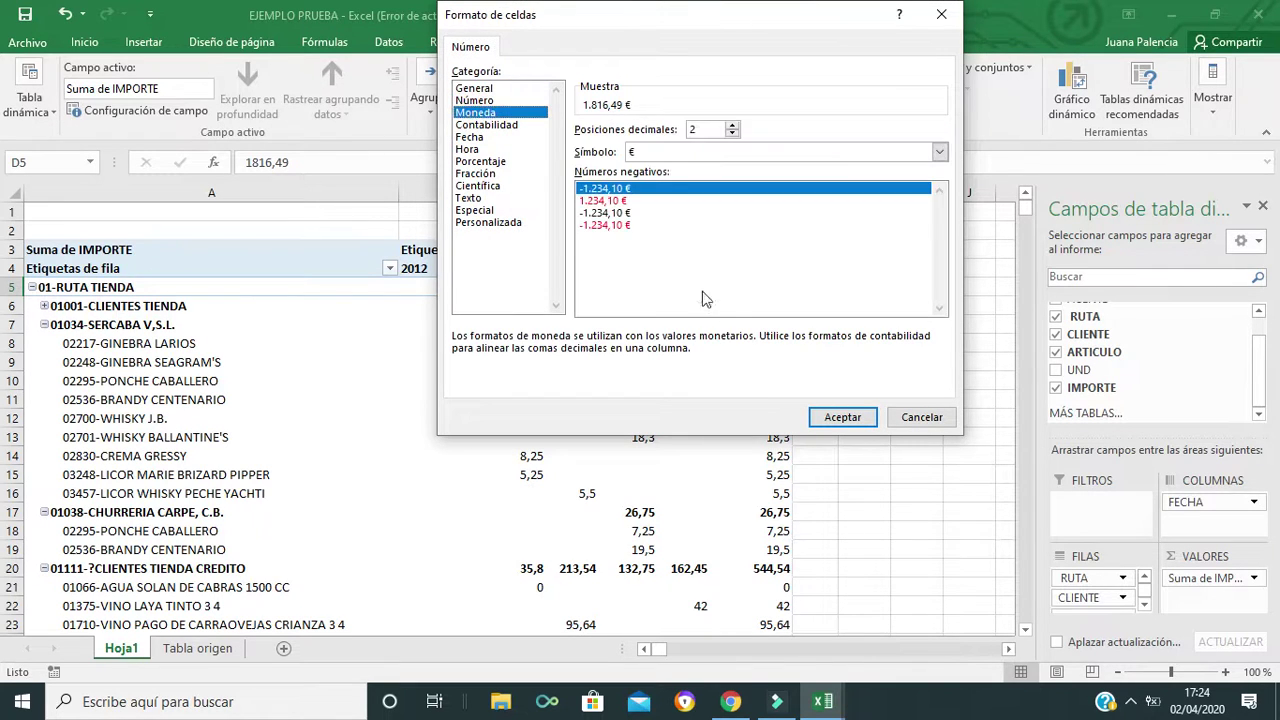
{"action": "left_click", "coordinate": [843, 417]}
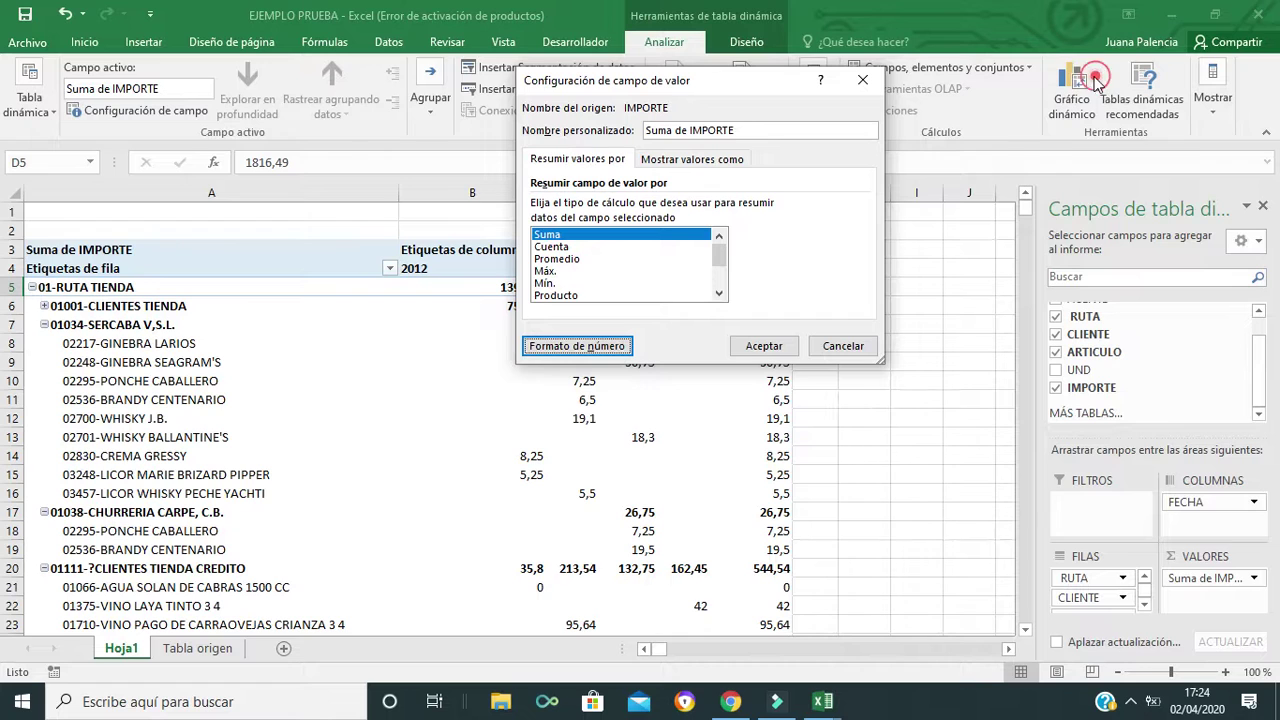
{"action": "left_click", "coordinate": [778, 352]}
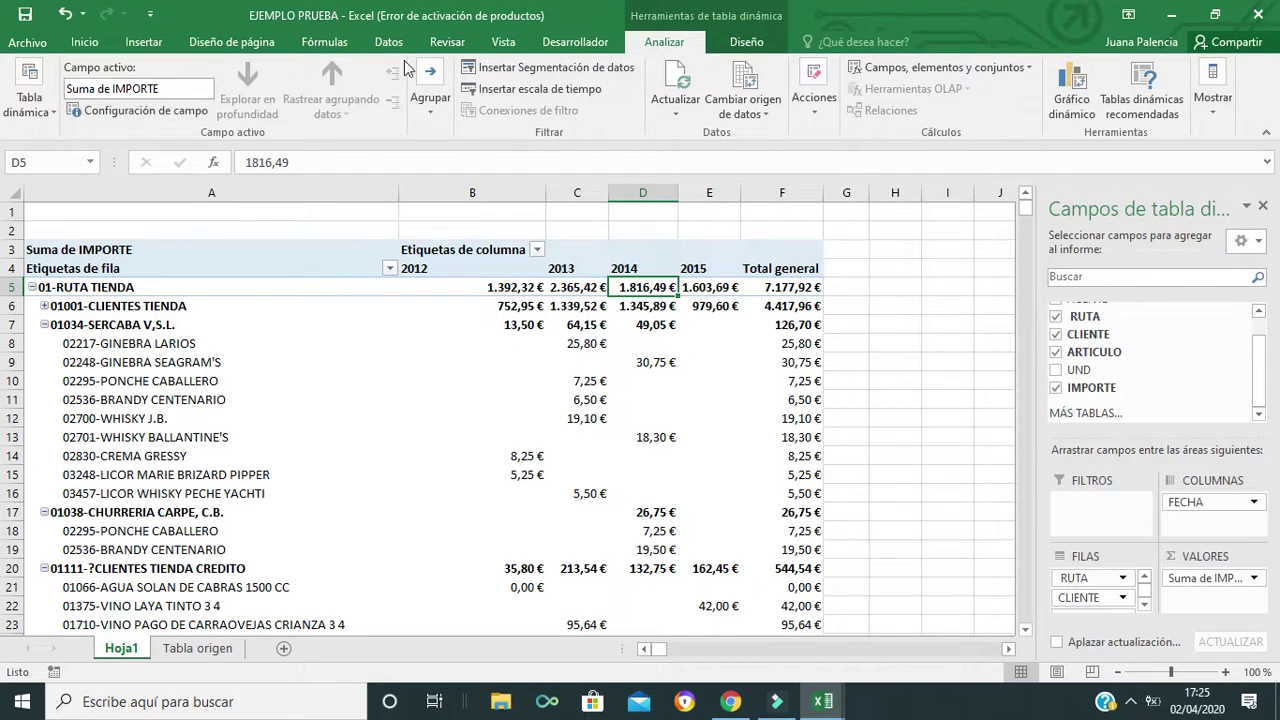
{"action": "left_click", "coordinate": [55, 118]}
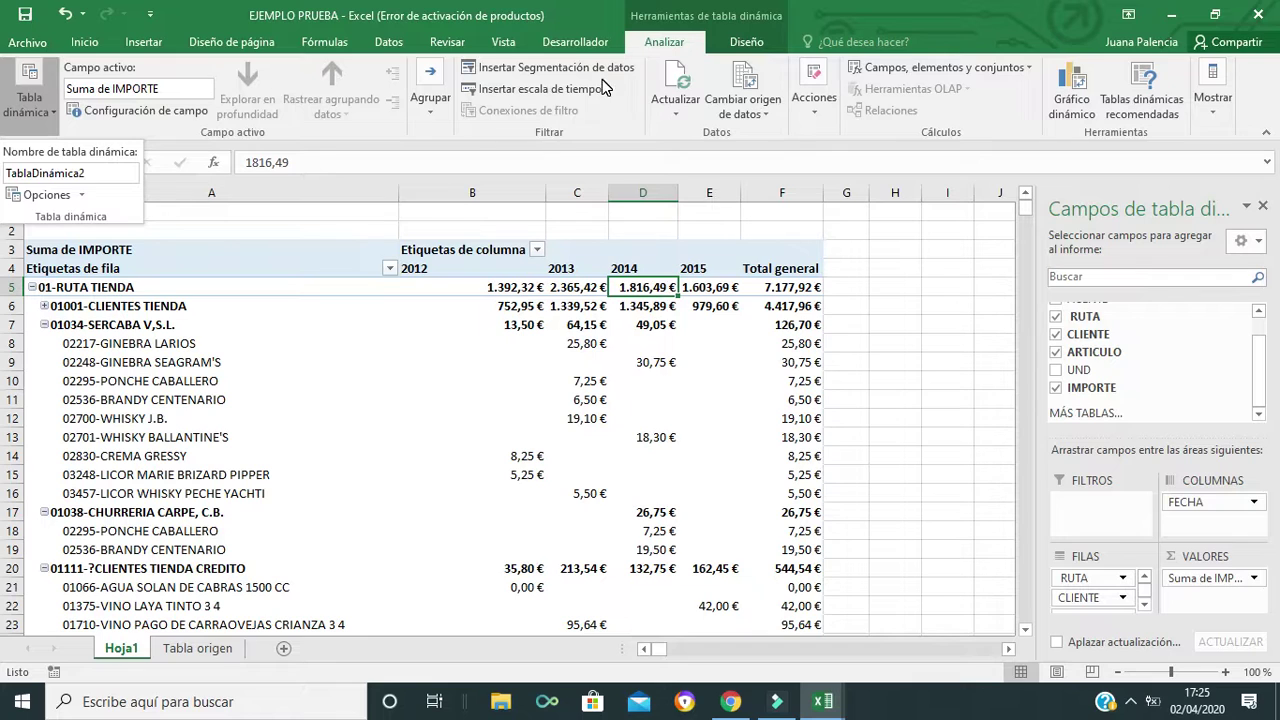
{"action": "left_click", "coordinate": [675, 115]}
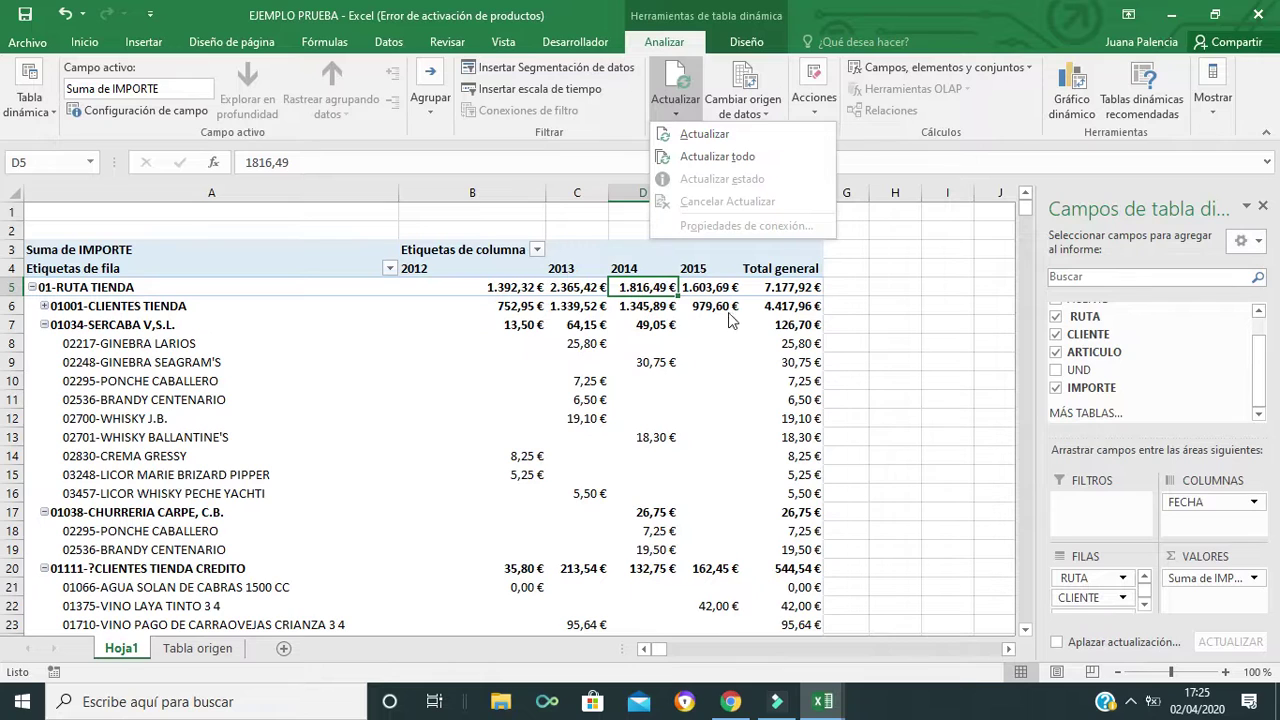
{"action": "left_click", "coordinate": [892, 314]}
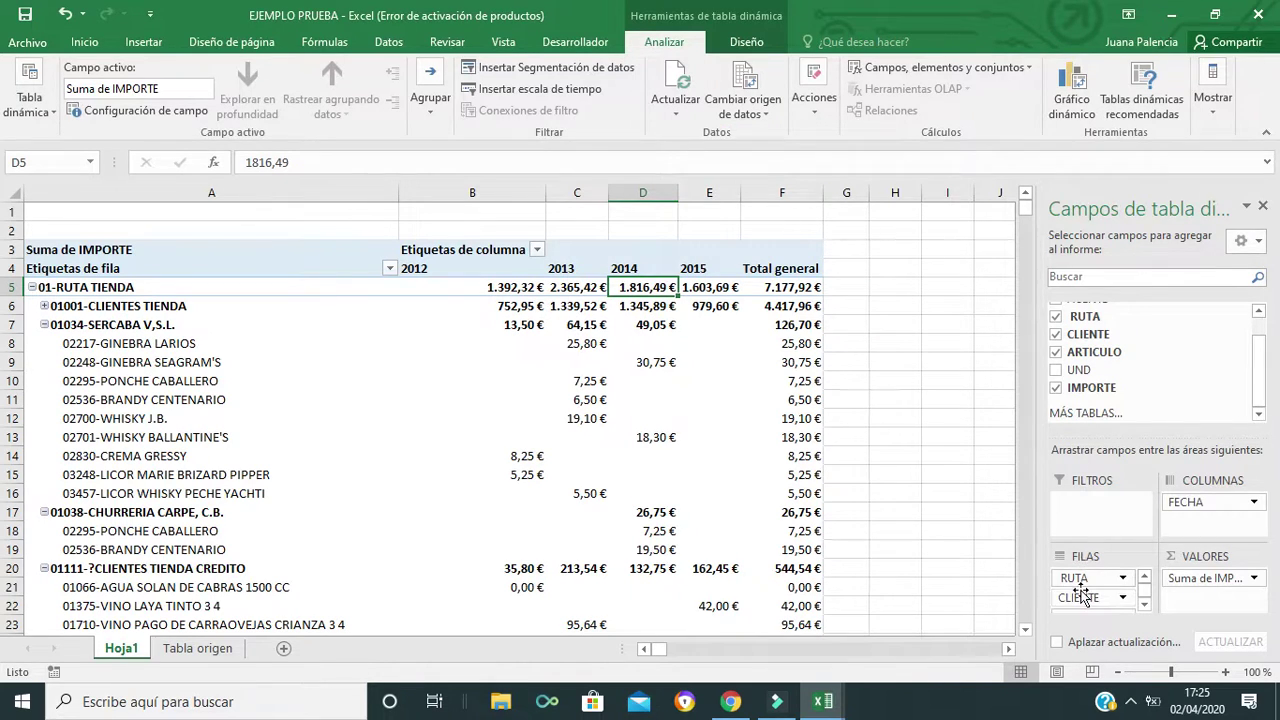
Remove CLIENTE and ARTICULO from the pivot rows and put AGENTE in the columns.
{"action": "left_click_drag", "start_coordinate": [1082, 600], "coordinate": [1115, 395]}
{"action": "left_click_drag", "start_coordinate": [1083, 598], "coordinate": [1165, 360]}
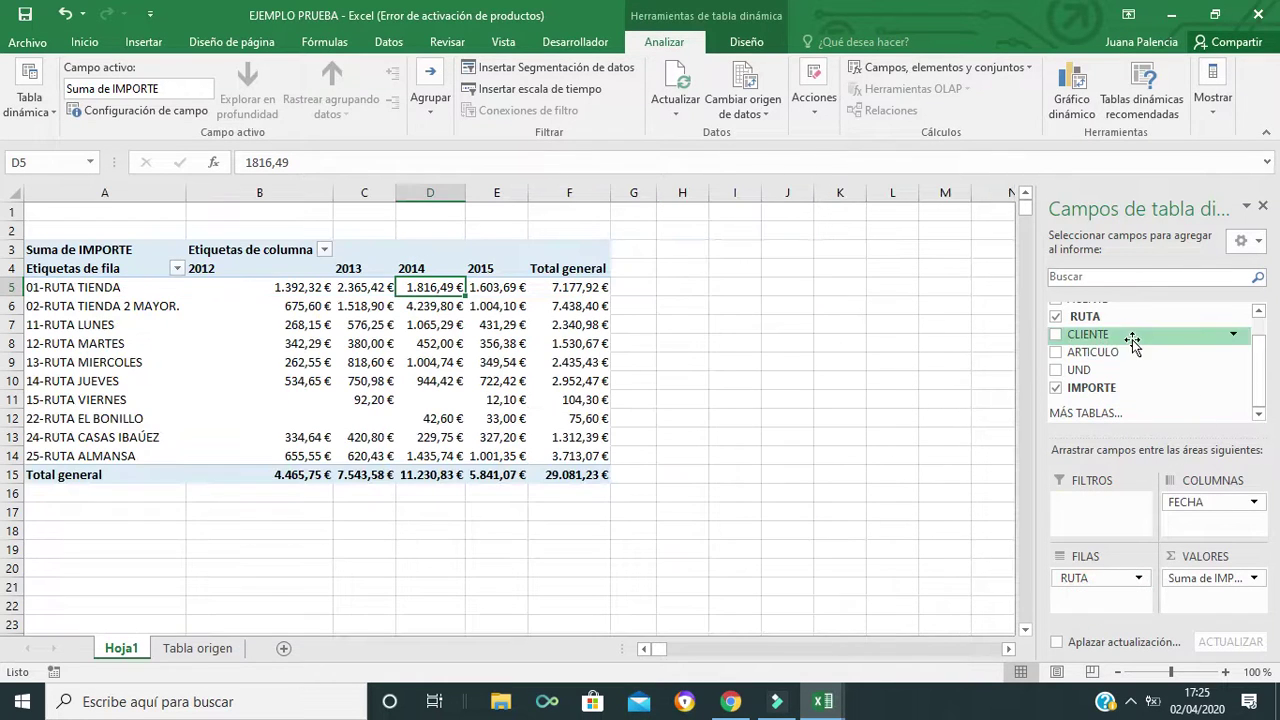
{"action": "left_click_drag", "start_coordinate": [1265, 368], "coordinate": [1265, 350]}
{"action": "mouse_move", "coordinate": [1120, 330]}
{"action": "left_mouse_down"}
{"action": "mouse_move", "coordinate": [1235, 500]}
{"action": "mouse_move", "coordinate": [1220, 510]}
{"action": "mouse_move", "coordinate": [1152, 407]}
{"action": "left_mouse_up"}
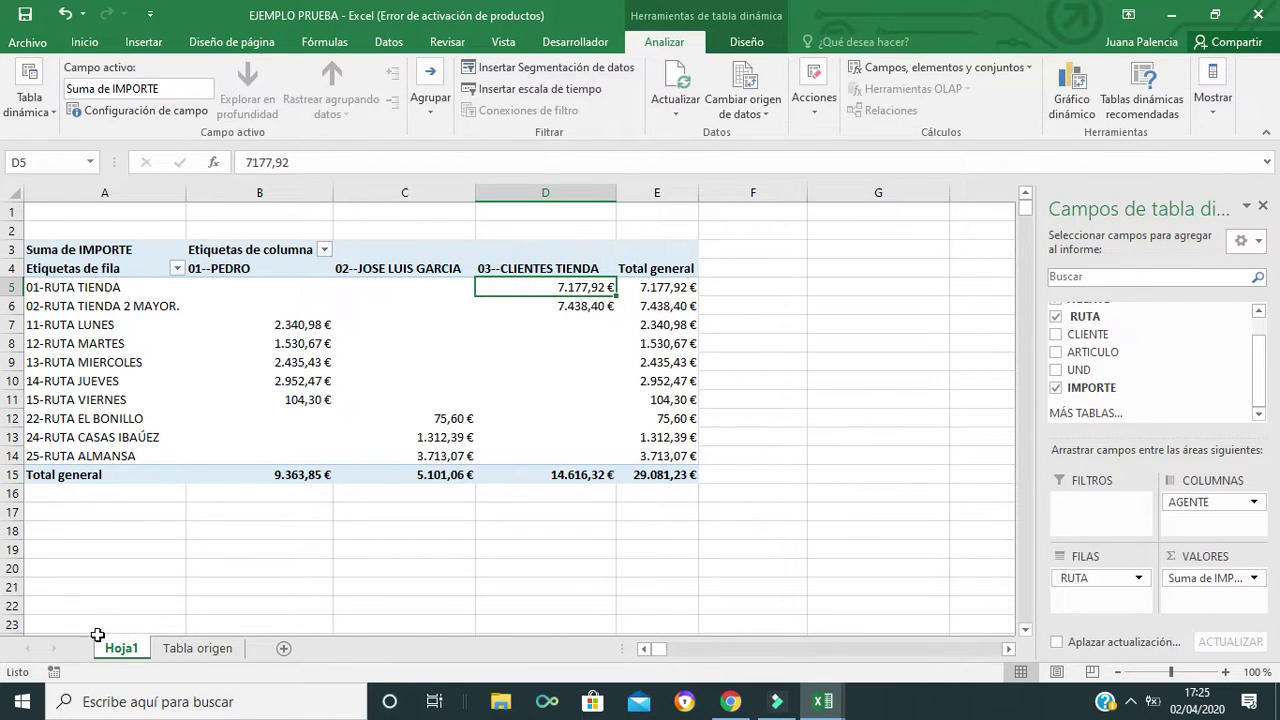
{"action": "left_click", "coordinate": [194, 650]}
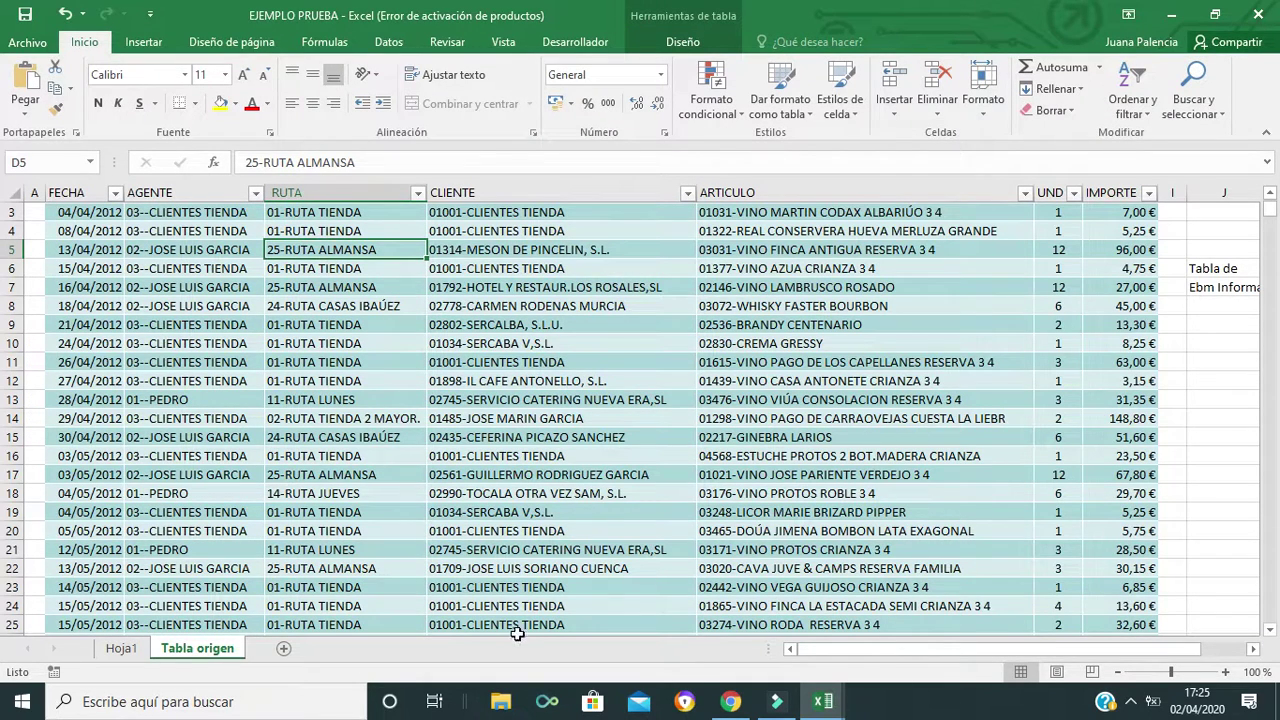
{"action": "left_click", "coordinate": [137, 650]}
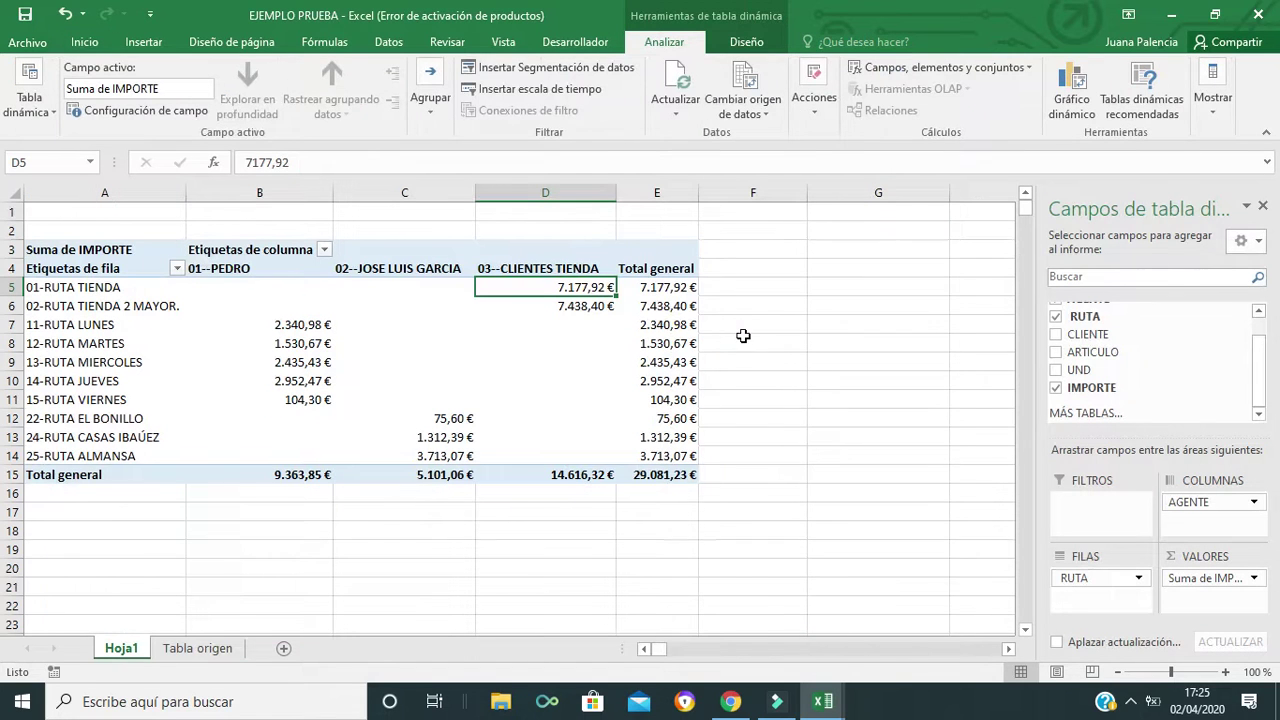
{"action": "left_click", "coordinate": [662, 288]}
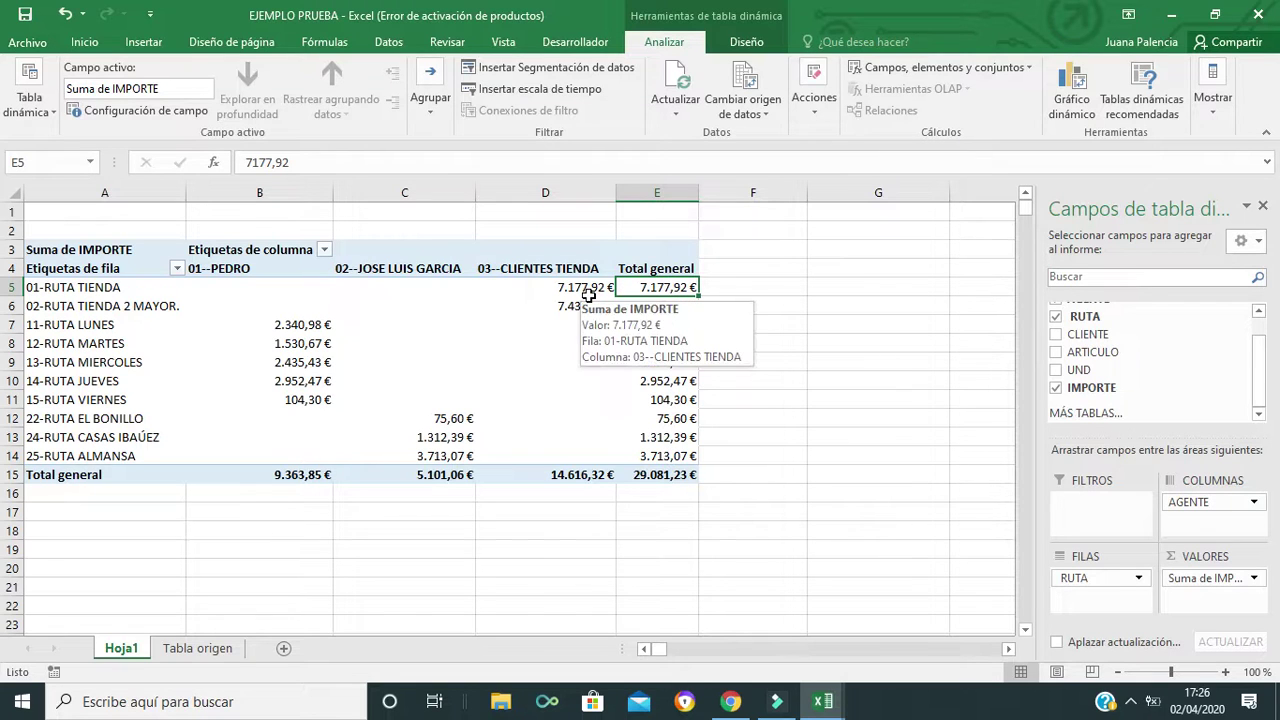
{"action": "left_click", "coordinate": [588, 290]}
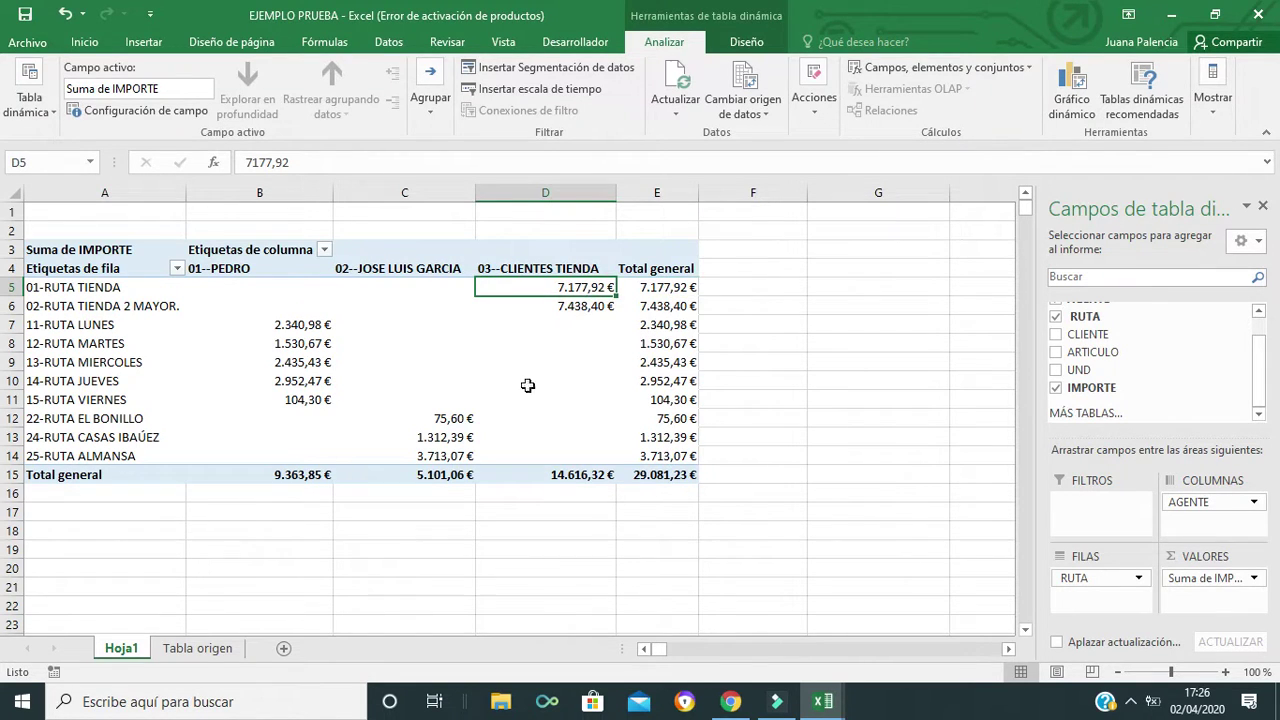
{"action": "left_click", "coordinate": [200, 650]}
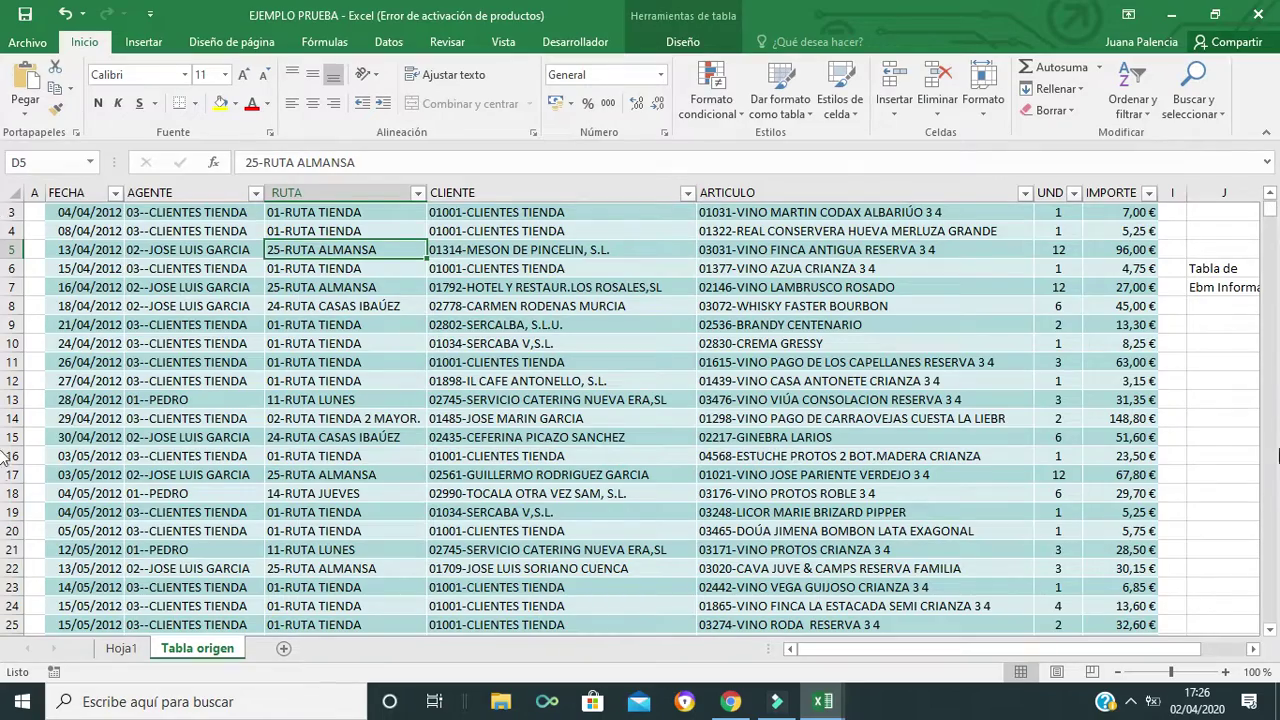
Scroll to the end of Tabla origen and select cell B706, just below the last record in row 705.
{"action": "left_click", "coordinate": [1272, 484]}
{"action": "left_click_drag", "start_coordinate": [1272, 484], "coordinate": [1257, 345]}
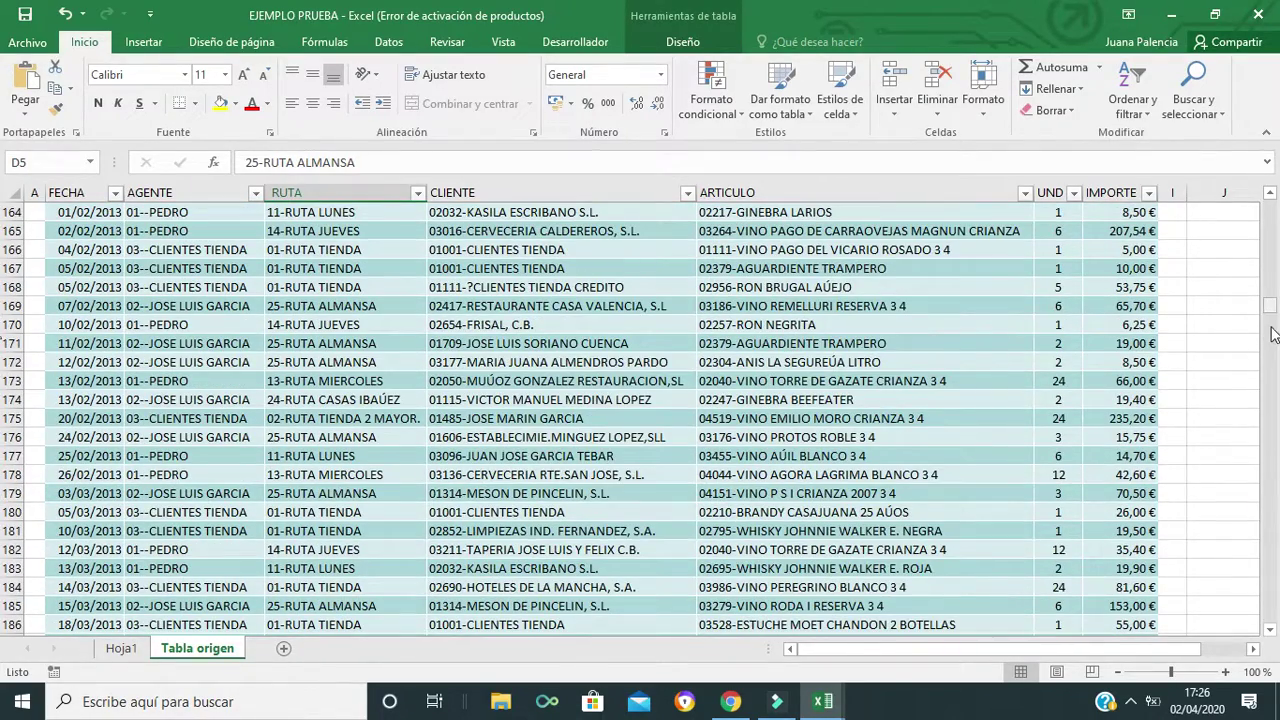
{"action": "left_click_drag", "start_coordinate": [1272, 330], "coordinate": [1275, 636]}
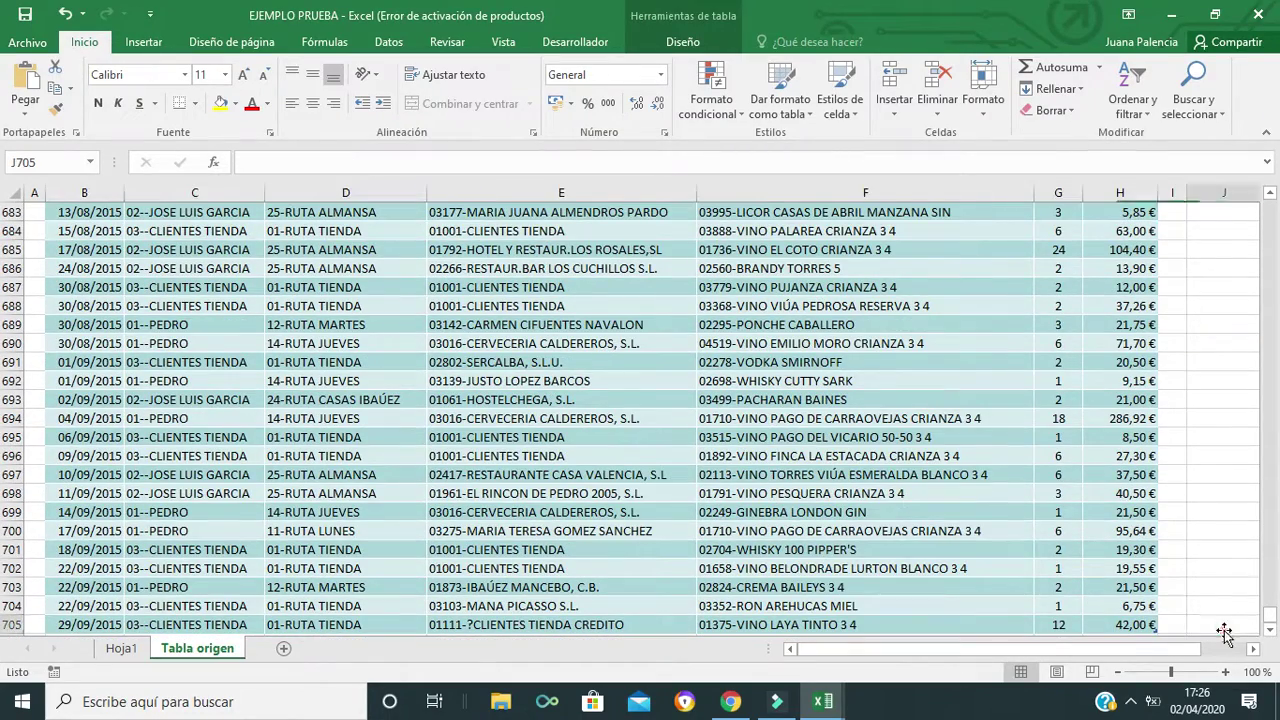
{"action": "left_click", "coordinate": [1178, 628]}
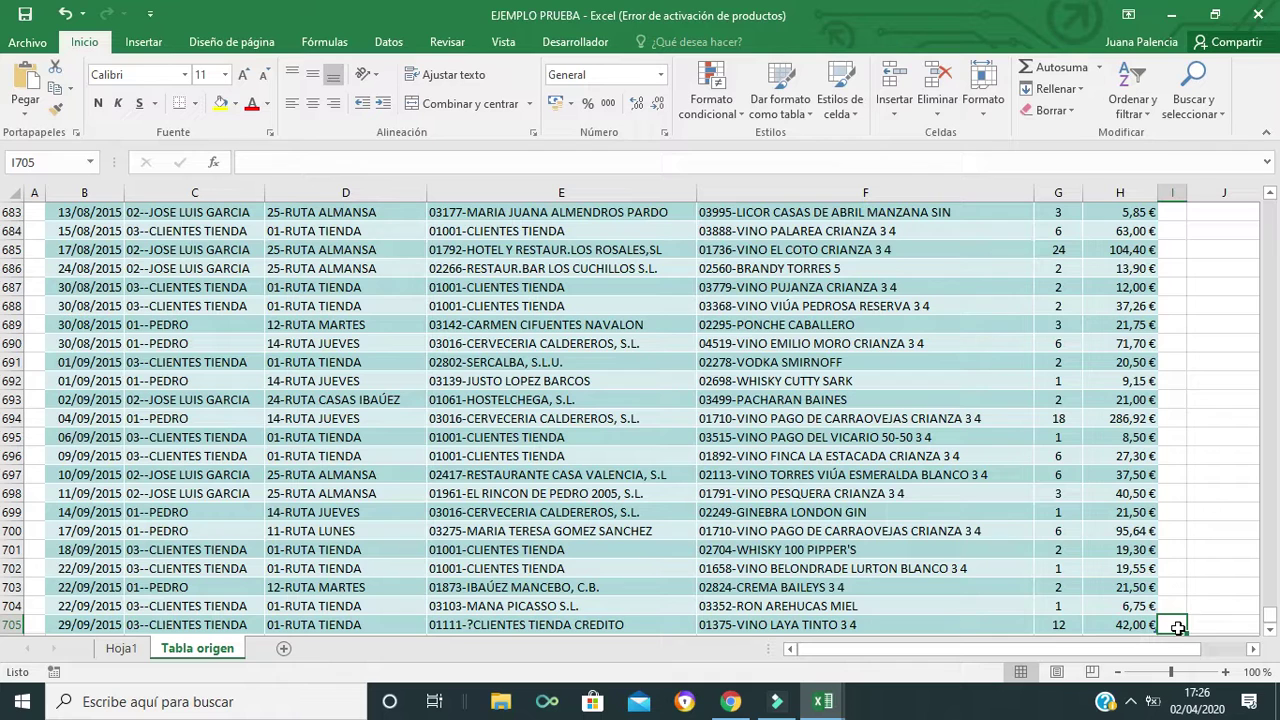
{"action": "left_click", "coordinate": [1178, 628]}
{"action": "key", "text": "Down"}
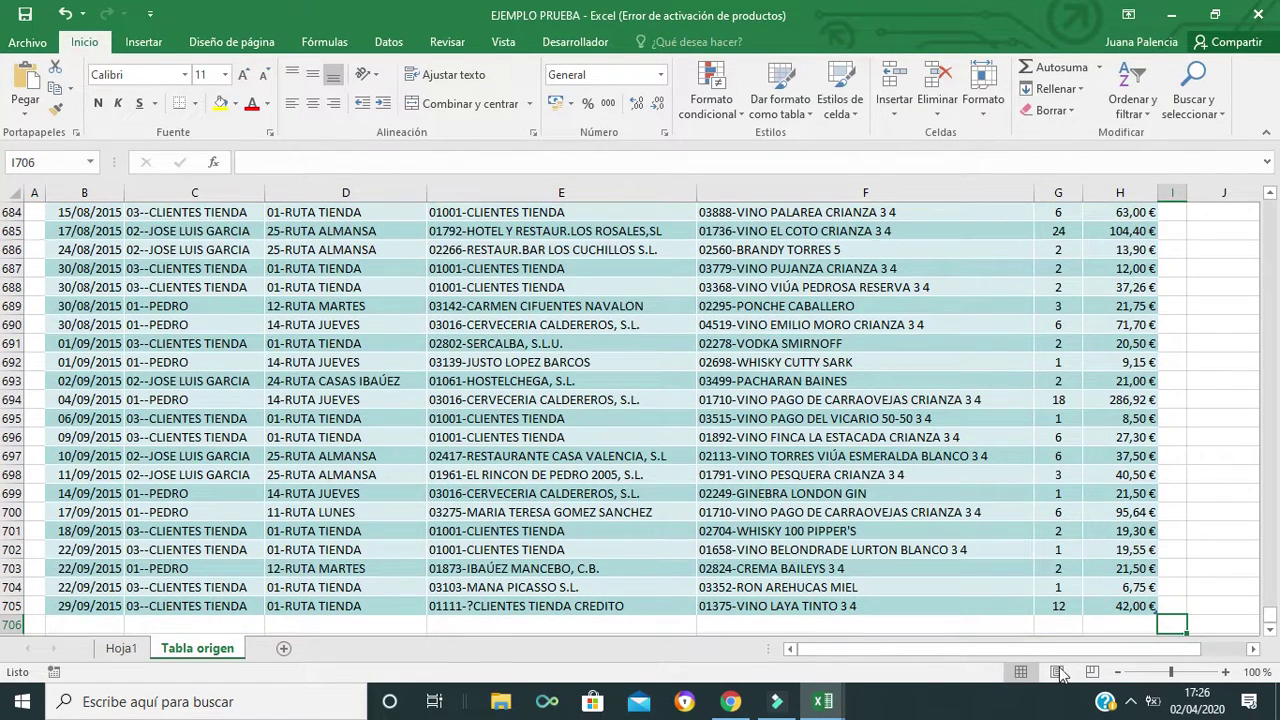
{"action": "left_click", "coordinate": [83, 624]}
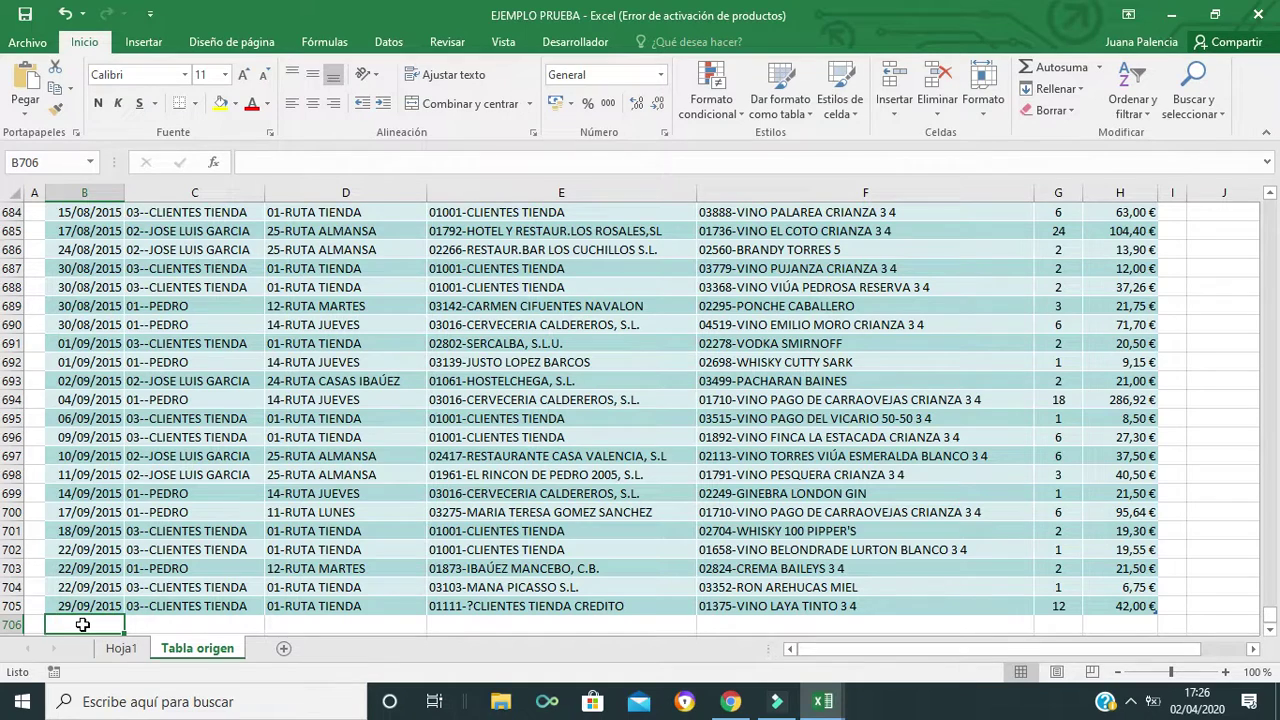
Add a test record in row 706 with date 02/04/20 and route XXXXXXXX.
{"action": "type", "text": "02"}
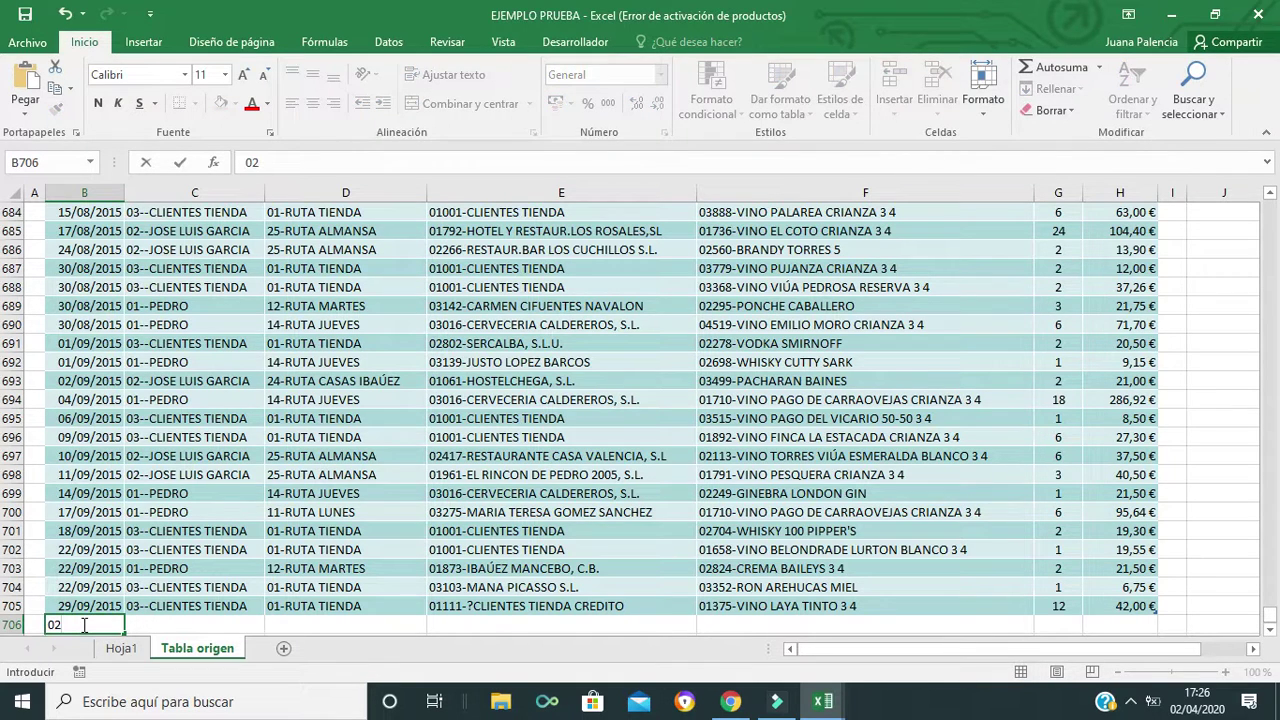
{"action": "type", "text": "/04/"}
{"action": "type", "text": "2020"}
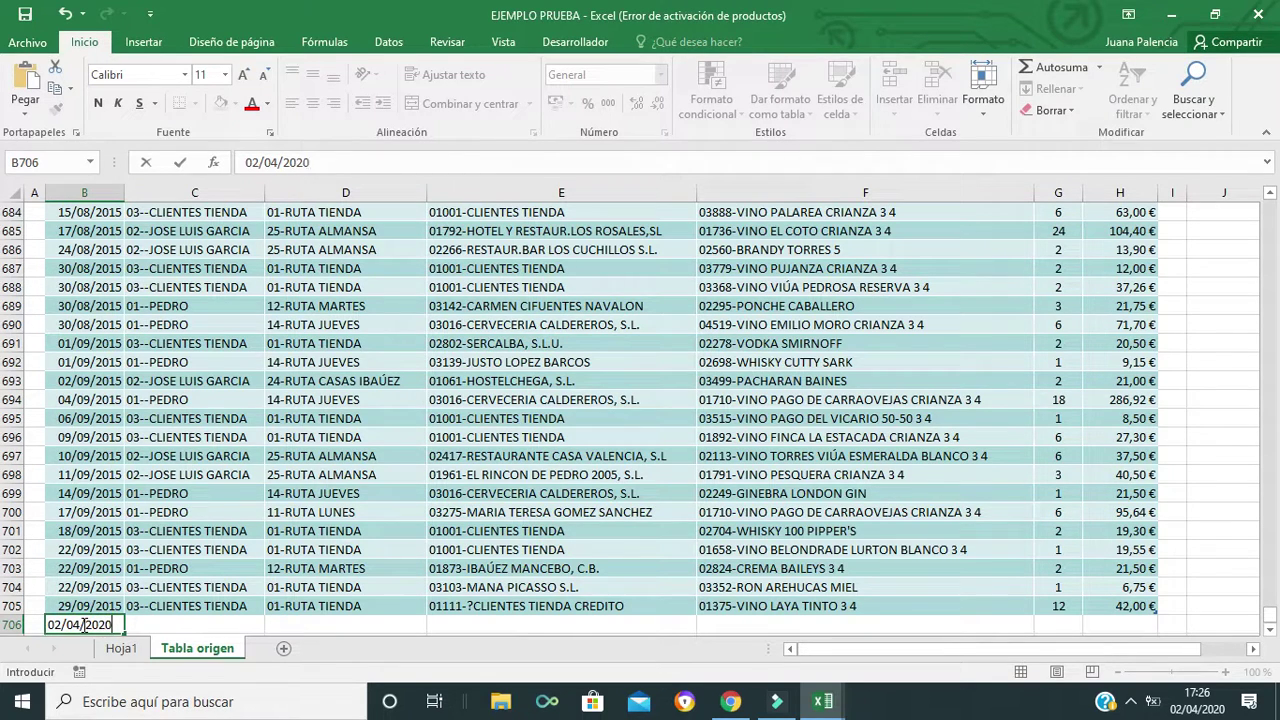
{"action": "left_click", "coordinate": [157, 624]}
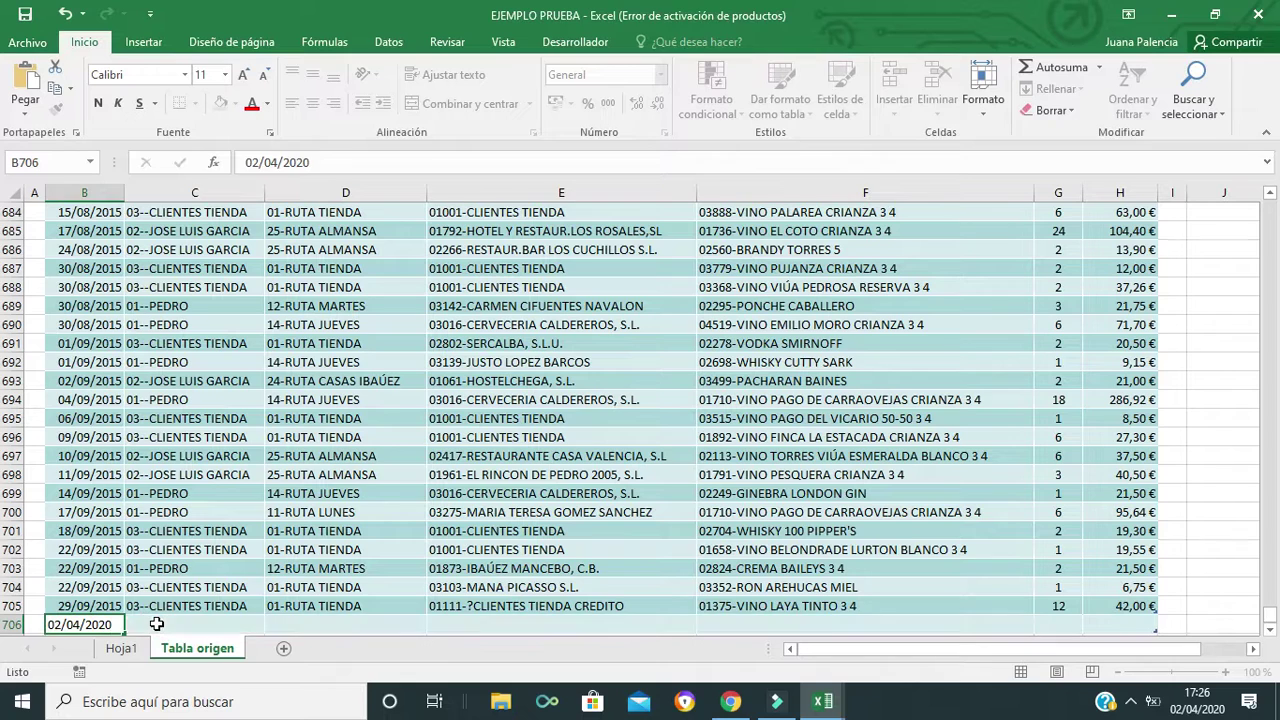
{"action": "double_click", "coordinate": [302, 624]}
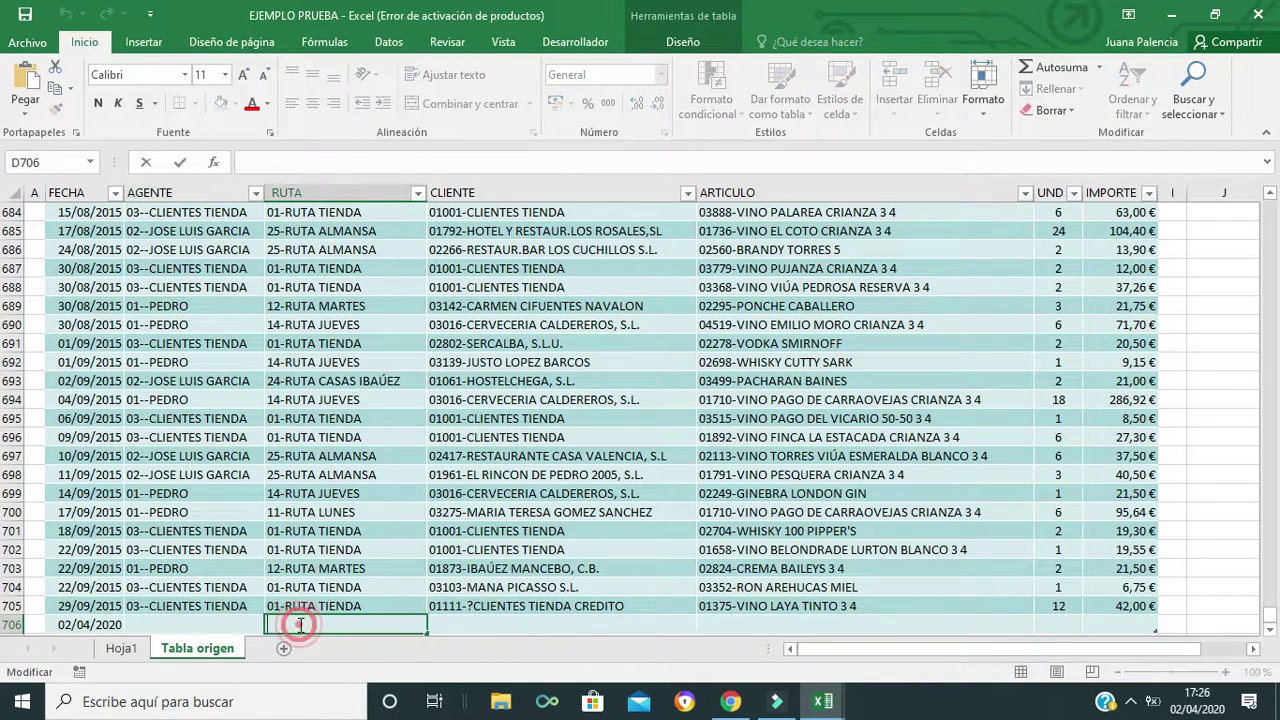
{"action": "type", "text": "XXXXXXXX"}
{"action": "left_click", "coordinate": [470, 622]}
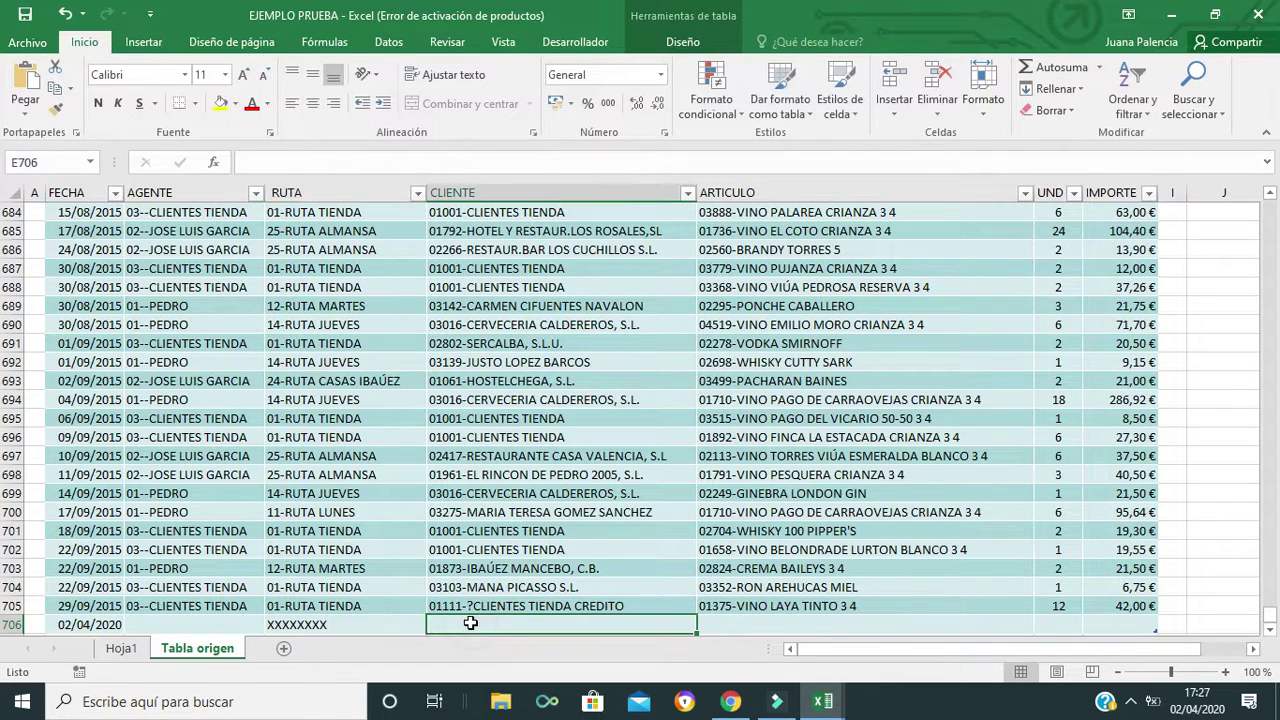
{"action": "left_click", "coordinate": [124, 650]}
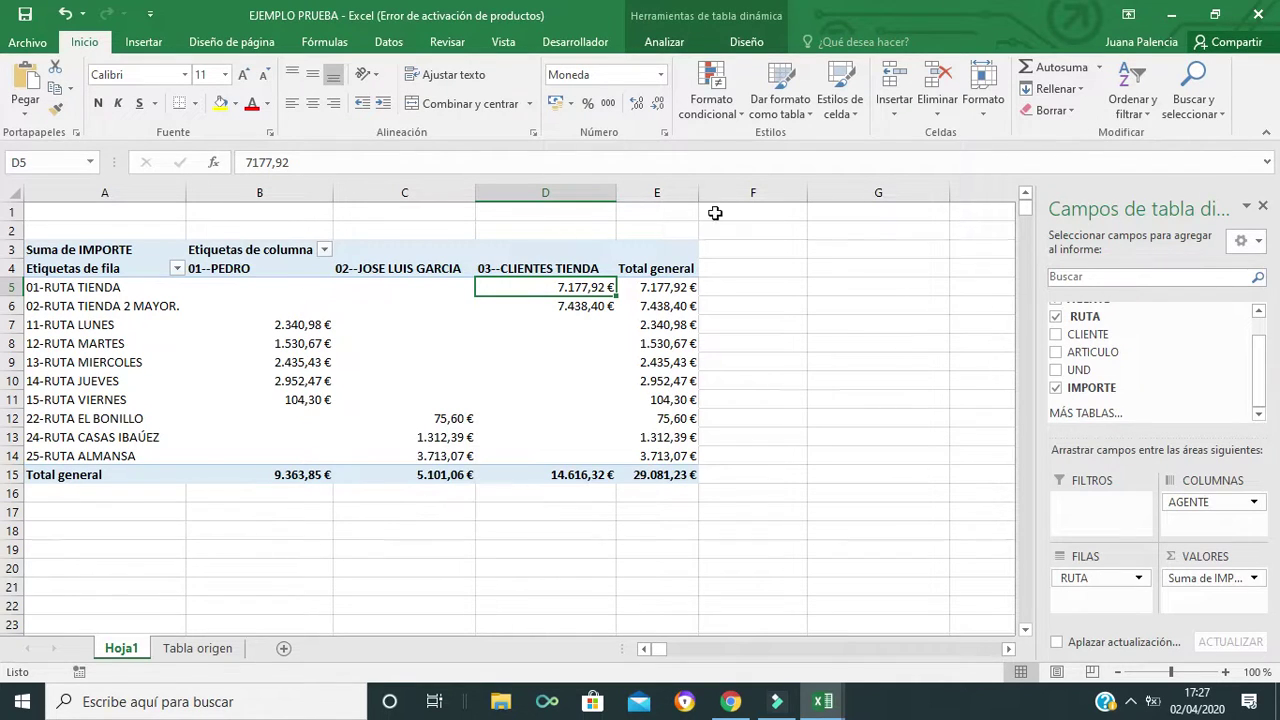
Refresh the pivot table with Analizar > Actualizar so the new XXXXXXXX route row appears.
{"action": "left_click", "coordinate": [656, 44]}
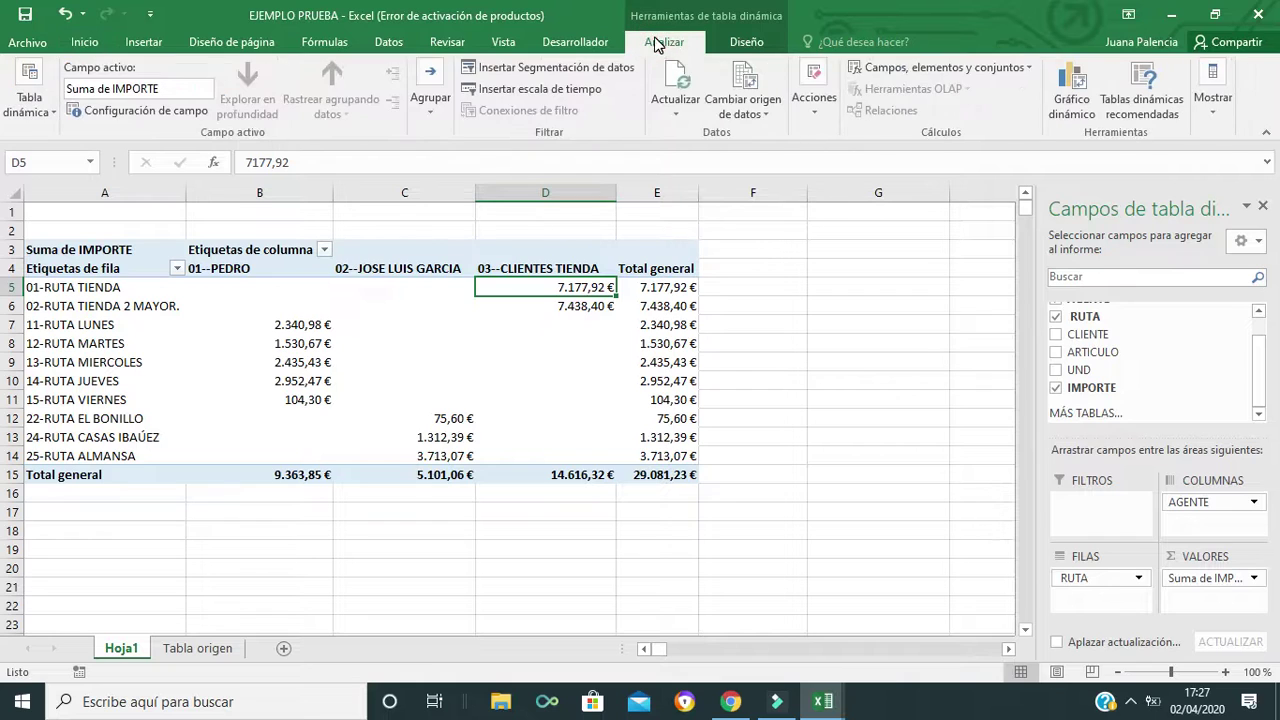
{"action": "left_click", "coordinate": [676, 114]}
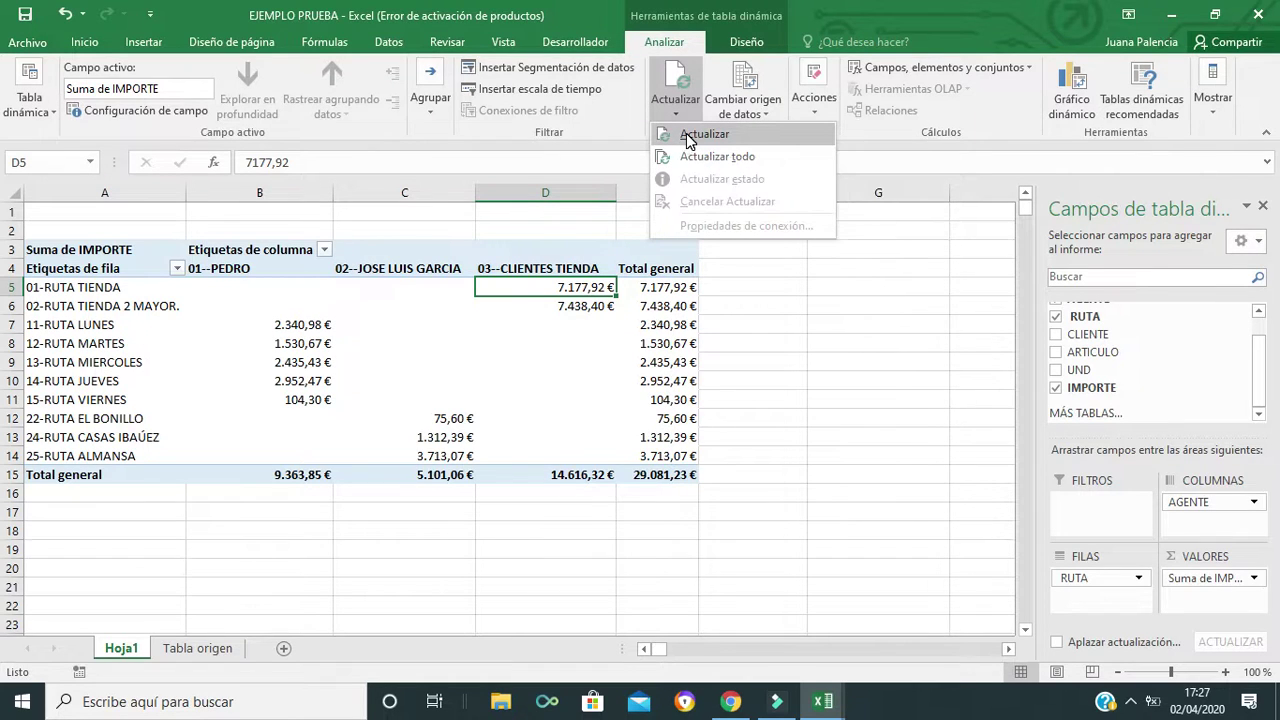
{"action": "left_click", "coordinate": [687, 138]}
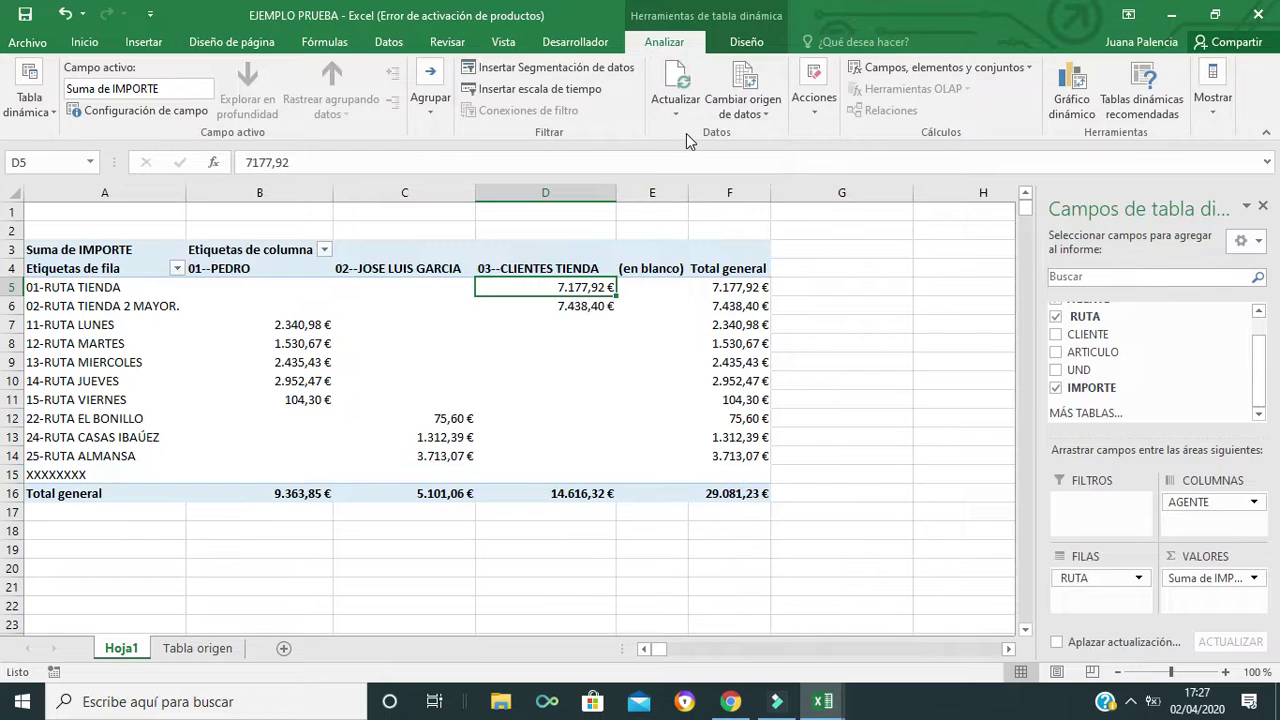
{"action": "left_click", "coordinate": [62, 475]}
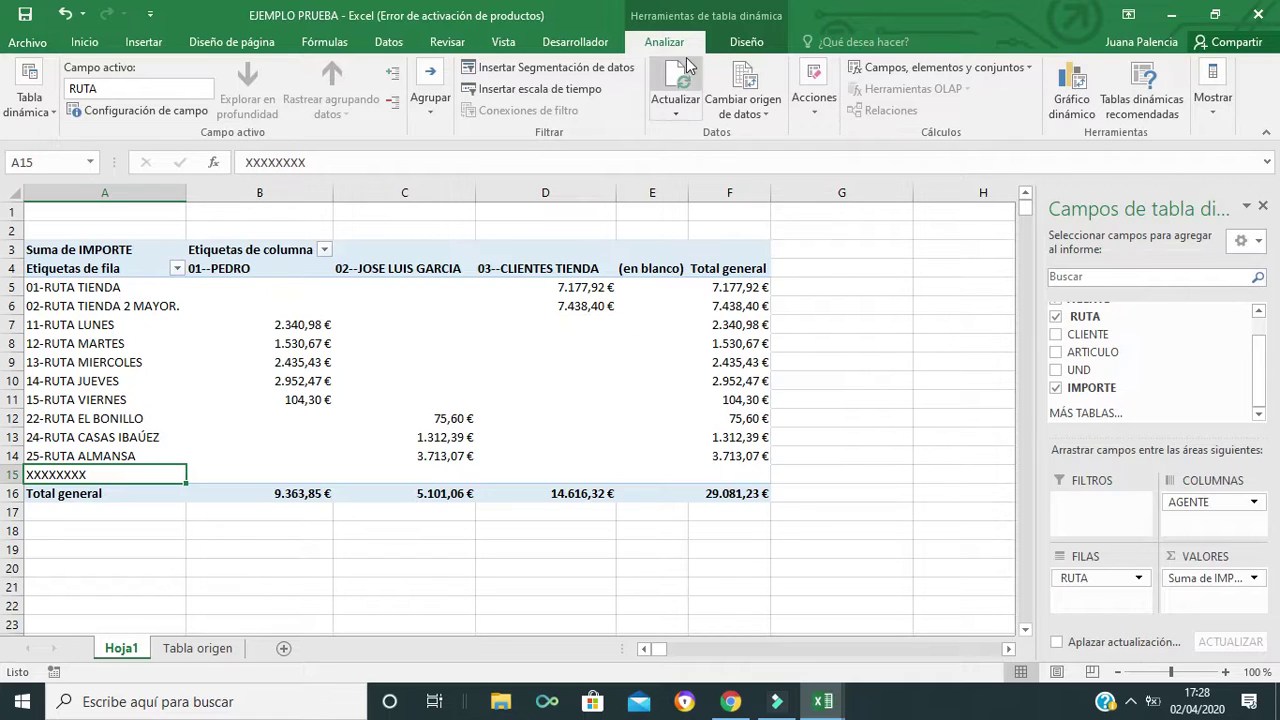
{"action": "left_click", "coordinate": [669, 115]}
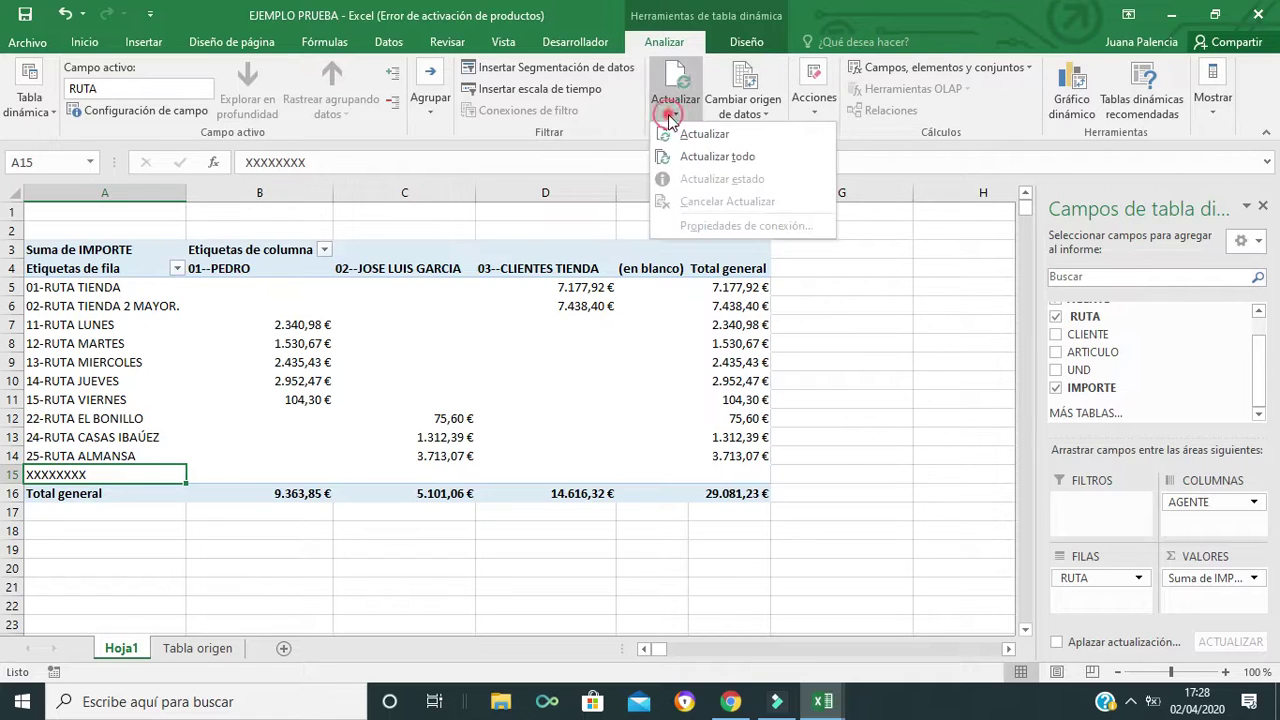
{"action": "left_click", "coordinate": [770, 114]}
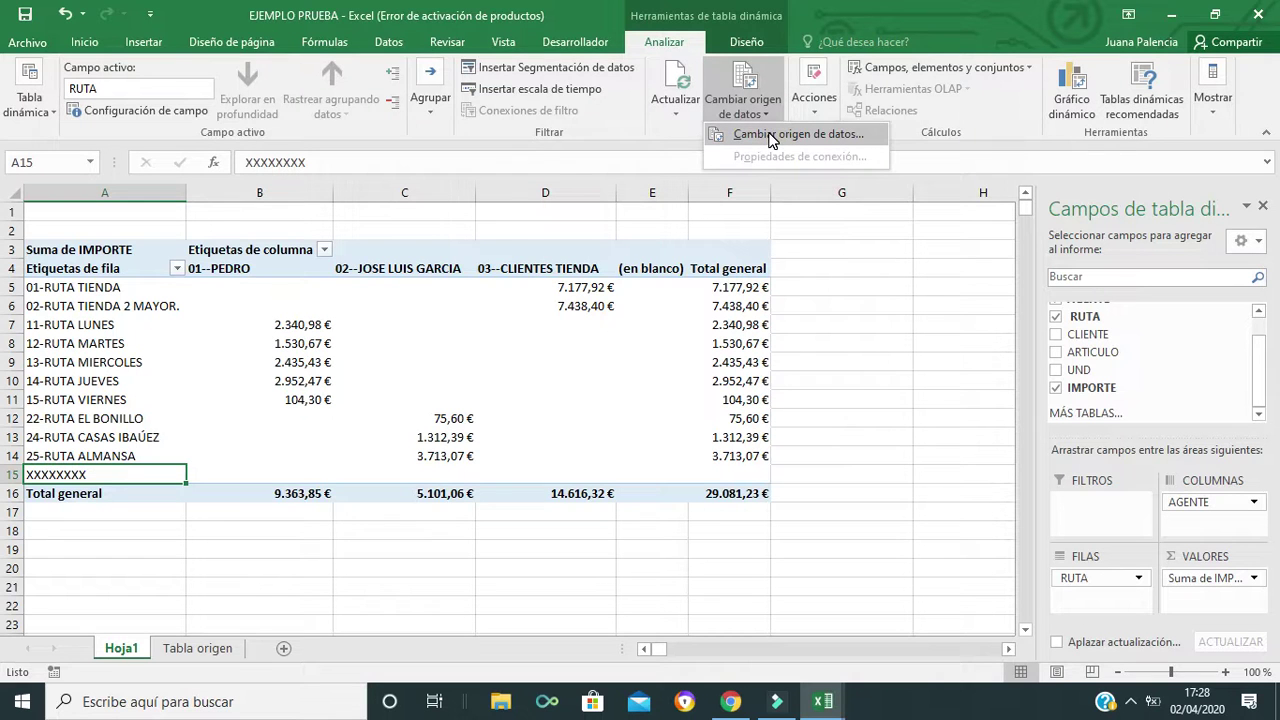
{"action": "left_click", "coordinate": [770, 140]}
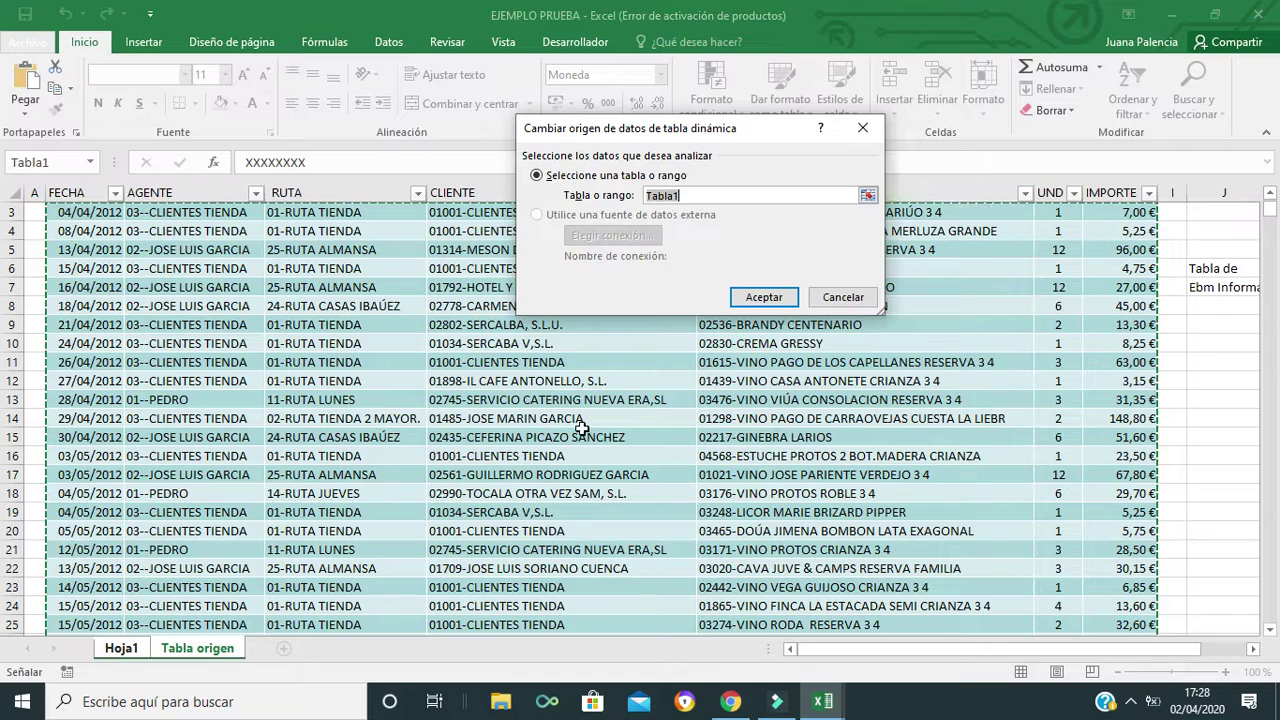
{"action": "left_click", "coordinate": [840, 307]}
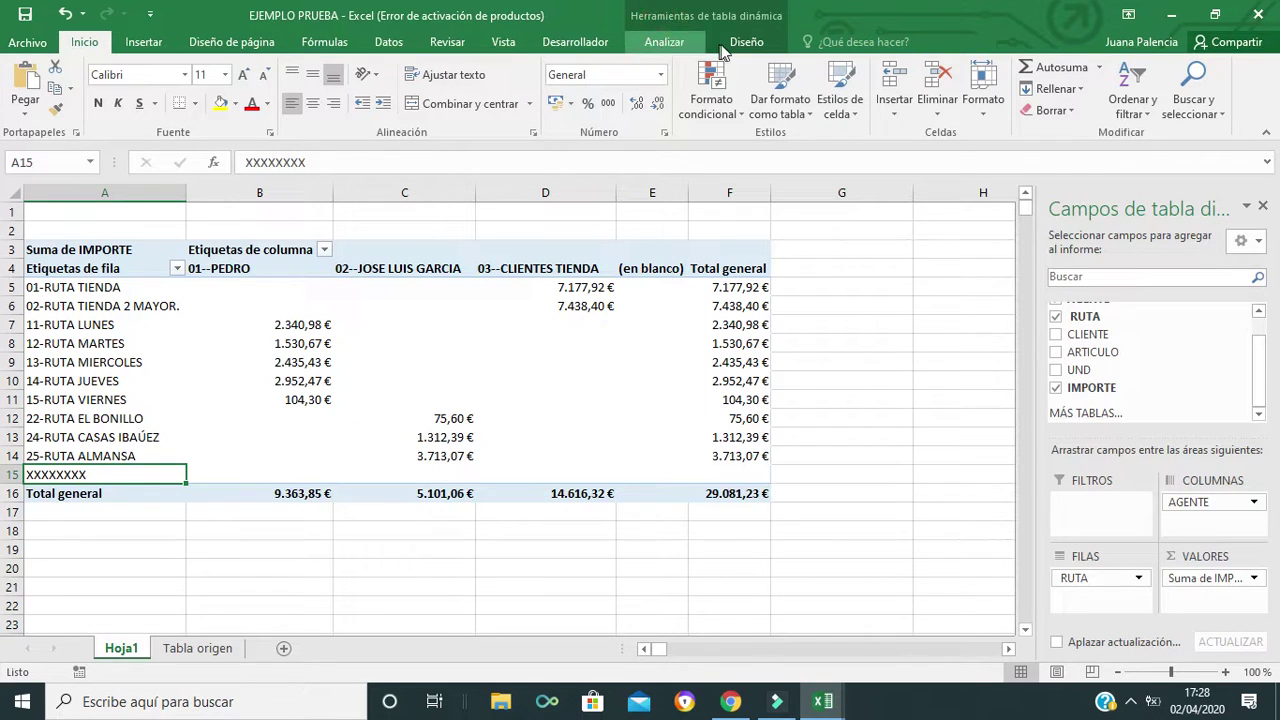
{"action": "left_click", "coordinate": [681, 45]}
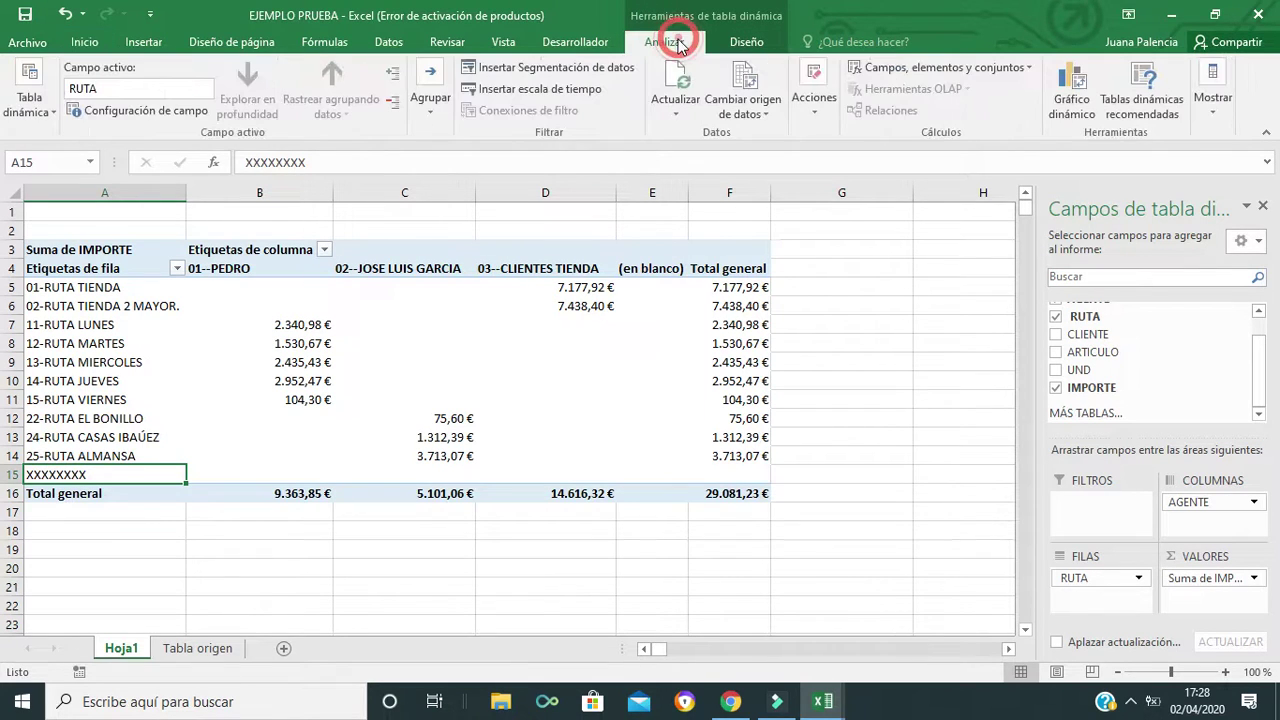
Using Acciones > Seleccionar, select the whole pivot table, then only its values, then only its labels.
{"action": "left_click", "coordinate": [817, 112]}
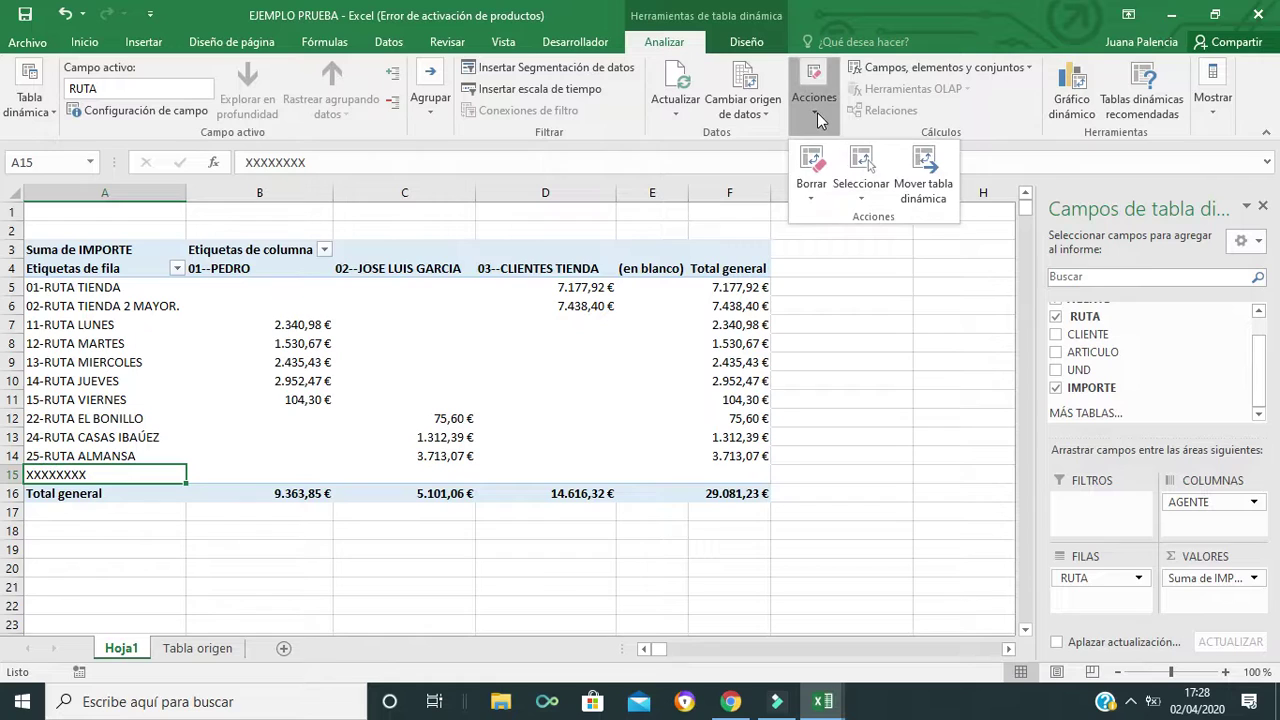
{"action": "left_click", "coordinate": [812, 205]}
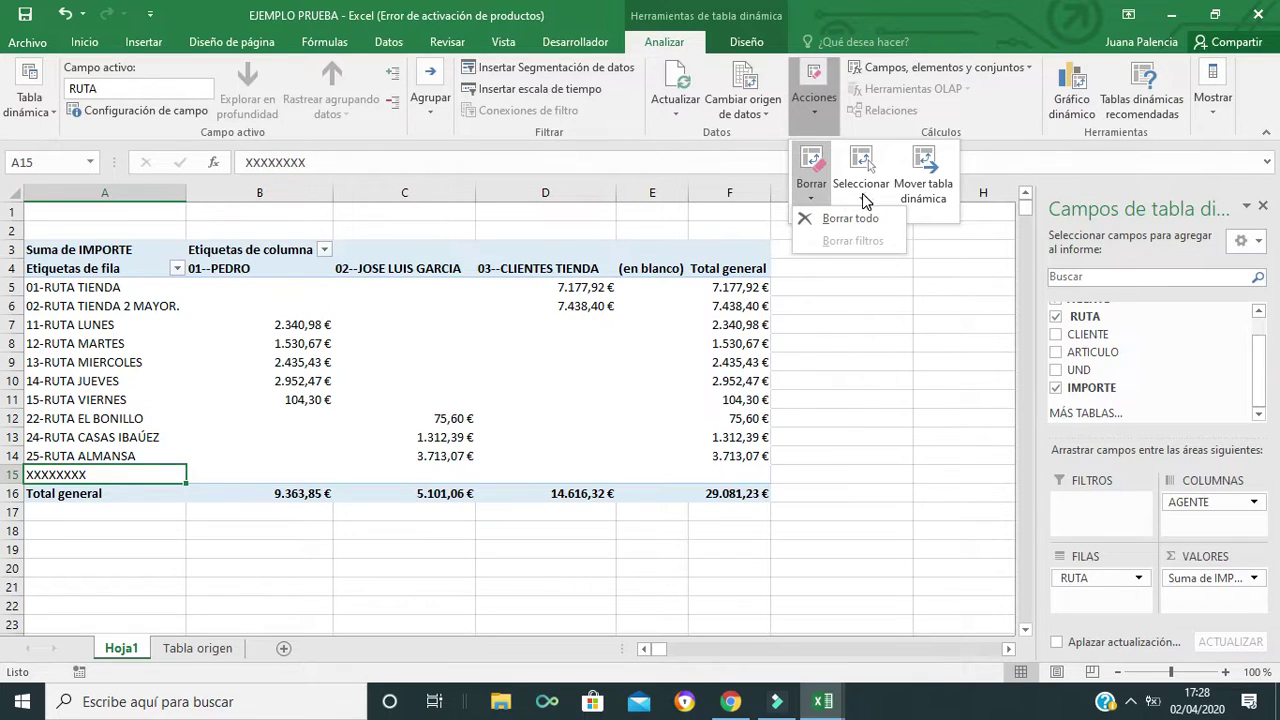
{"action": "left_click", "coordinate": [862, 190]}
{"action": "left_click", "coordinate": [873, 287]}
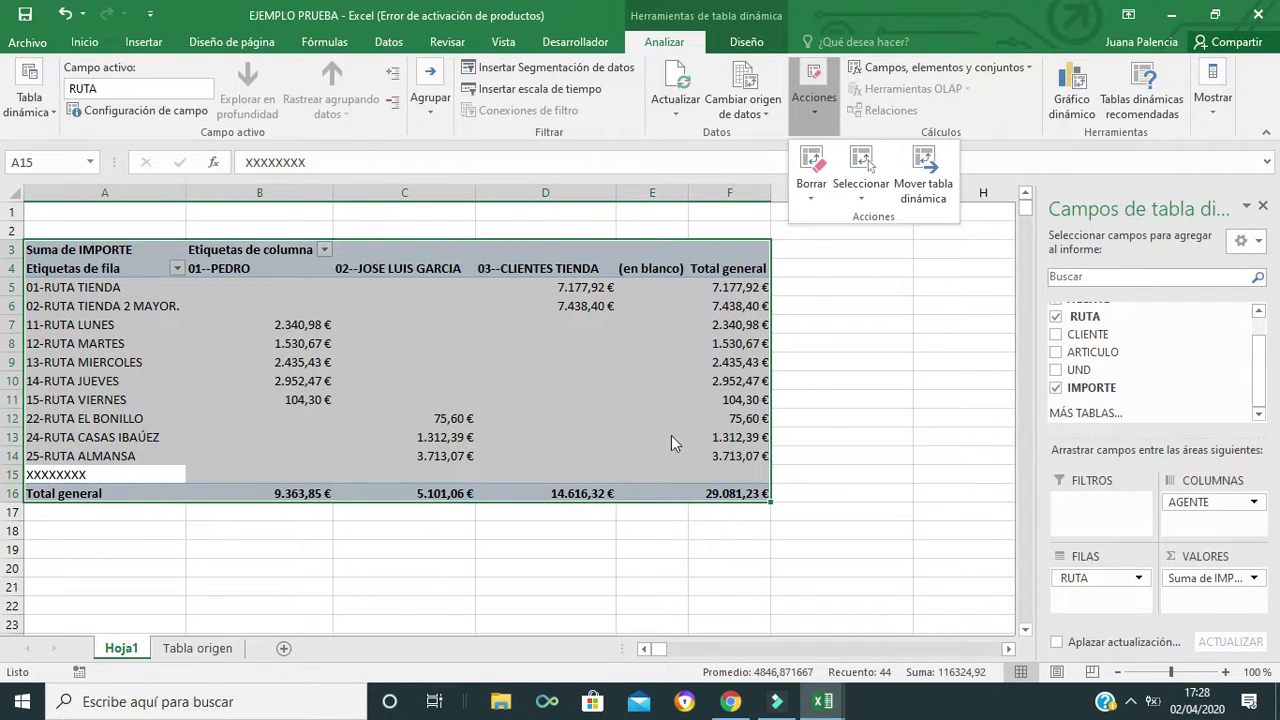
{"action": "left_click", "coordinate": [873, 200]}
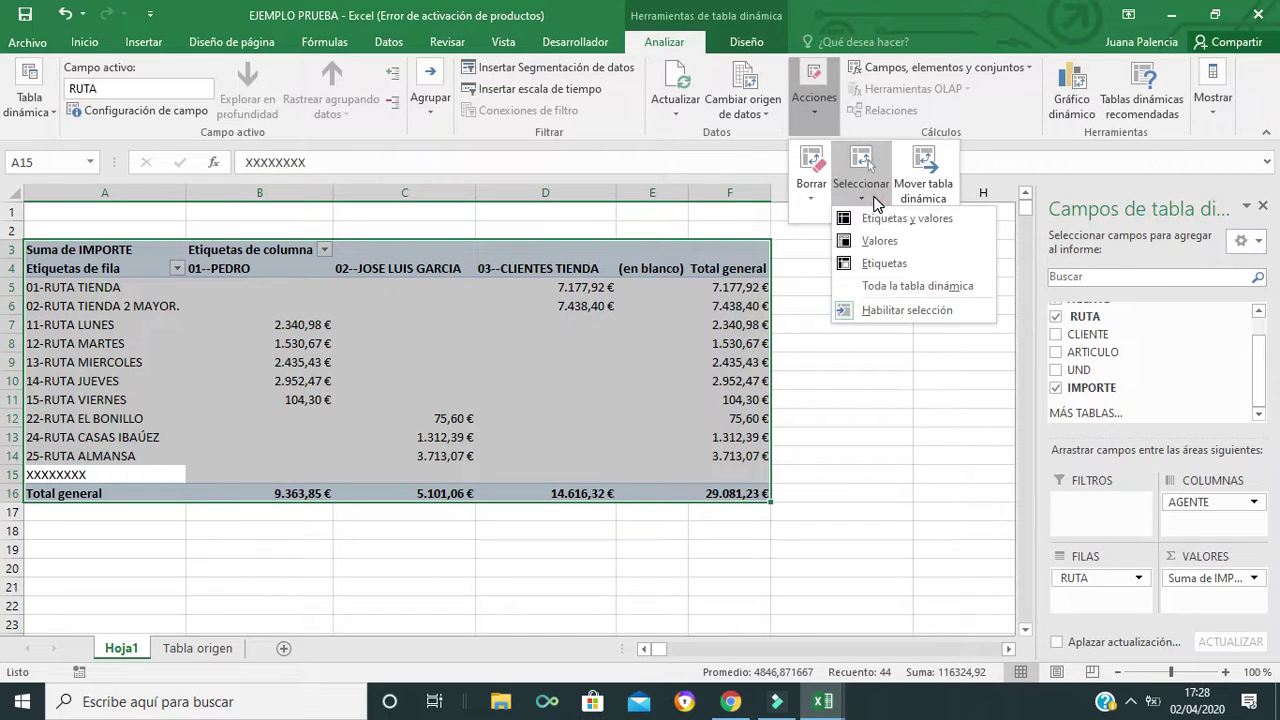
{"action": "left_click", "coordinate": [879, 240]}
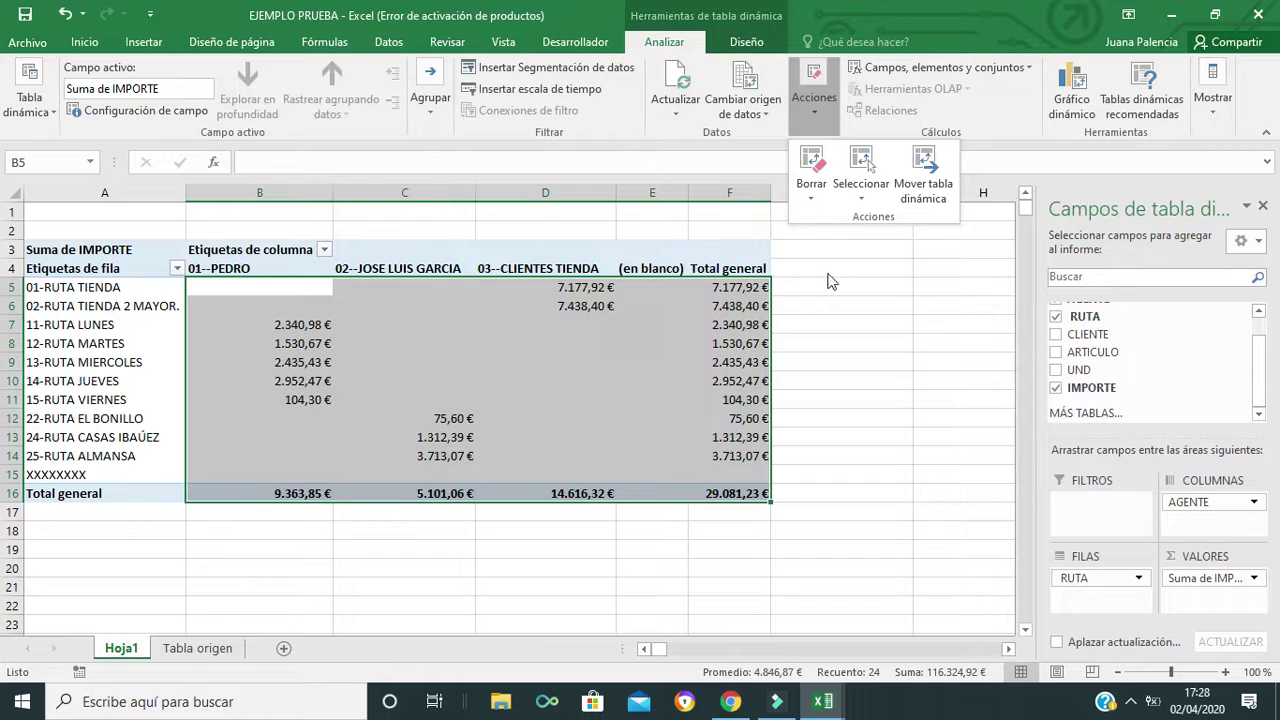
{"action": "left_click", "coordinate": [853, 198]}
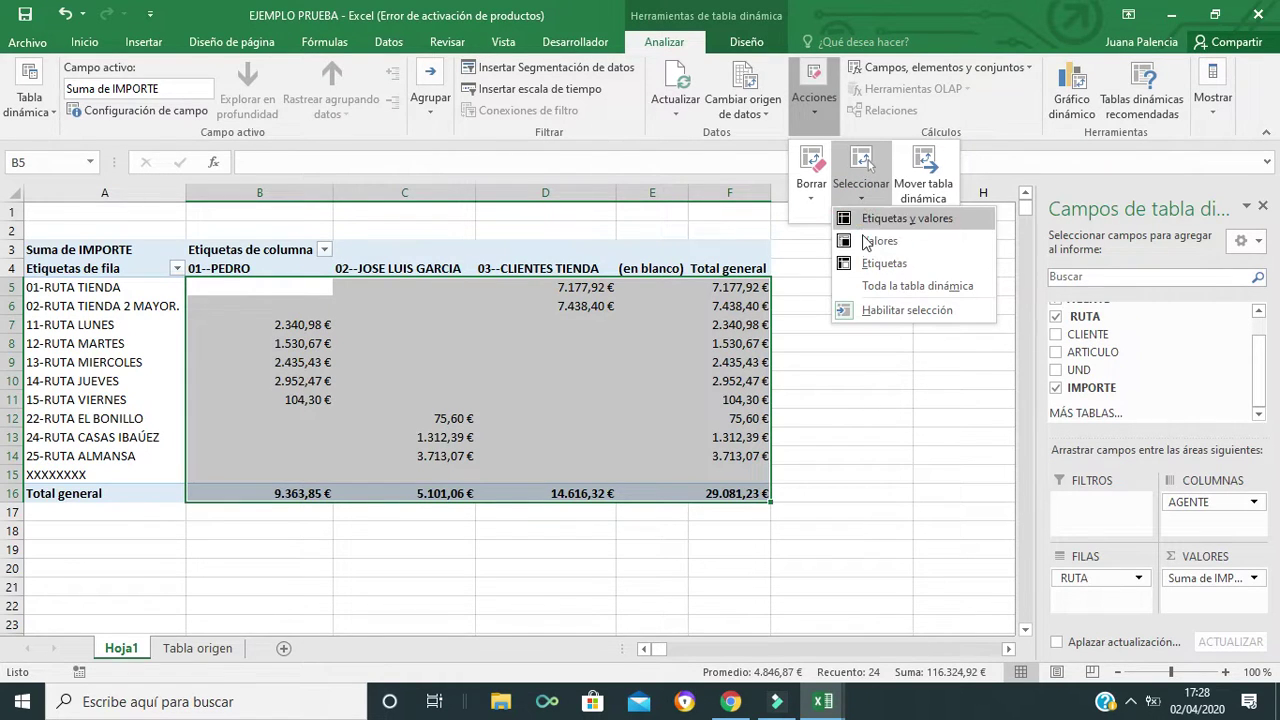
{"action": "left_click", "coordinate": [880, 263]}
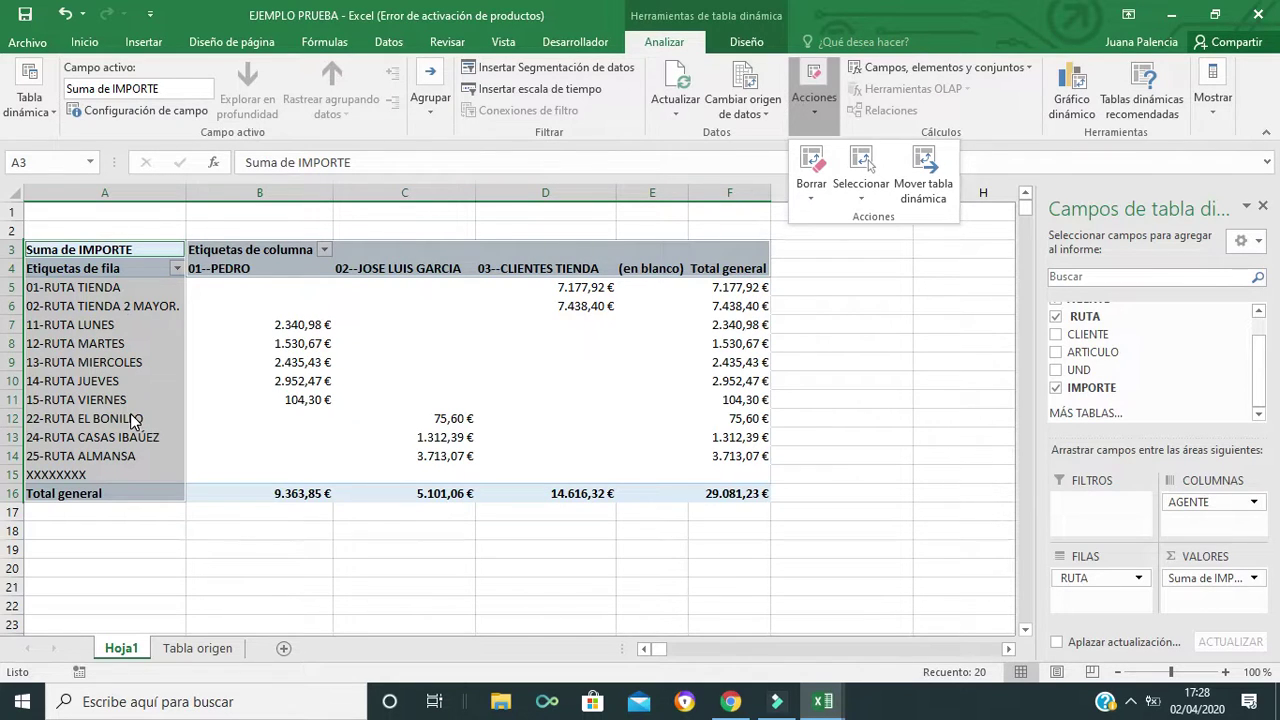
{"action": "left_click", "coordinate": [923, 196]}
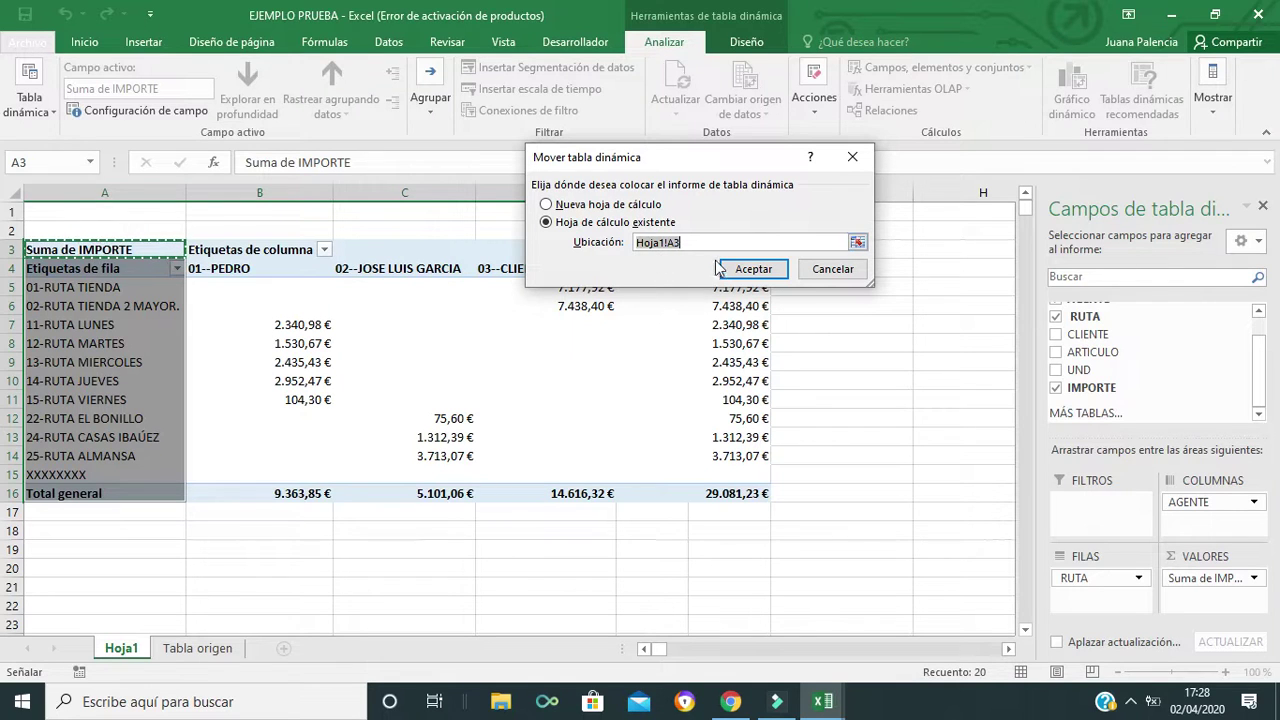
{"action": "left_click", "coordinate": [826, 270]}
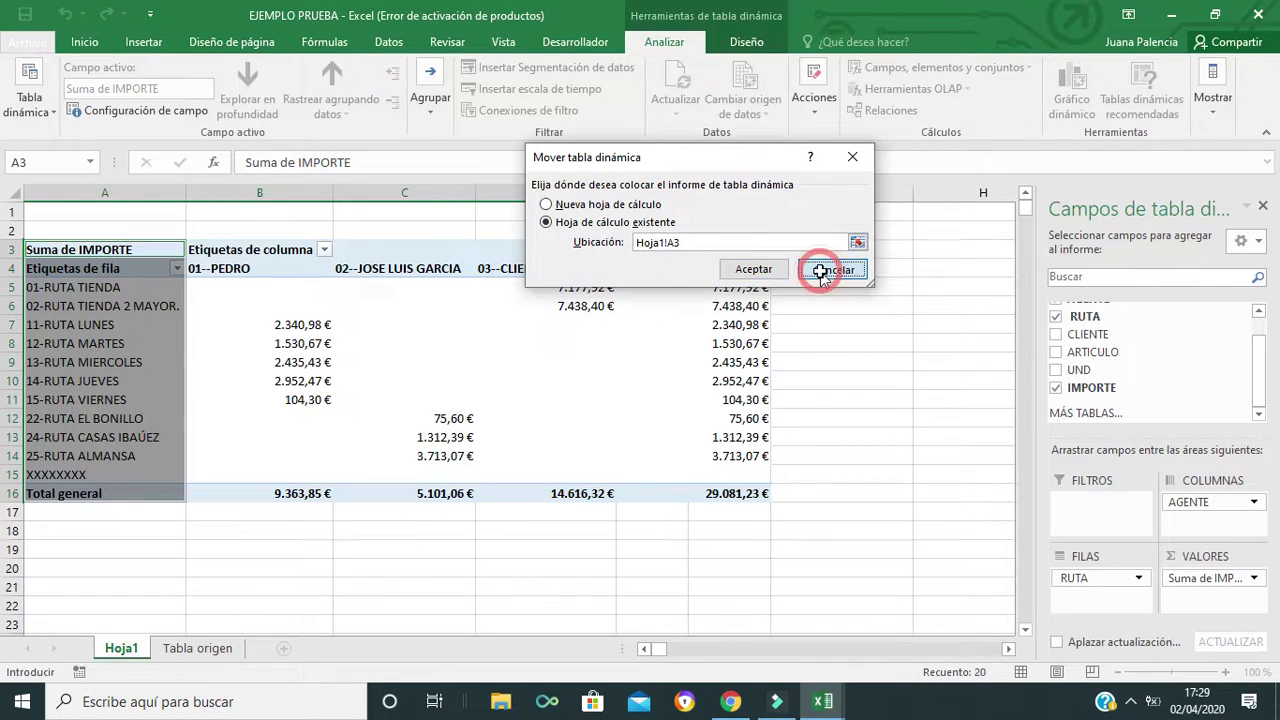
{"action": "left_click", "coordinate": [906, 270]}
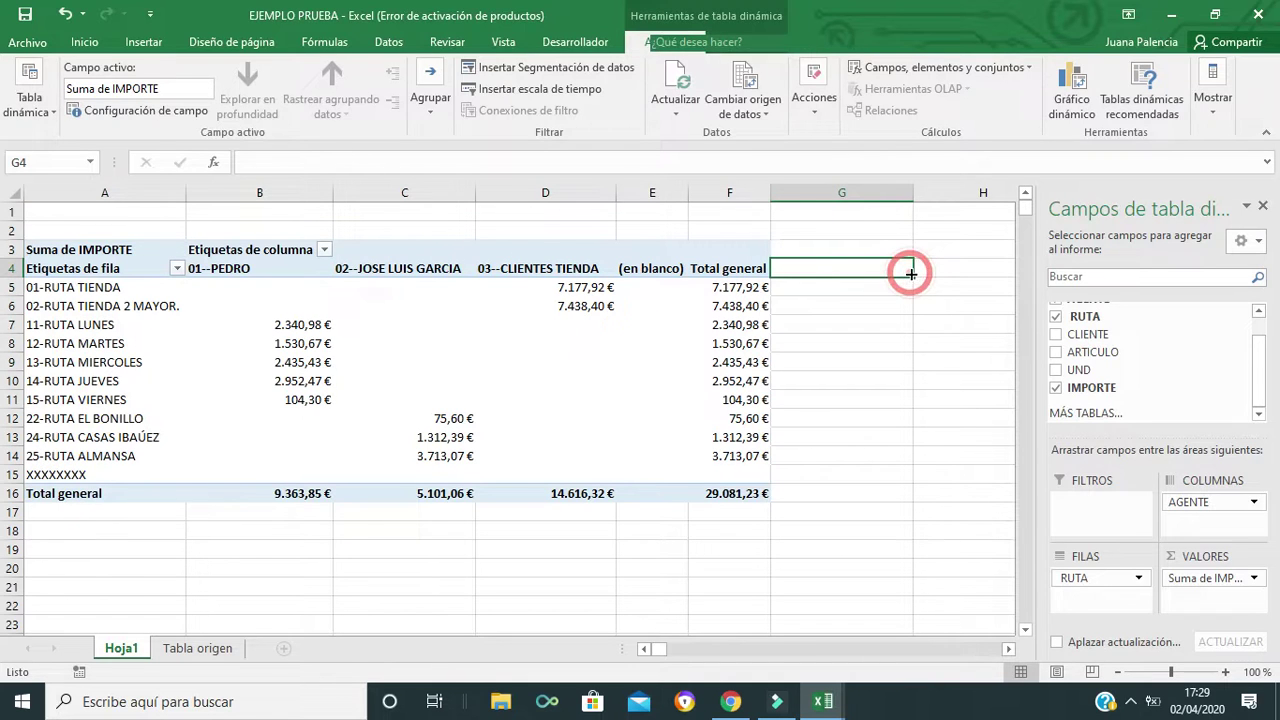
{"action": "left_click", "coordinate": [633, 343]}
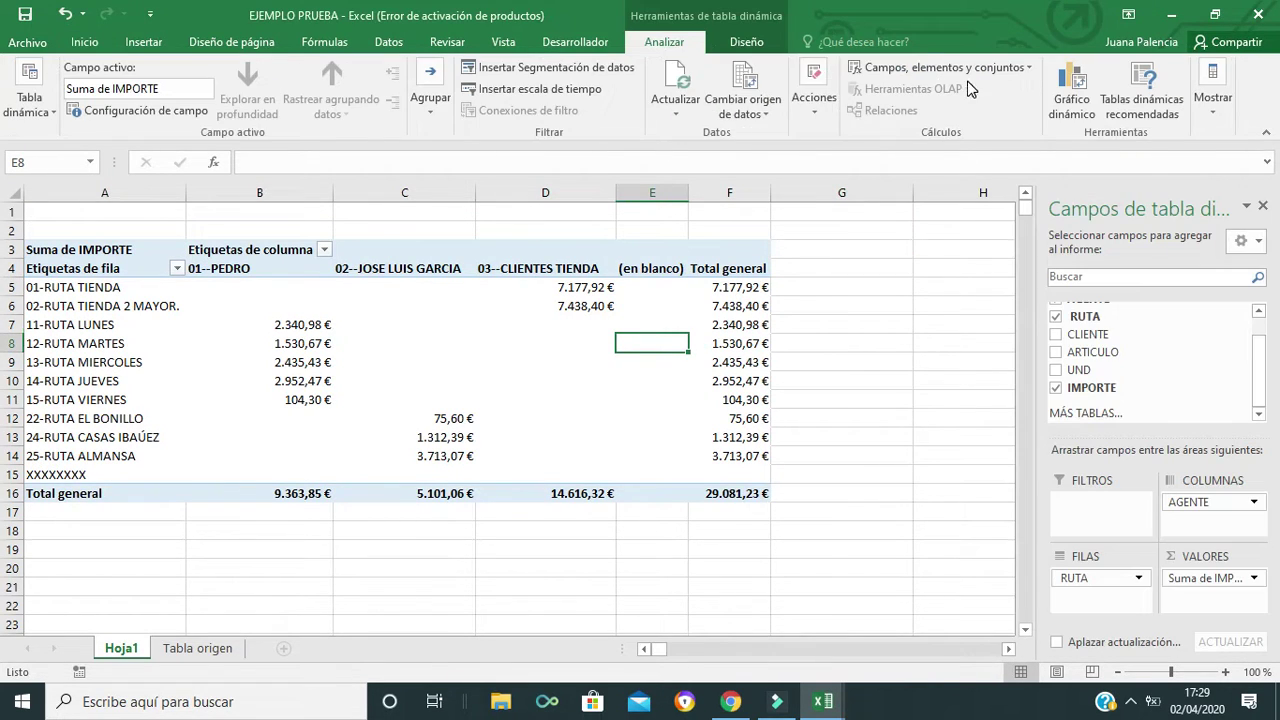
Look through the Campos, elementos y conjuntos options without choosing any.
{"action": "left_click", "coordinate": [1030, 70]}
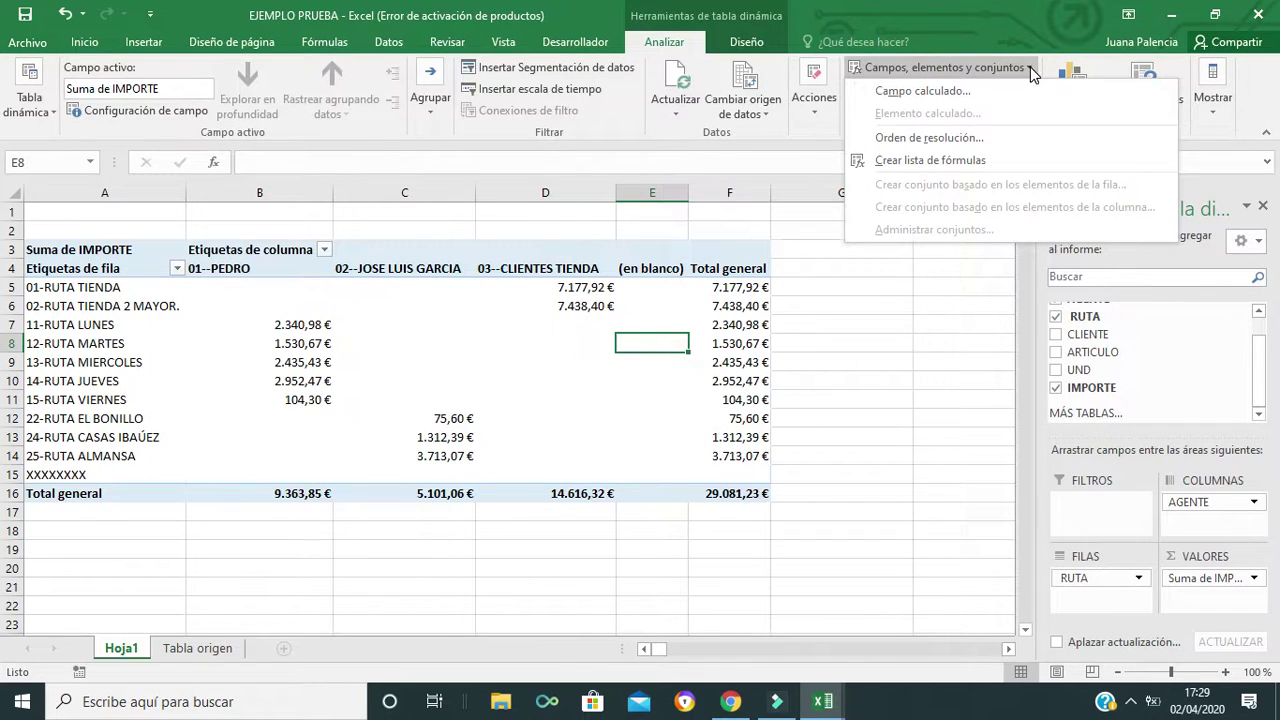
{"action": "left_click", "coordinate": [1030, 74]}
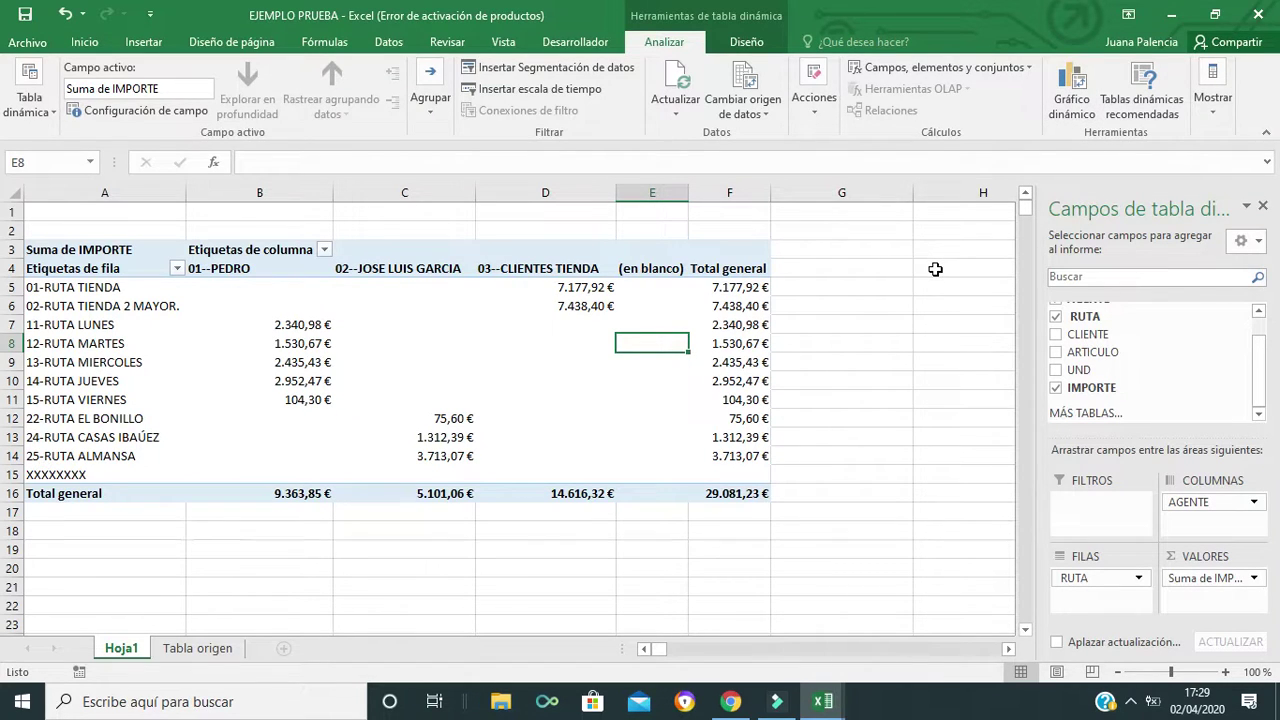
{"action": "left_click", "coordinate": [903, 272]}
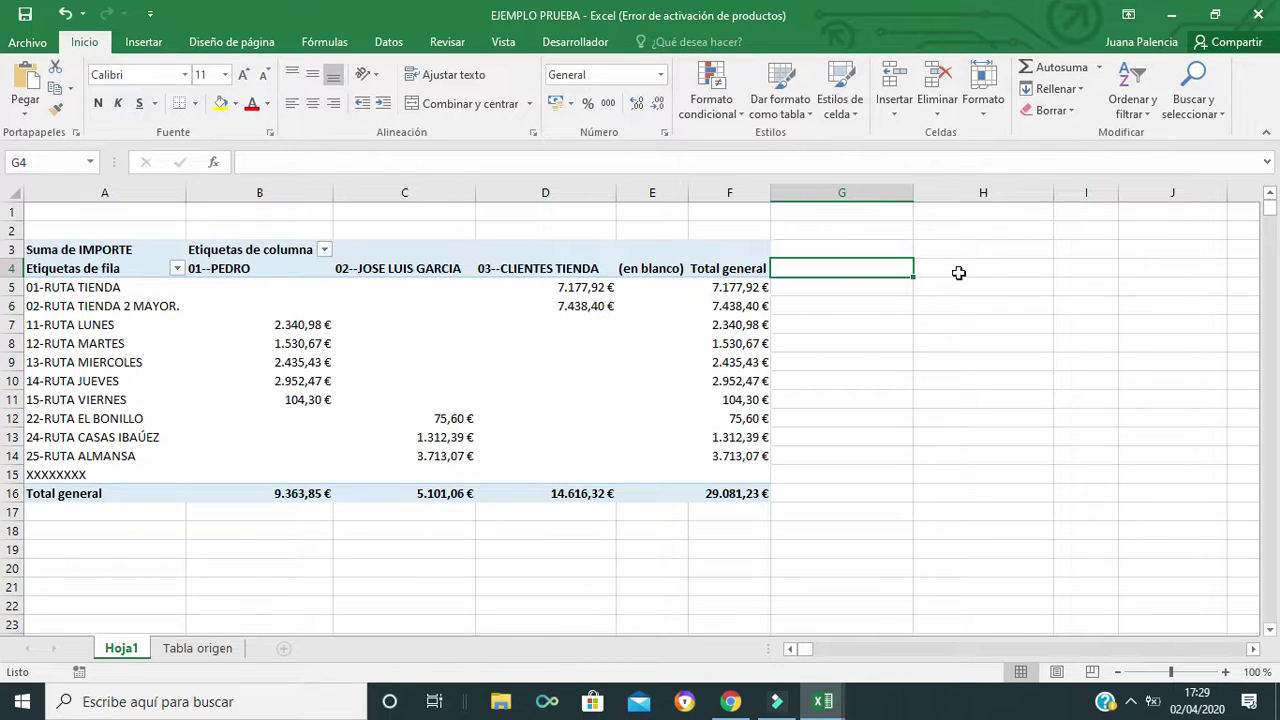
{"action": "left_click", "coordinate": [622, 322]}
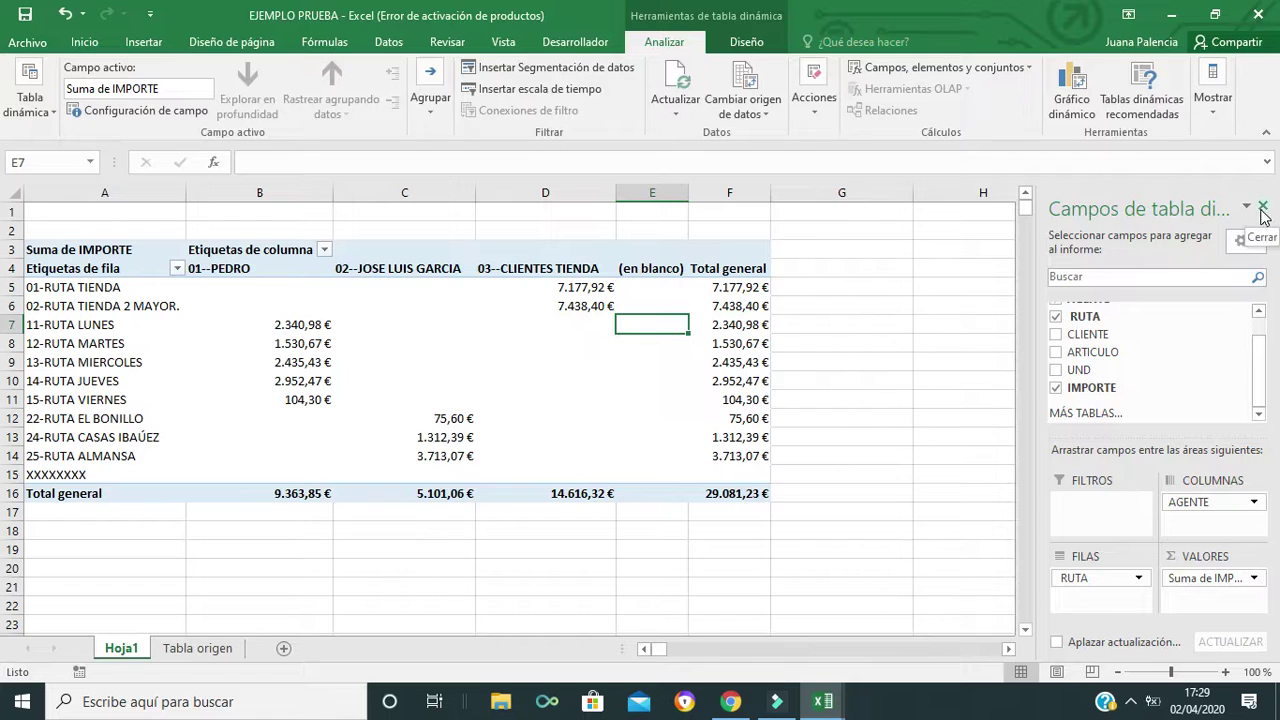
Hide the Campos de tabla dinámica pane, show it again via Mostrar > Lista de campos, then close it.
{"action": "left_click", "coordinate": [1264, 210]}
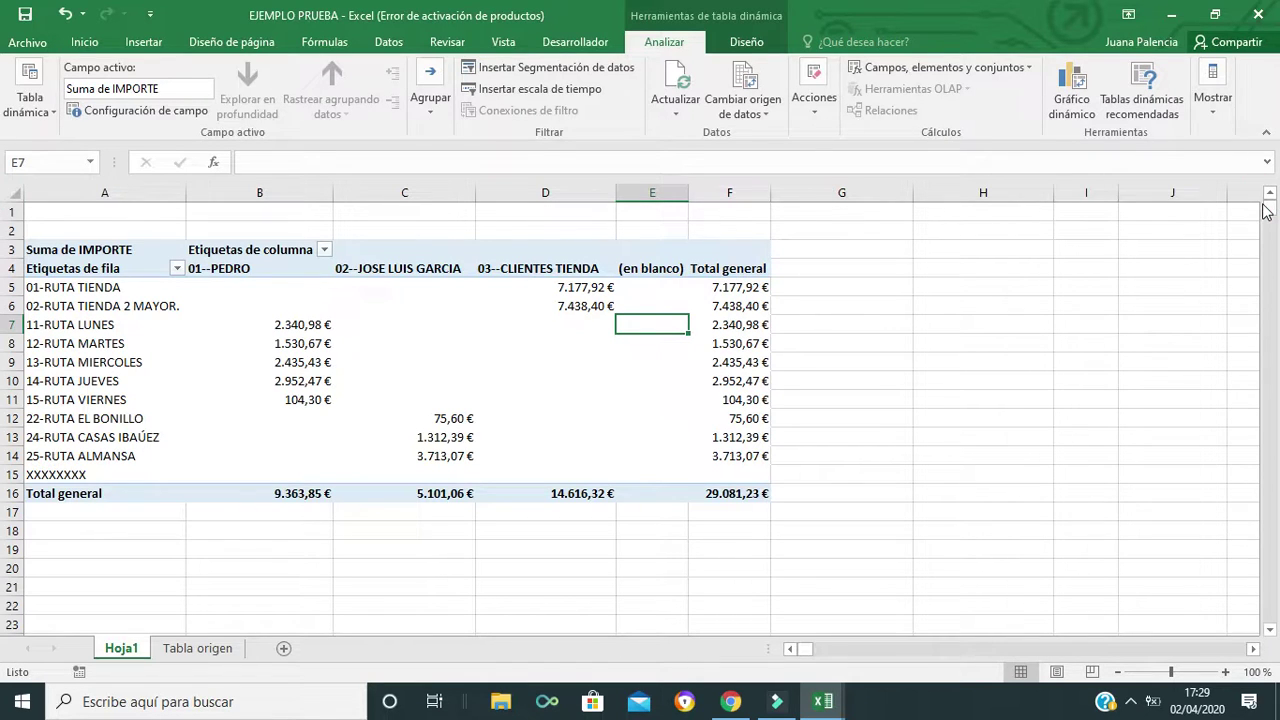
{"action": "left_click", "coordinate": [873, 387]}
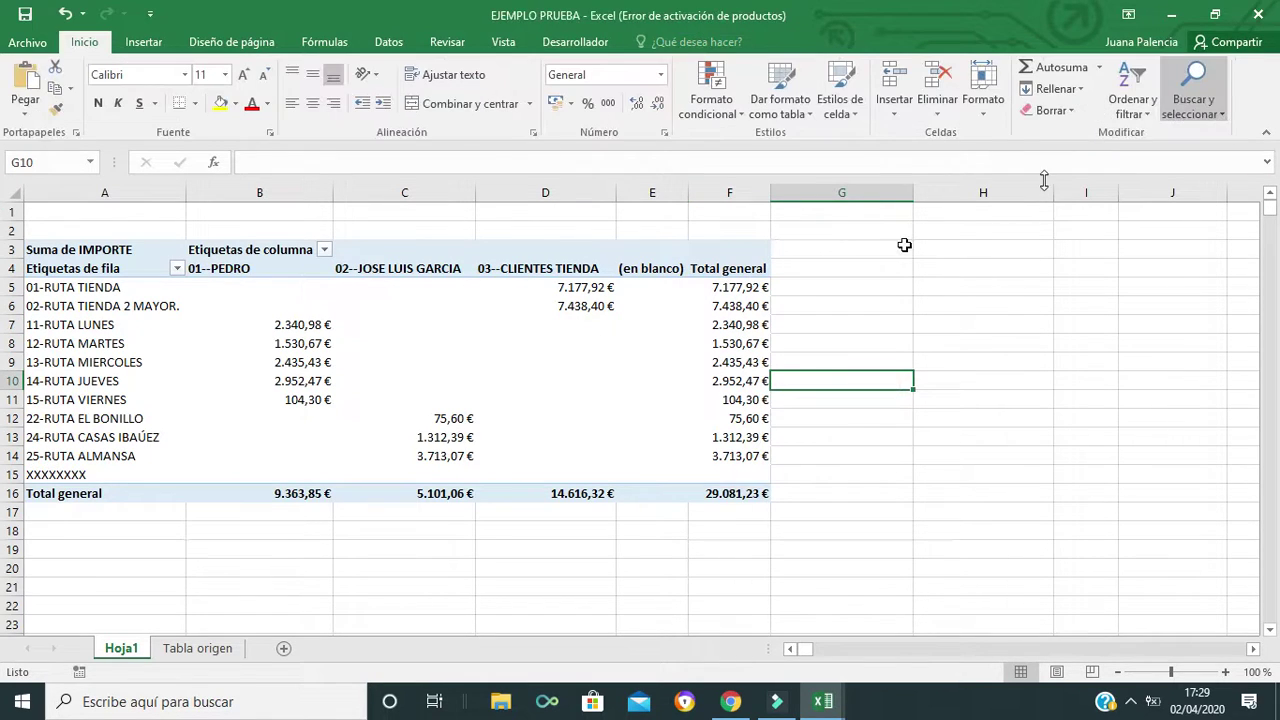
{"action": "left_click", "coordinate": [662, 323]}
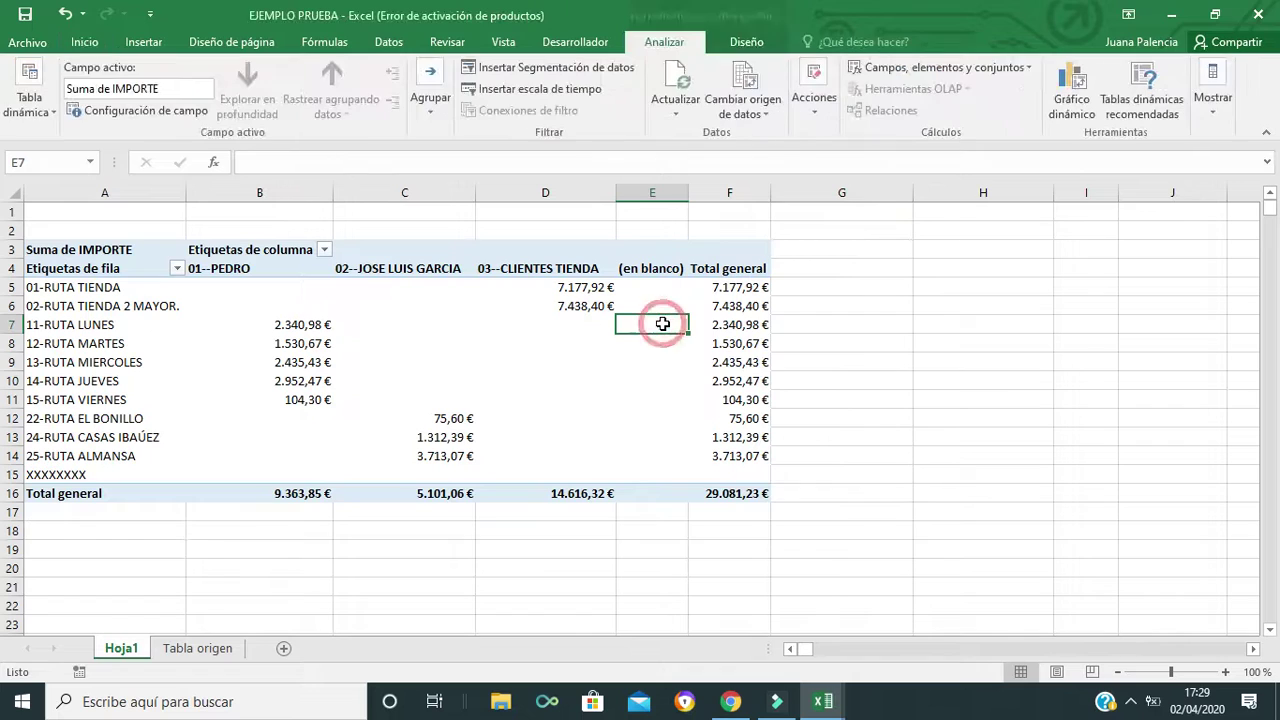
{"action": "left_click", "coordinate": [1212, 116]}
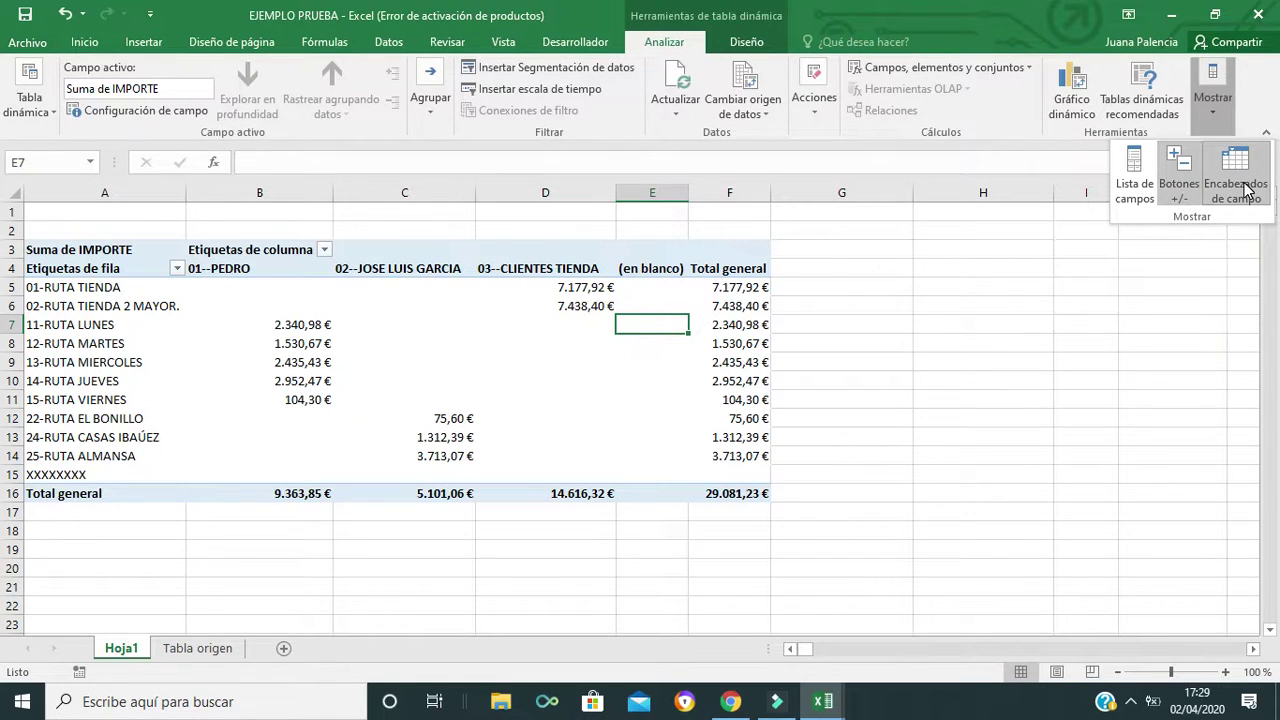
{"action": "left_click", "coordinate": [1130, 189]}
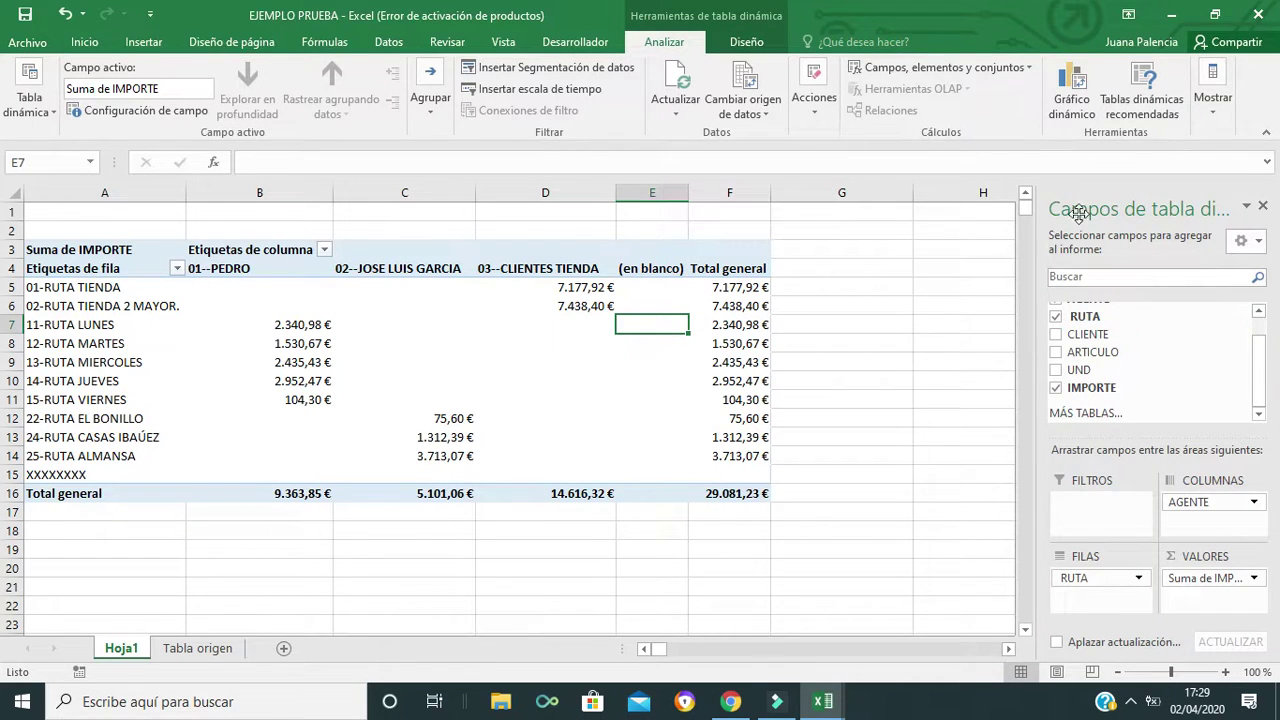
{"action": "left_click", "coordinate": [1262, 206]}
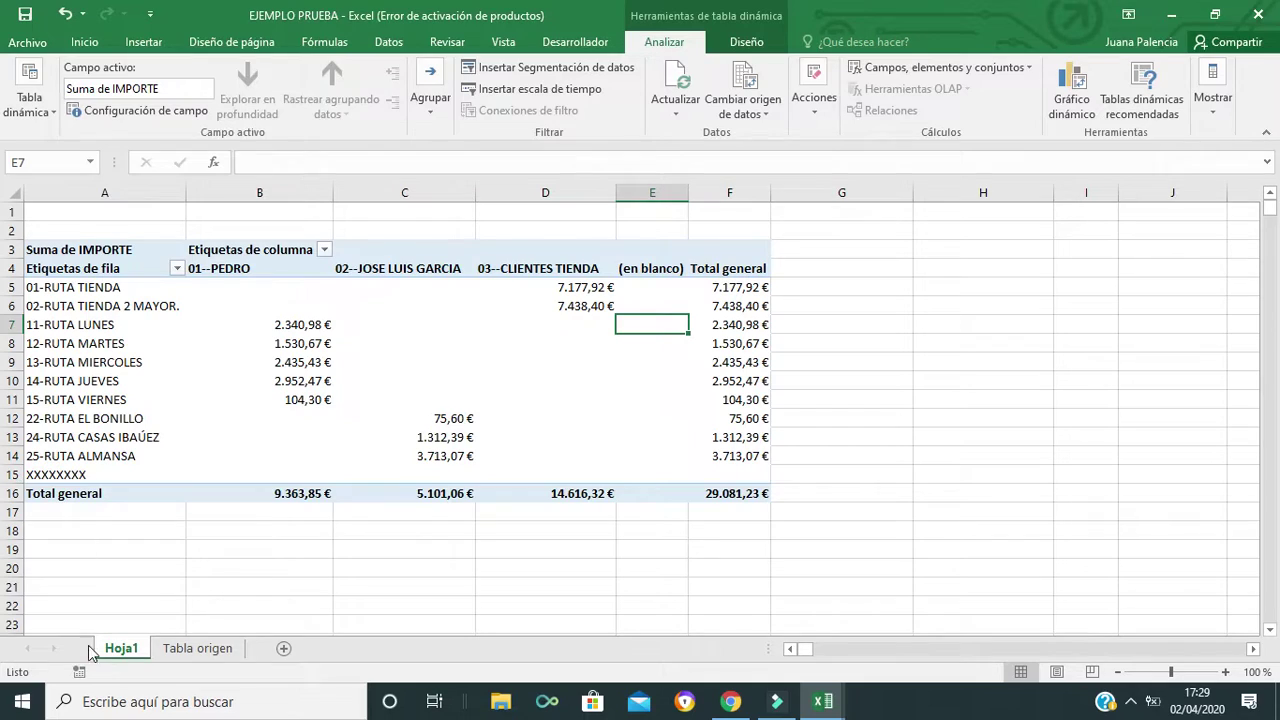
Delete test row 706 (02/04/2020, XXXXXXXX) from Tabla origen and return to Hoja1.
{"action": "left_click", "coordinate": [175, 648]}
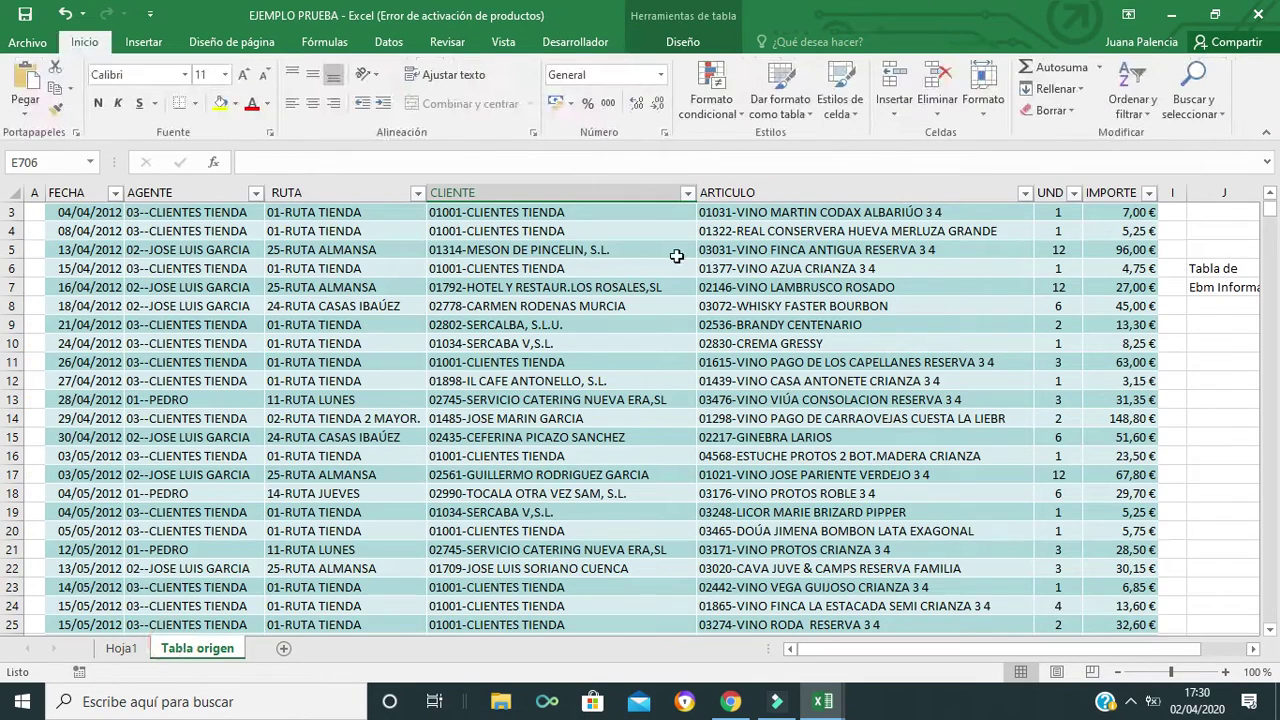
{"action": "left_click_drag", "start_coordinate": [1270, 268], "coordinate": [1270, 612]}
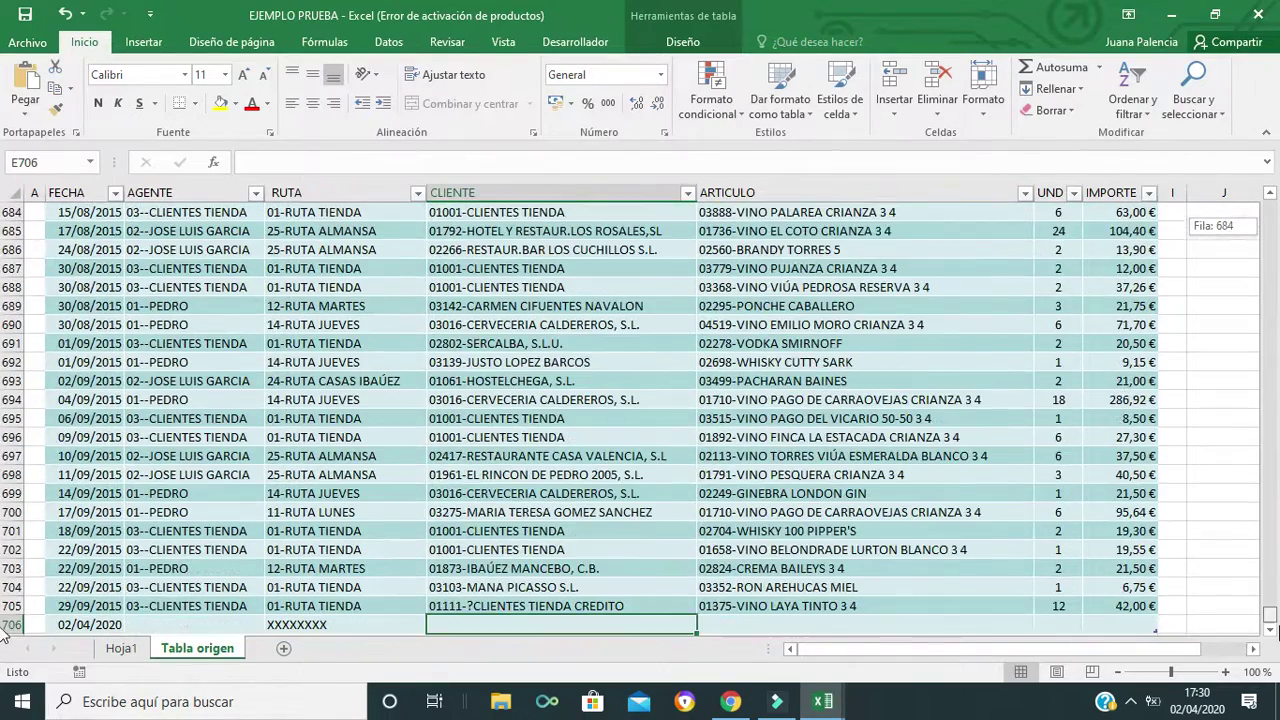
{"action": "left_click", "coordinate": [14, 625]}
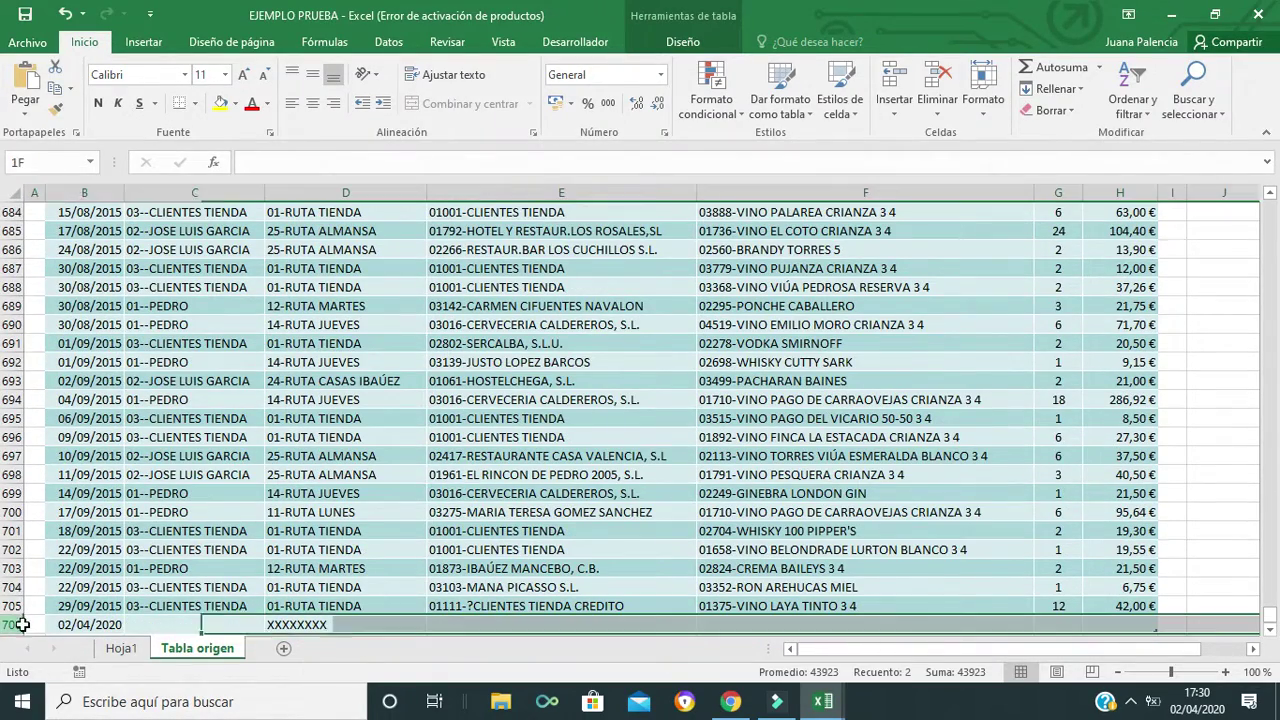
{"action": "right_click", "coordinate": [14, 625]}
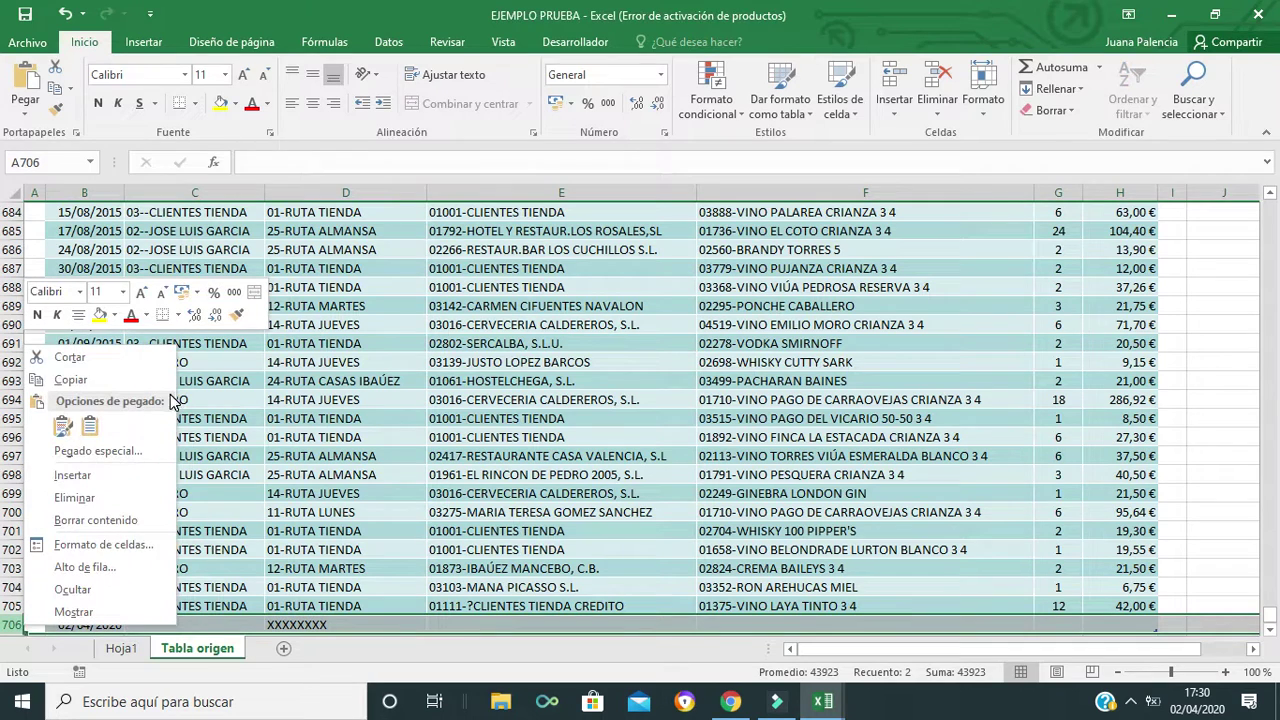
{"action": "left_click", "coordinate": [88, 499]}
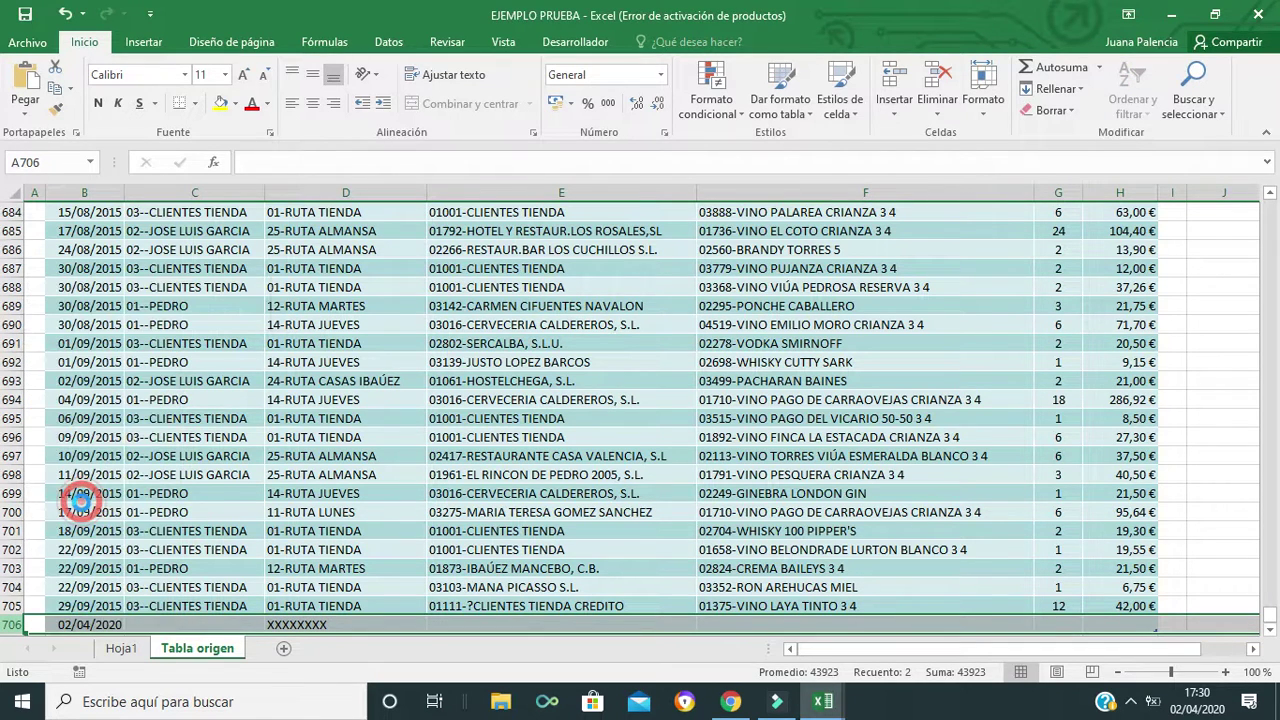
{"action": "left_click", "coordinate": [124, 650]}
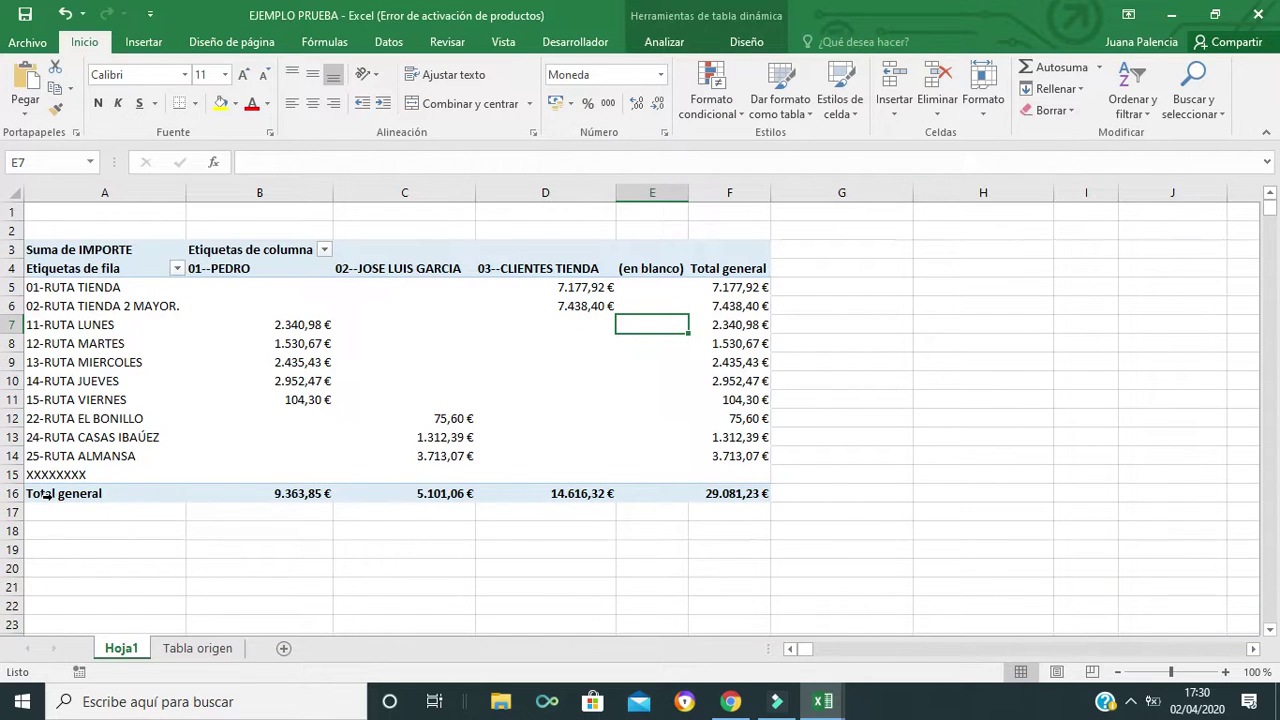
{"action": "left_click", "coordinate": [717, 379]}
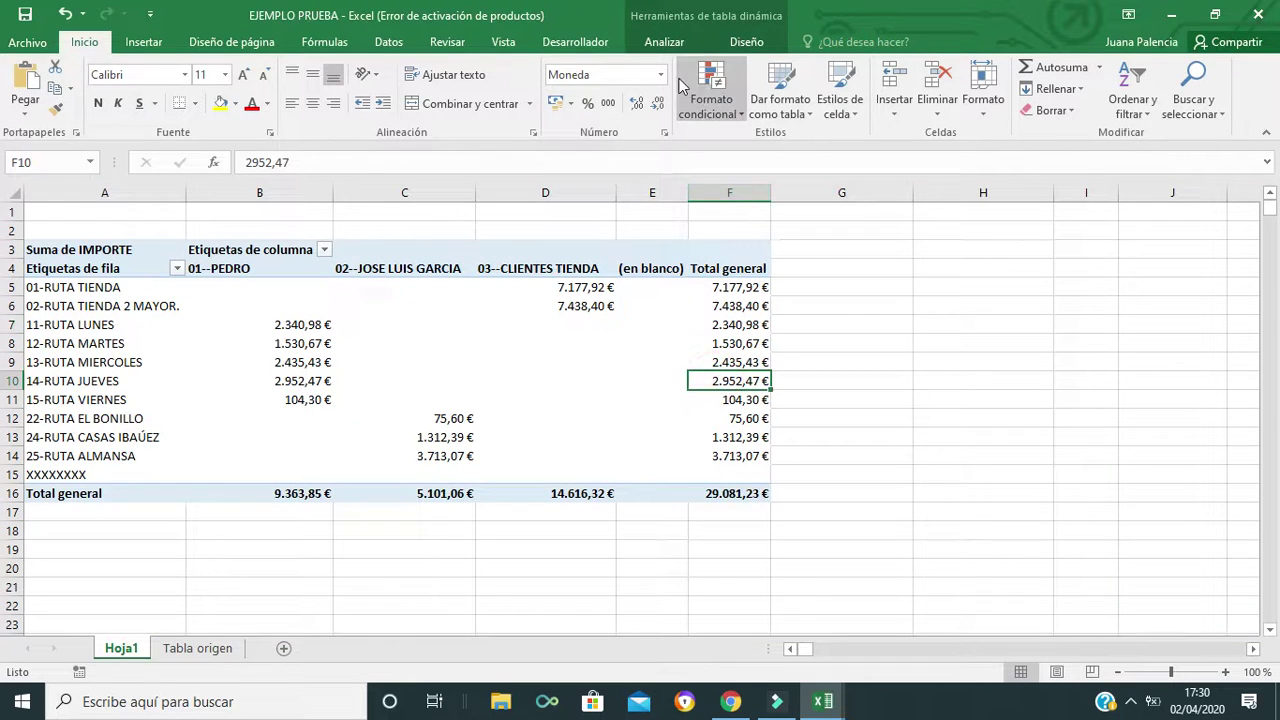
{"action": "left_click", "coordinate": [668, 43]}
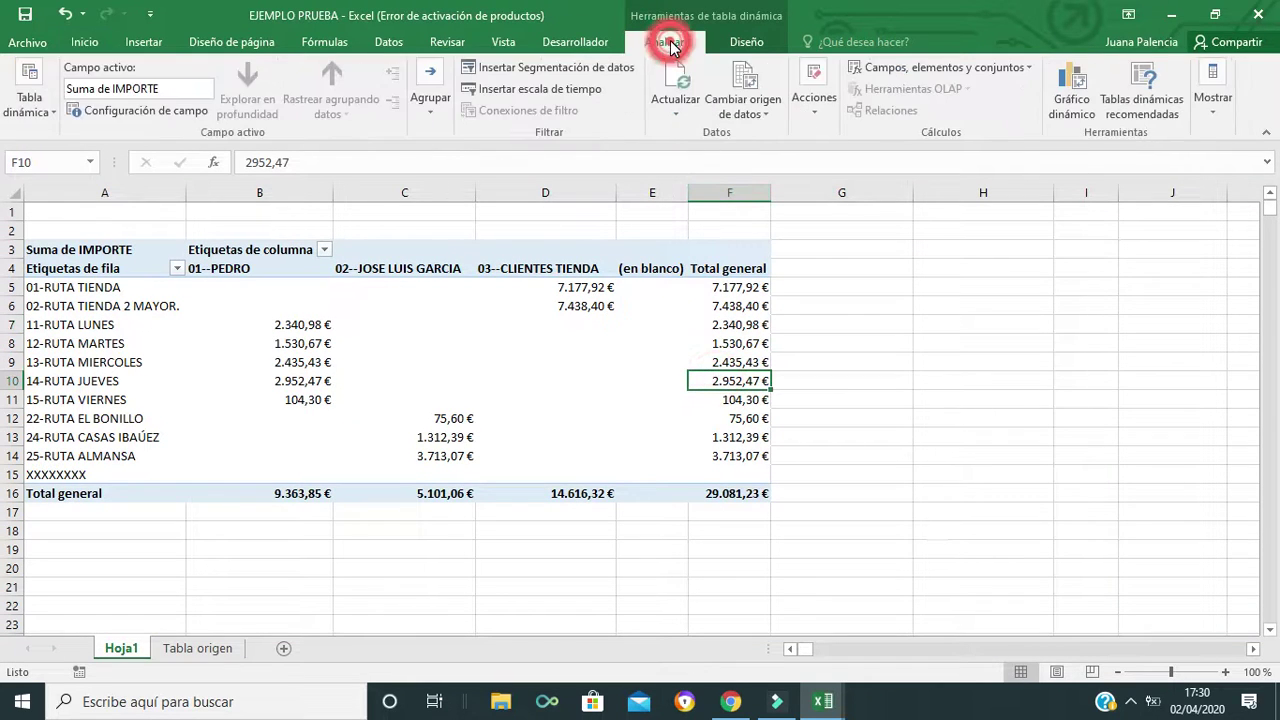
{"action": "left_click", "coordinate": [676, 113]}
{"action": "left_click", "coordinate": [703, 131]}
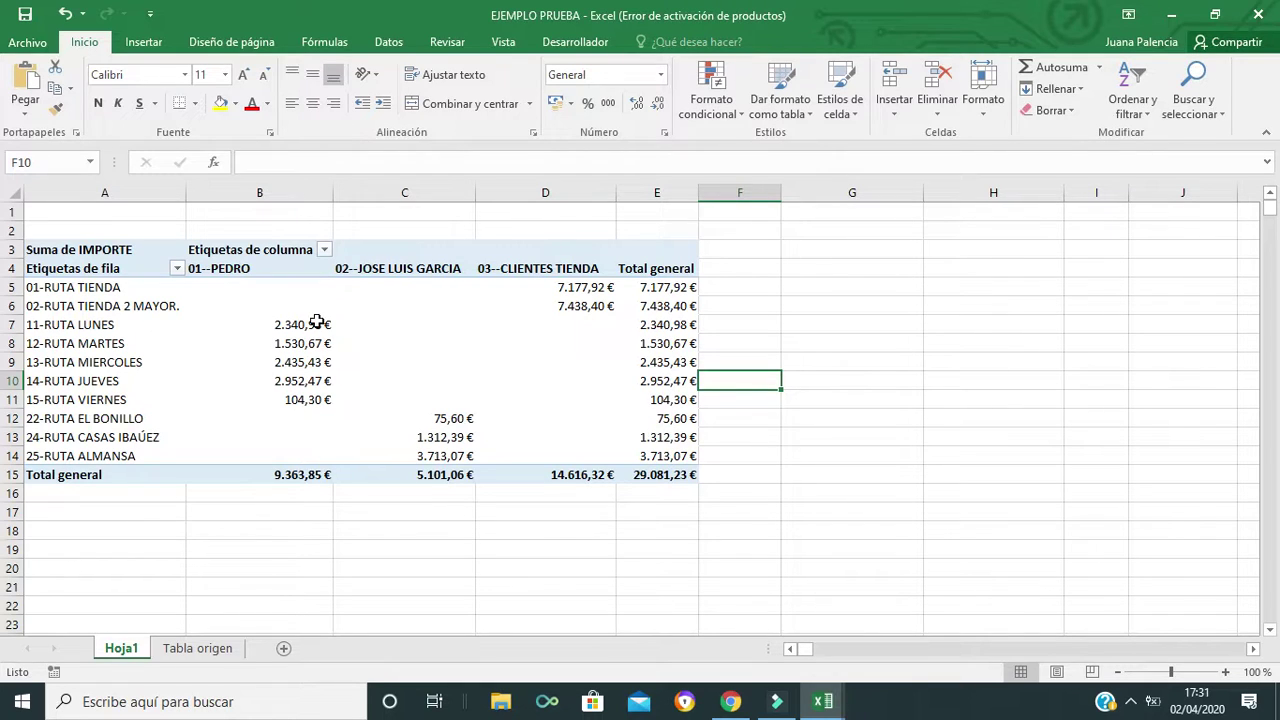
{"action": "mouse_move", "coordinate": [303, 324]}
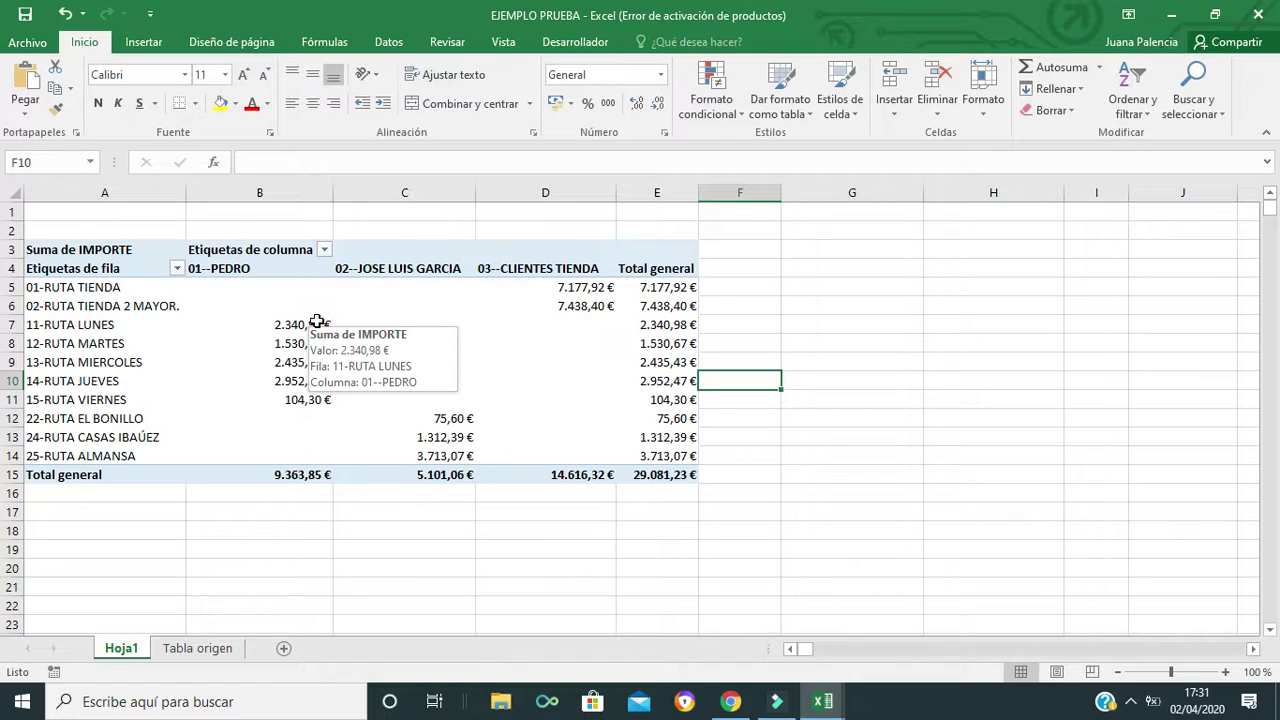
Save the workbook as a macro-enabled EJEMPLO PRUEBA file in the Desktop's Videos folder.
{"action": "left_click", "coordinate": [40, 46]}
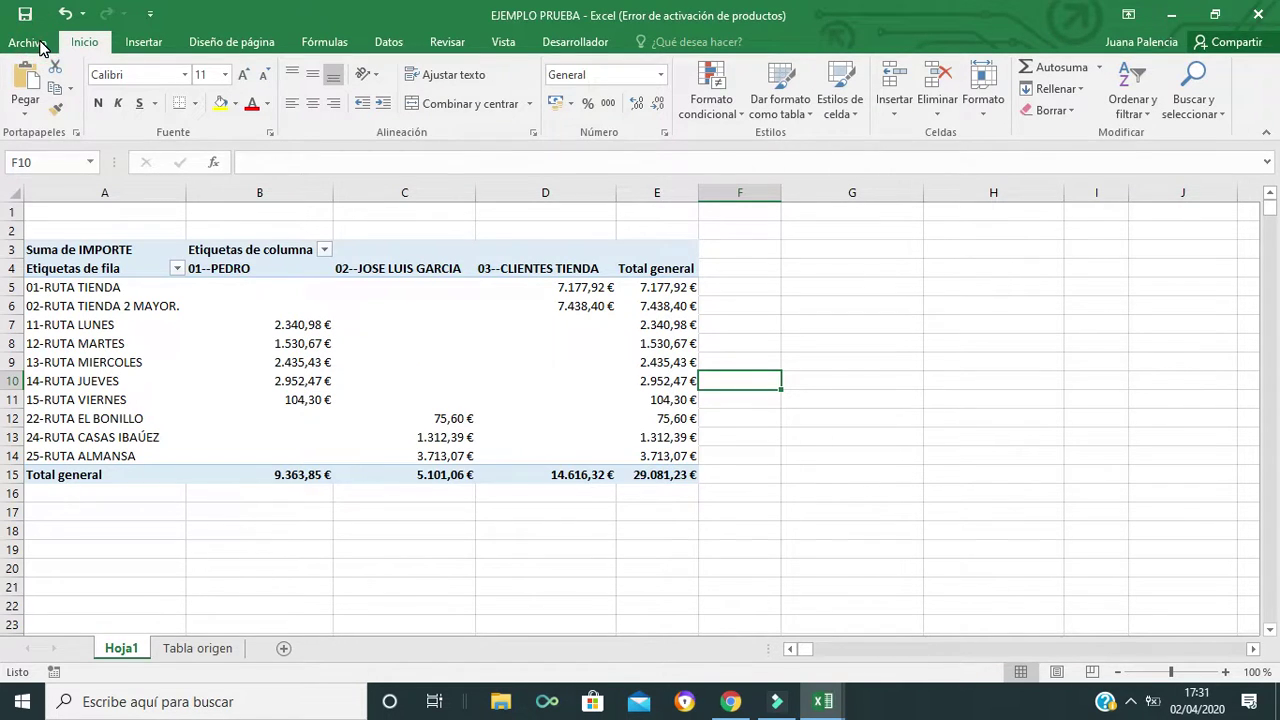
{"action": "left_click", "coordinate": [39, 43]}
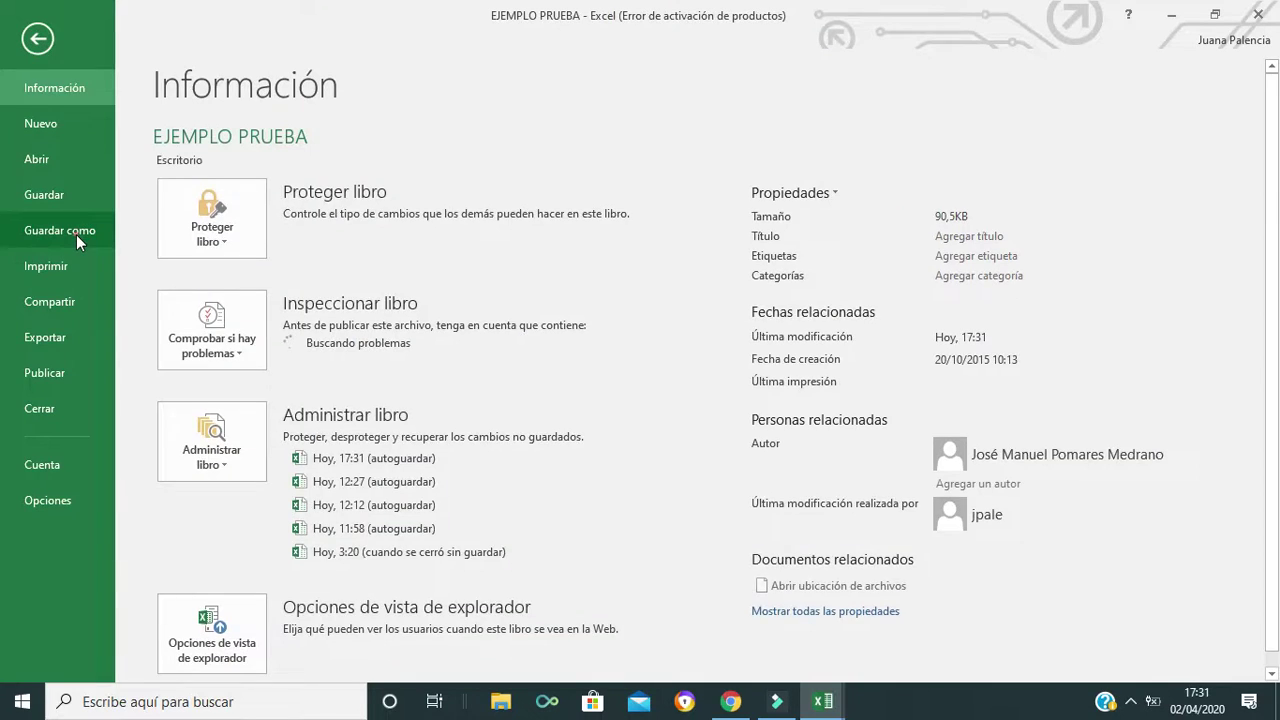
{"action": "left_click", "coordinate": [76, 234]}
{"action": "left_click", "coordinate": [259, 302]}
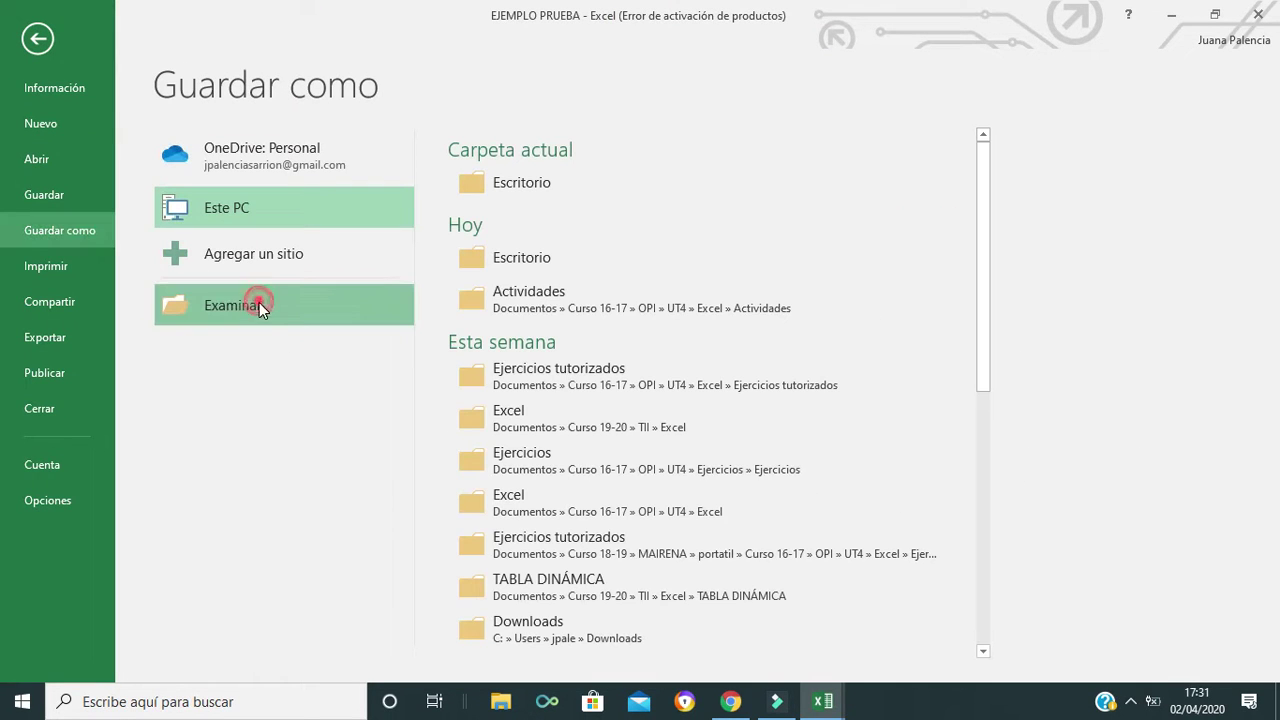
{"action": "left_click", "coordinate": [517, 260]}
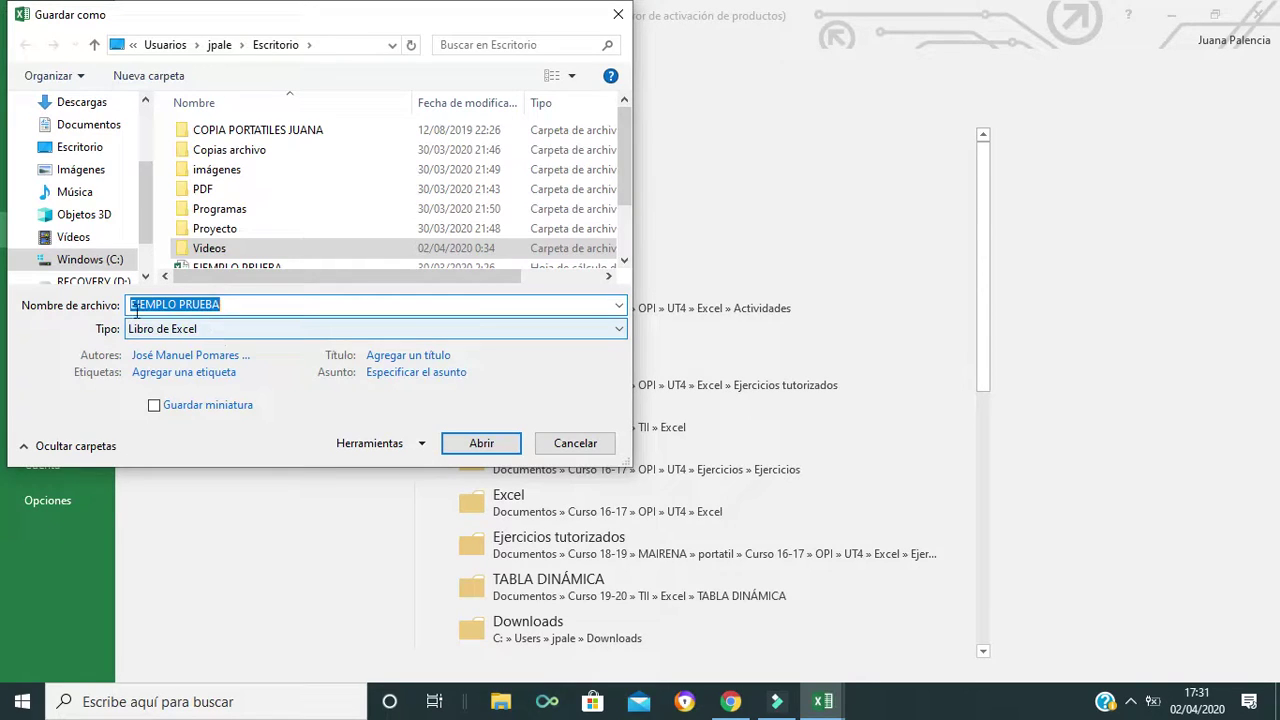
{"action": "left_click", "coordinate": [620, 330]}
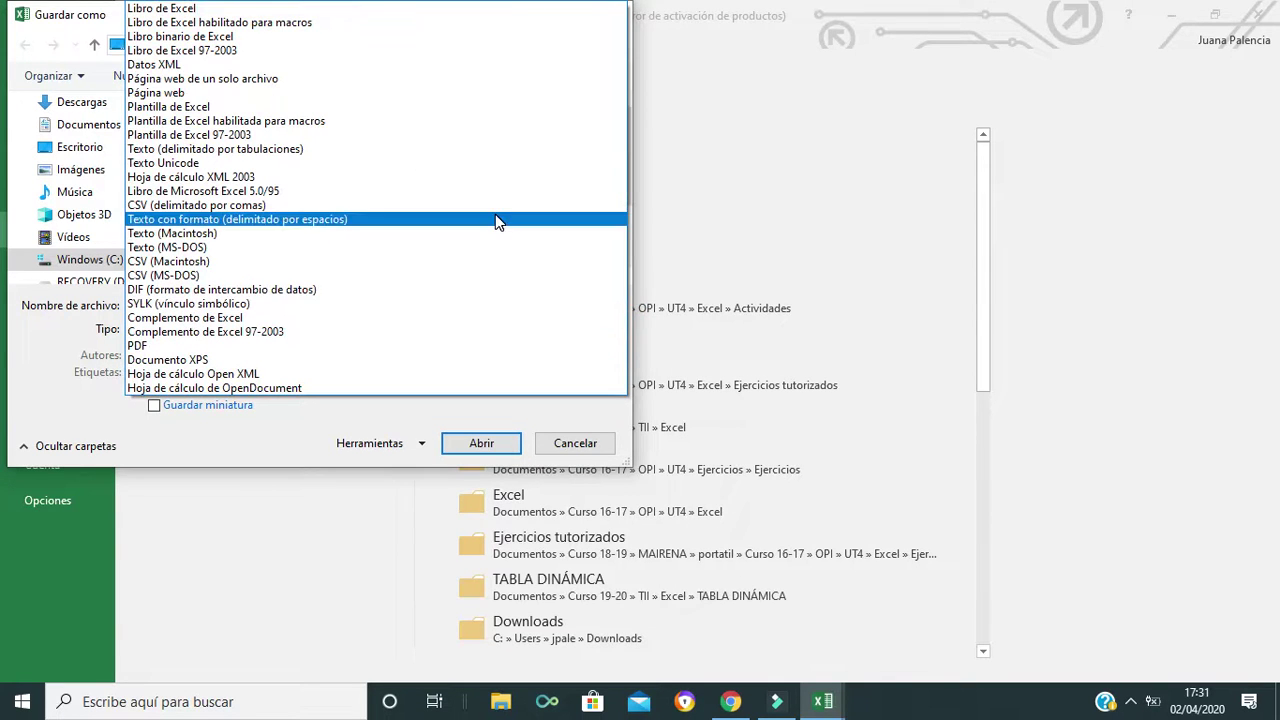
{"action": "left_click", "coordinate": [366, 23]}
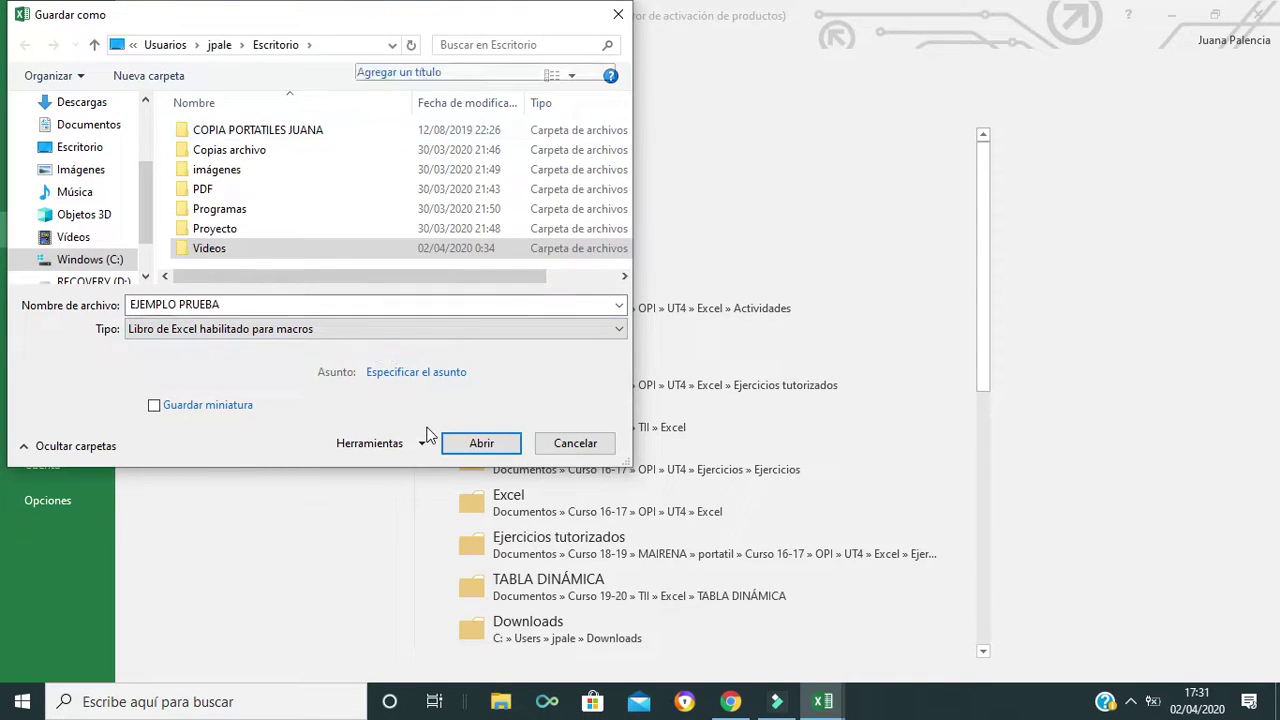
{"action": "left_click", "coordinate": [478, 445]}
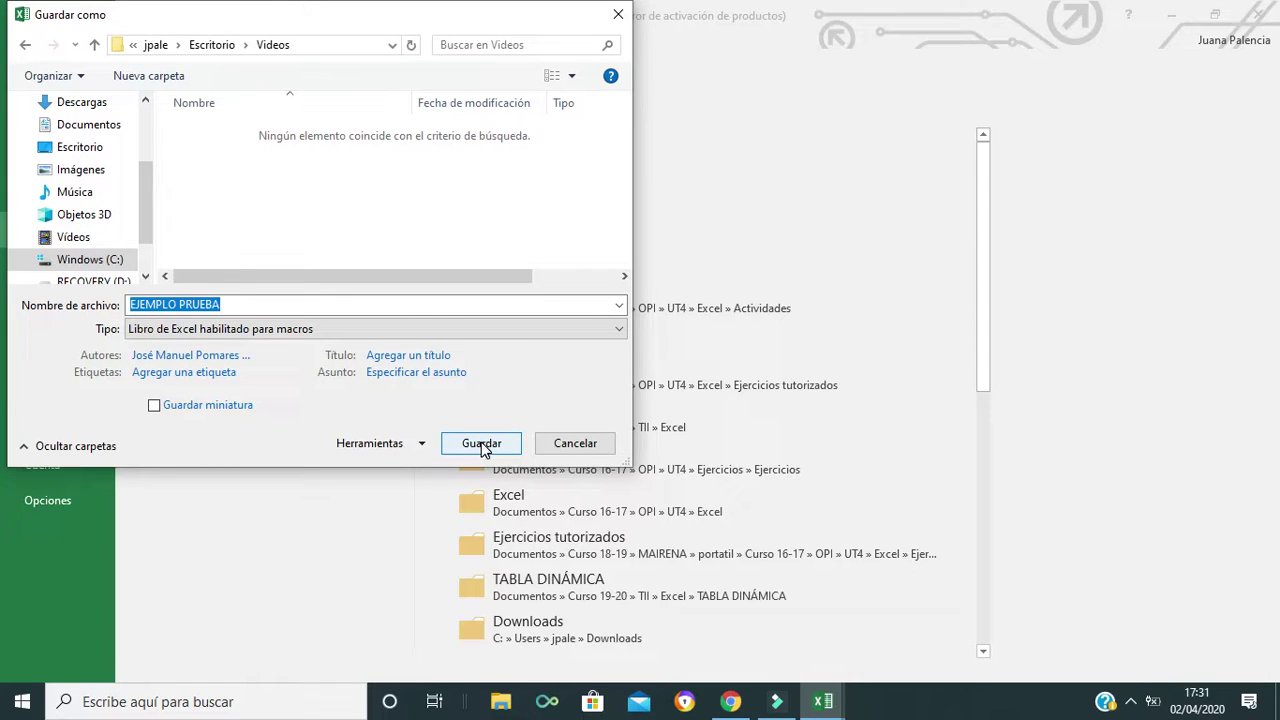
{"action": "left_click", "coordinate": [481, 445]}
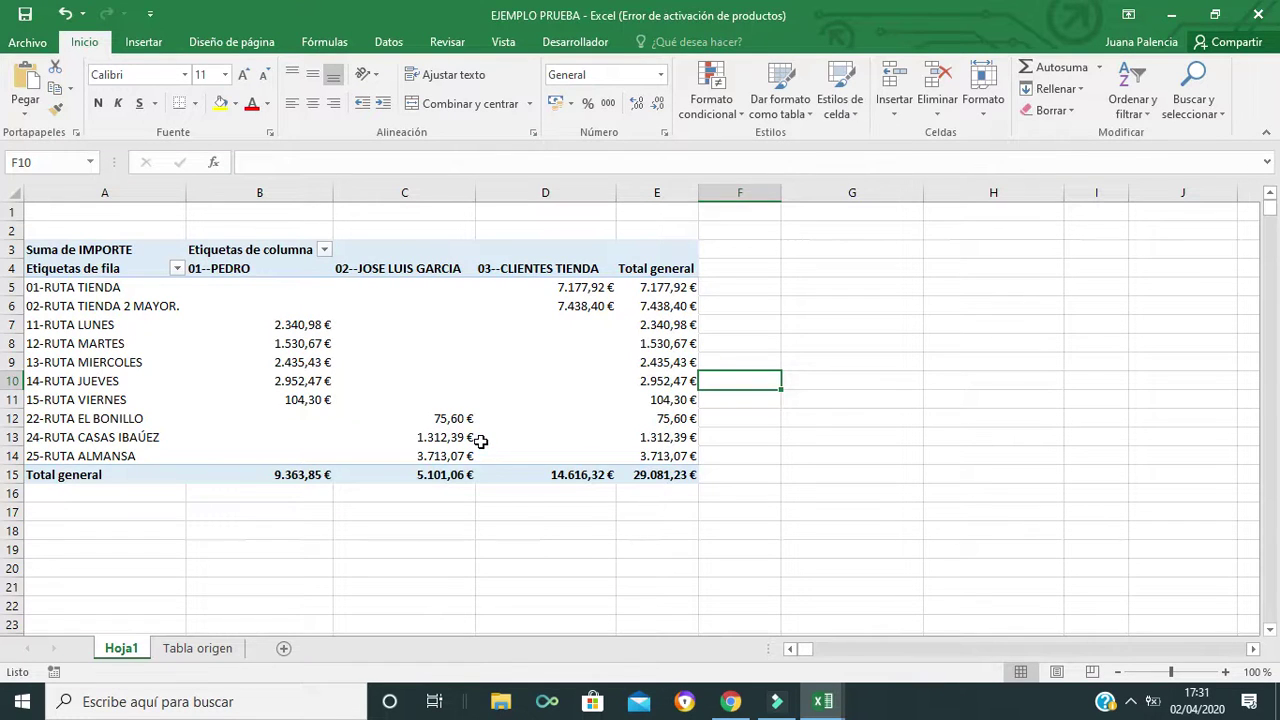
{"action": "left_click", "coordinate": [481, 441]}
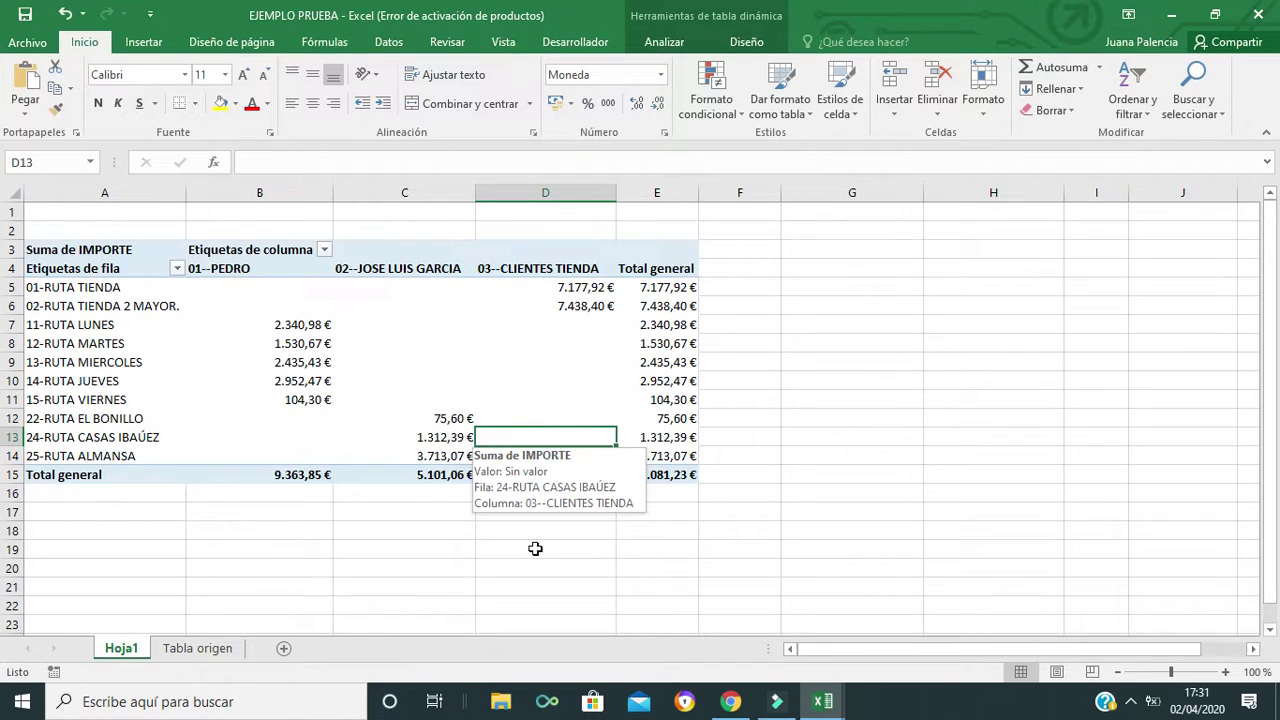
{"action": "left_click", "coordinate": [503, 703]}
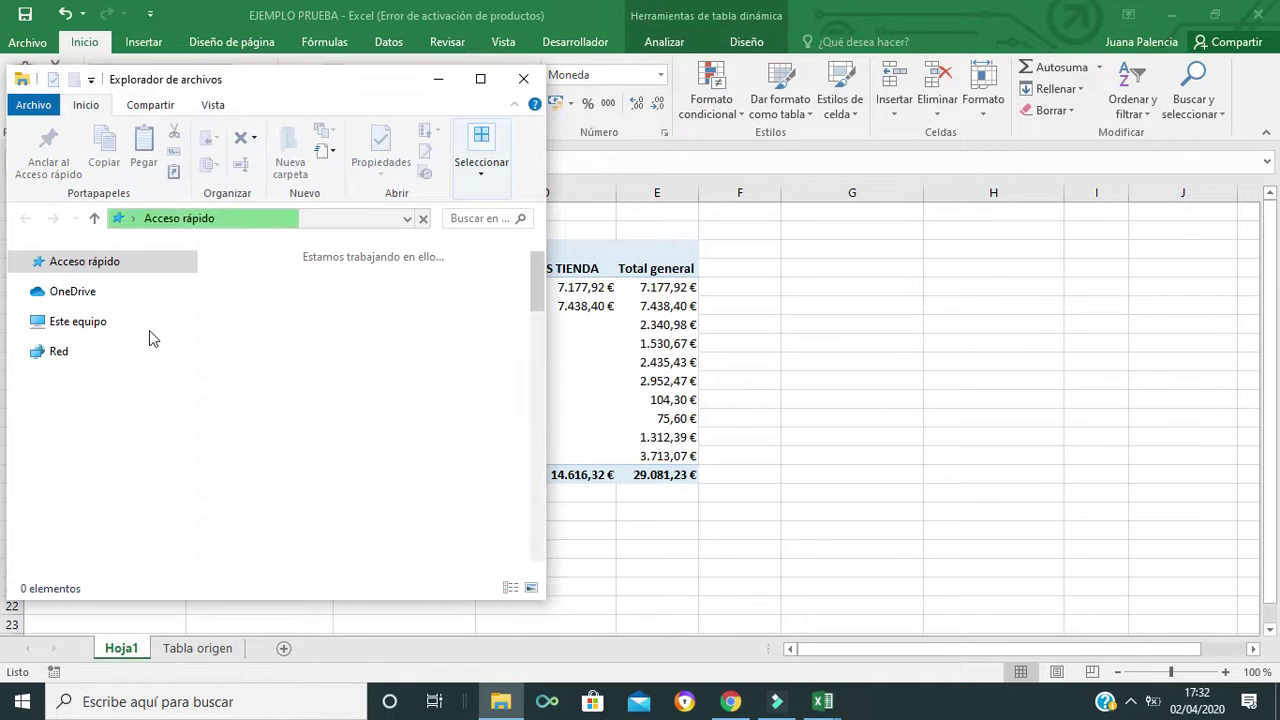
Check in File Explorer that EJEMPLO PRUEBA is in Desktop > Videos, then minimize the window.
{"action": "left_click", "coordinate": [80, 389]}
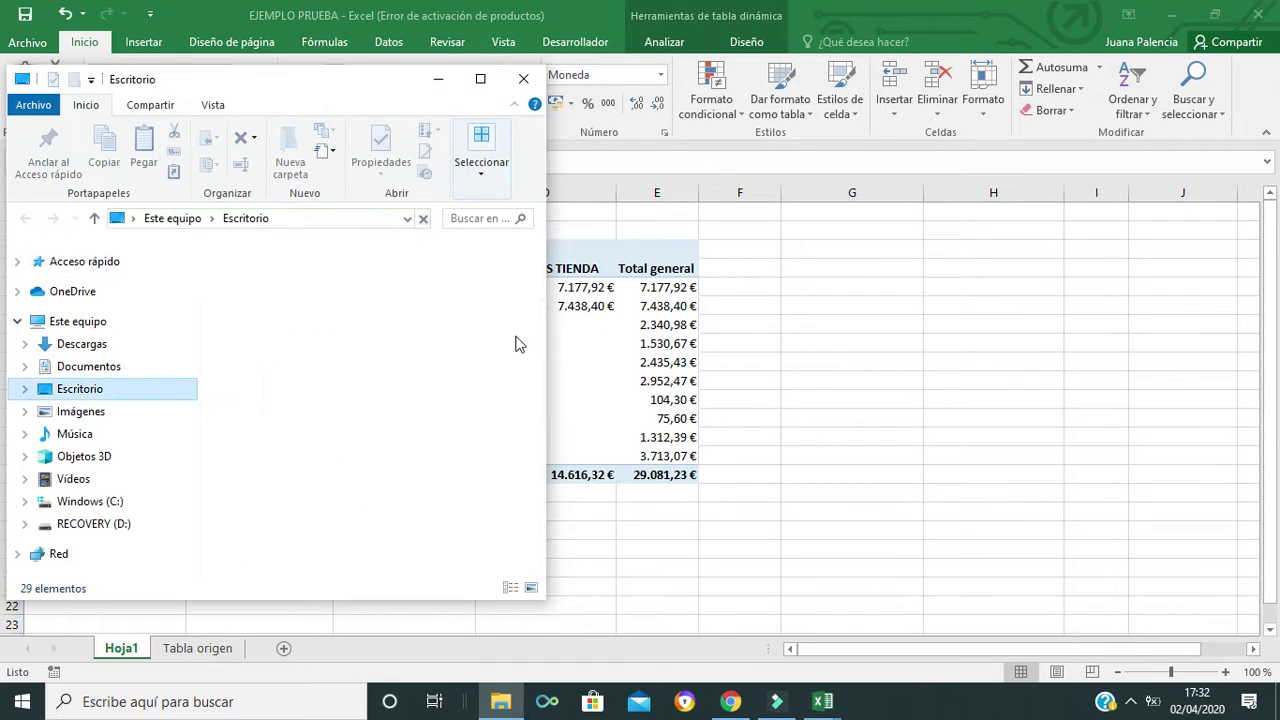
{"action": "scroll", "coordinate": [530, 438], "scroll_direction": "down", "scroll_amount": 2}
{"action": "left_click", "coordinate": [525, 433]}
{"action": "left_click", "coordinate": [530, 474]}
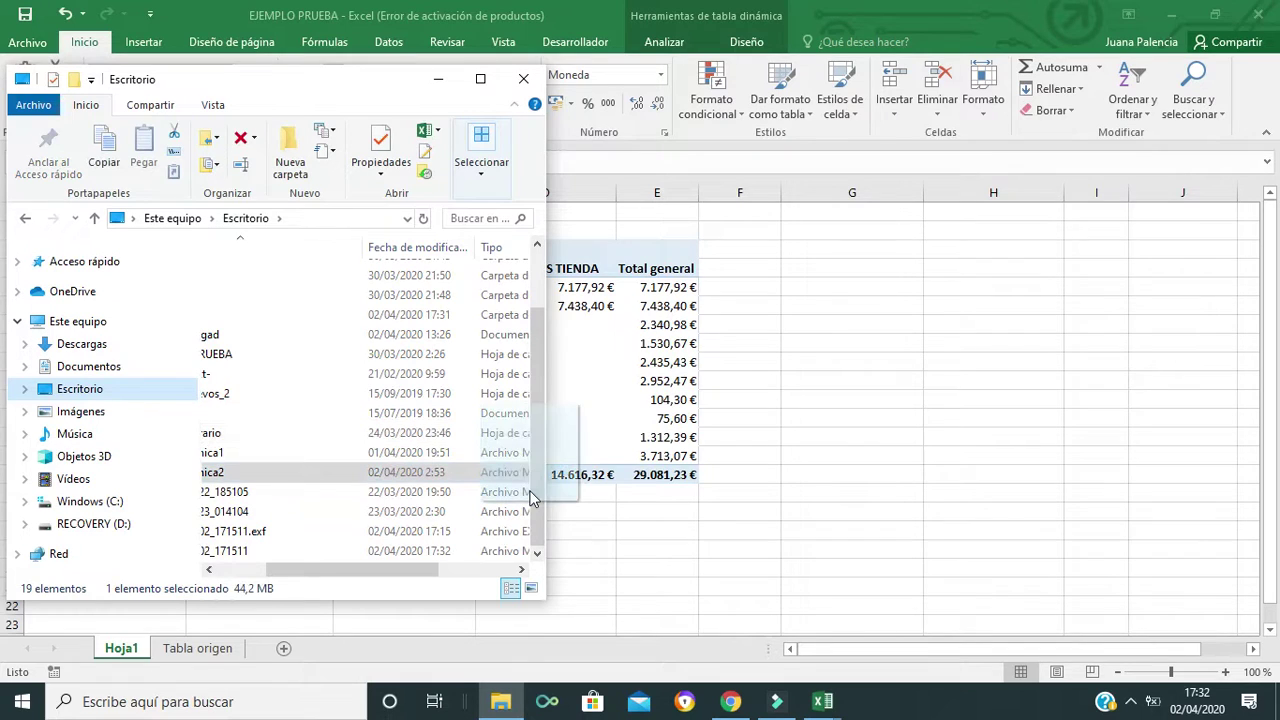
{"action": "left_click_drag", "start_coordinate": [275, 566], "coordinate": [194, 563]}
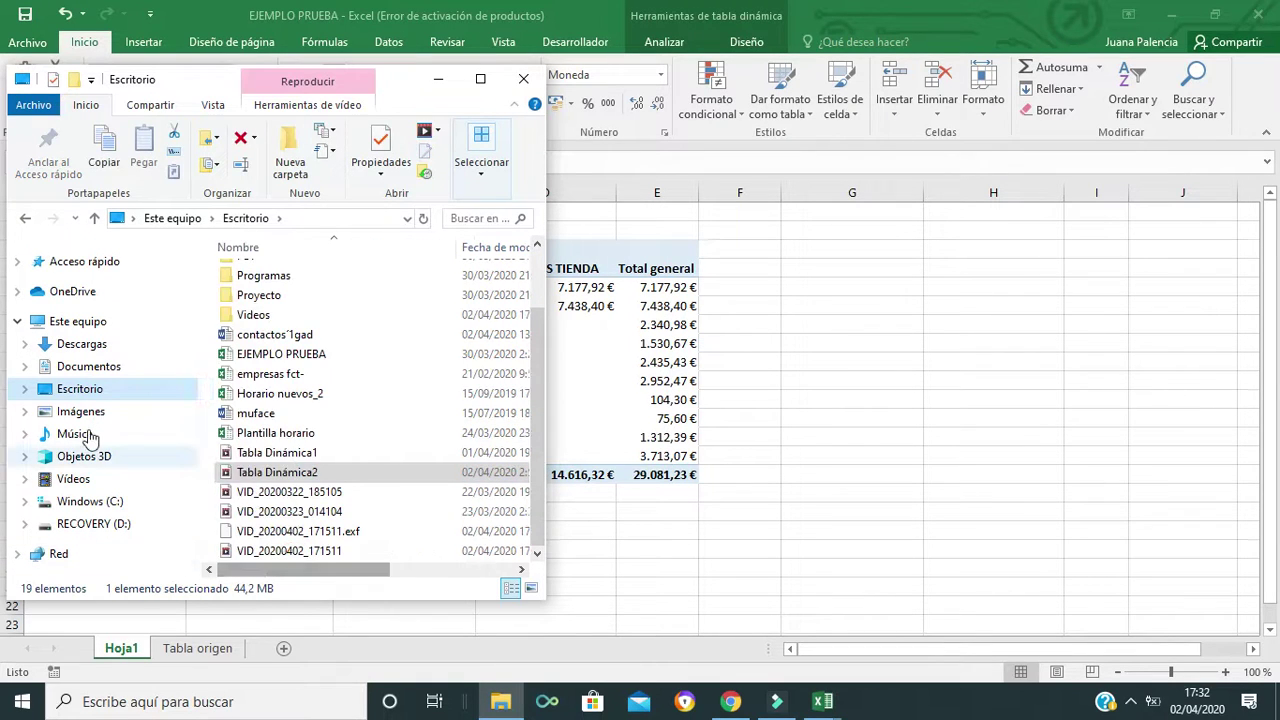
{"action": "left_click", "coordinate": [256, 318]}
{"action": "double_click", "coordinate": [257, 317]}
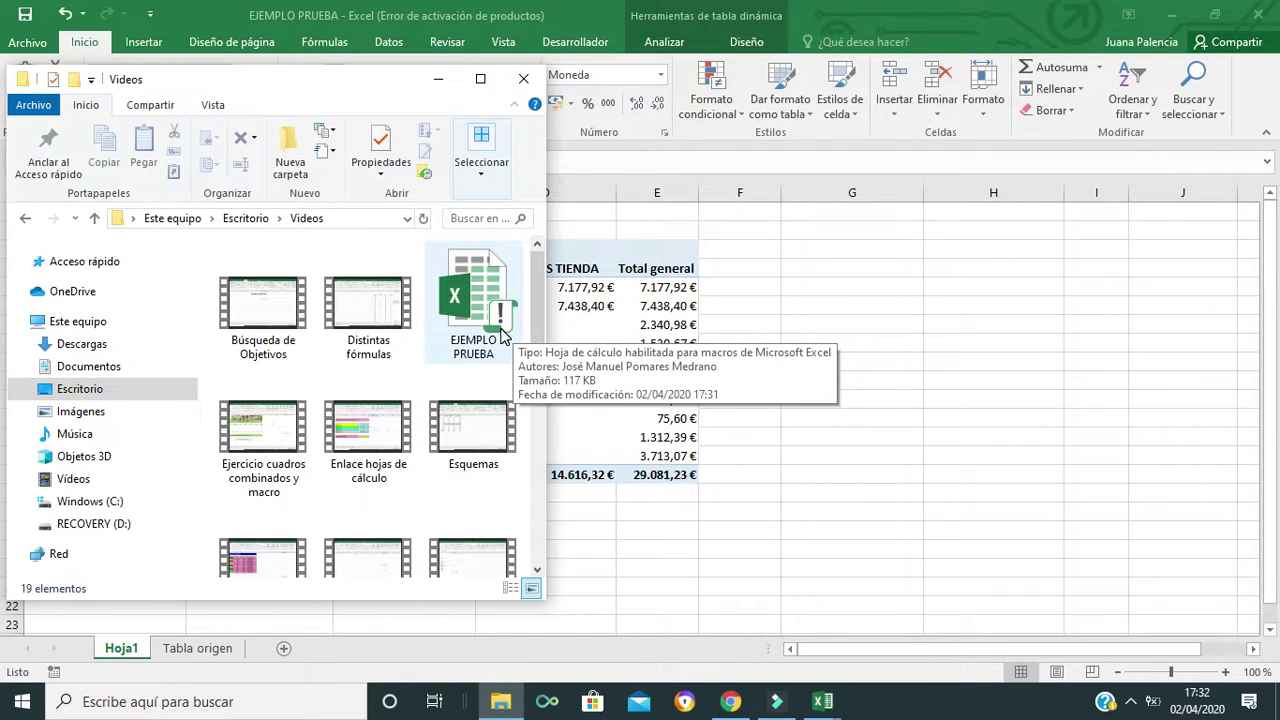
{"action": "left_click", "coordinate": [440, 79]}
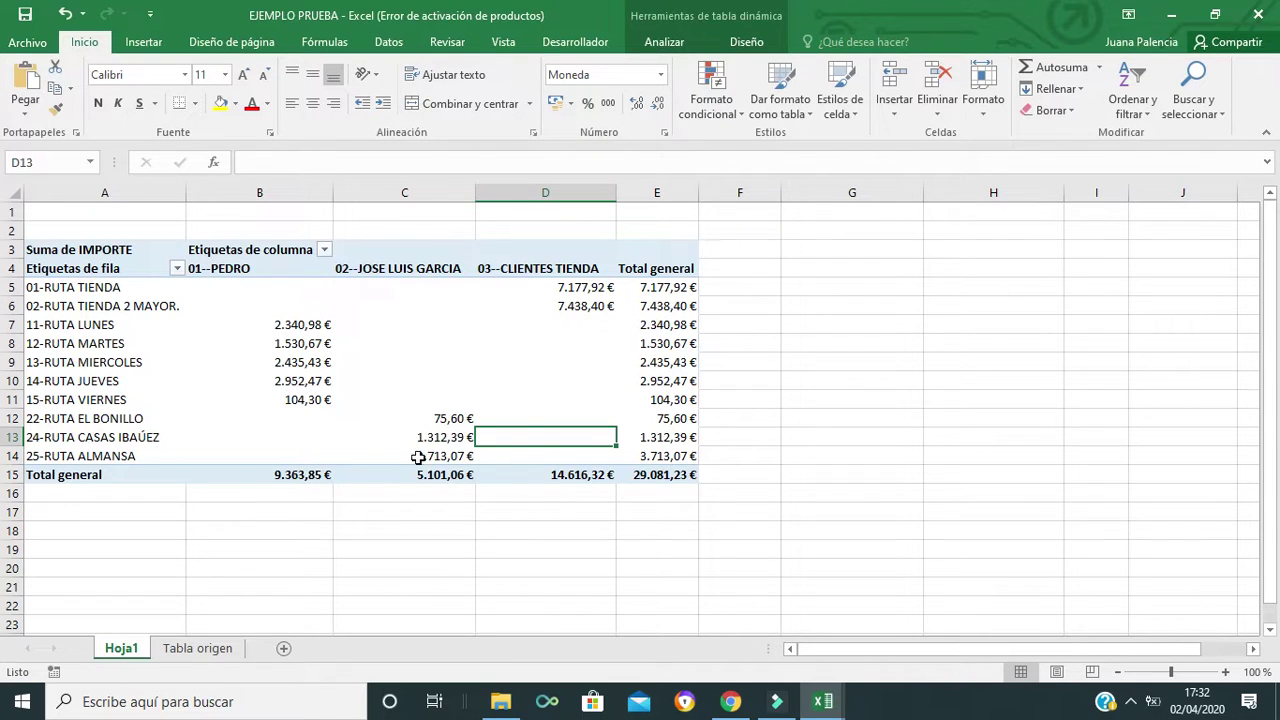
Rename the pivot table from TablaDinámica2 to Prueba.
{"action": "left_click", "coordinate": [652, 46]}
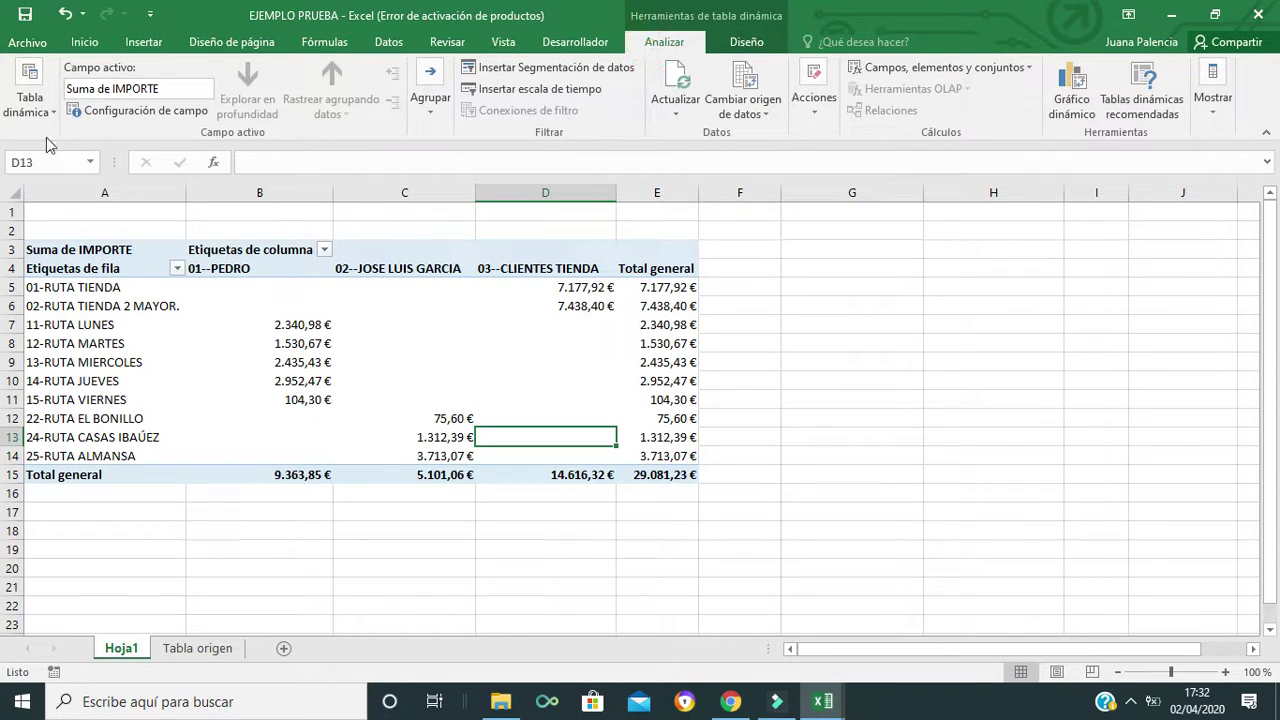
{"action": "left_click", "coordinate": [55, 115]}
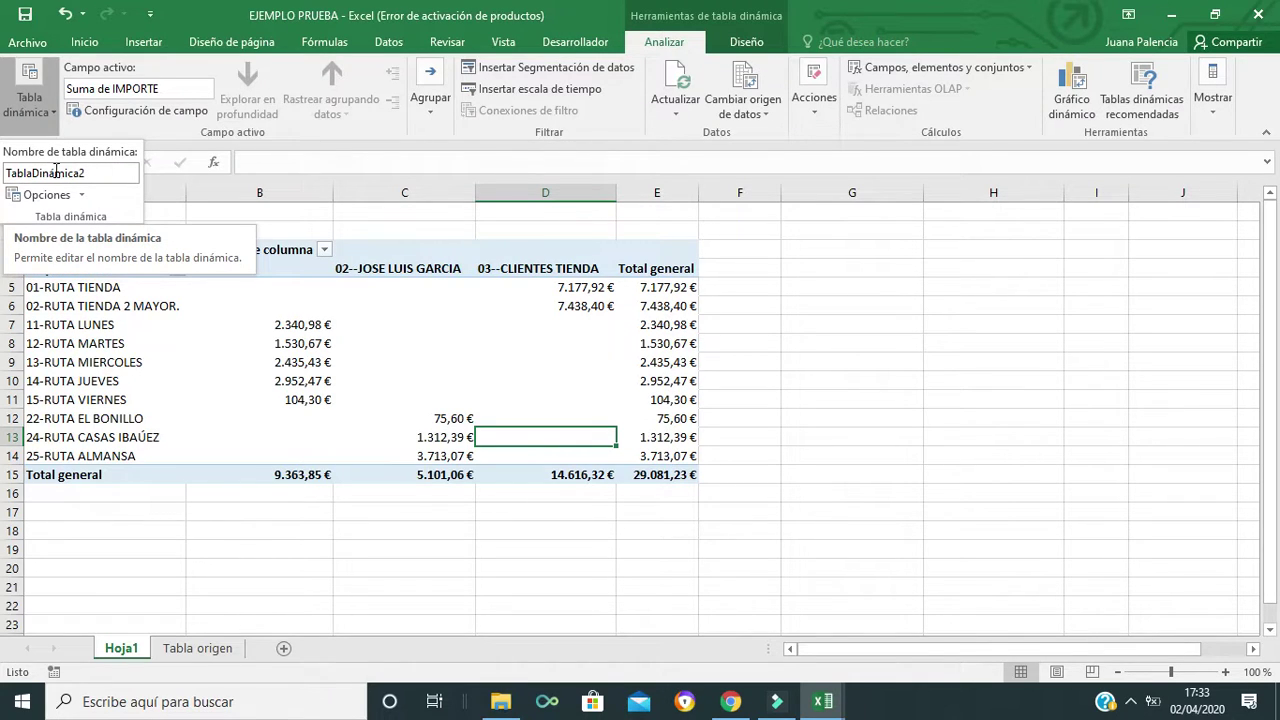
{"action": "double_click", "coordinate": [89, 173]}
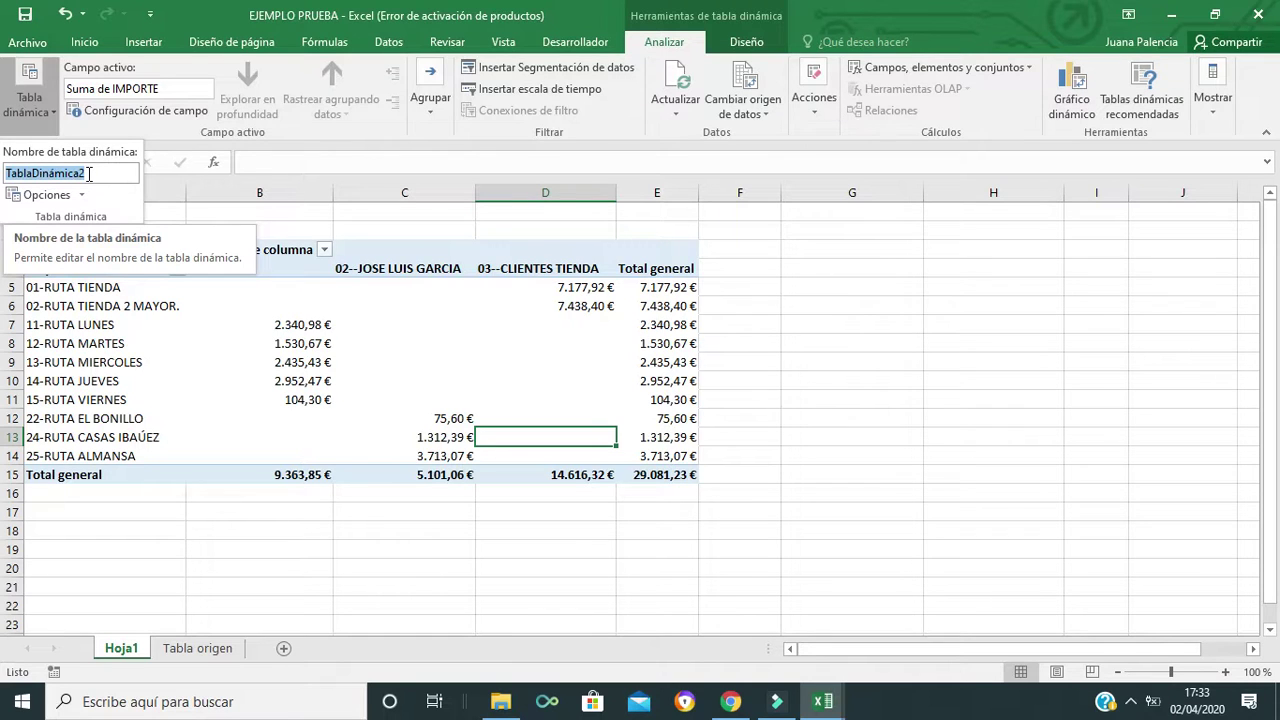
{"action": "type", "text": "Prueba"}
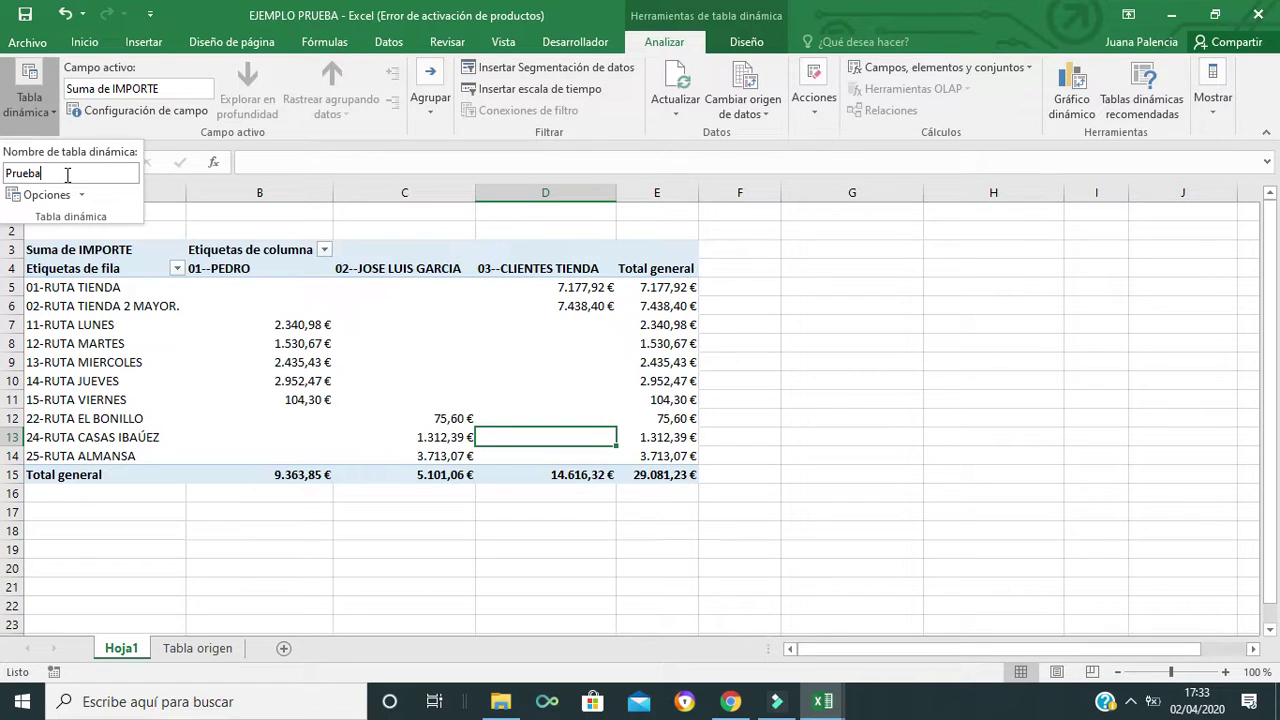
{"action": "key", "text": "Return"}
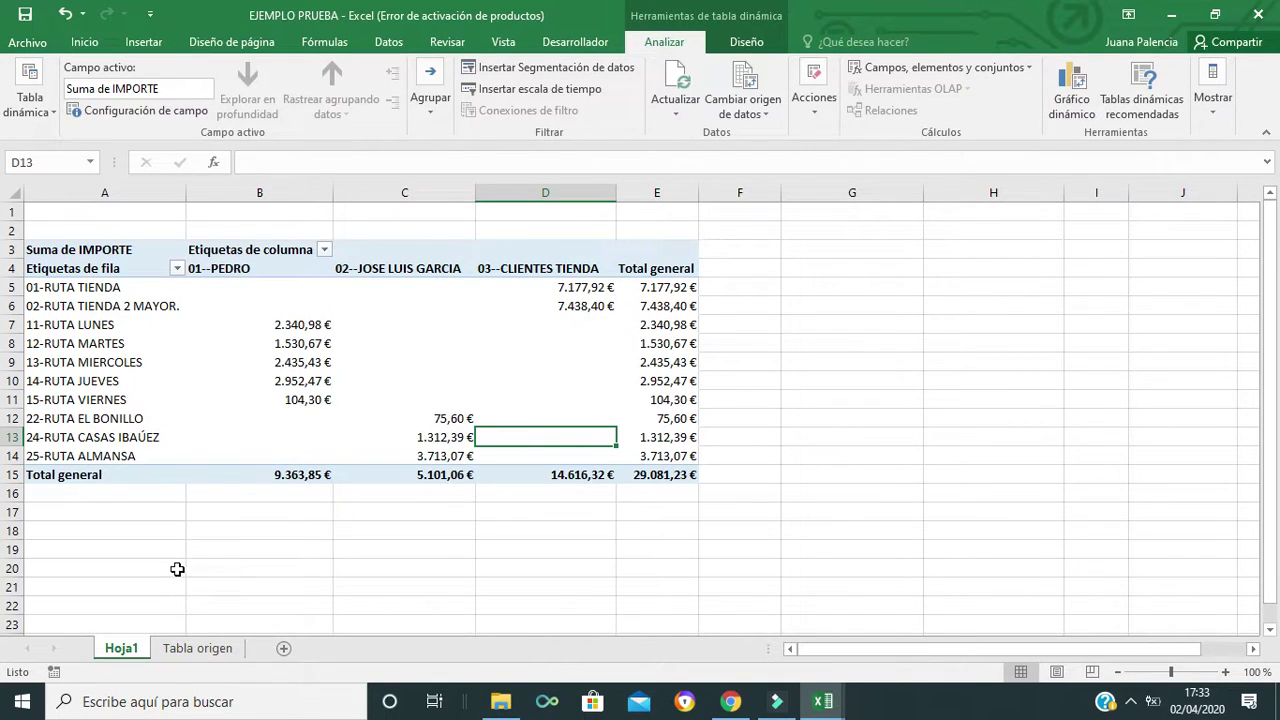
Open the Ver código window for the Hoja1 sheet.
{"action": "right_click", "coordinate": [121, 651]}
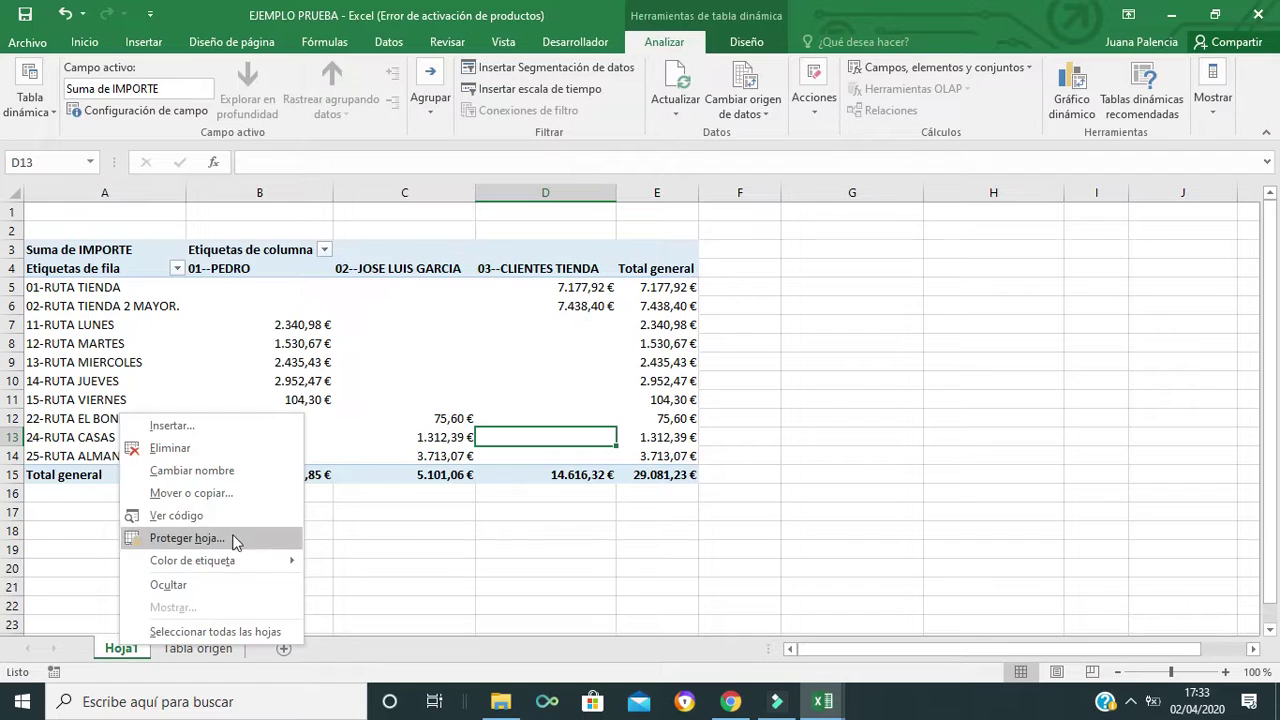
{"action": "left_click", "coordinate": [240, 518]}
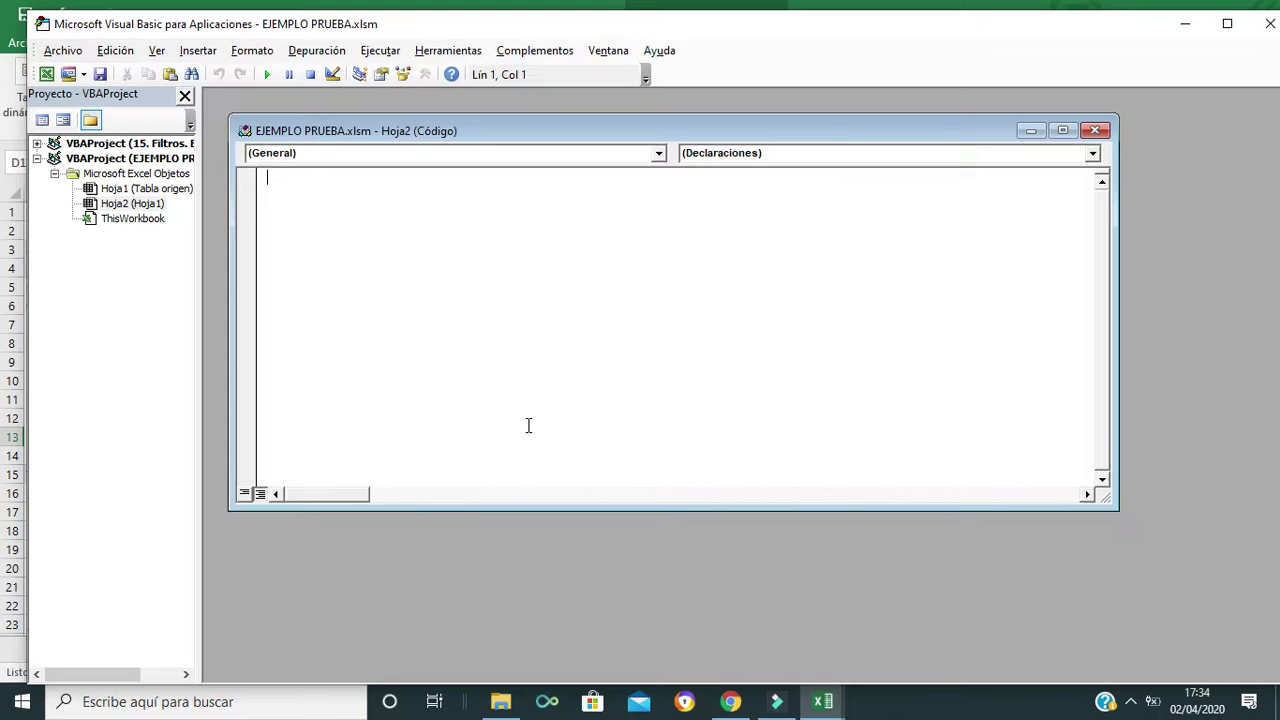
Add an empty Worksheet_Activate procedure and delete the SelectionChange stub.
{"action": "left_click", "coordinate": [659, 154]}
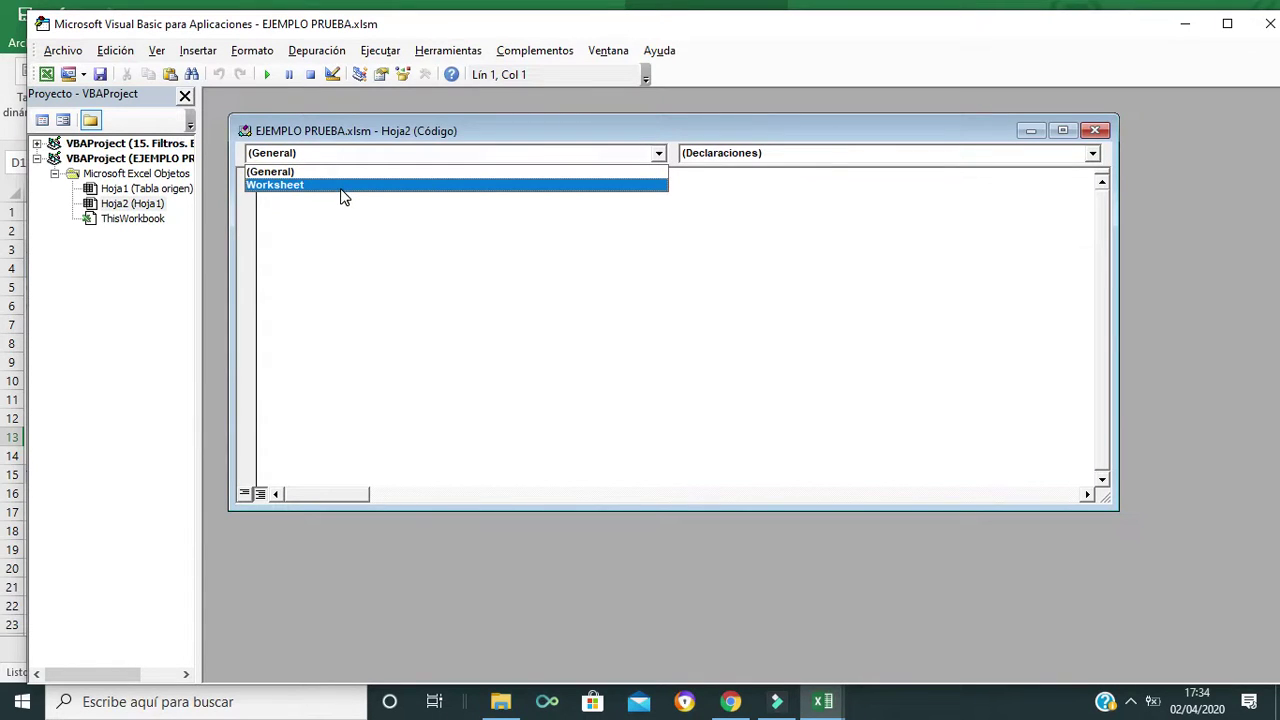
{"action": "left_click", "coordinate": [343, 188]}
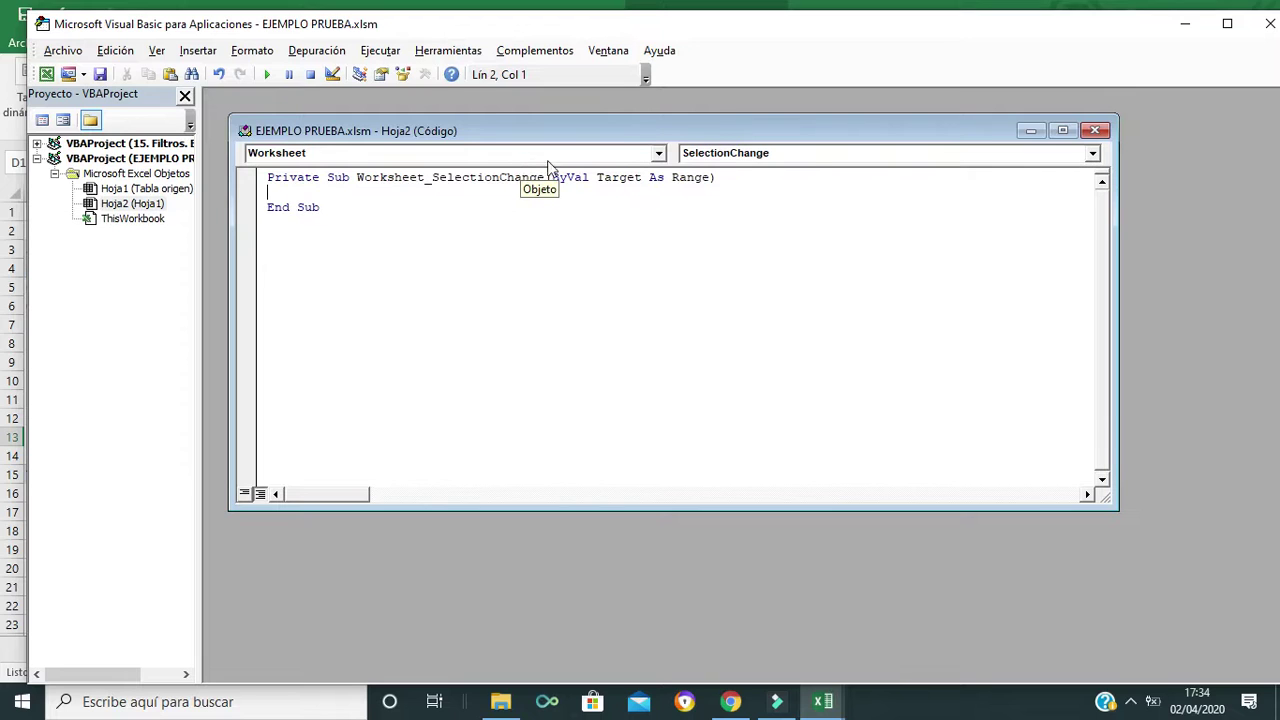
{"action": "left_click", "coordinate": [1092, 153]}
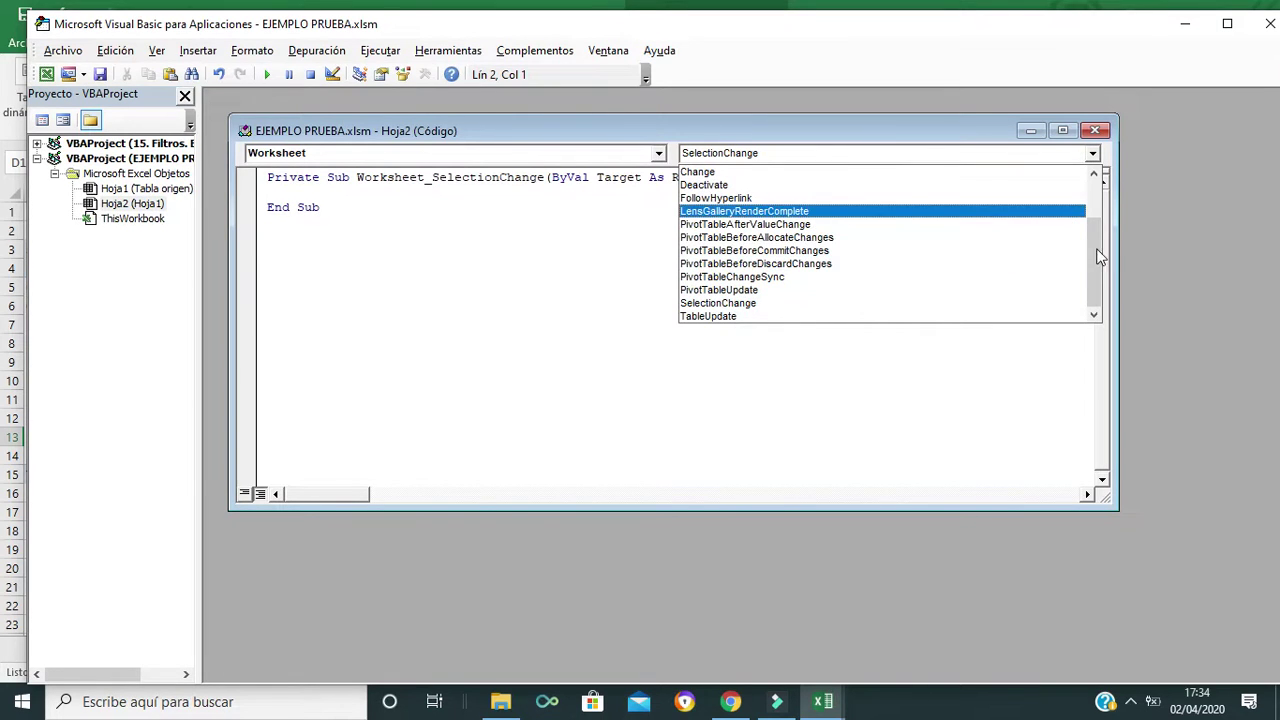
{"action": "scroll", "coordinate": [1098, 257], "scroll_direction": "up", "scroll_amount": 1}
{"action": "scroll", "coordinate": [1090, 252], "scroll_direction": "up", "scroll_amount": 1}
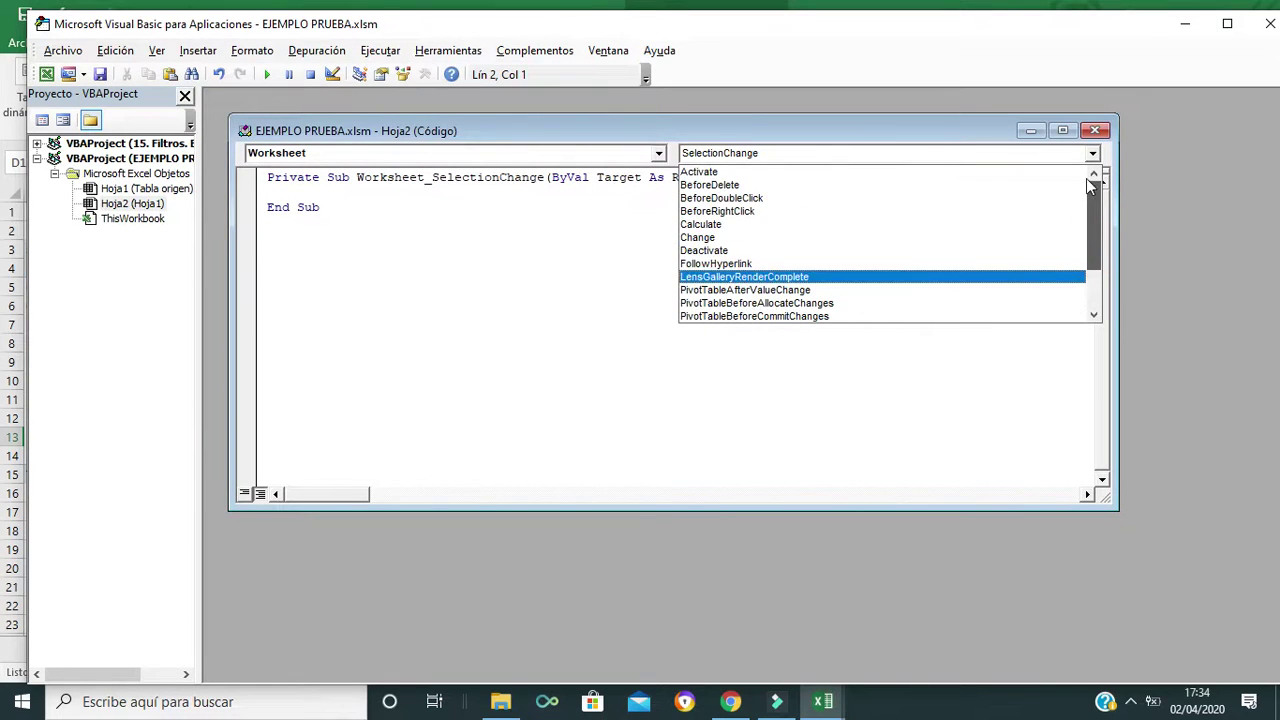
{"action": "left_click", "coordinate": [799, 177]}
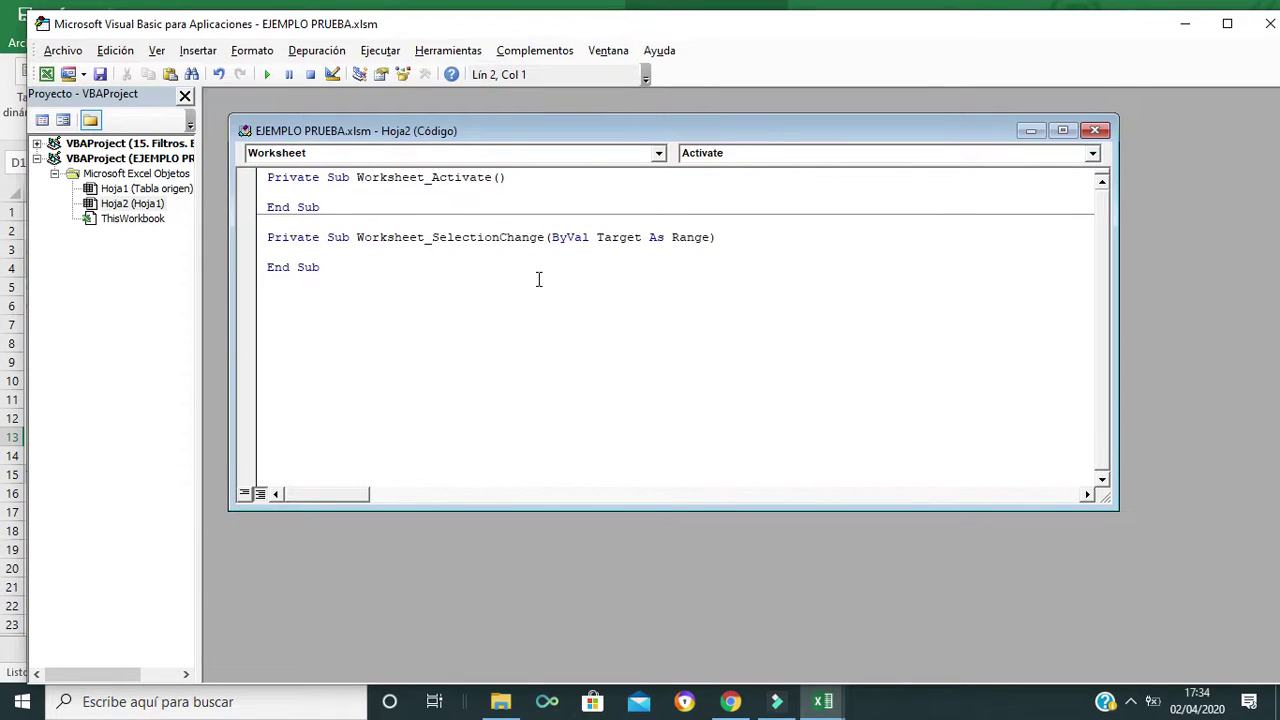
{"action": "left_click_drag", "start_coordinate": [345, 283], "coordinate": [265, 226]}
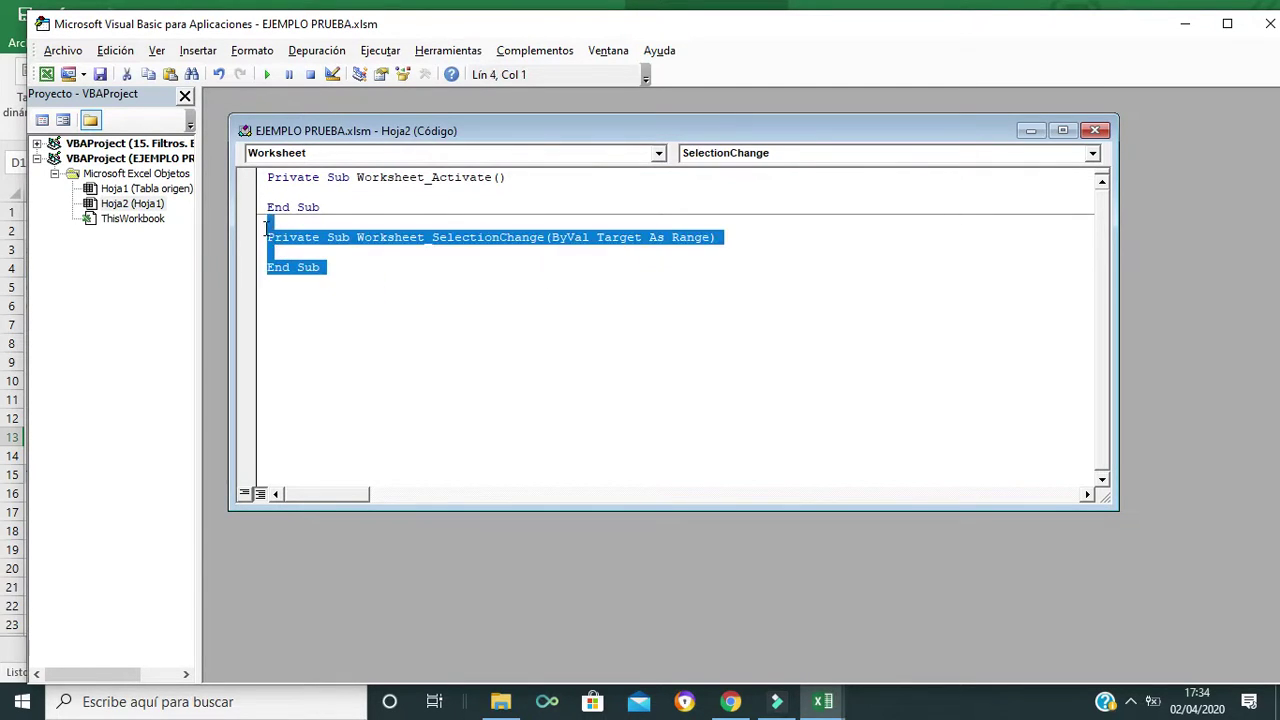
{"action": "key", "text": "Delete"}
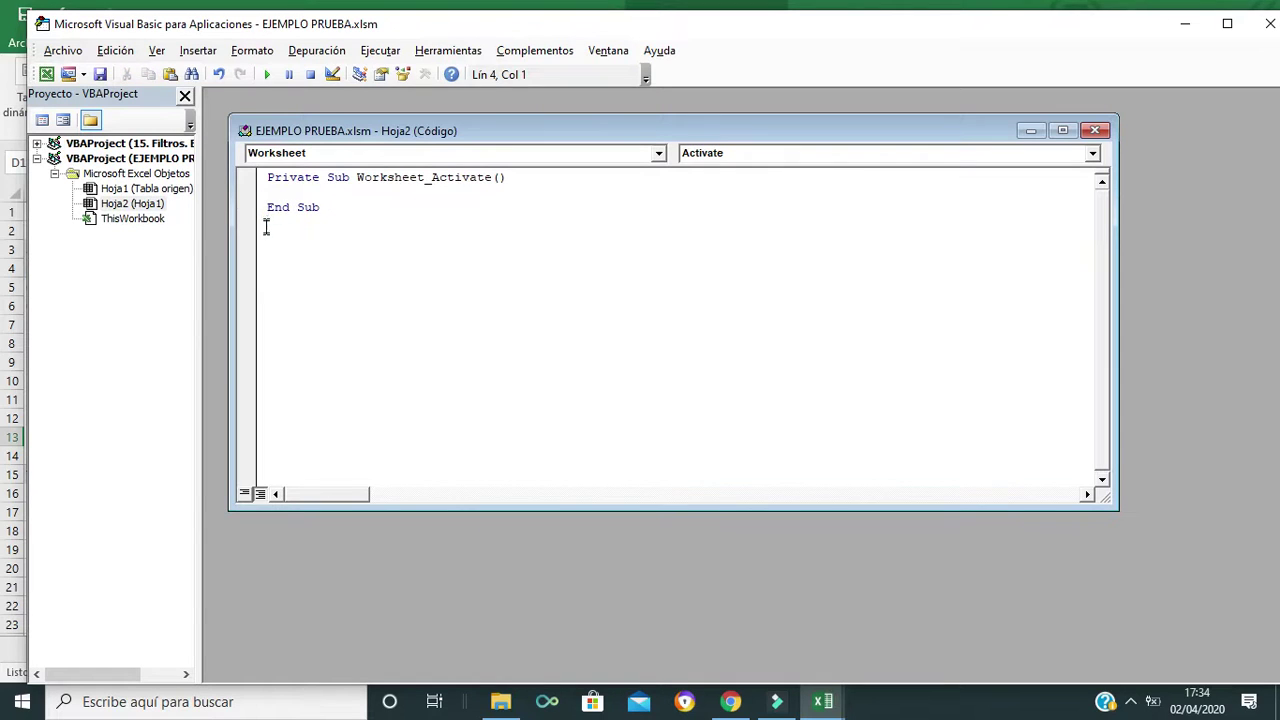
Start the Activate procedure's line with activesheet.pivottables(".
{"action": "left_click", "coordinate": [272, 195]}
{"action": "type", "text": "actives"}
{"action": "type", "text": "hee"}
{"action": "type", "text": "t"}
{"action": "type", "text": "."}
{"action": "type", "text": "pivott"}
{"action": "type", "text": "able"}
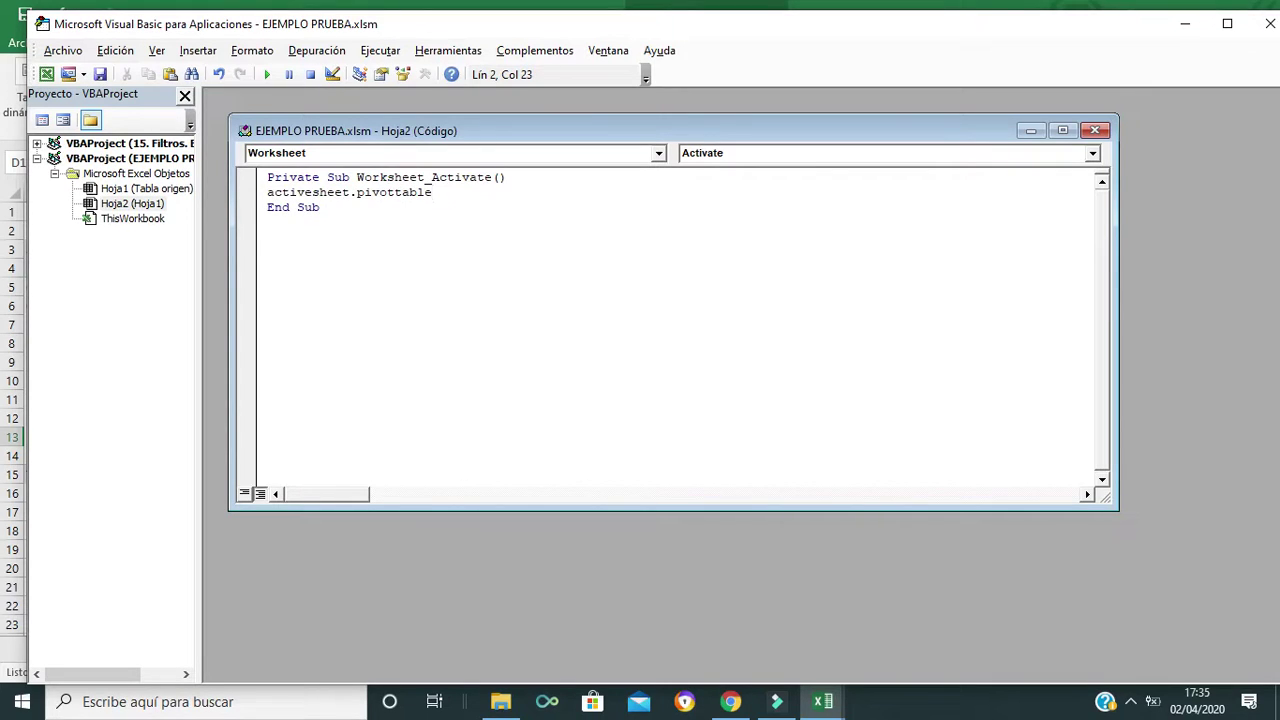
{"action": "type", "text": "s"}
{"action": "type", "text": "("}
{"action": "type", "text": "\""}
Complete the line as ActiveSheet.PivotTables("Prueba").pivotcahce.Refresh and save the code.
{"action": "type", "text": "Prueba\")"}
{"action": "type", "text": "."}
{"action": "key", "text": "BackSpace"}
{"action": "key", "text": "BackSpace"}
{"action": "type", "text": ").pivot"}
{"action": "type", "text": "cahce"}
{"action": "type", "text": ".refresh"}
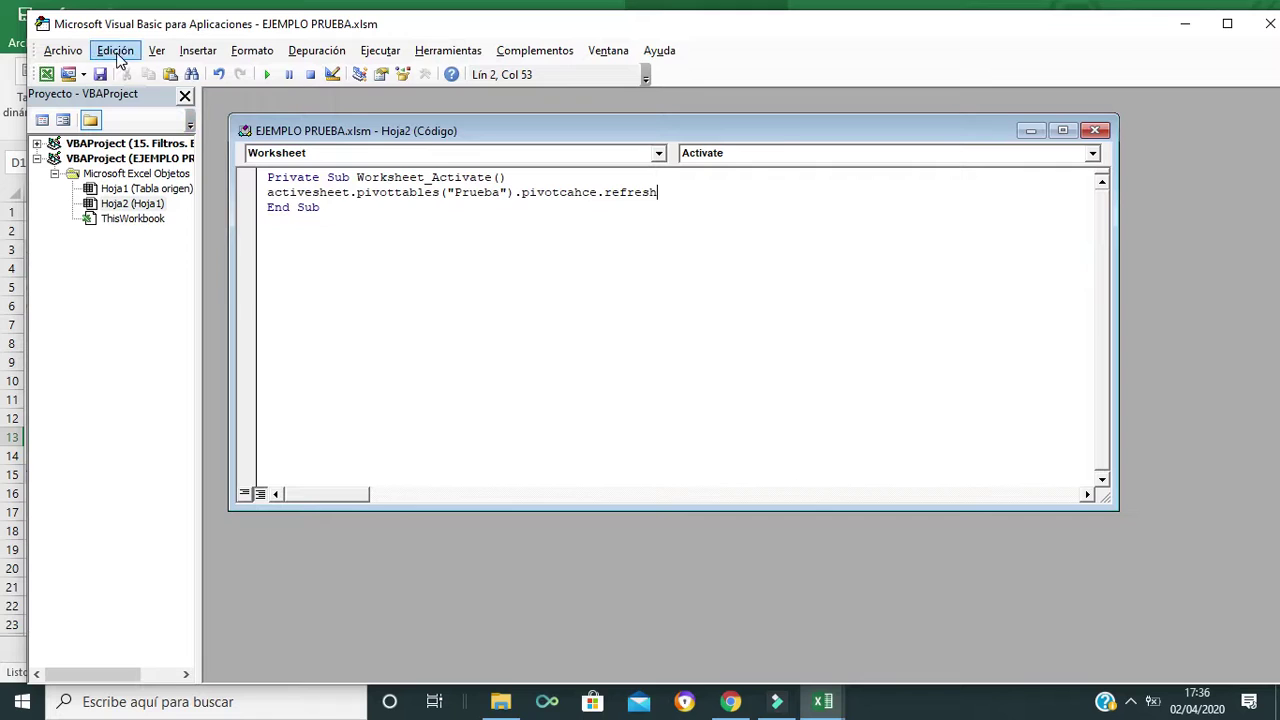
{"action": "left_click", "coordinate": [101, 77]}
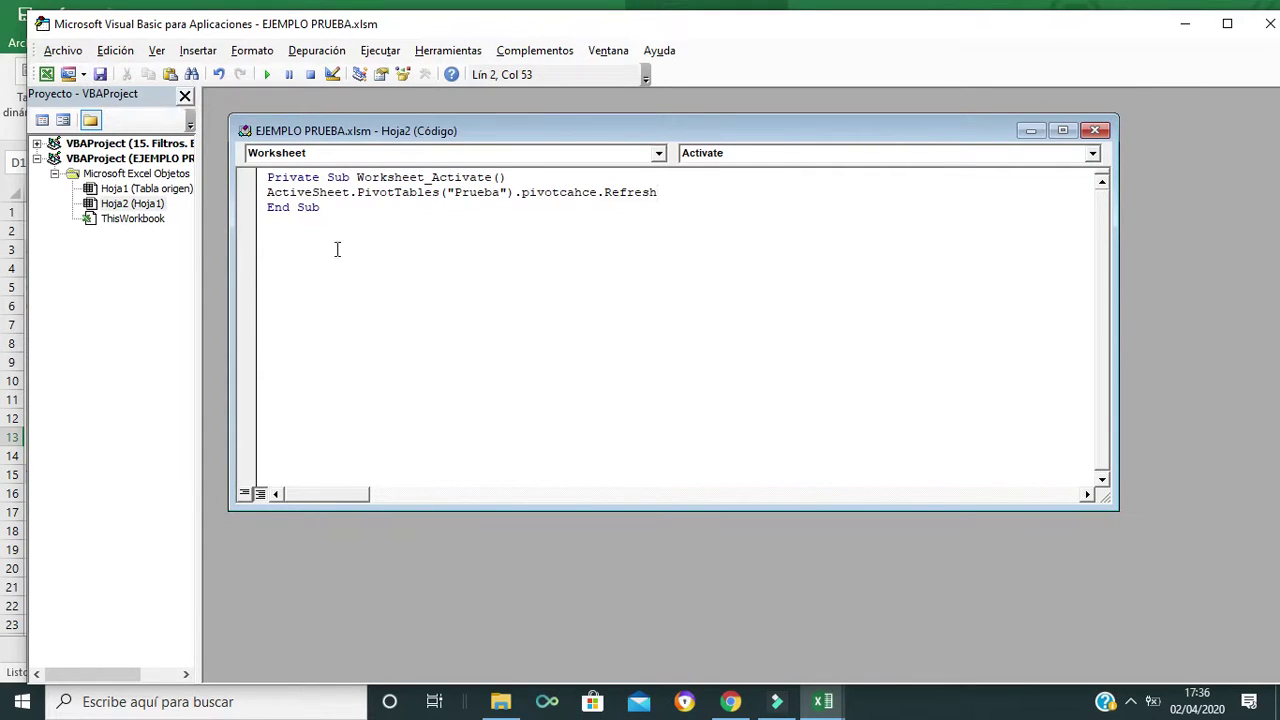
Close the VBA editor, confirm the pivot name Prueba and the Actualizar options, then show Tabla origen.
{"action": "left_click", "coordinate": [1270, 23]}
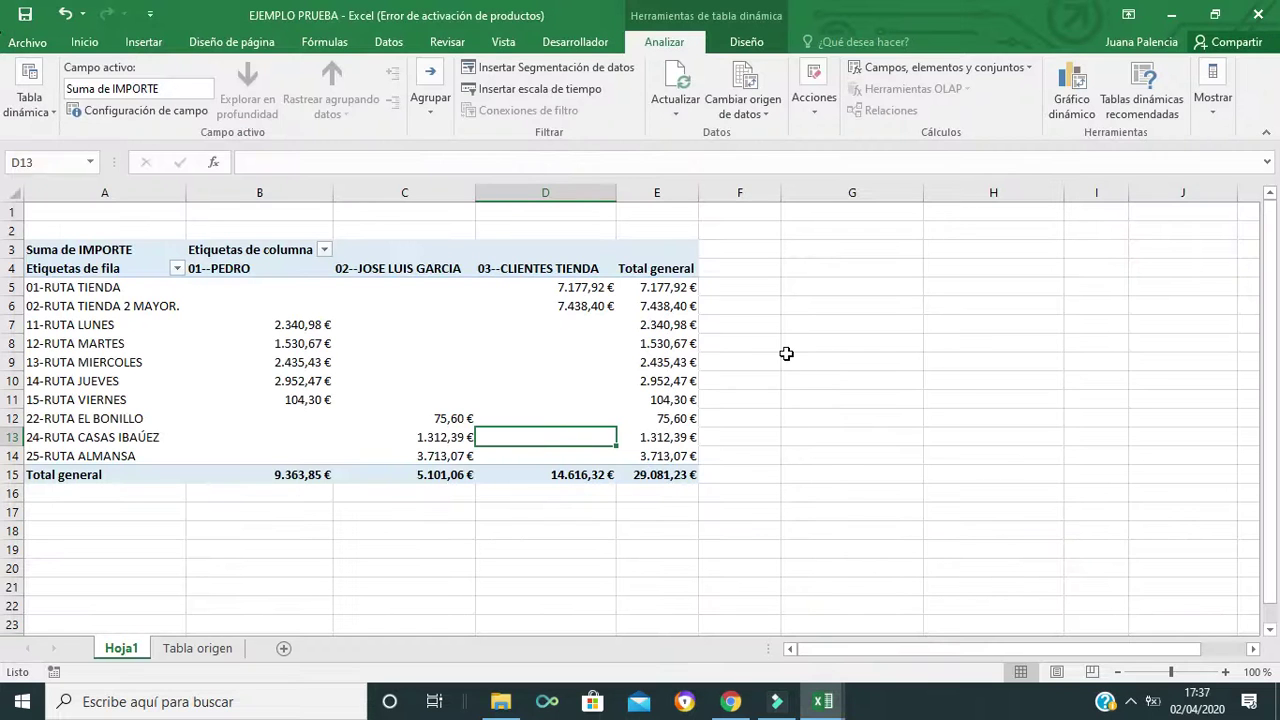
{"action": "left_click", "coordinate": [52, 112]}
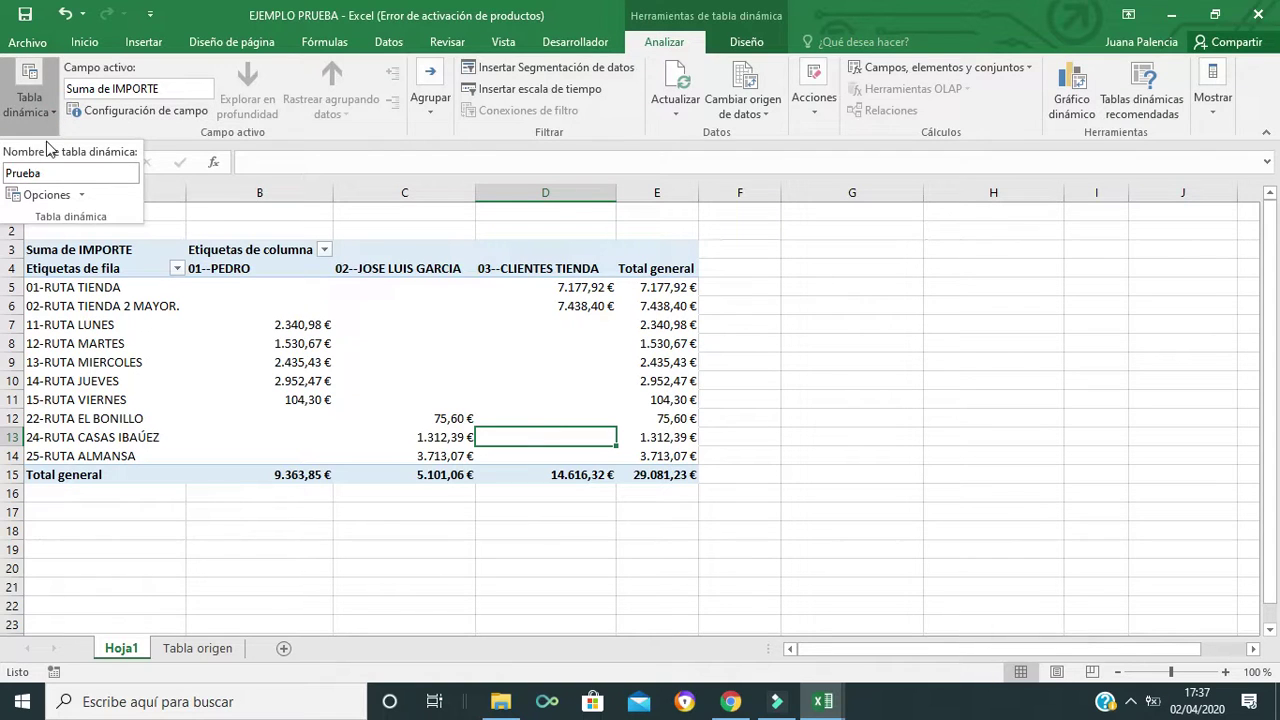
{"action": "left_click", "coordinate": [58, 110]}
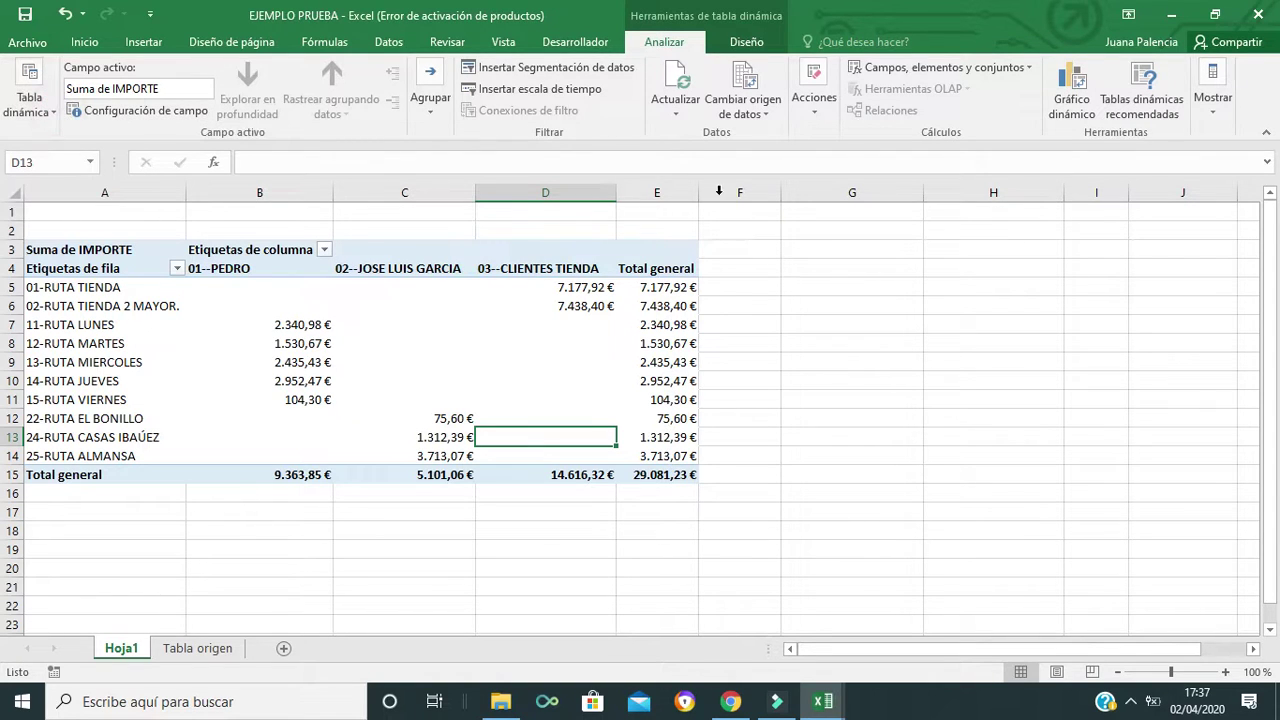
{"action": "left_click", "coordinate": [664, 118]}
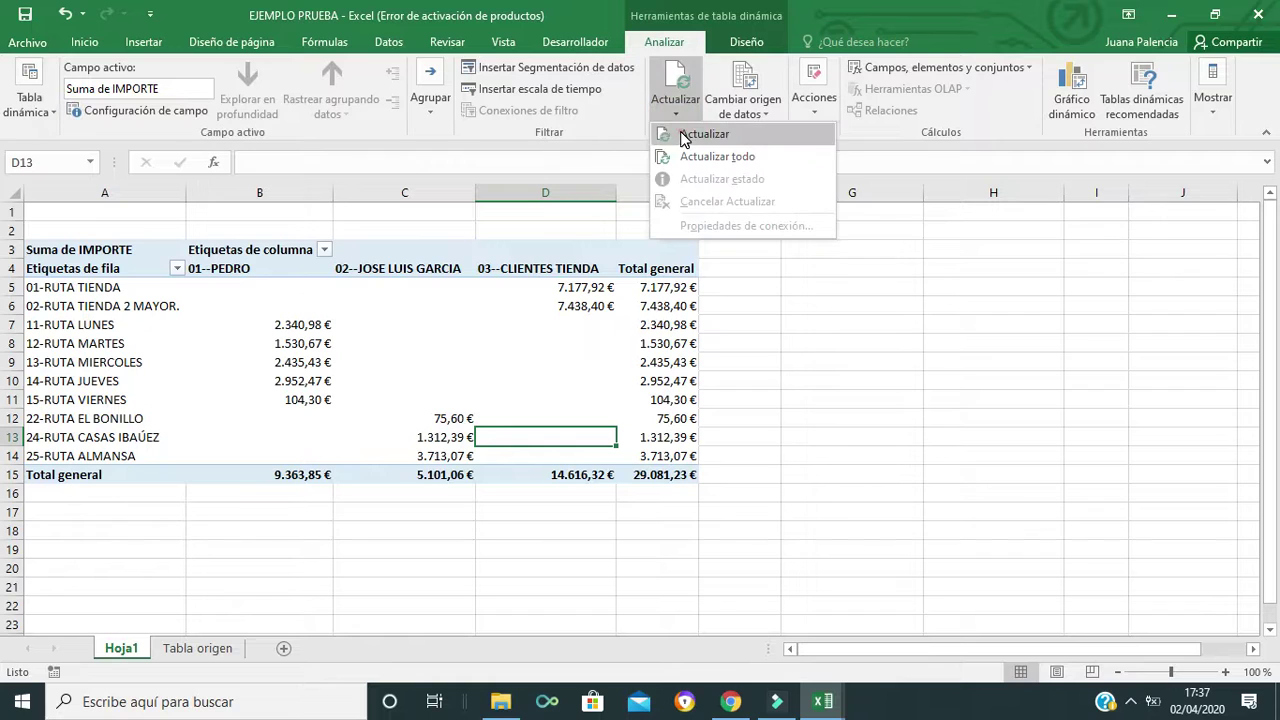
{"action": "left_click", "coordinate": [680, 131]}
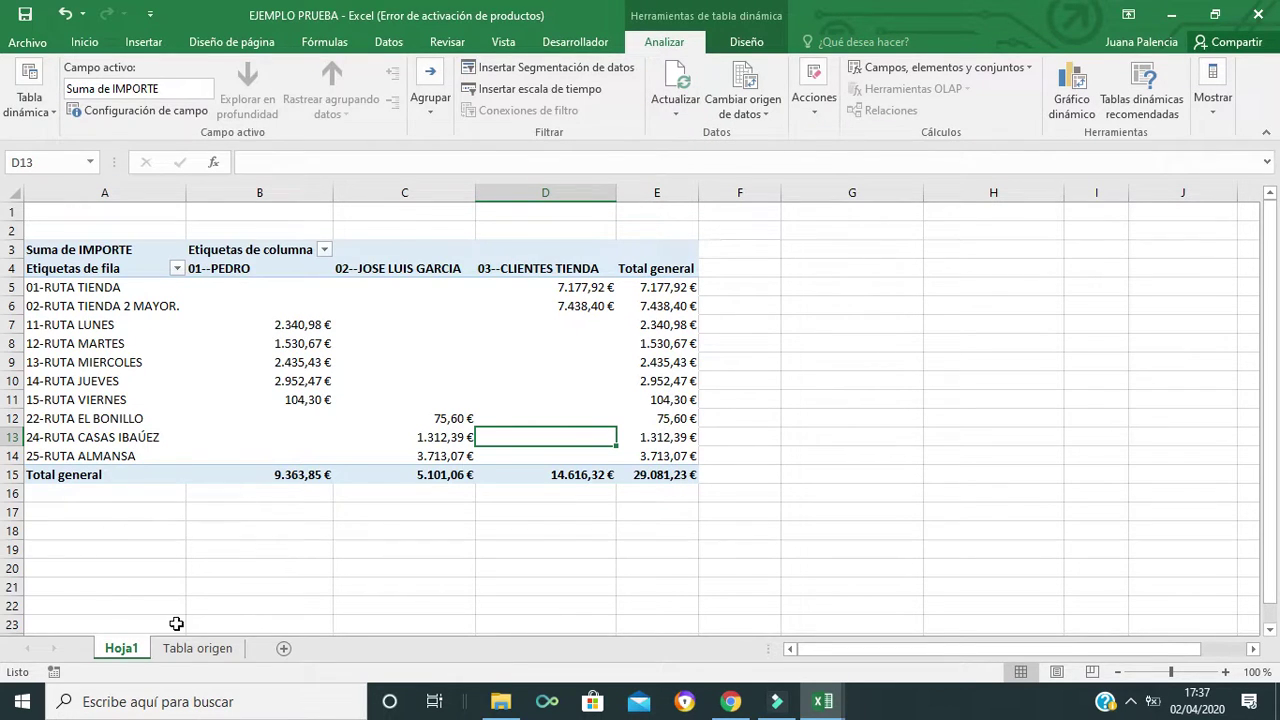
{"action": "left_click", "coordinate": [193, 652]}
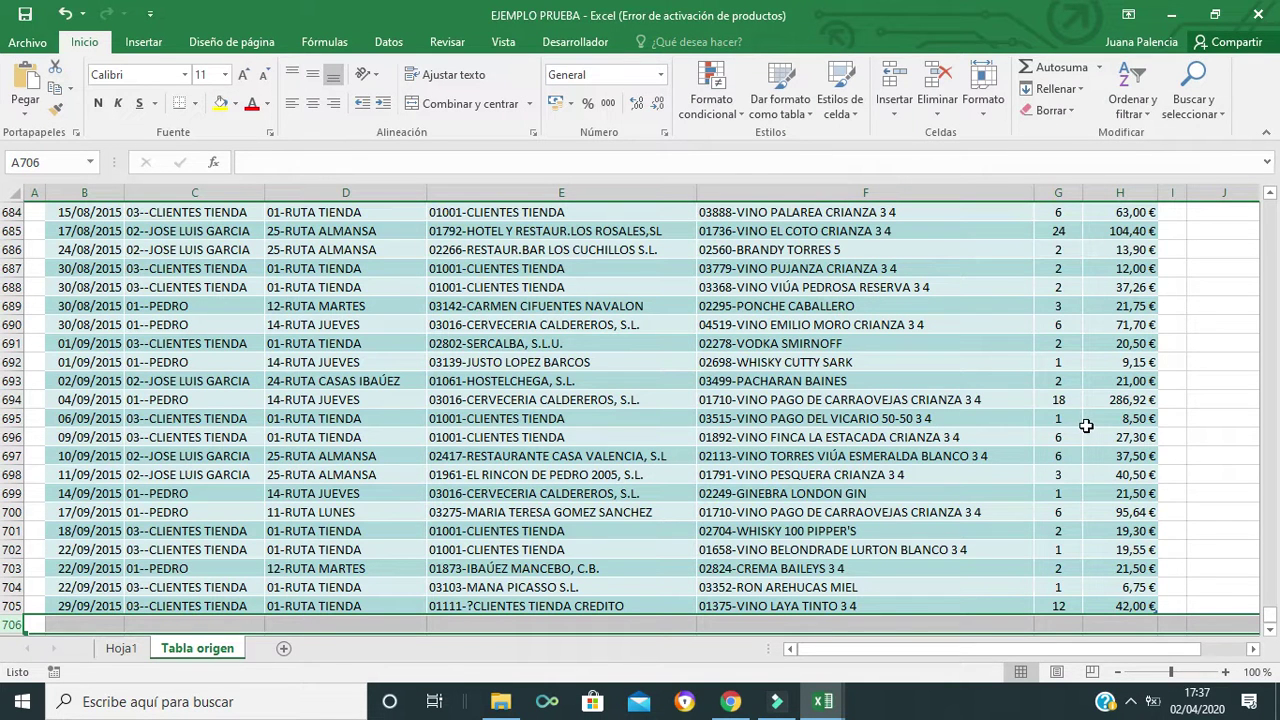
Enter the date 02/04/2020 in B706, below the last data row.
{"action": "left_click", "coordinate": [1171, 604]}
{"action": "key", "text": "Down"}
{"action": "key", "text": "Down"}
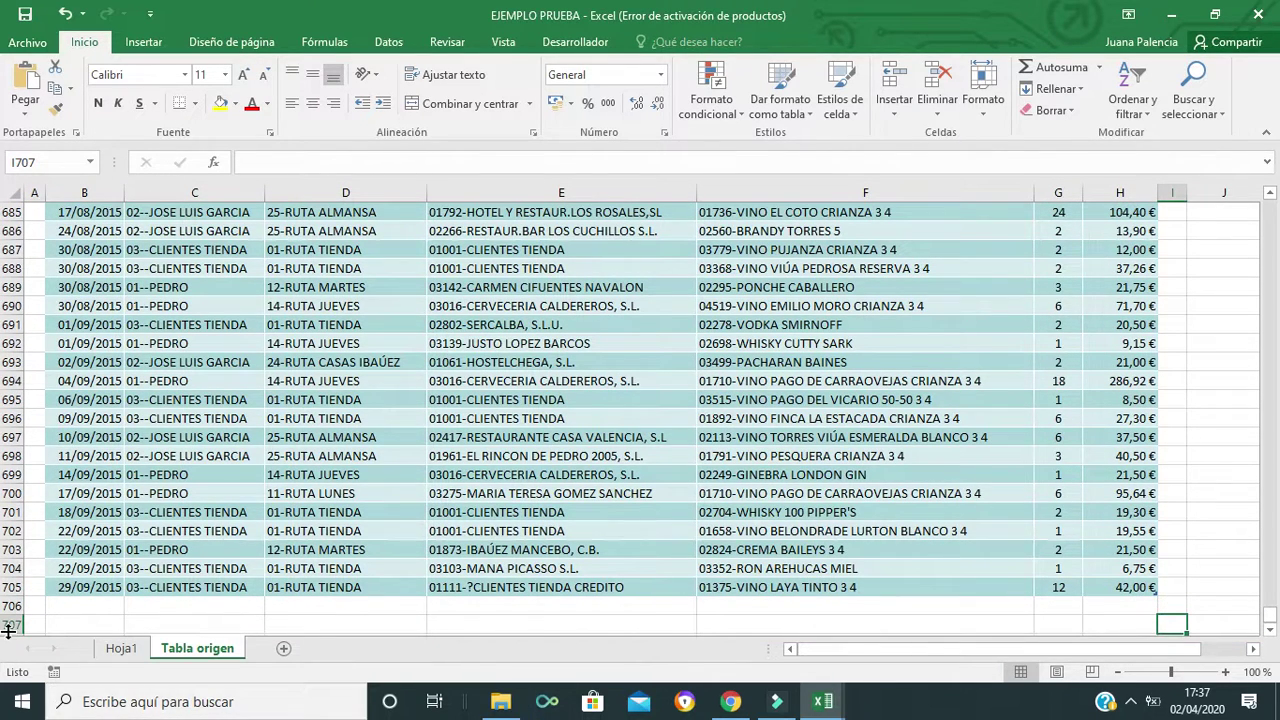
{"action": "left_click", "coordinate": [72, 607]}
{"action": "left_click", "coordinate": [72, 607]}
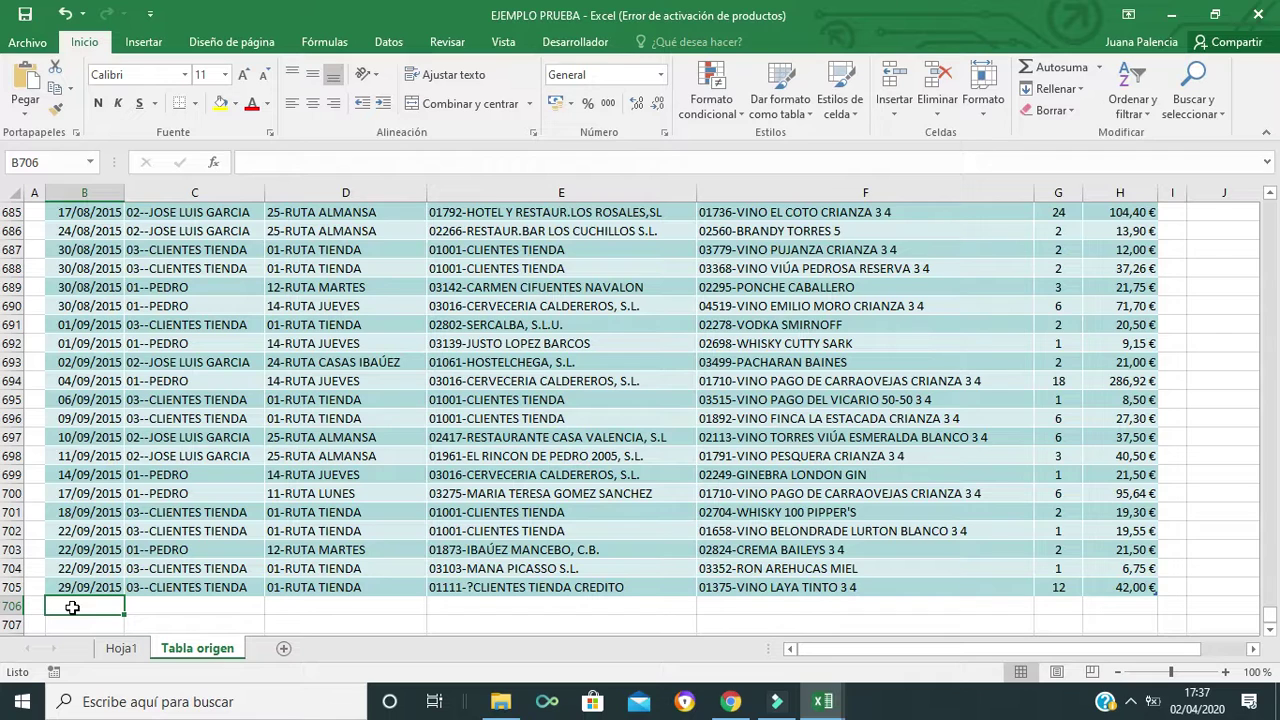
{"action": "type", "text": "02/04/2020"}
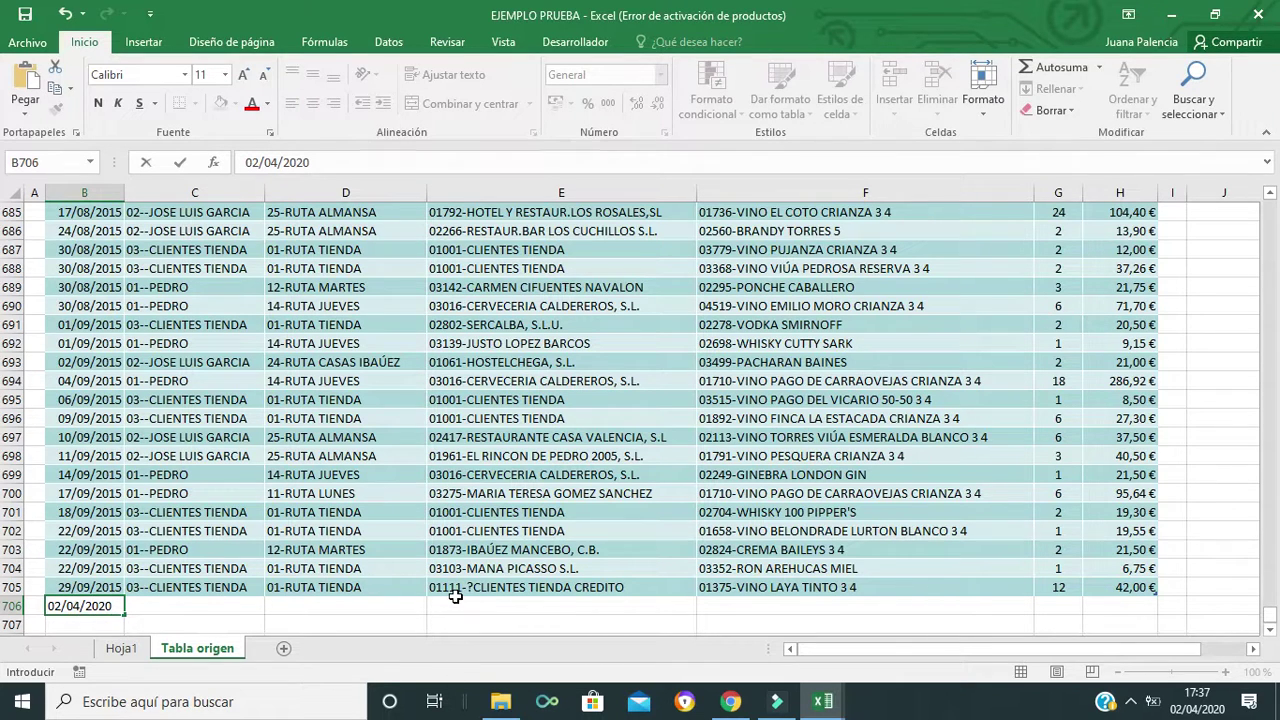
Put wwwwwwwwwwwwww under RUTA in D706, then go to Hoja1, triggering run-time error 438.
{"action": "left_click", "coordinate": [398, 606]}
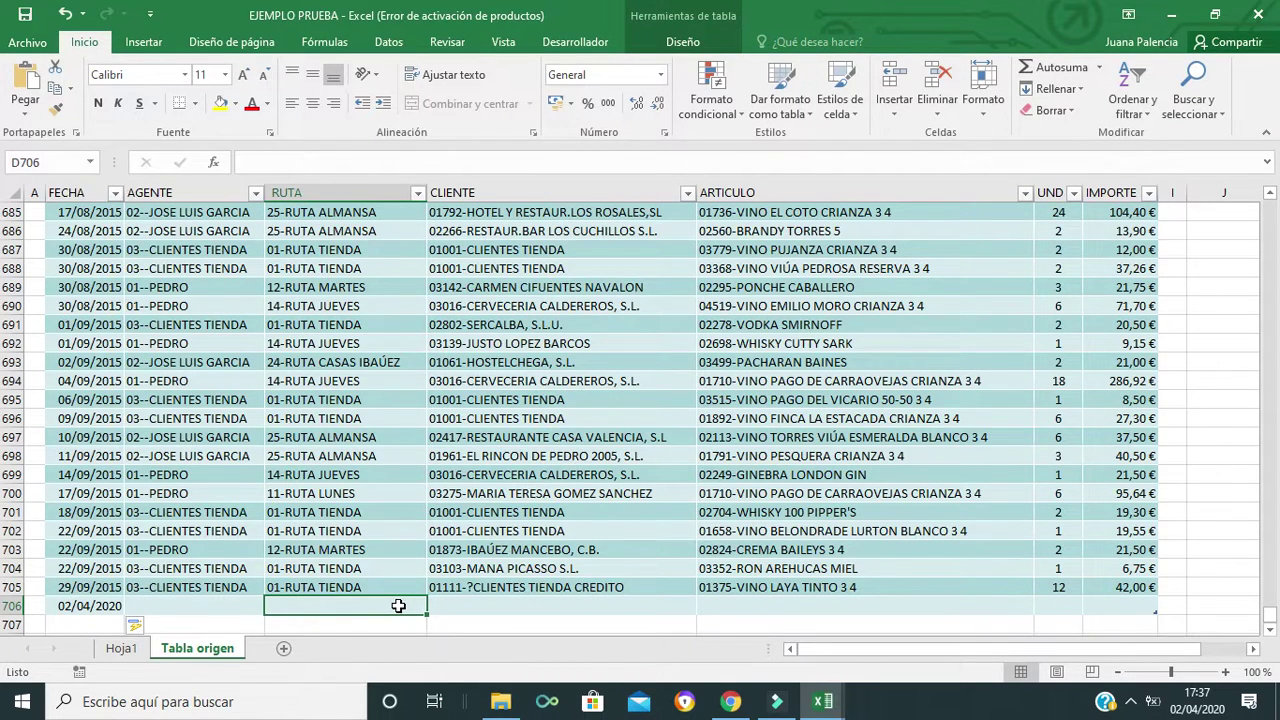
{"action": "type", "text": "wwwwwwwwwwwwww"}
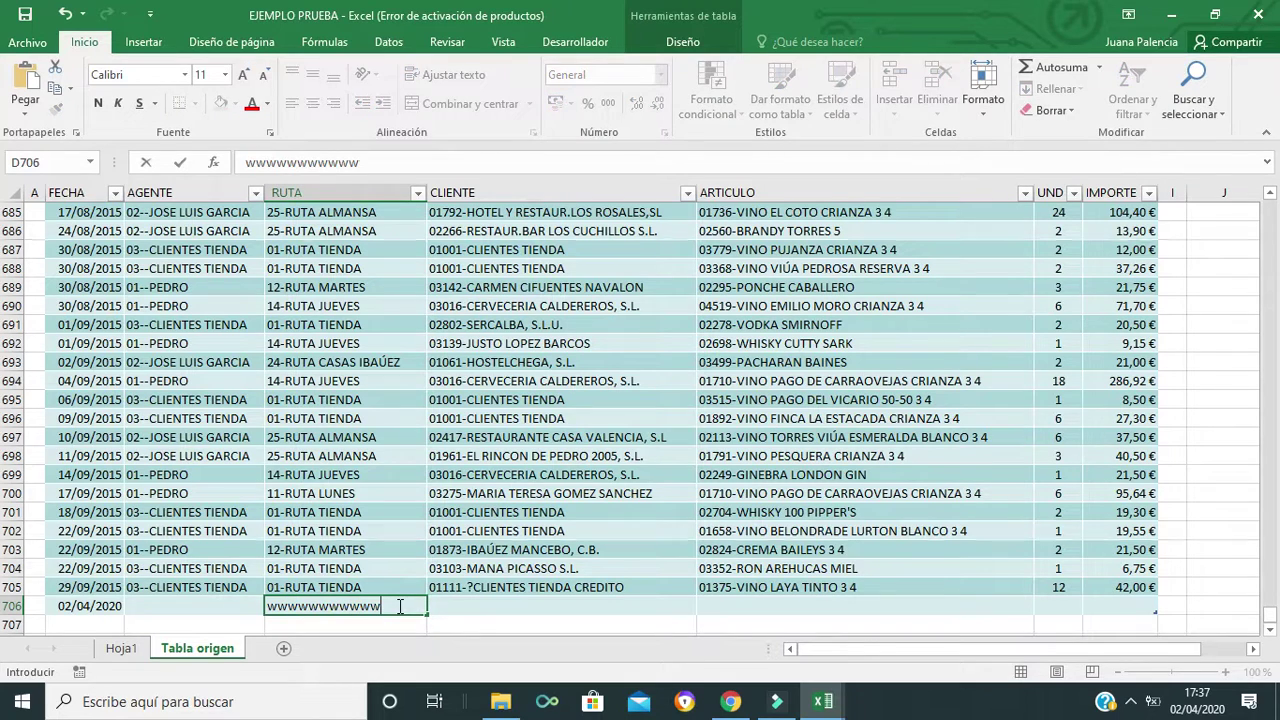
{"action": "left_click", "coordinate": [577, 607]}
{"action": "key", "text": "Return"}
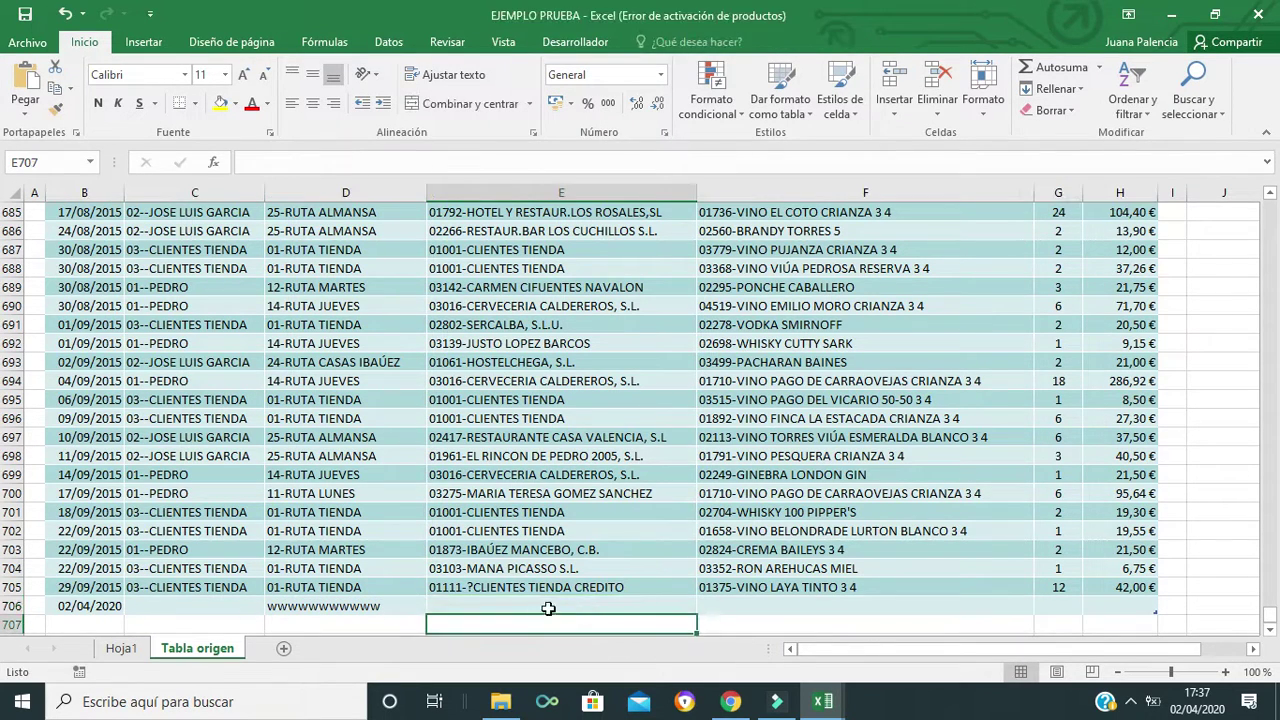
{"action": "left_click", "coordinate": [121, 648]}
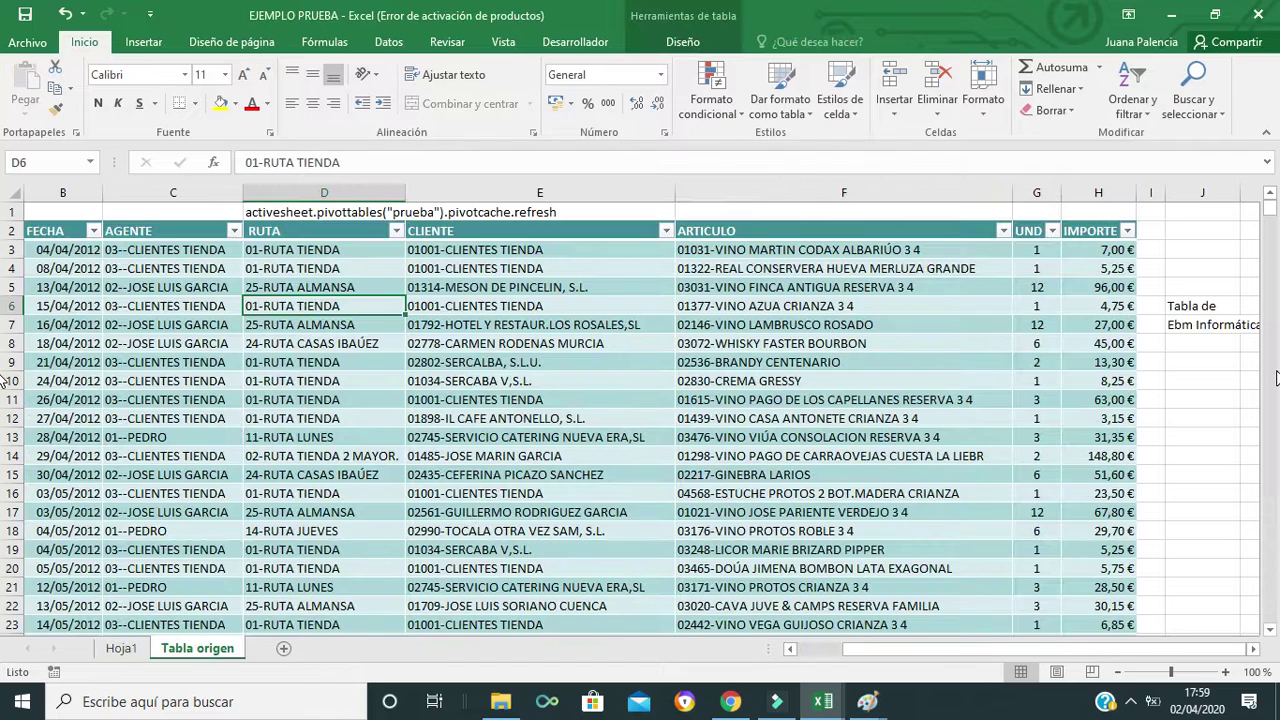
Dismiss the run-time error, view the Hoja1 pivot, and return to Tabla origen.
{"action": "key", "text": "alt"}
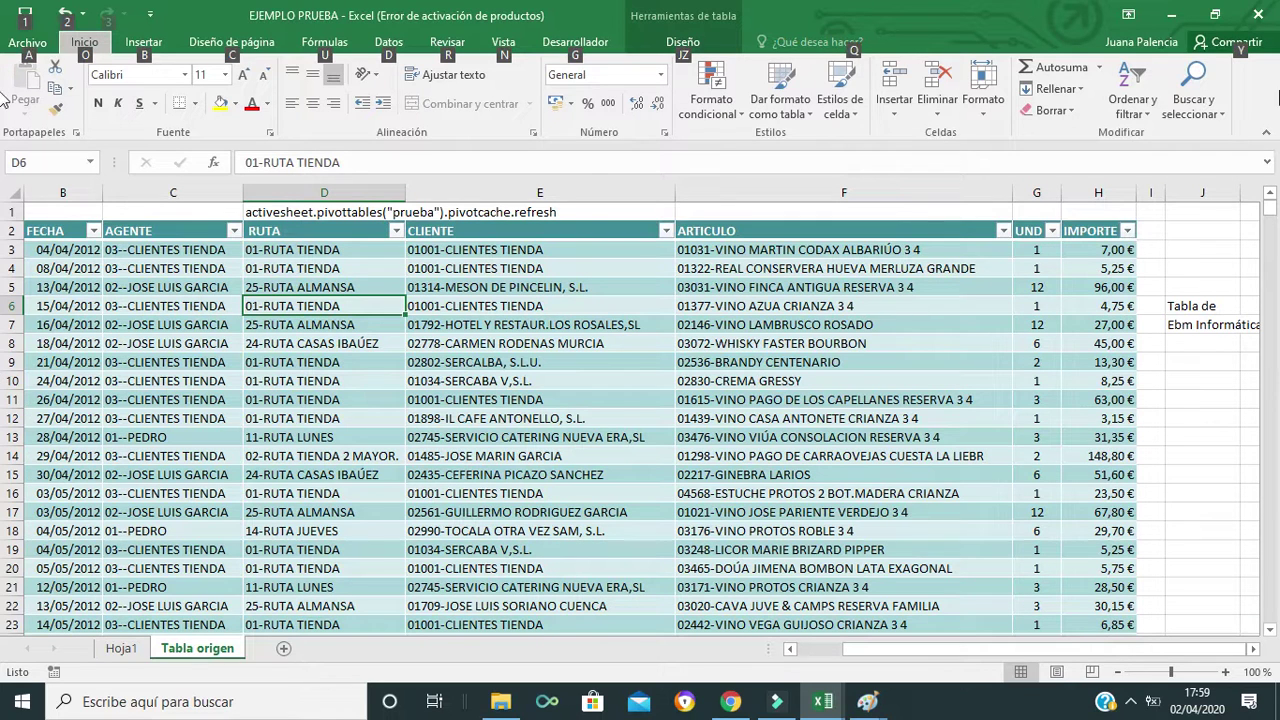
{"action": "left_click", "coordinate": [138, 650]}
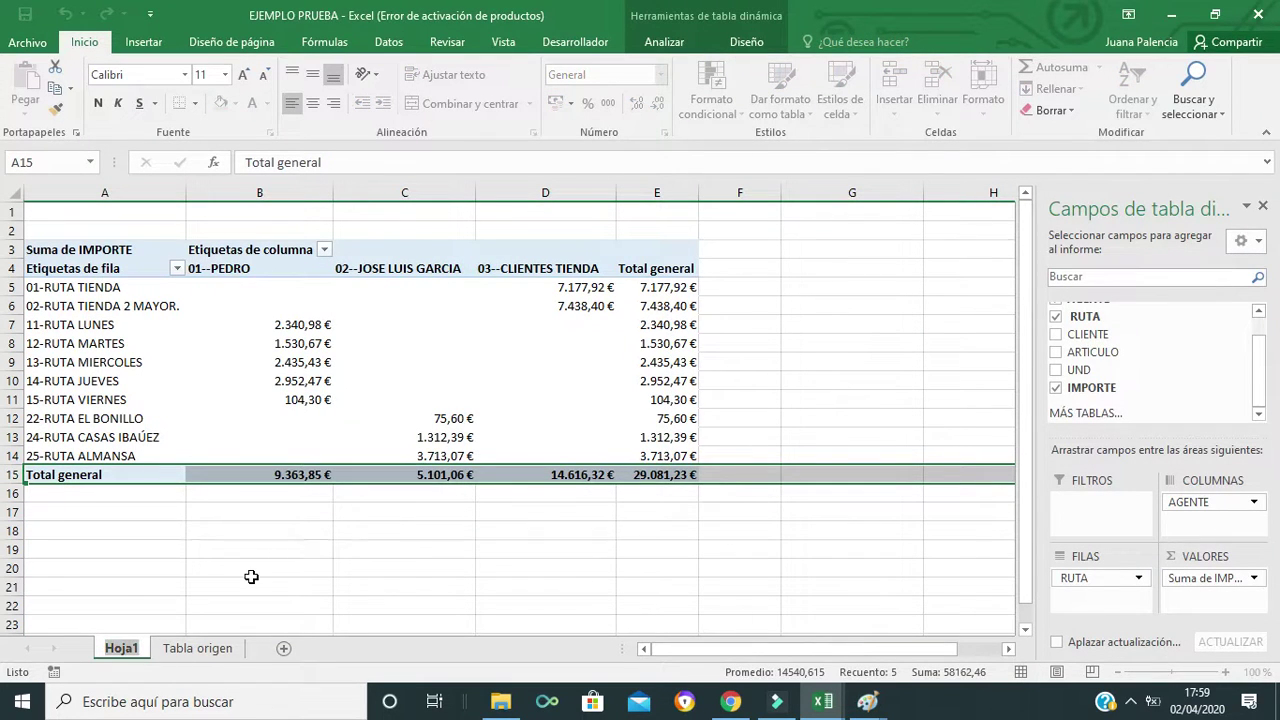
{"action": "left_click", "coordinate": [210, 656]}
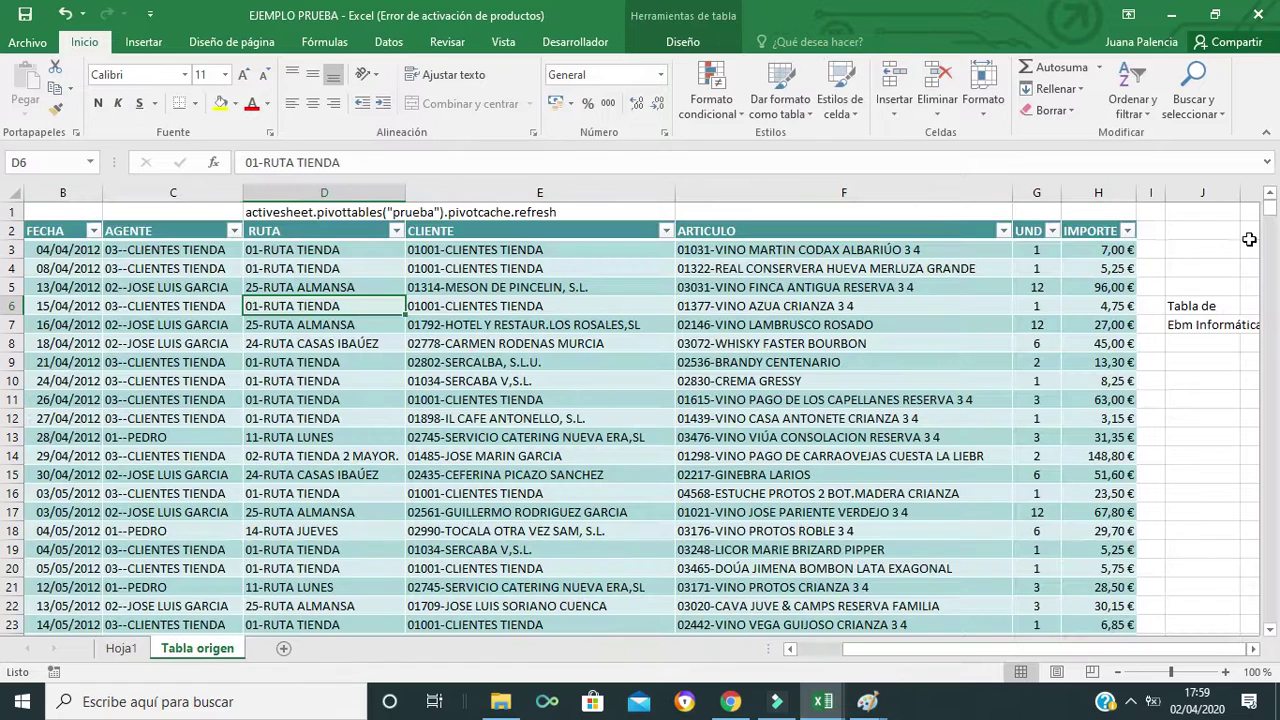
On Tabla origen, add test row 706 dated 02/24/2020 with route xxxxxxxxxx.
{"action": "left_click", "coordinate": [1275, 366]}
{"action": "scroll", "coordinate": [1275, 366], "scroll_direction": "down", "scroll_amount": 1}
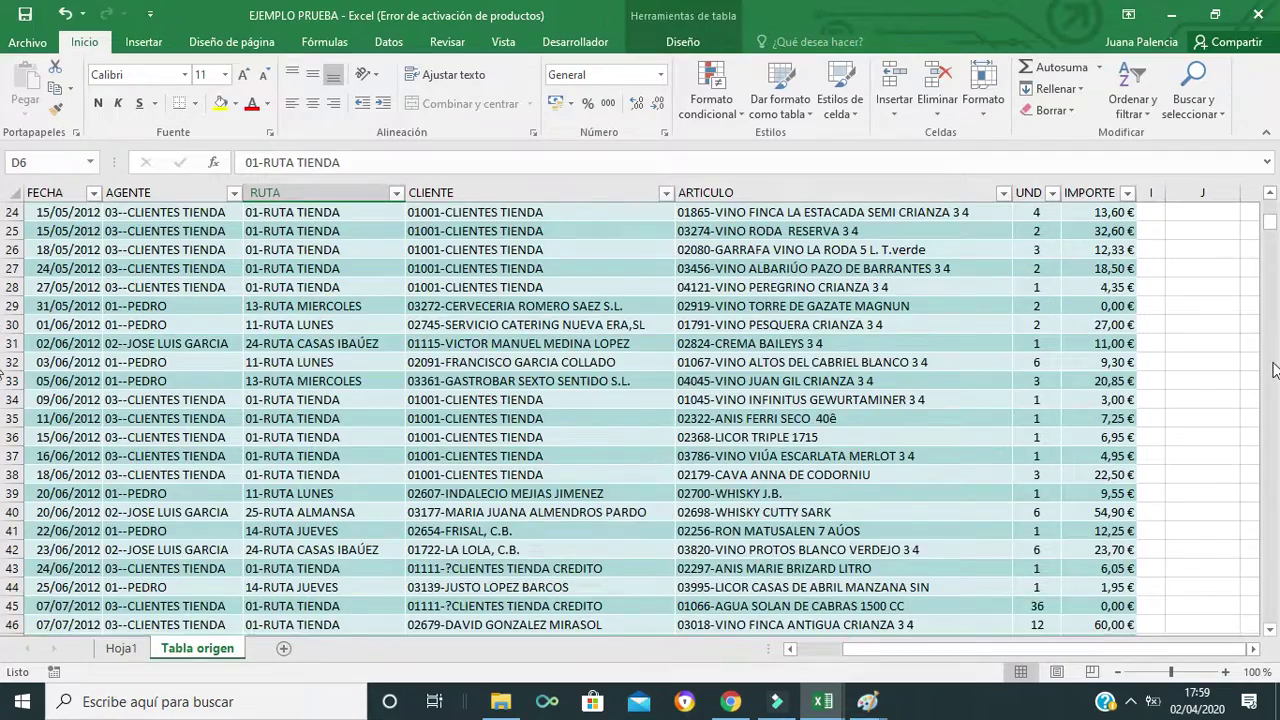
{"action": "left_click_drag", "start_coordinate": [1275, 370], "coordinate": [1273, 475]}
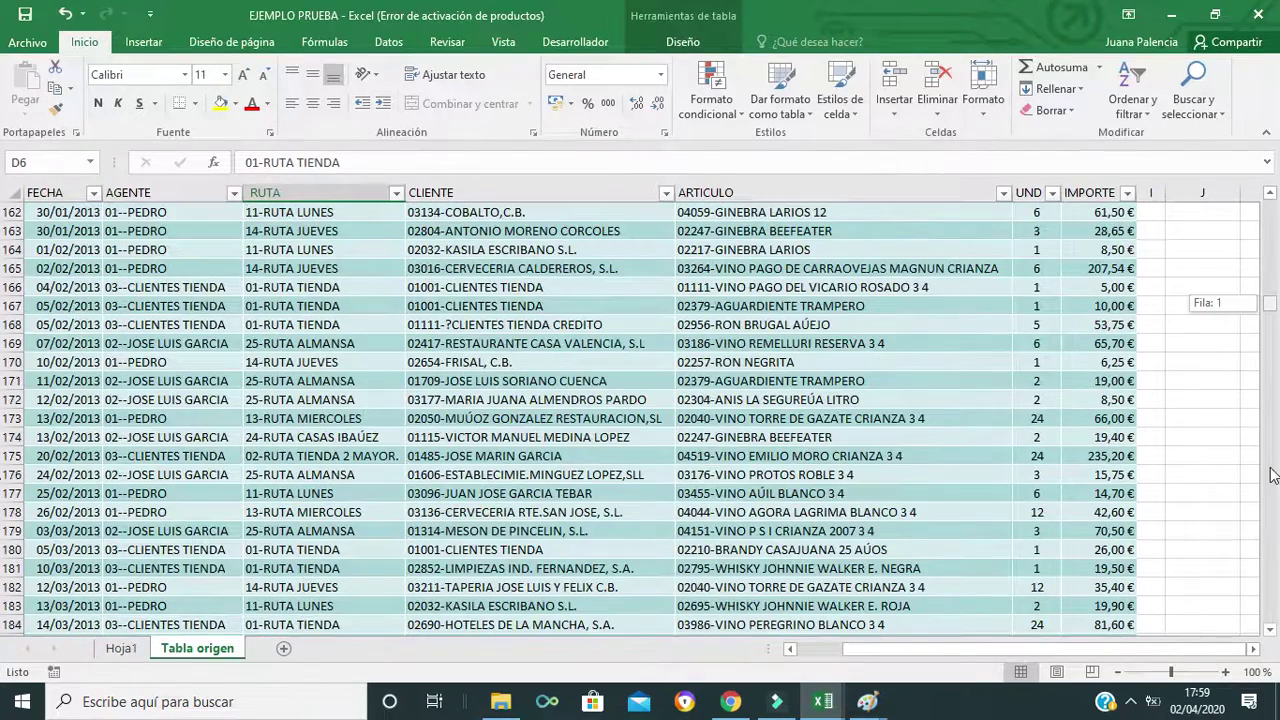
{"action": "left_click_drag", "start_coordinate": [1273, 475], "coordinate": [1268, 615]}
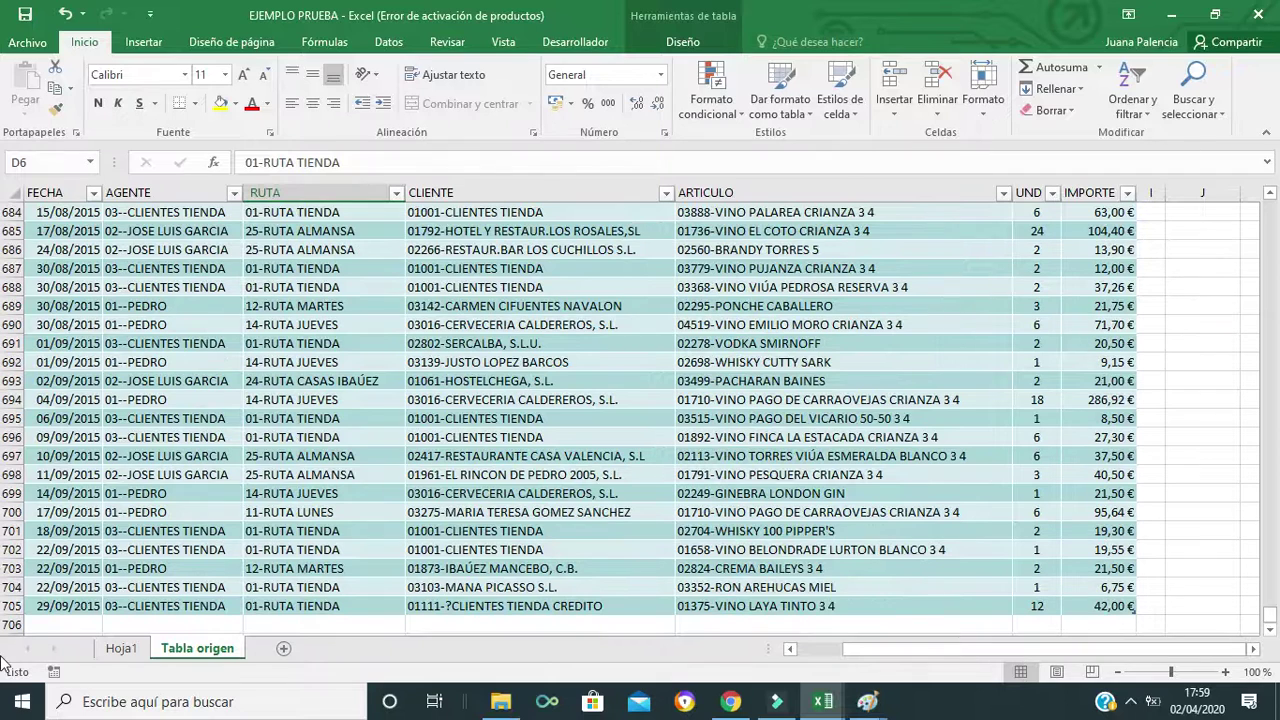
{"action": "left_click", "coordinate": [46, 622]}
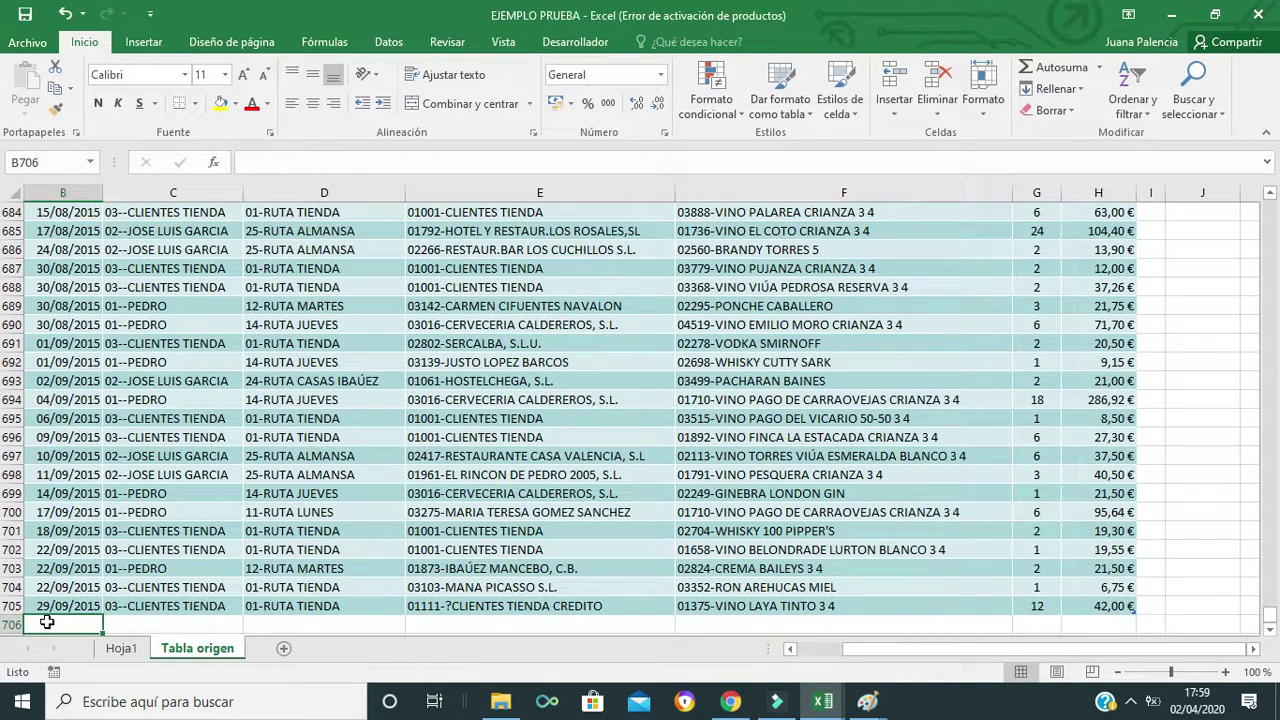
{"action": "type", "text": "02"}
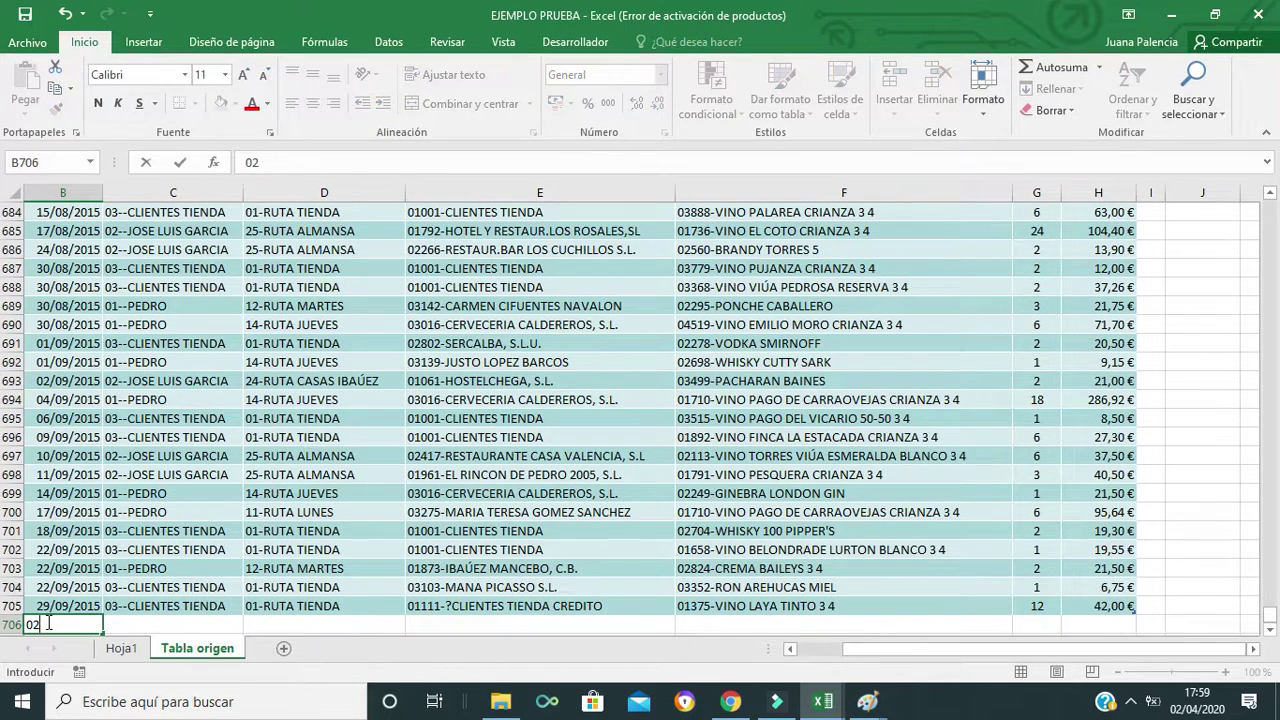
{"action": "type", "text": "/24"}
{"action": "type", "text": "/2"}
{"action": "type", "text": "020"}
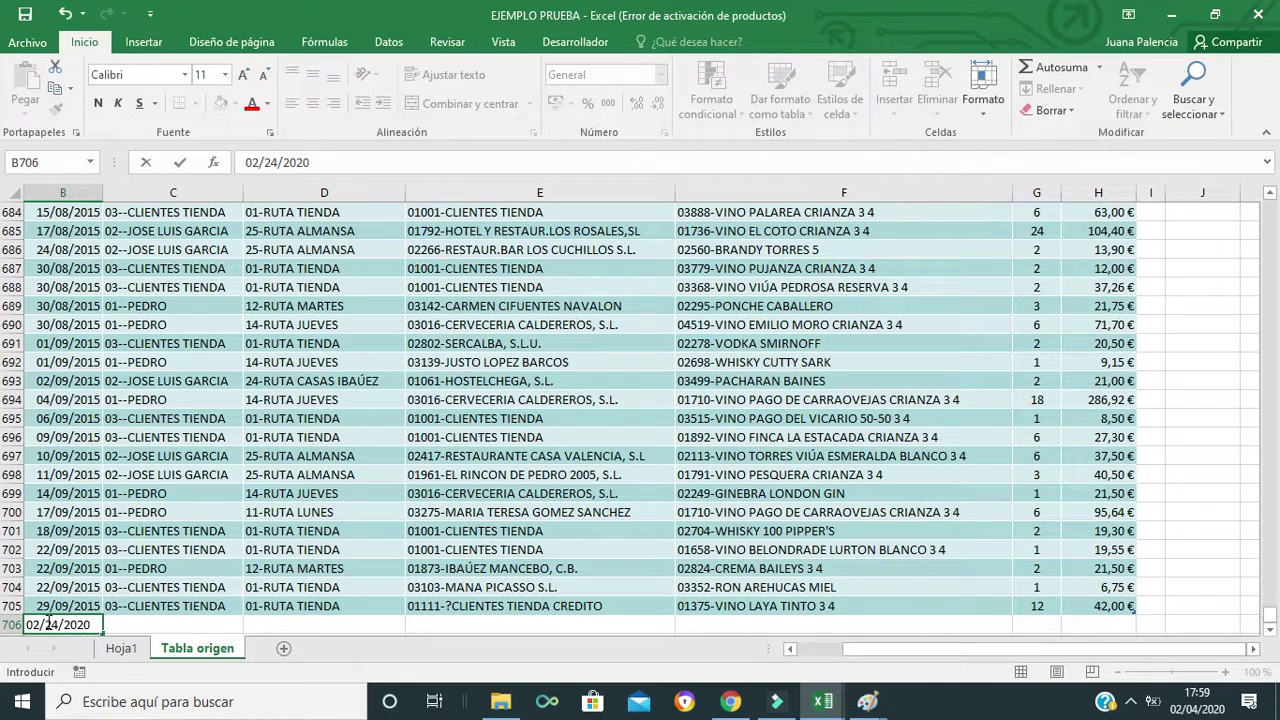
{"action": "left_click", "coordinate": [289, 623]}
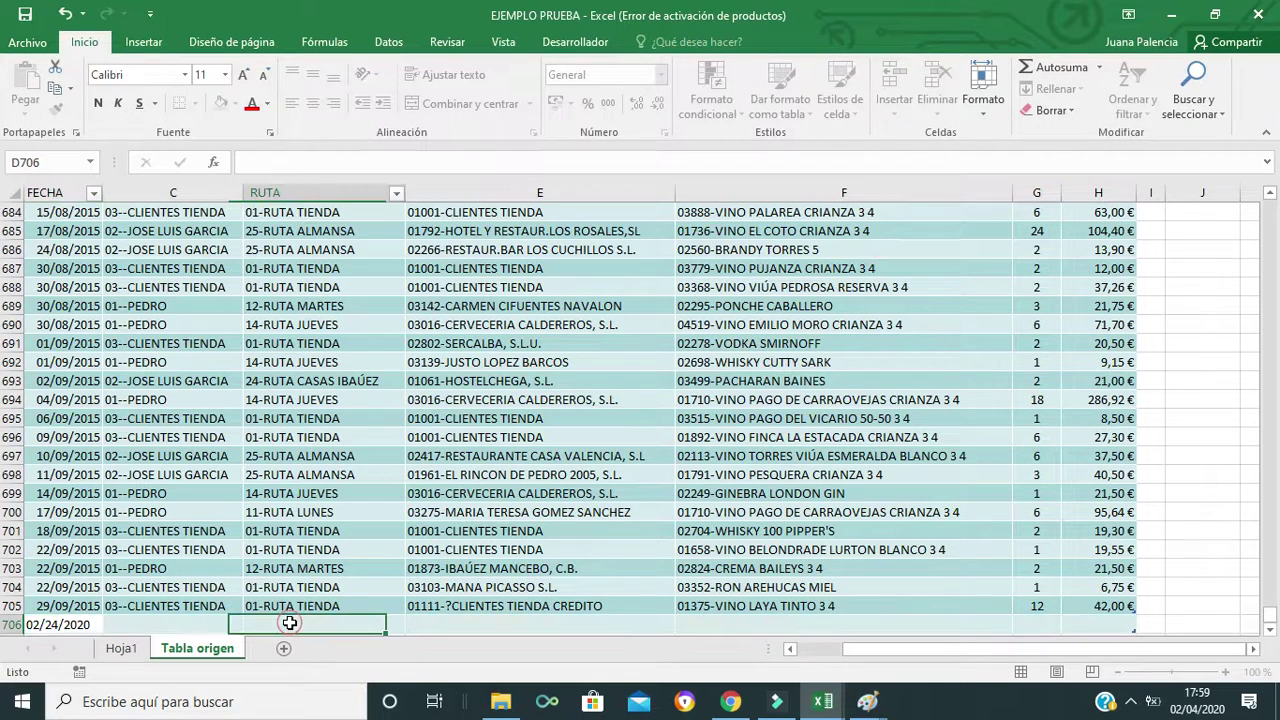
{"action": "type", "text": "xxxxxxxxxx"}
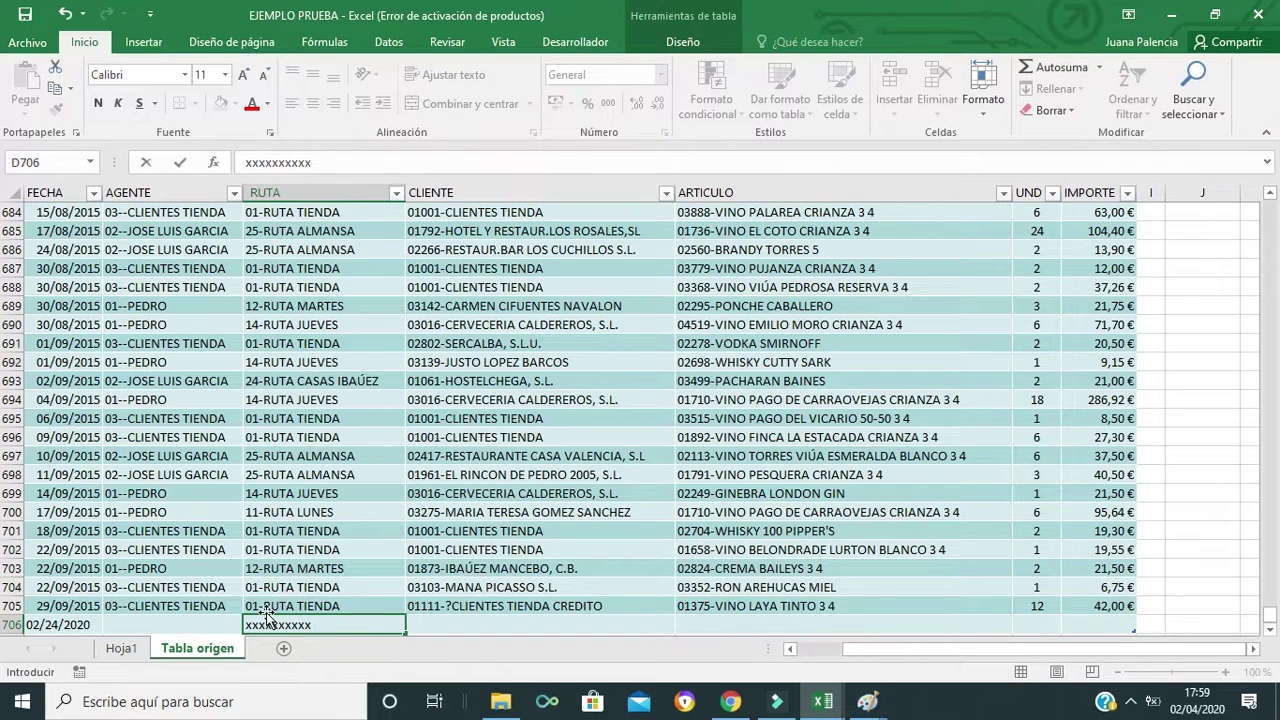
{"action": "key", "text": "Return"}
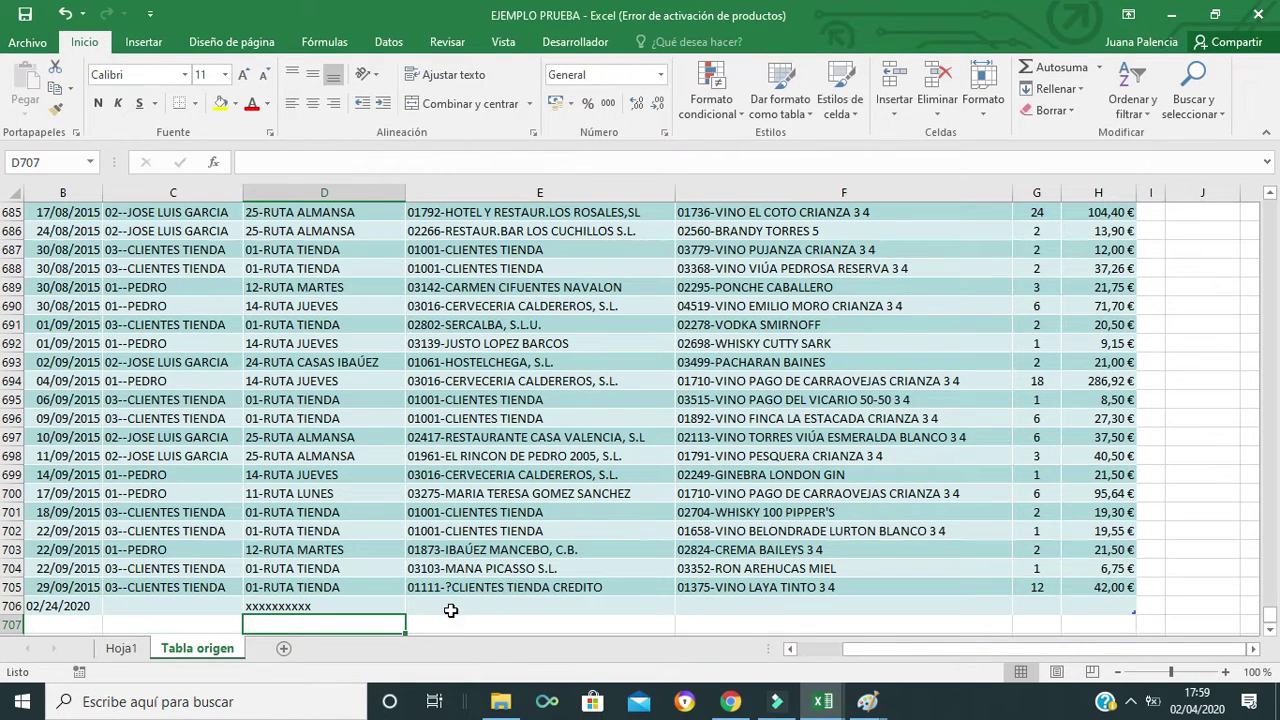
Correct the date in B706 to 02/04/2020.
{"action": "left_click", "coordinate": [55, 607]}
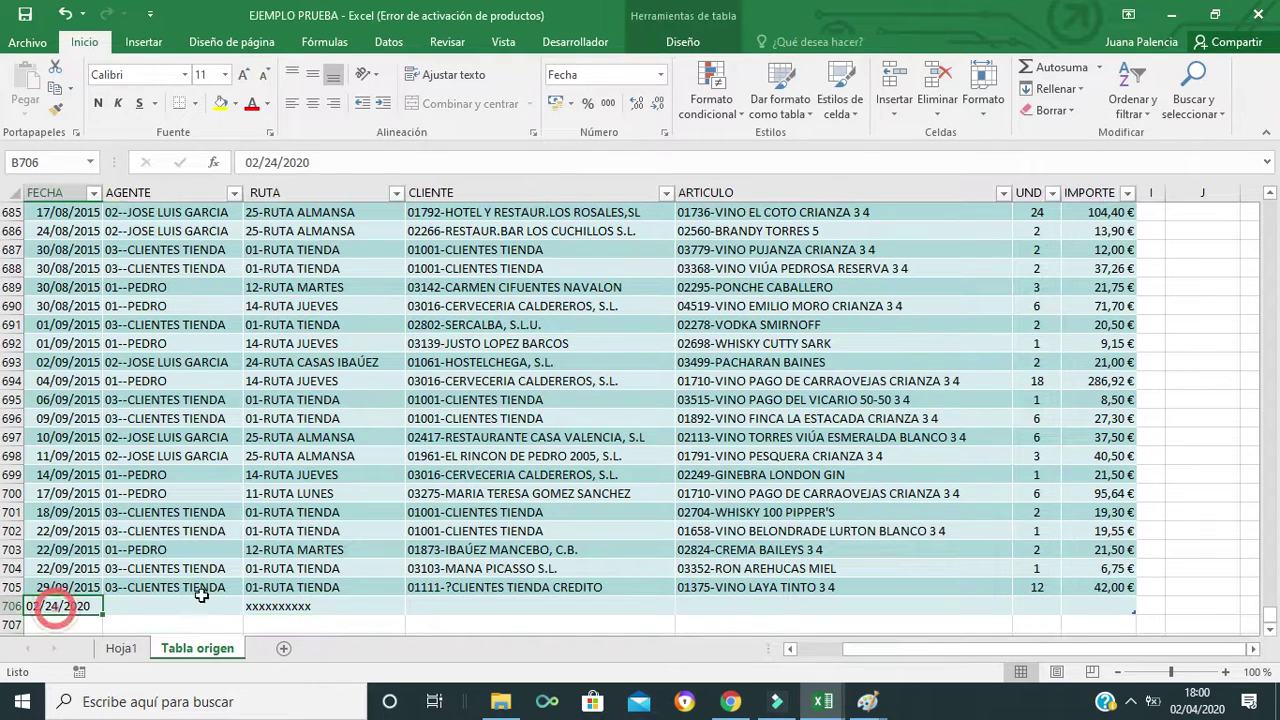
{"action": "left_click", "coordinate": [275, 162]}
{"action": "key", "text": "BackSpace"}
{"action": "type", "text": "0"}
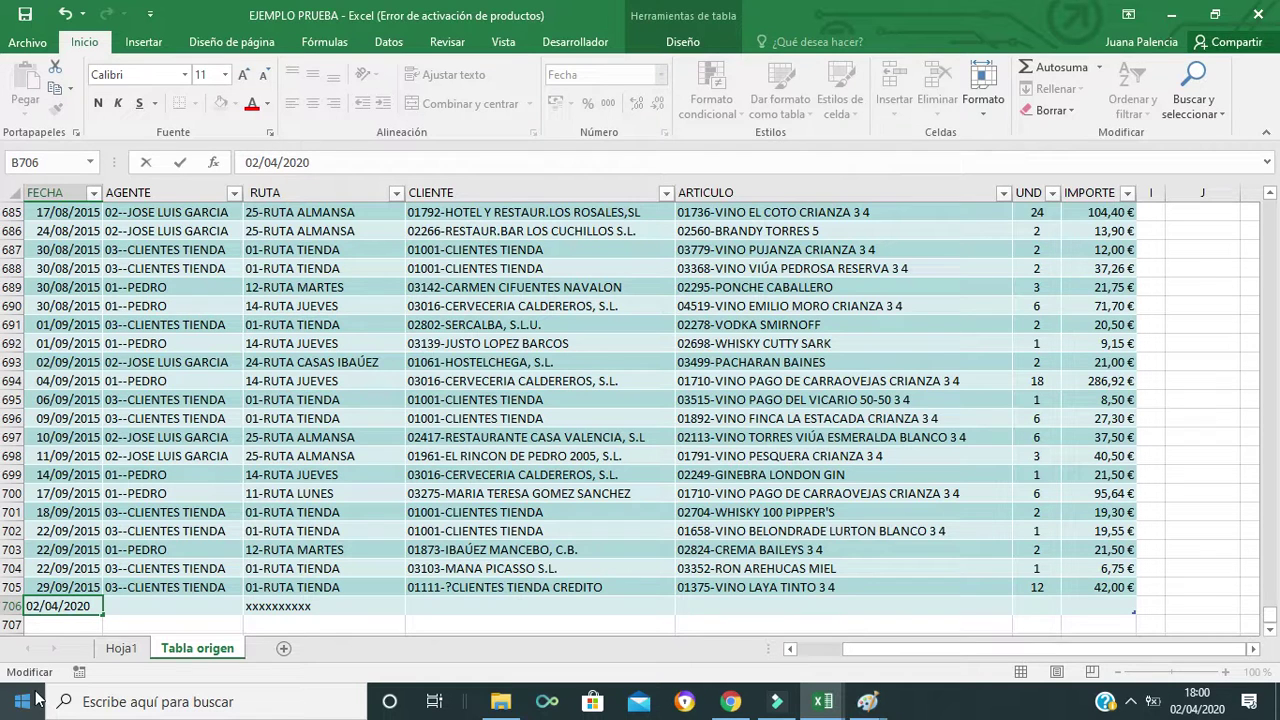
{"action": "left_click", "coordinate": [75, 621]}
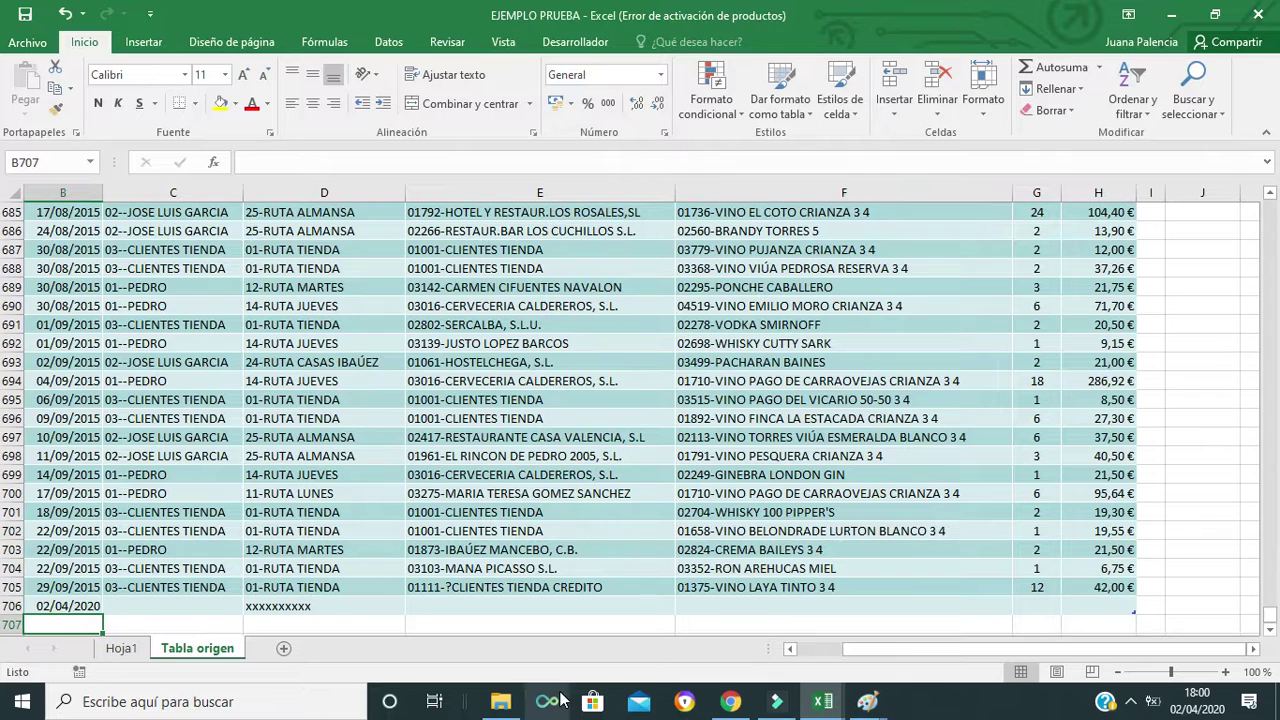
Add row 707 dated 03/04/2020 with route wwwwwww, then view the Hoja1 pivot.
{"action": "type", "text": "03"}
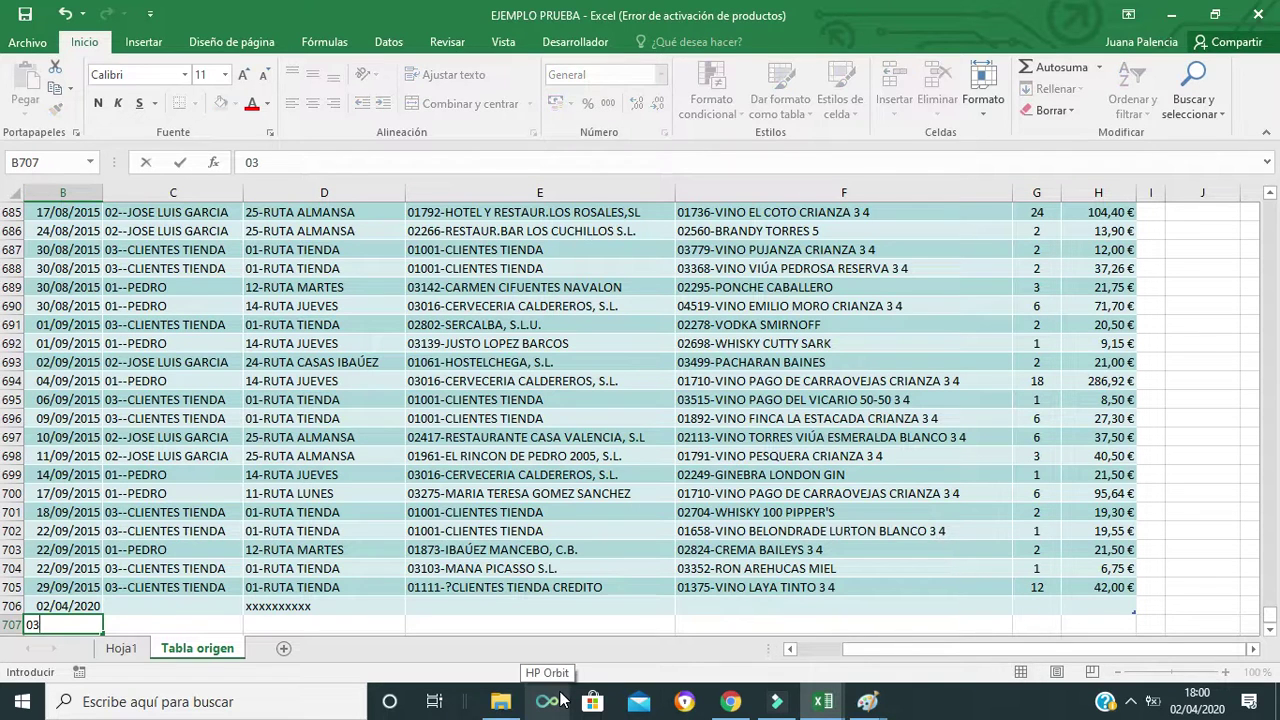
{"action": "type", "text": "/04"}
{"action": "type", "text": "/2020"}
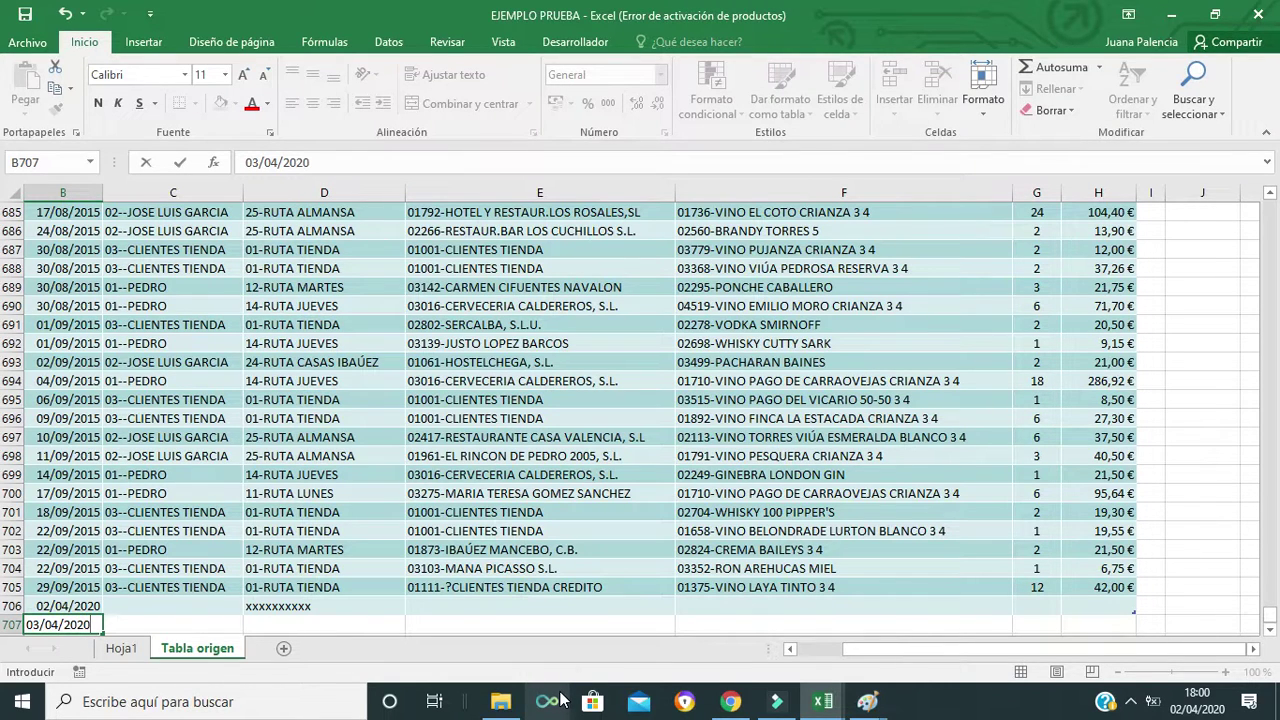
{"action": "left_click", "coordinate": [319, 623]}
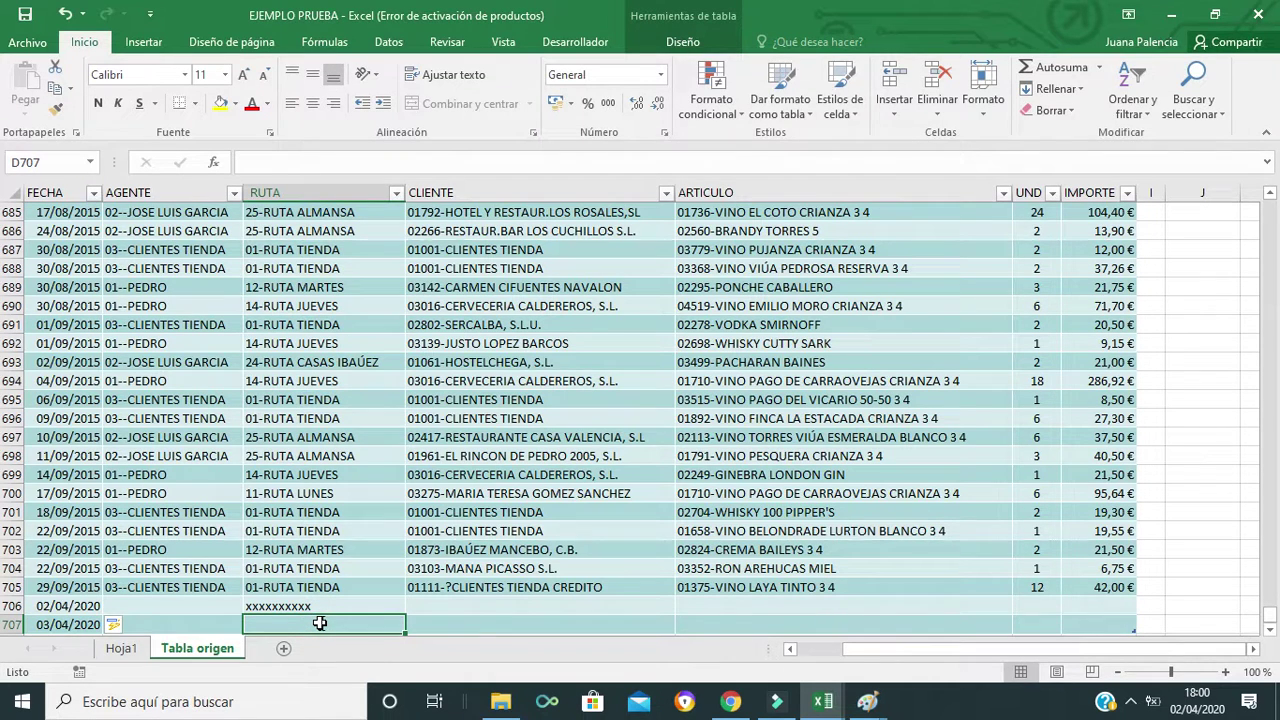
{"action": "type", "text": "wwwwwww"}
{"action": "key", "text": "Return"}
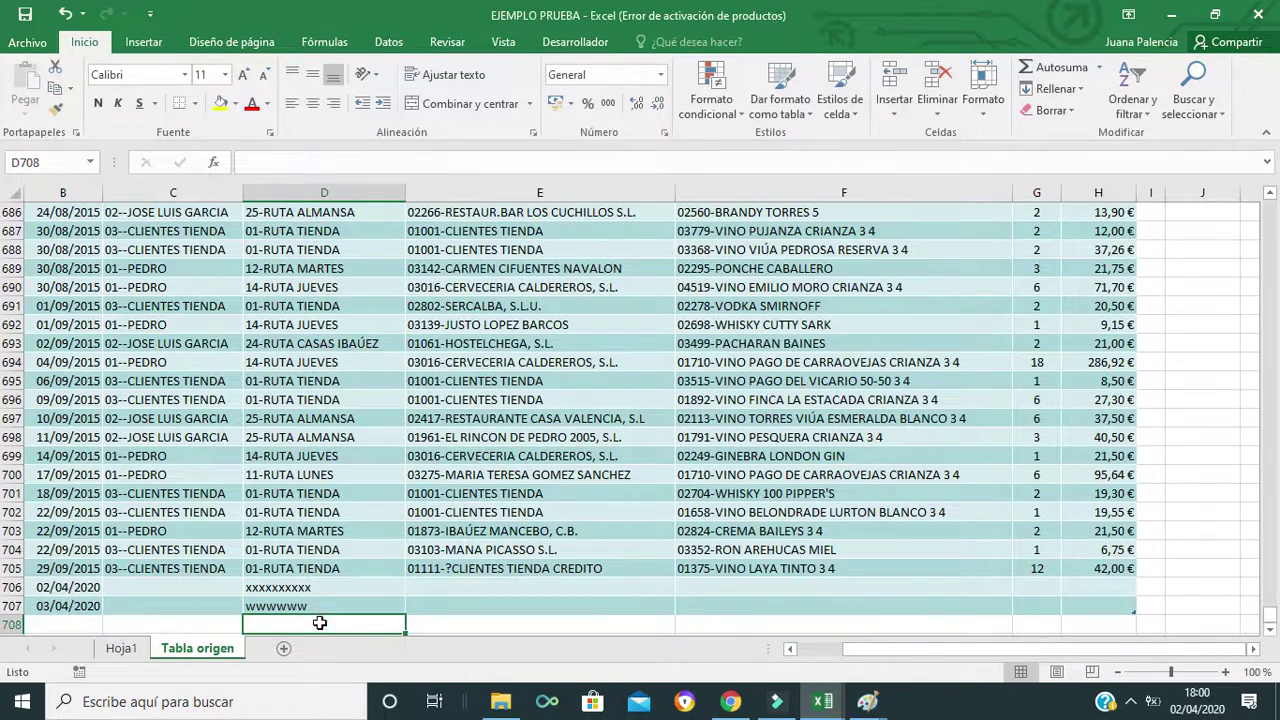
{"action": "left_click", "coordinate": [128, 649]}
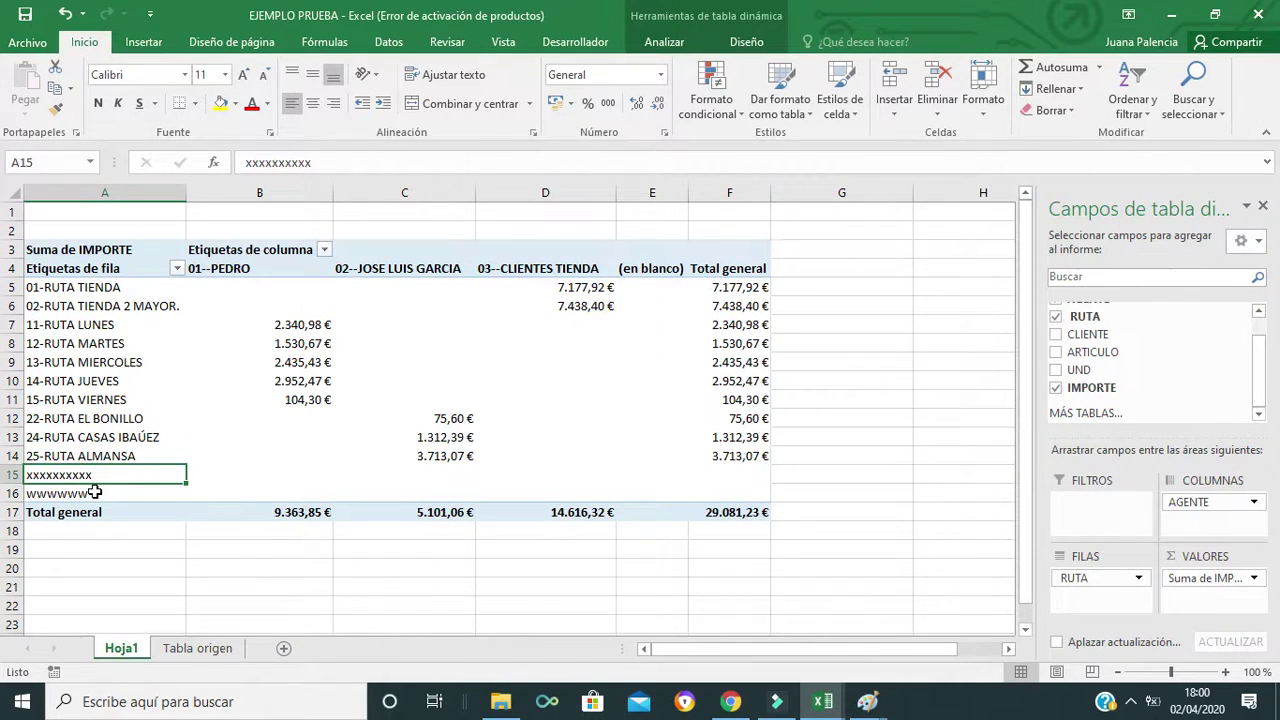
{"action": "left_click", "coordinate": [94, 493]}
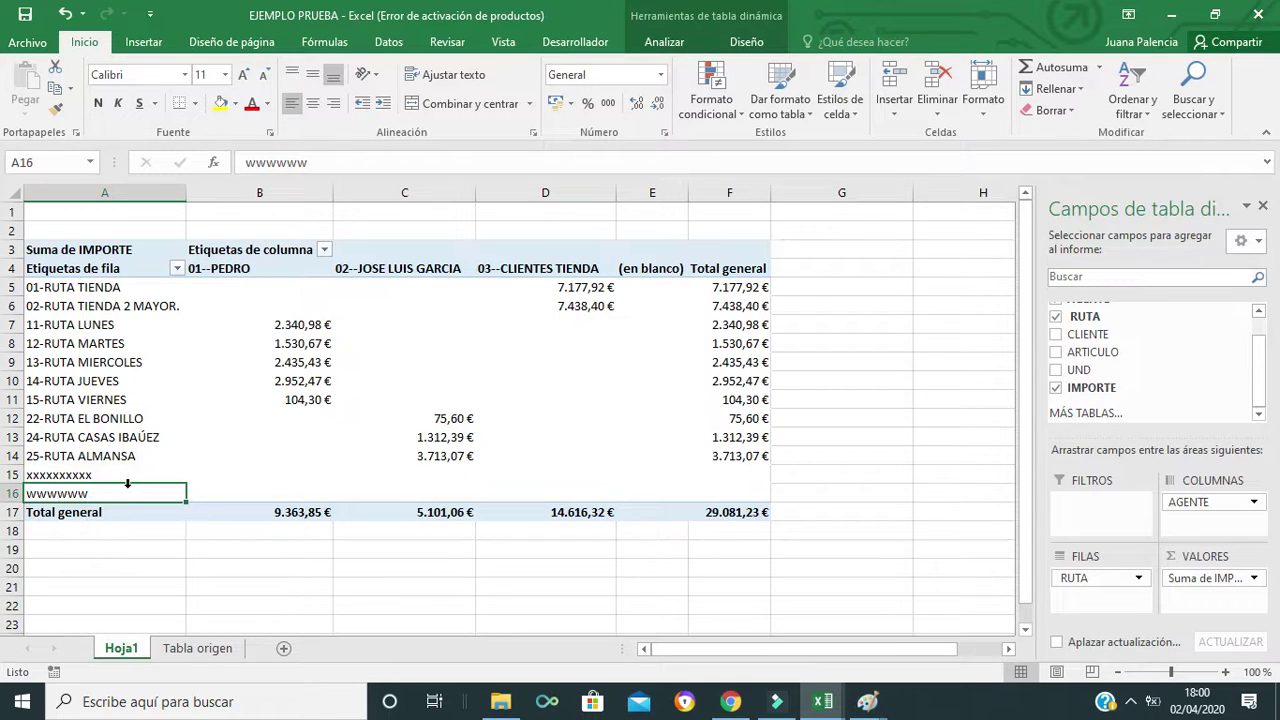
{"action": "left_click", "coordinate": [121, 648]}
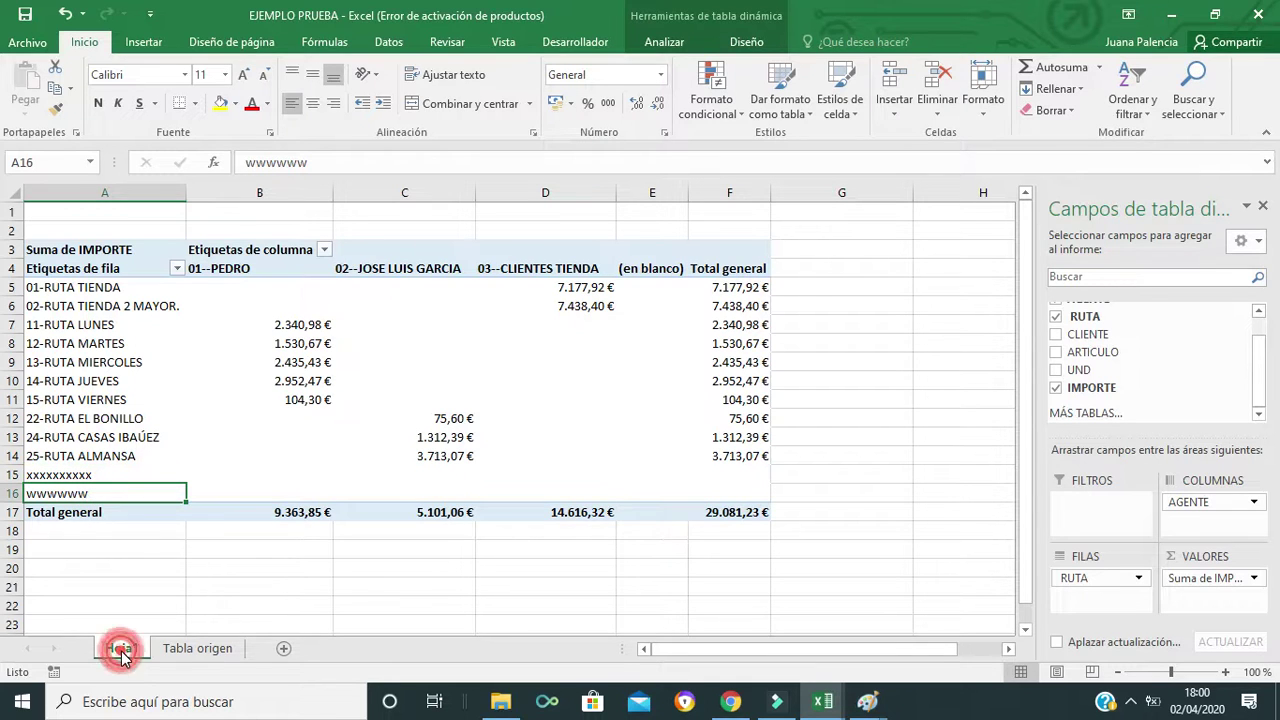
{"action": "right_click", "coordinate": [122, 650]}
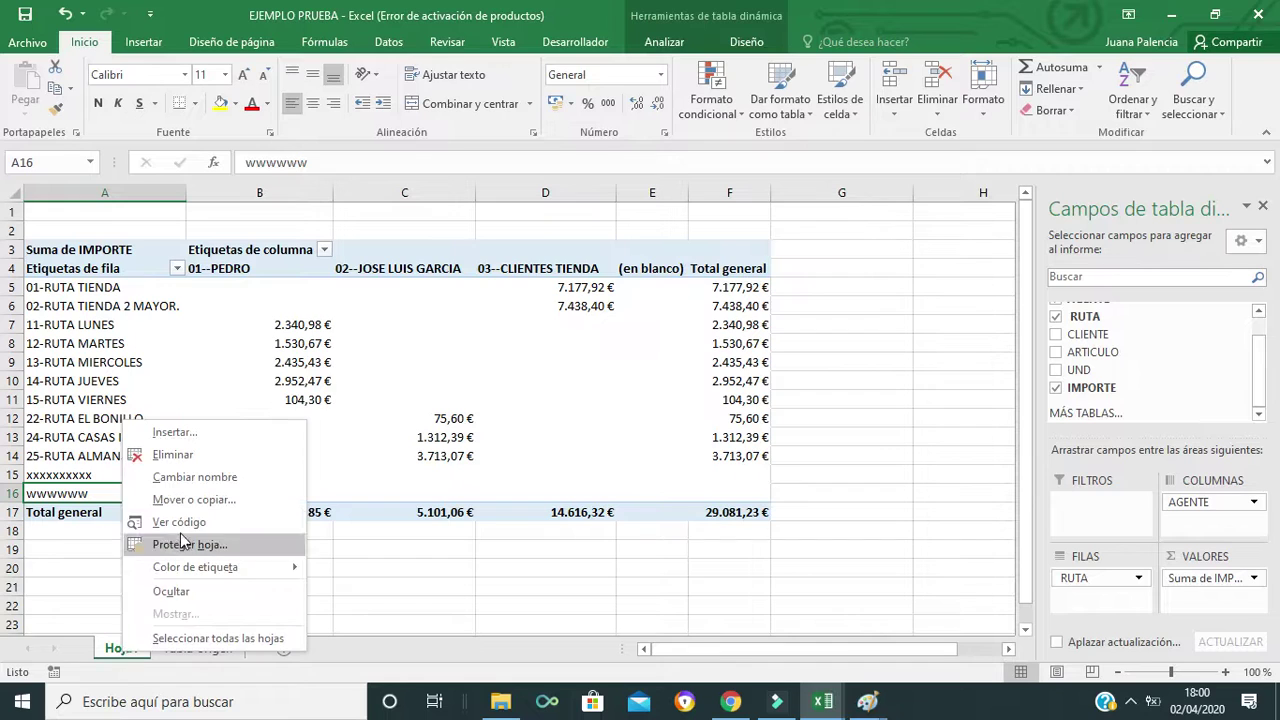
{"action": "left_click", "coordinate": [180, 522]}
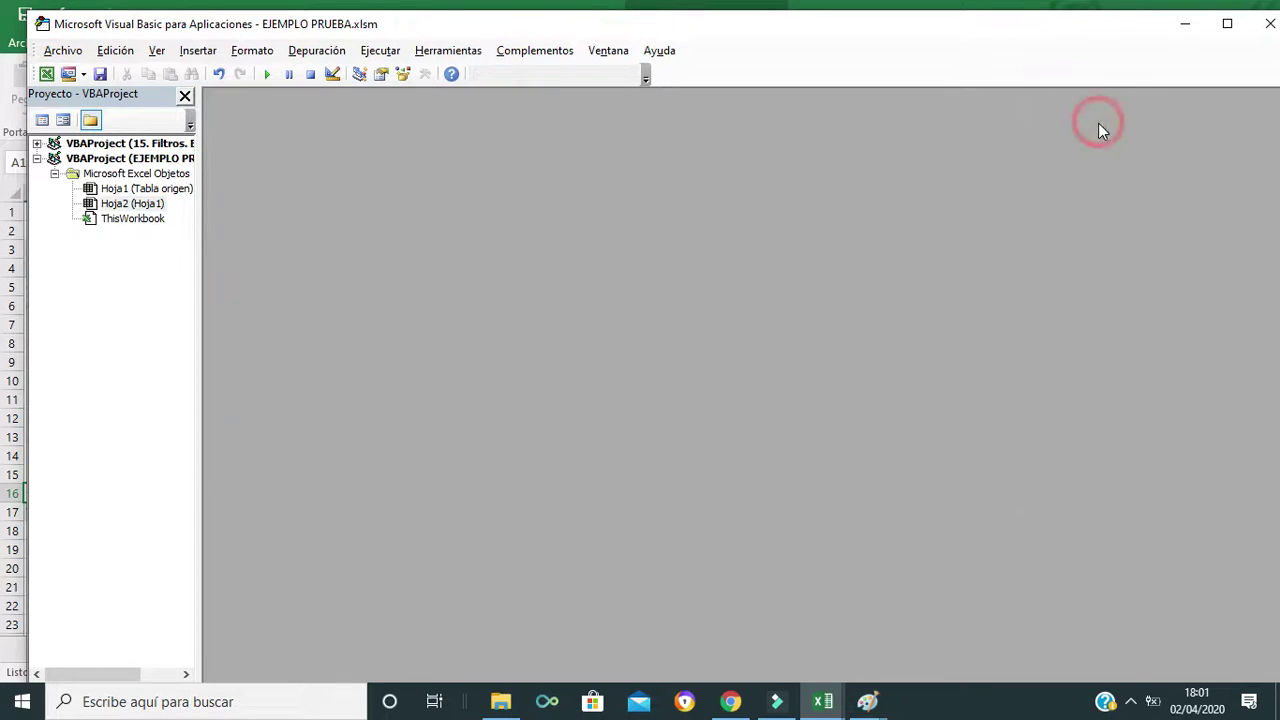
{"action": "left_click", "coordinate": [1094, 130]}
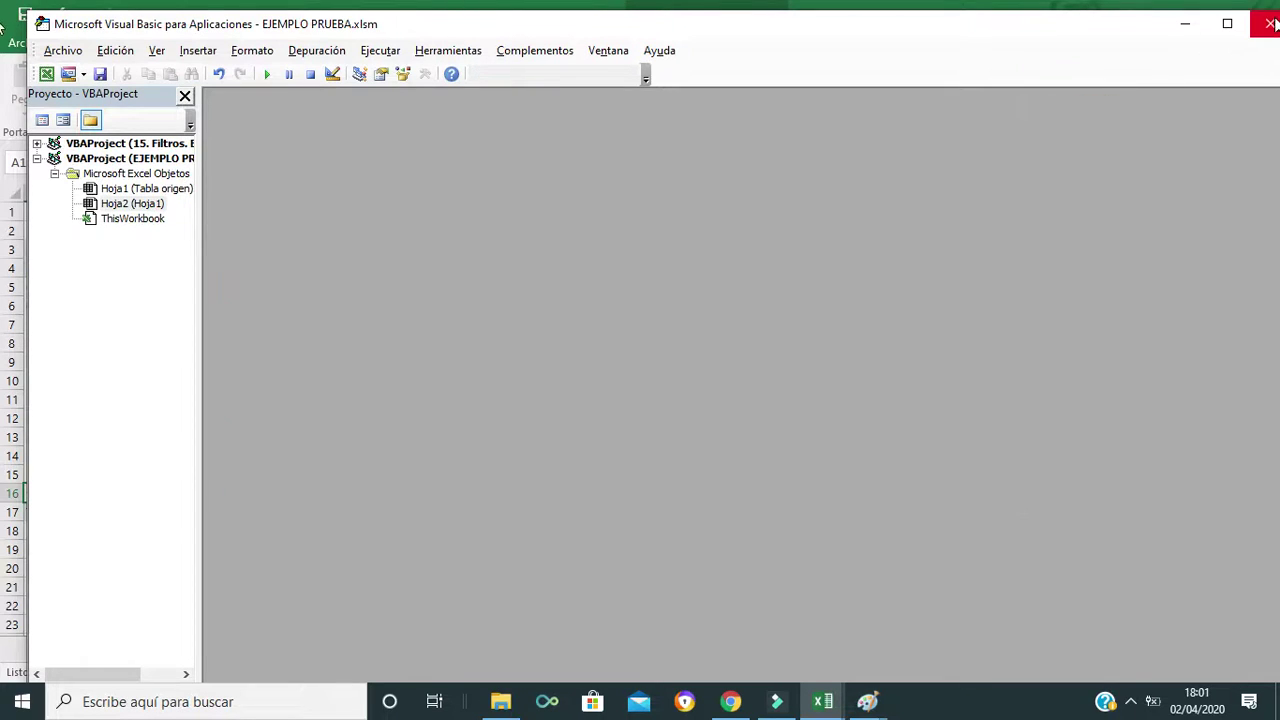
{"action": "key", "text": "alt+F11"}
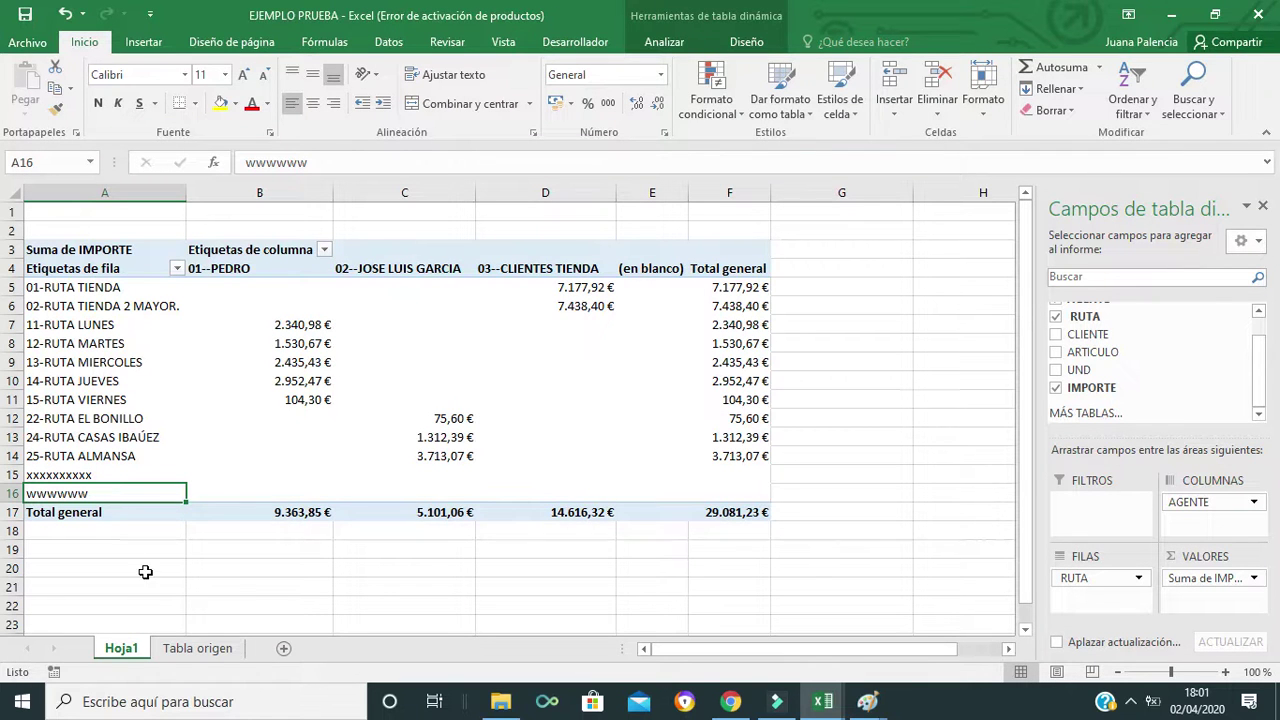
Delete test rows 706–707 from Tabla origen and return to the Hoja1 pivot.
{"action": "left_click", "coordinate": [205, 649]}
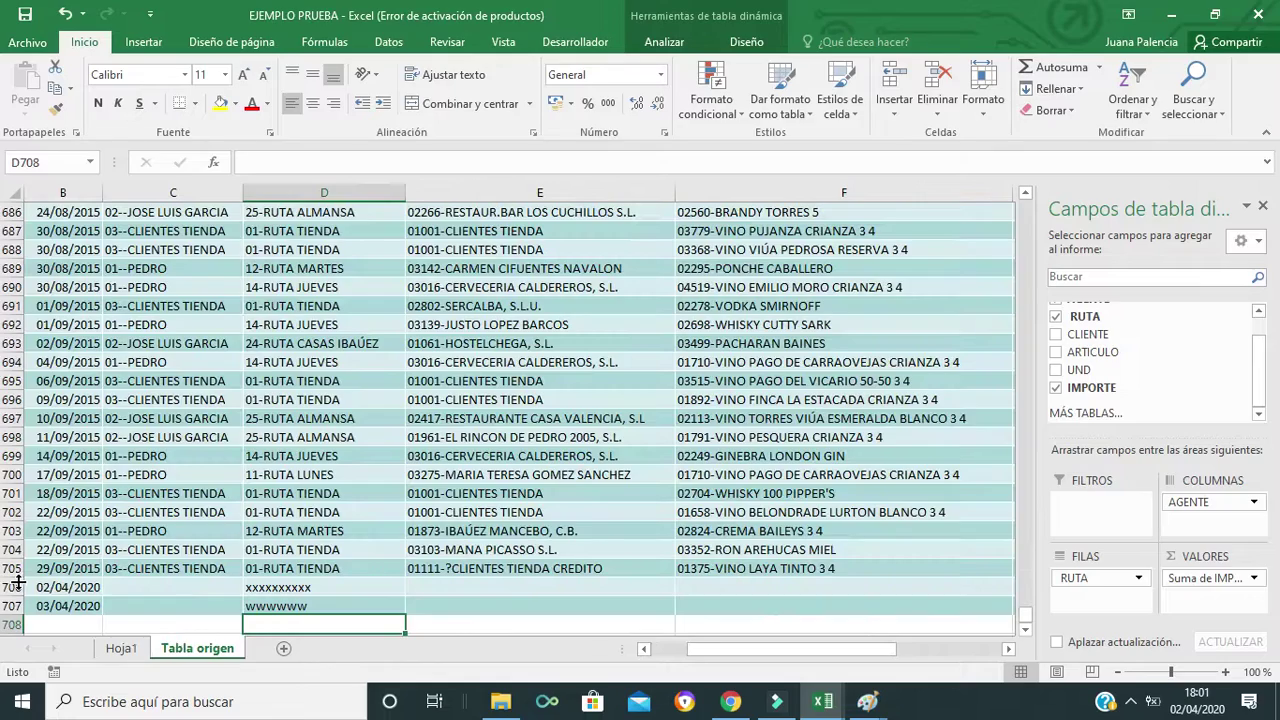
{"action": "left_click_drag", "start_coordinate": [13, 587], "coordinate": [14, 606]}
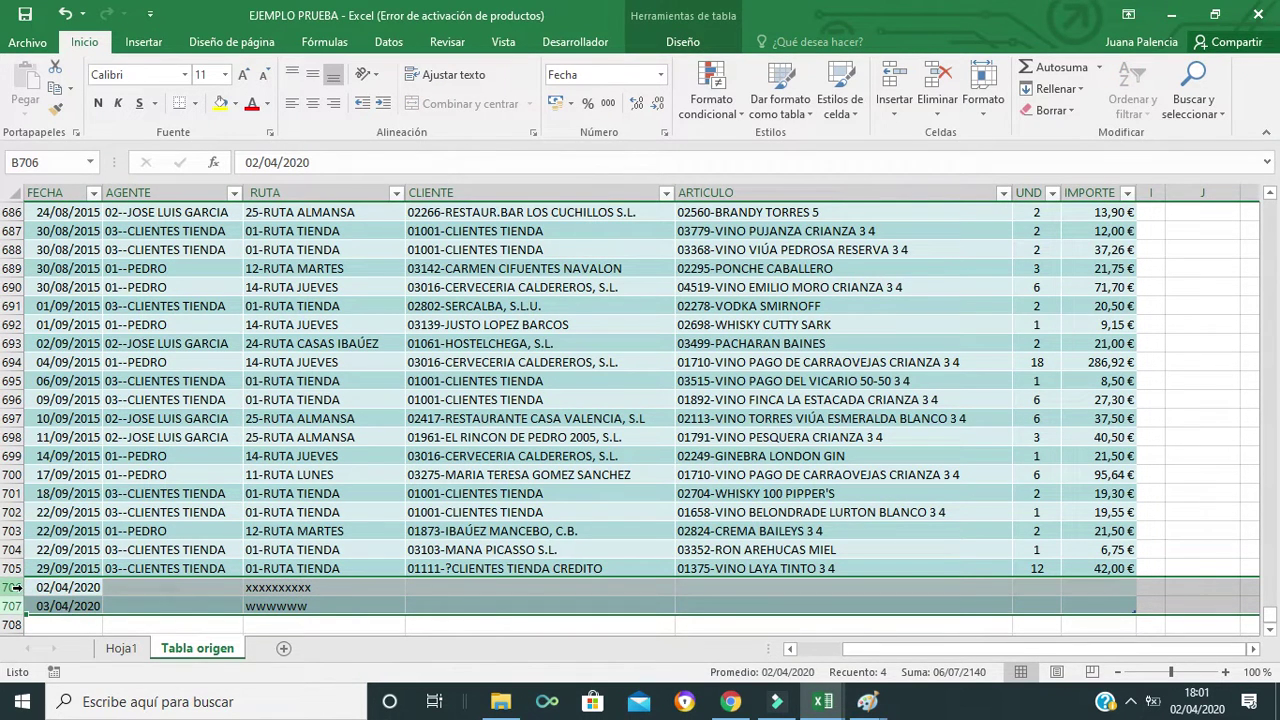
{"action": "right_click", "coordinate": [16, 588]}
{"action": "left_click", "coordinate": [102, 465]}
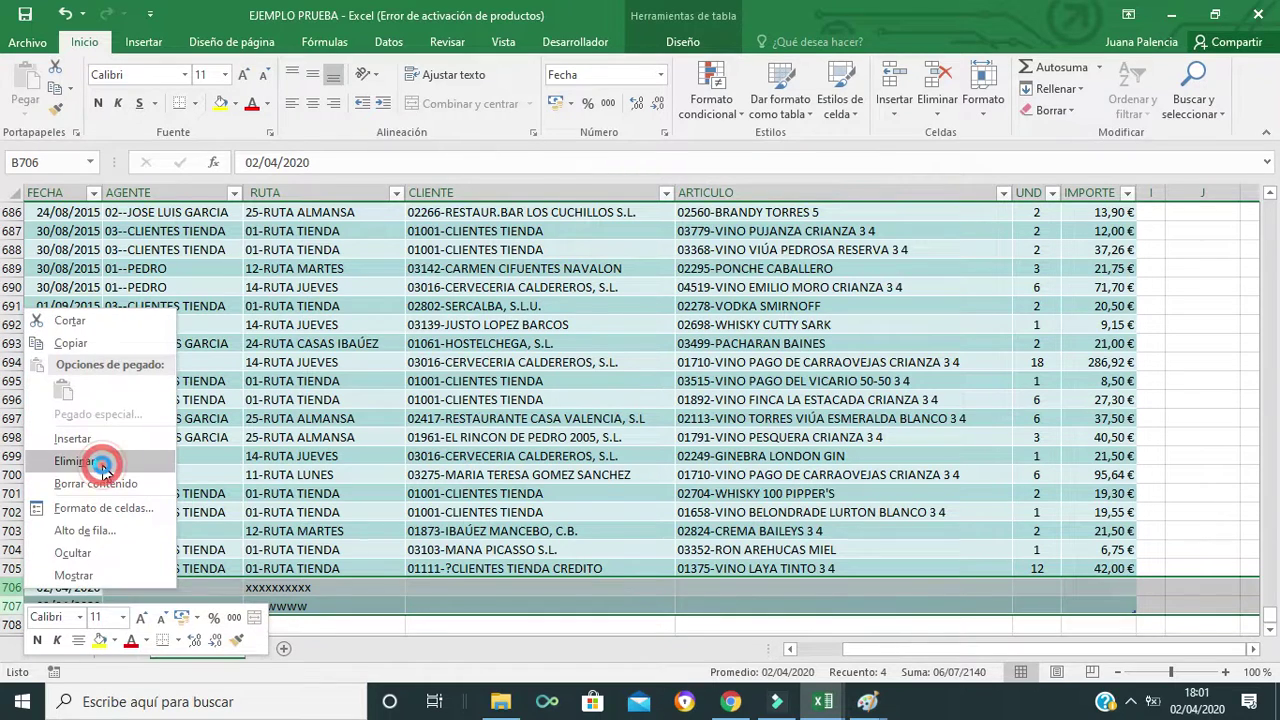
{"action": "left_click", "coordinate": [94, 623]}
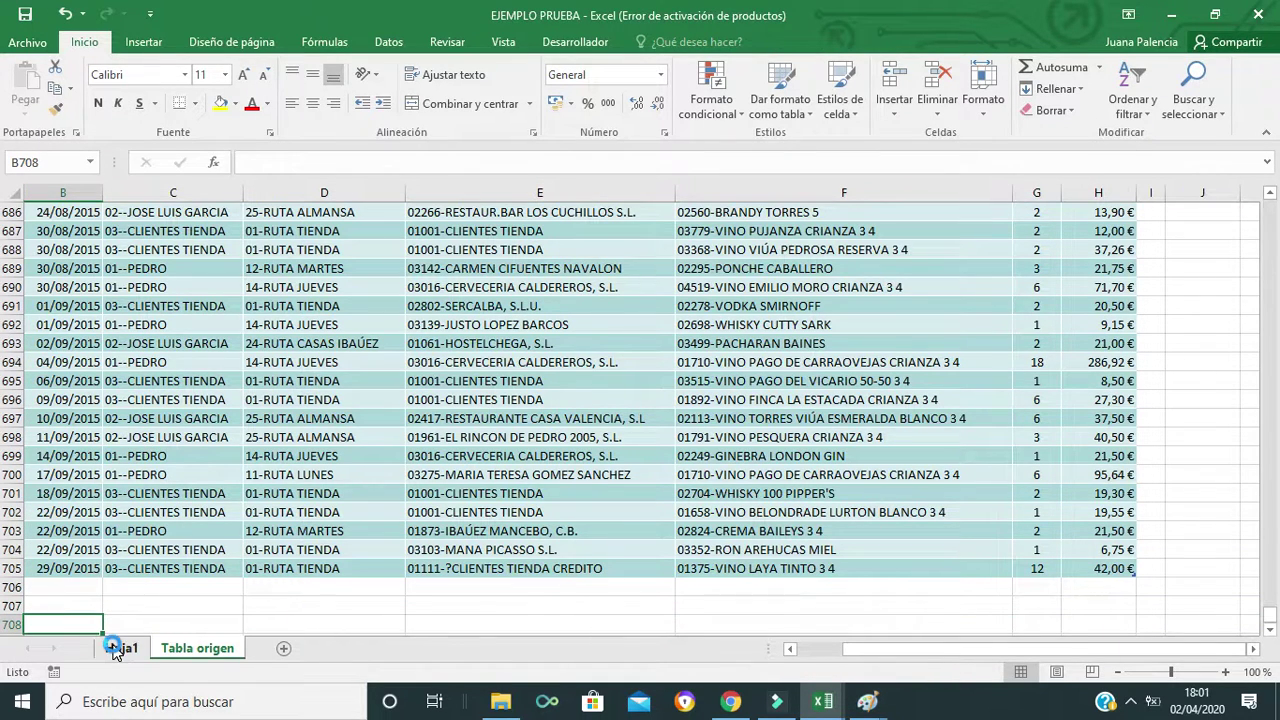
{"action": "left_click", "coordinate": [118, 648]}
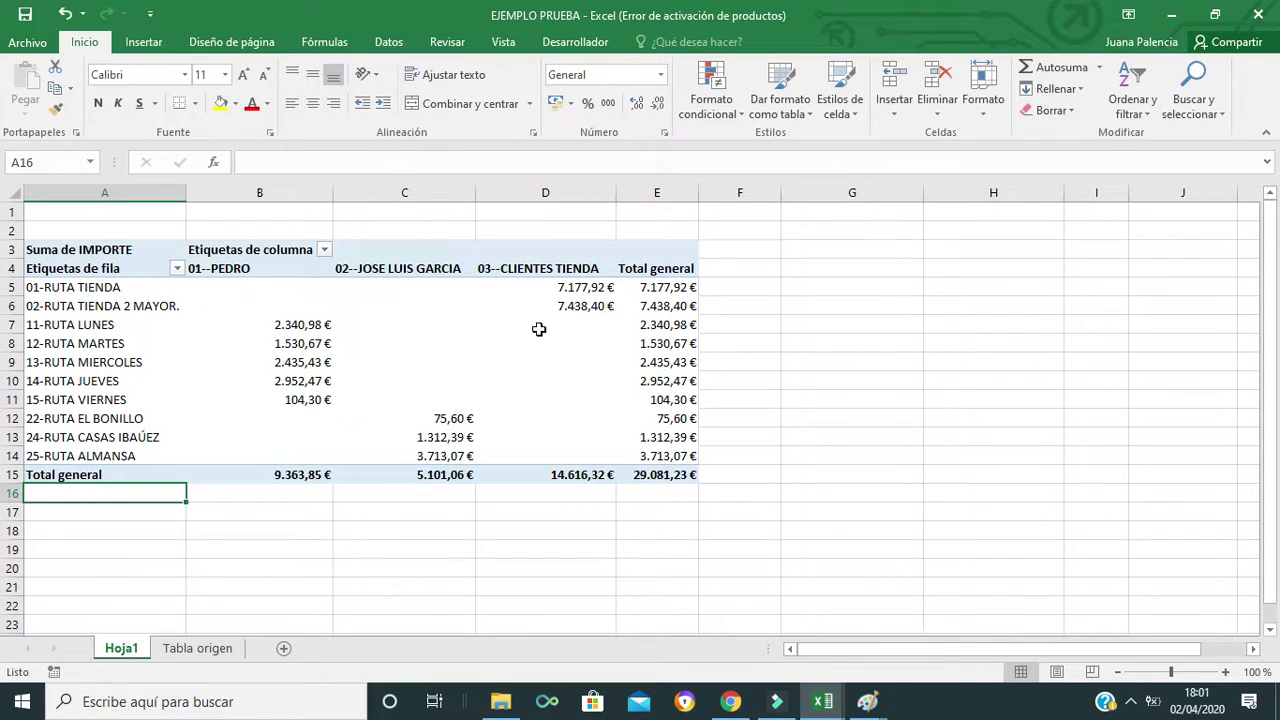
Check pivot values and the Actualizar options without refreshing, then return to Tabla origen.
{"action": "left_click", "coordinate": [585, 307]}
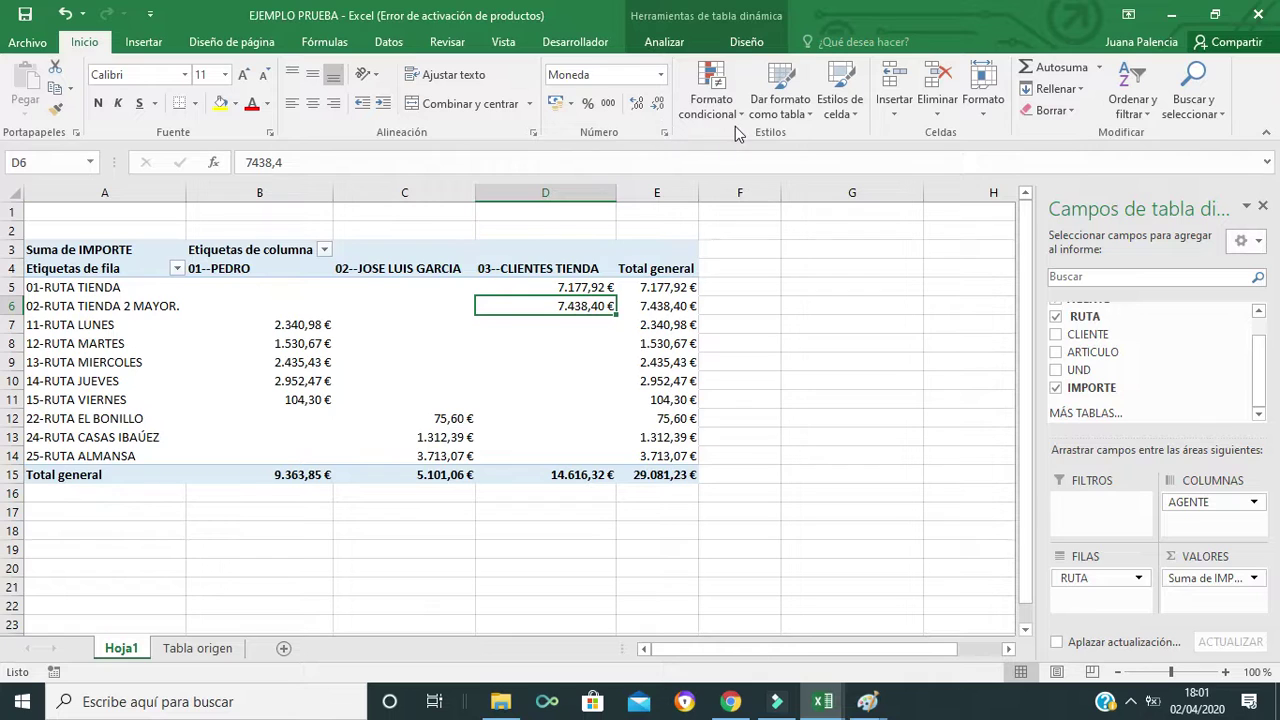
{"action": "left_click", "coordinate": [665, 42]}
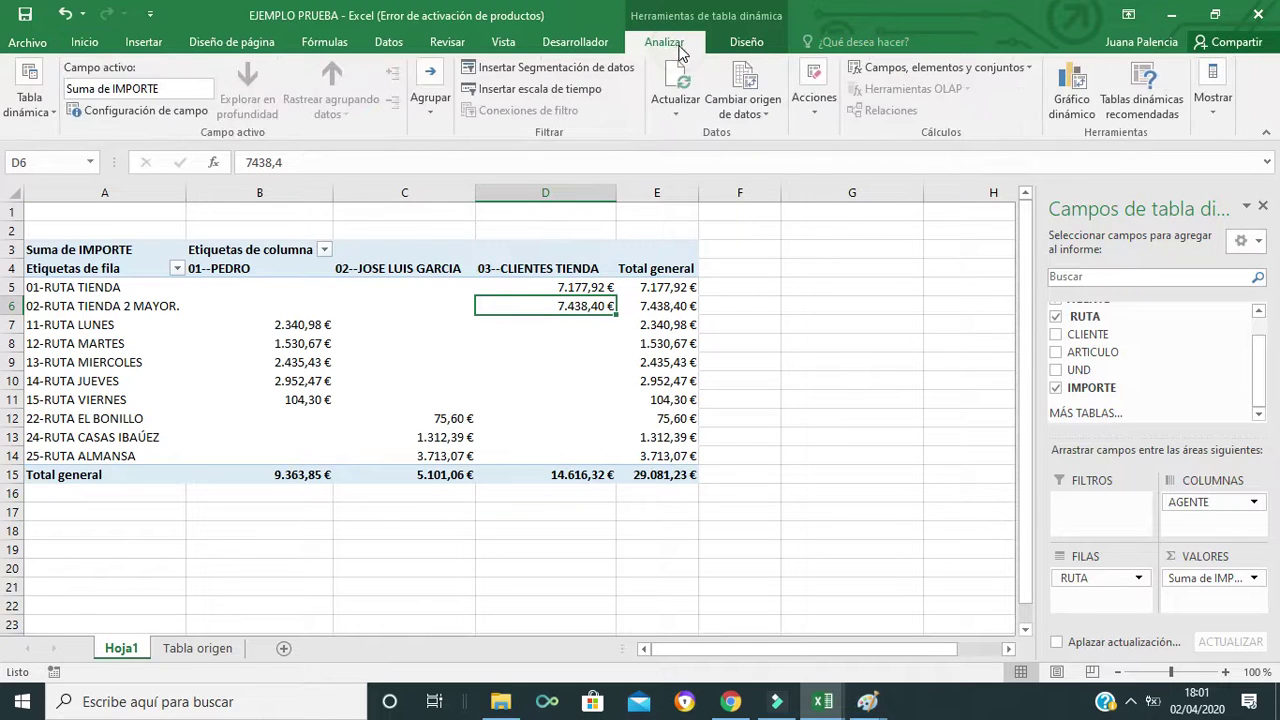
{"action": "left_click", "coordinate": [680, 114]}
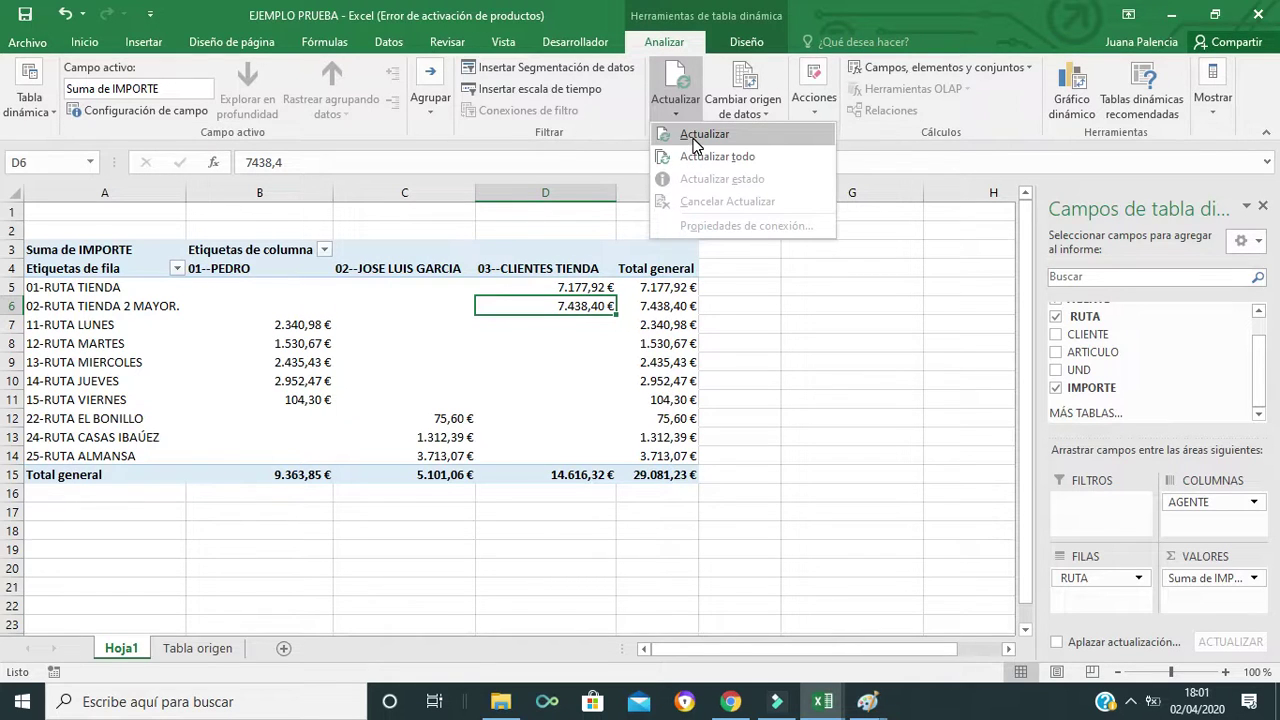
{"action": "left_click", "coordinate": [645, 332]}
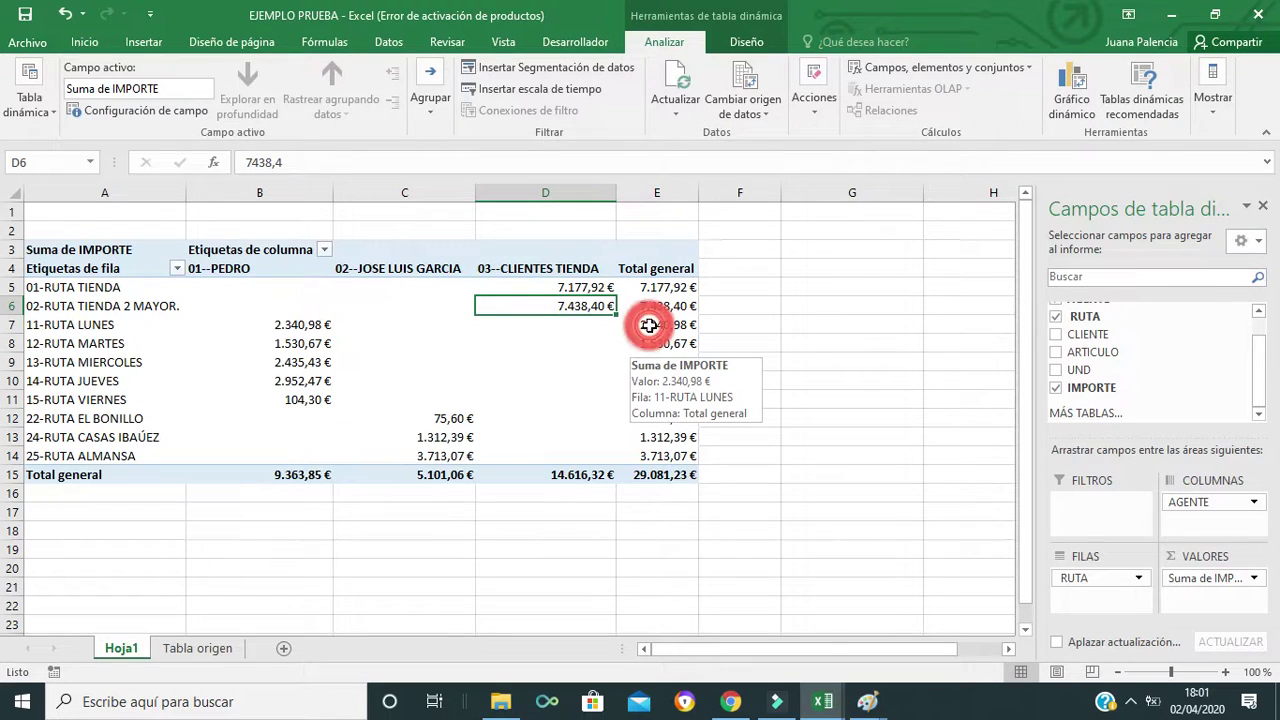
{"action": "left_click", "coordinate": [650, 325]}
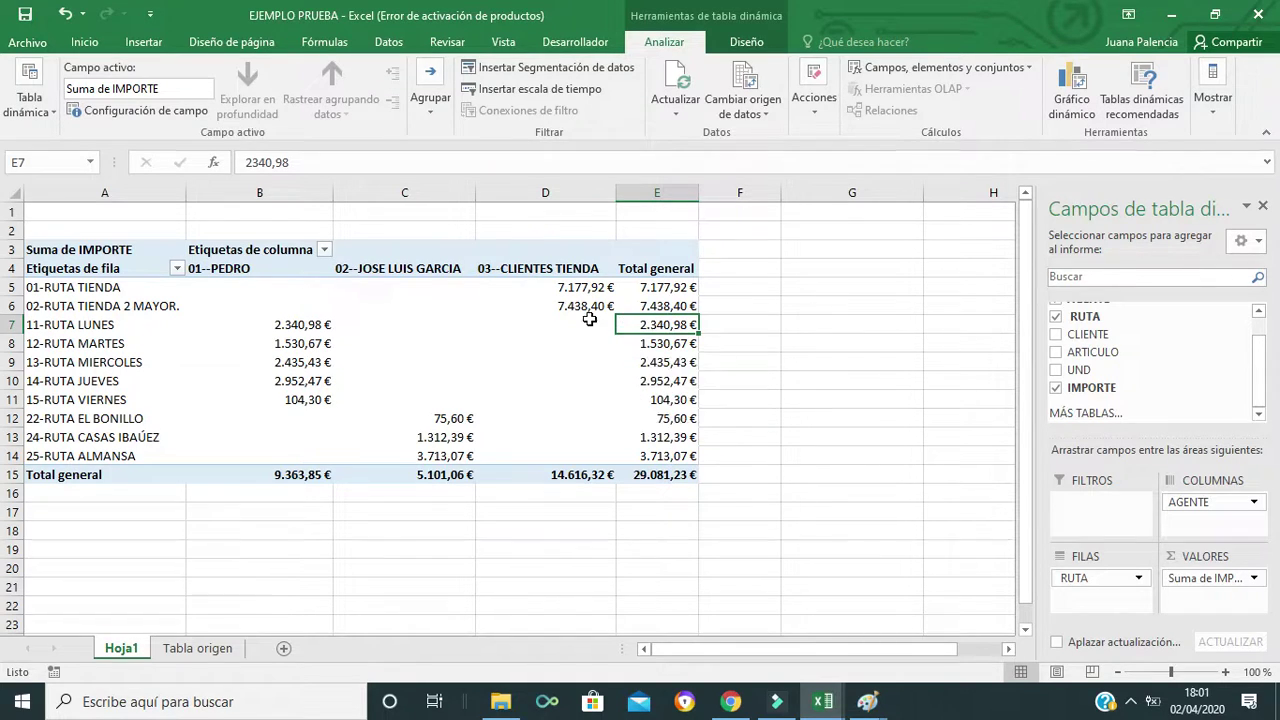
{"action": "left_click", "coordinate": [592, 307]}
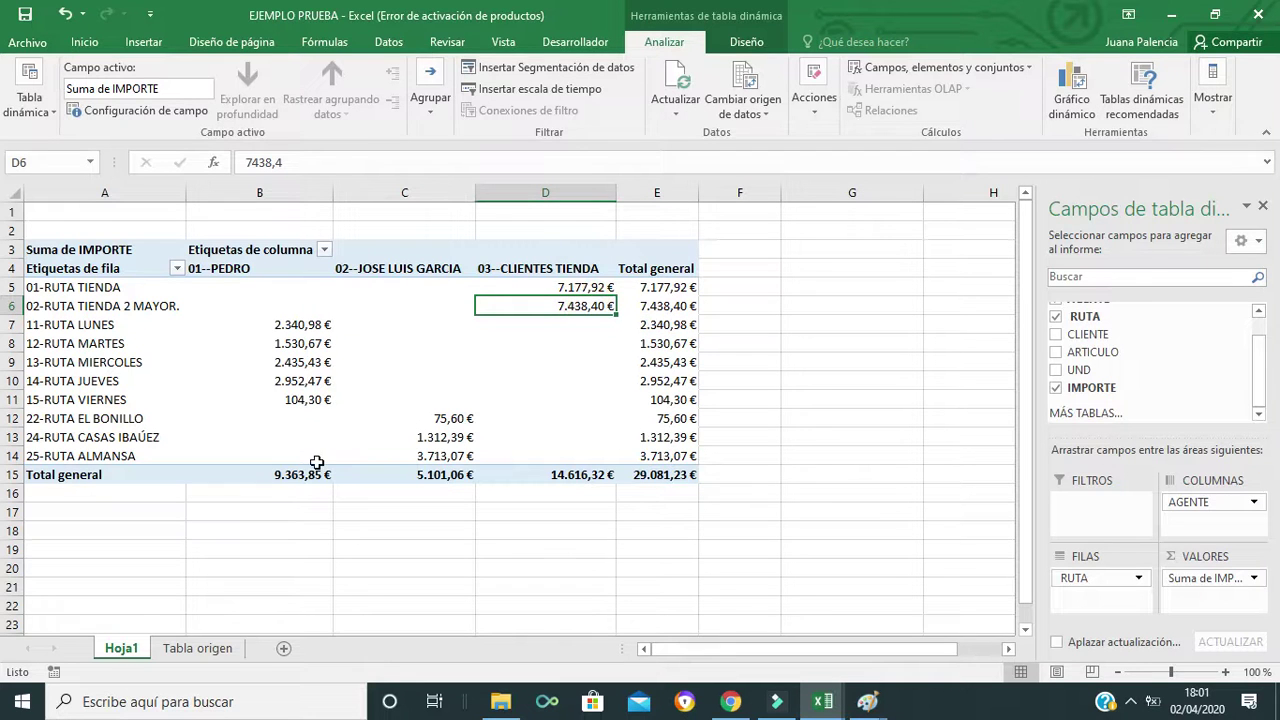
{"action": "left_click", "coordinate": [205, 648]}
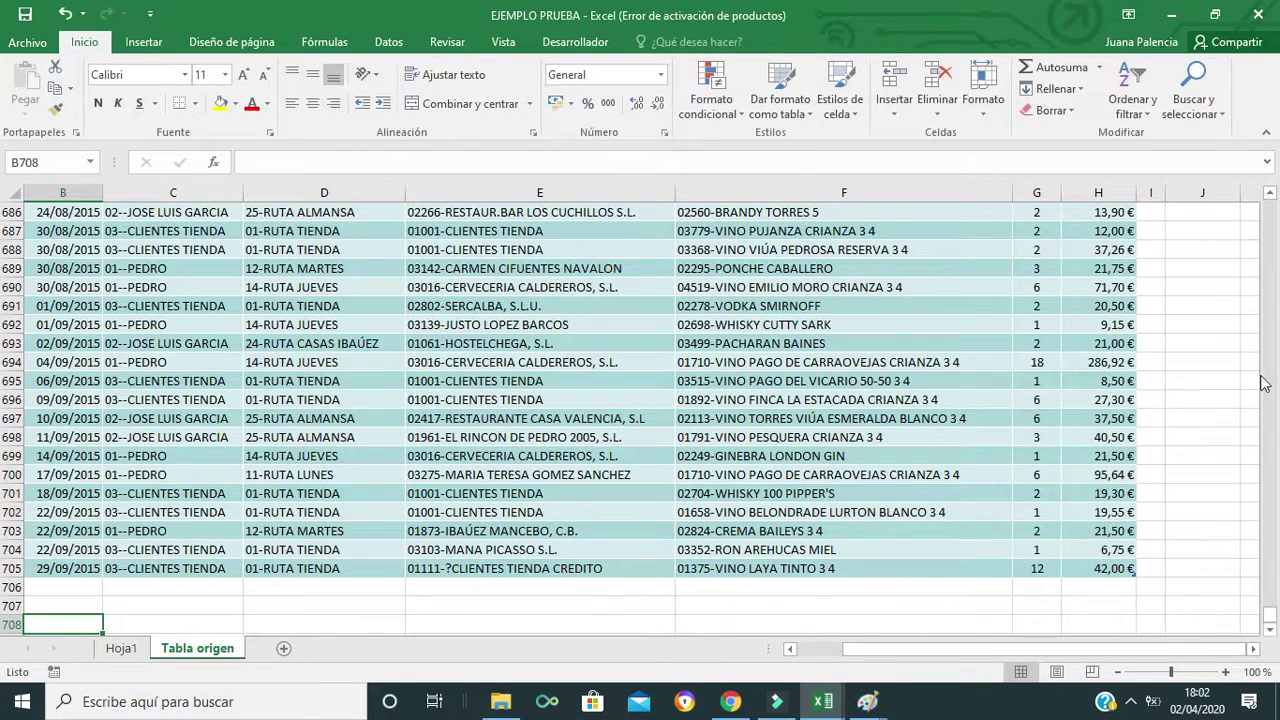
{"action": "scroll", "coordinate": [1274, 382], "scroll_direction": "up", "scroll_amount": 6}
{"action": "scroll", "coordinate": [1274, 382], "scroll_direction": "up", "scroll_amount": 4}
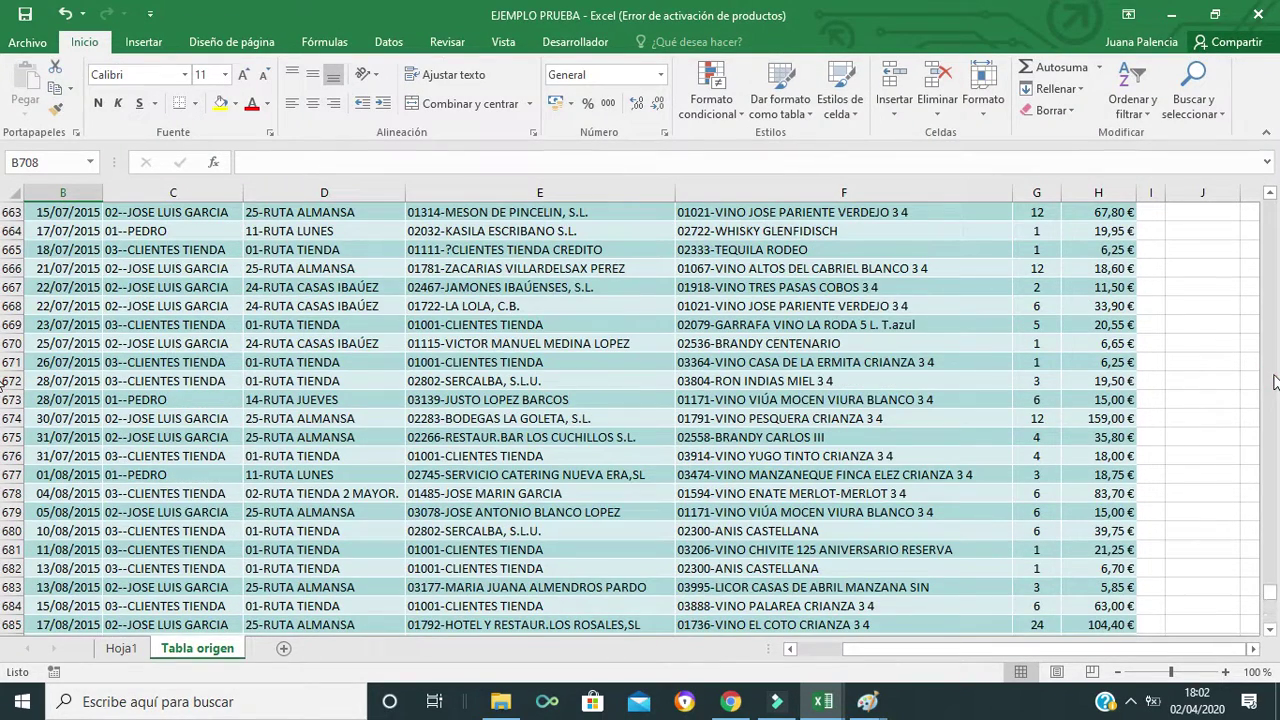
{"action": "scroll", "coordinate": [972, 460], "scroll_direction": "up", "scroll_amount": 14}
{"action": "scroll", "coordinate": [972, 460], "scroll_direction": "up", "scroll_amount": 20}
{"action": "left_click", "coordinate": [971, 456]}
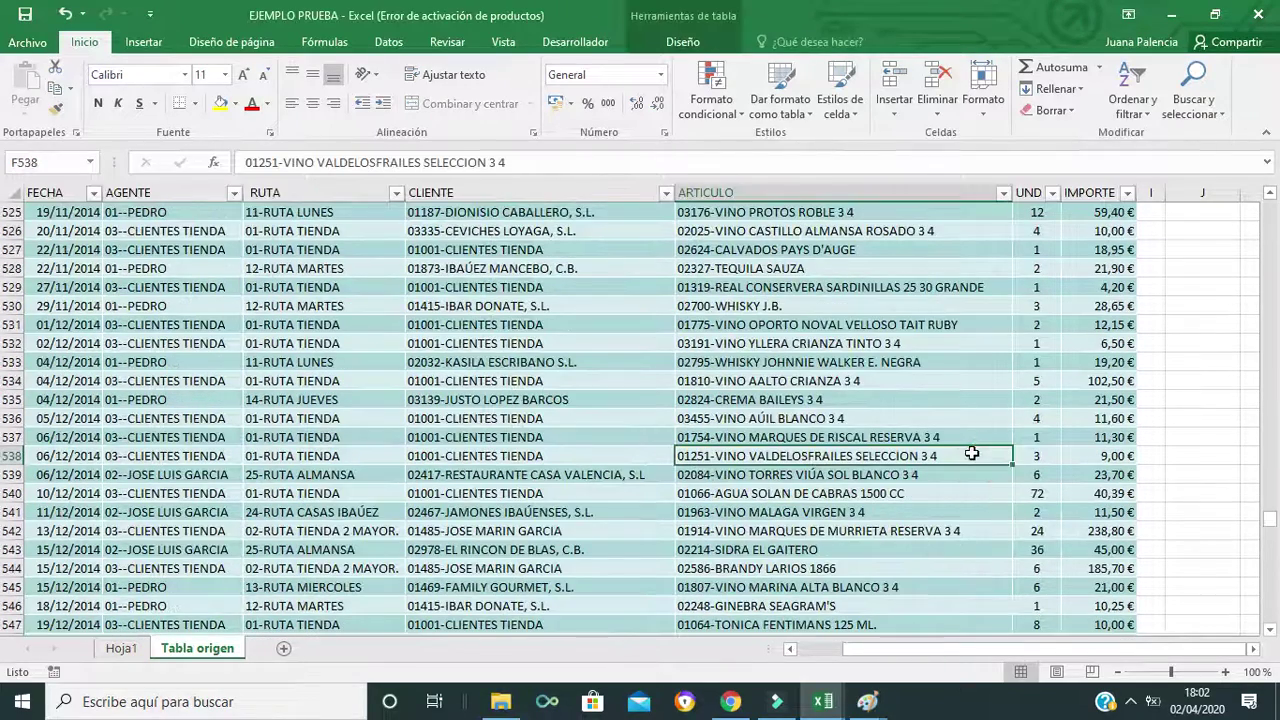